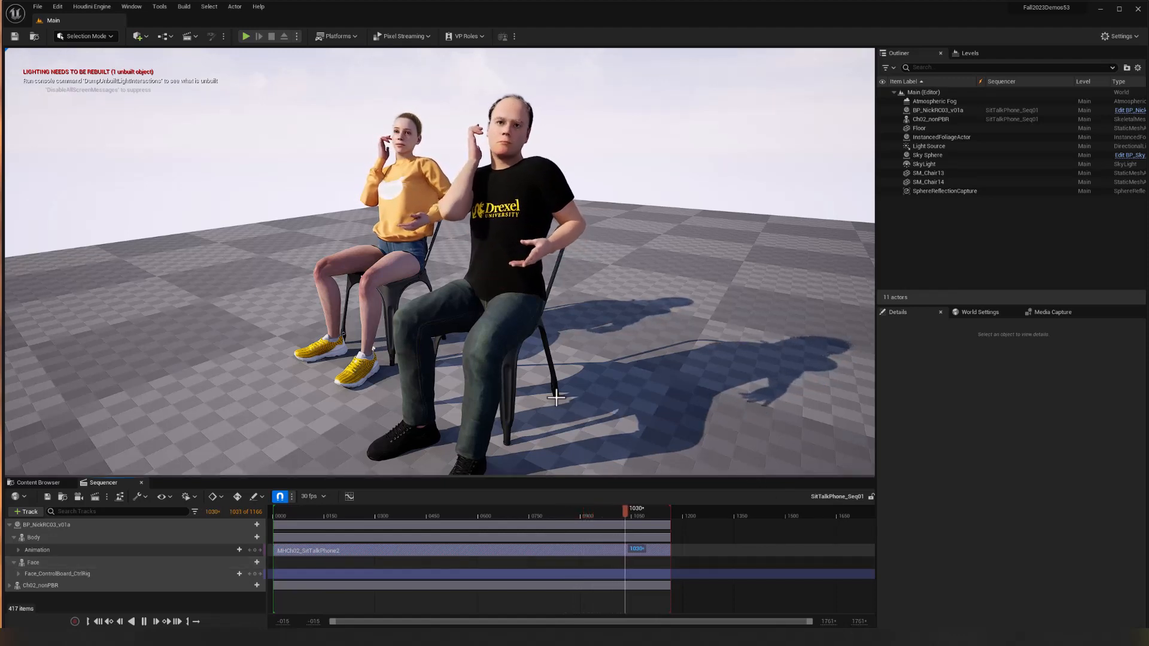
Pause the sequence playback and open the MetaHumans folder in the project content.
{"action": "left_click", "coordinate": [144, 622]}
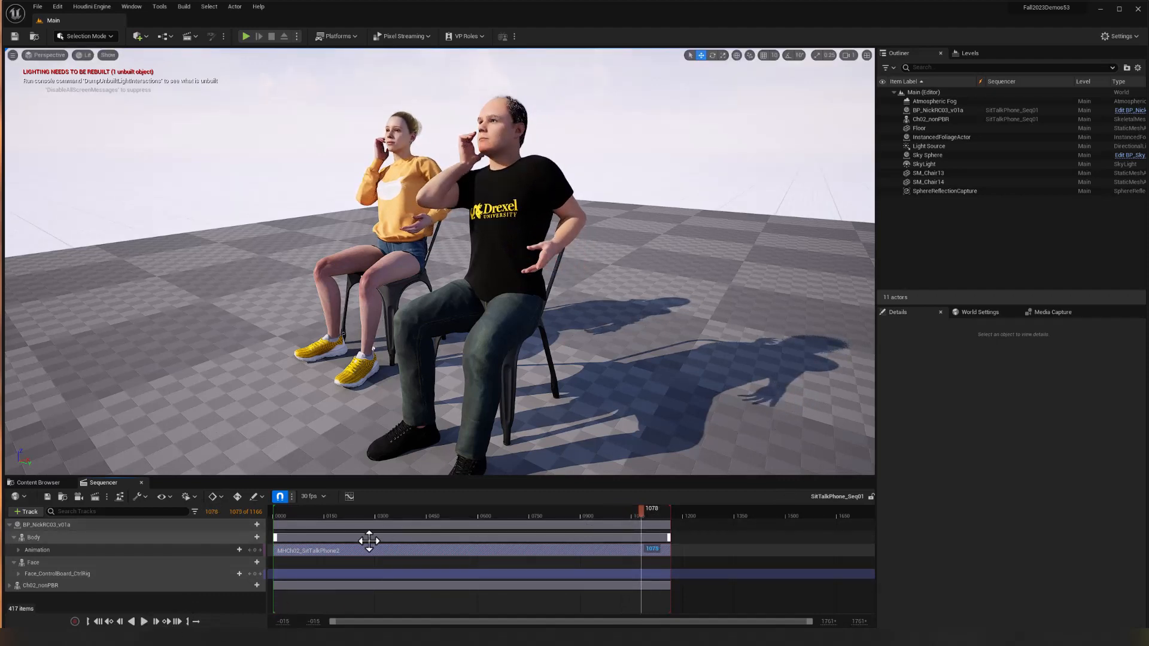
{"action": "left_click", "coordinate": [34, 482]}
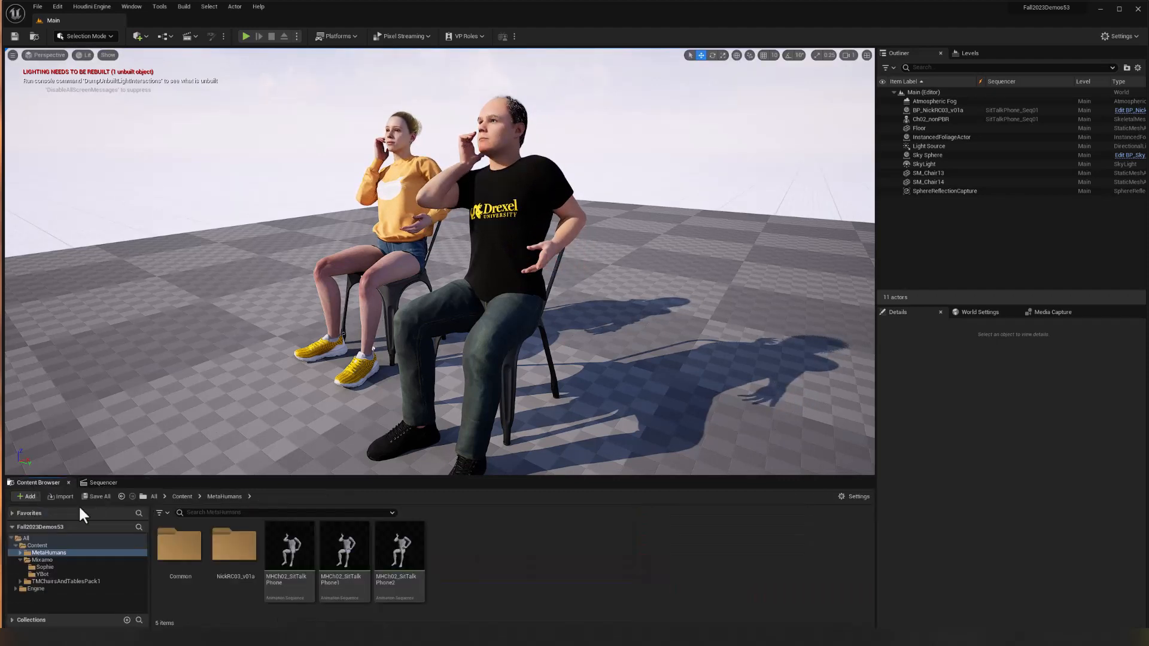
{"action": "left_click", "coordinate": [182, 496]}
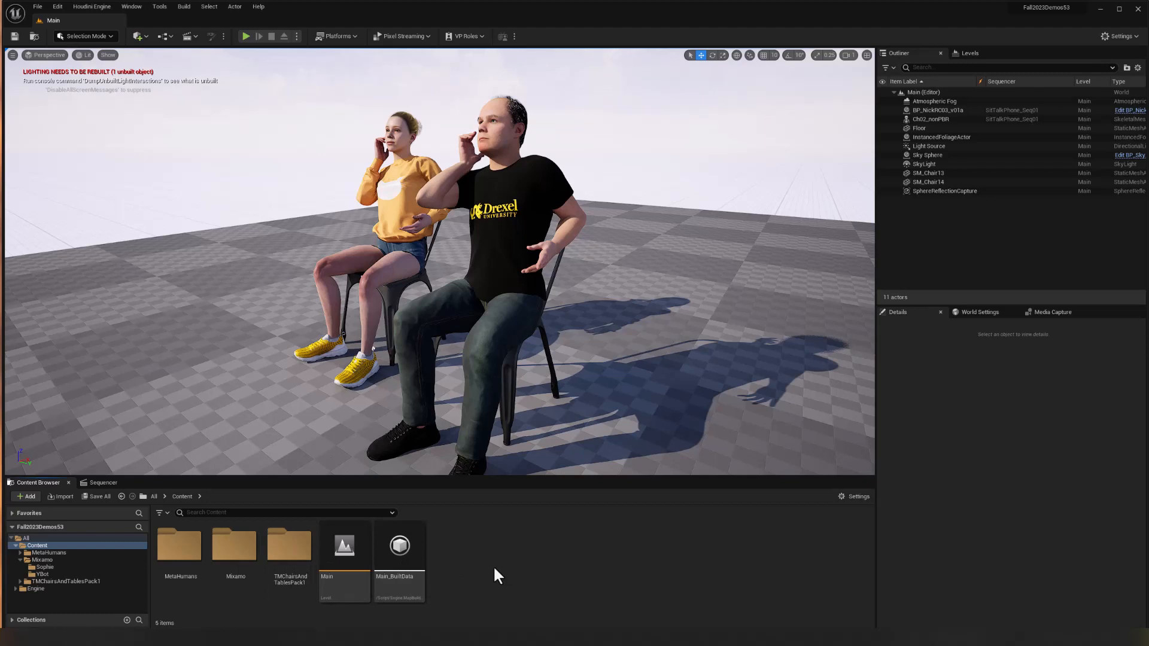
{"action": "double_click", "coordinate": [195, 555]}
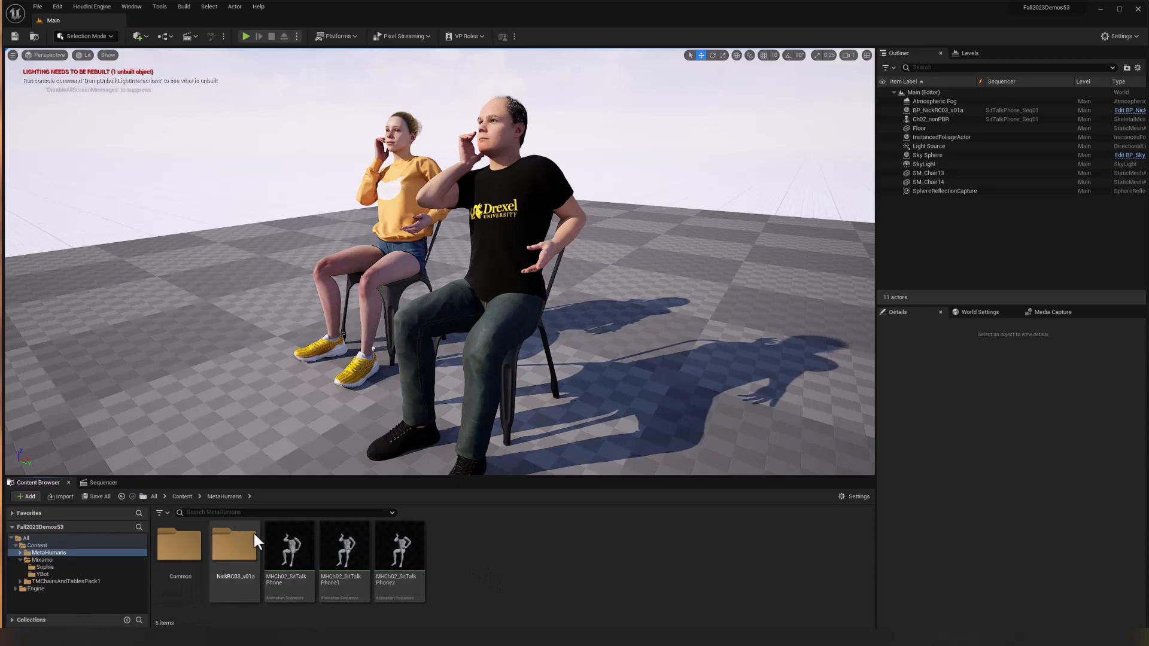
{"action": "left_click", "coordinate": [187, 498]}
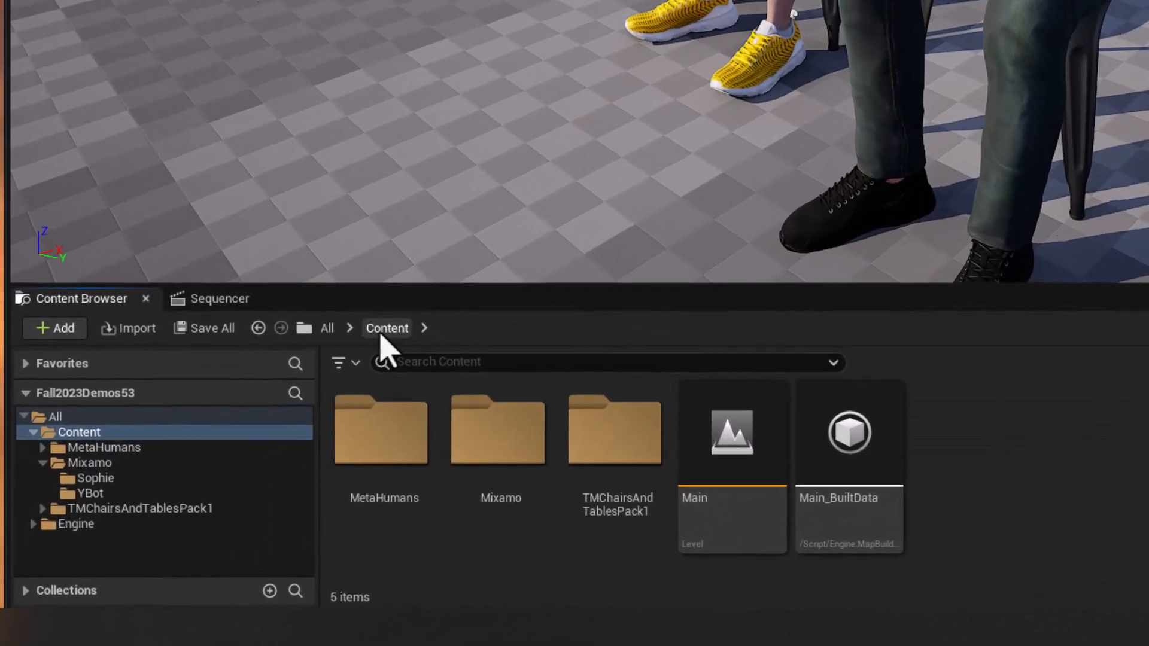
{"action": "double_click", "coordinate": [386, 458]}
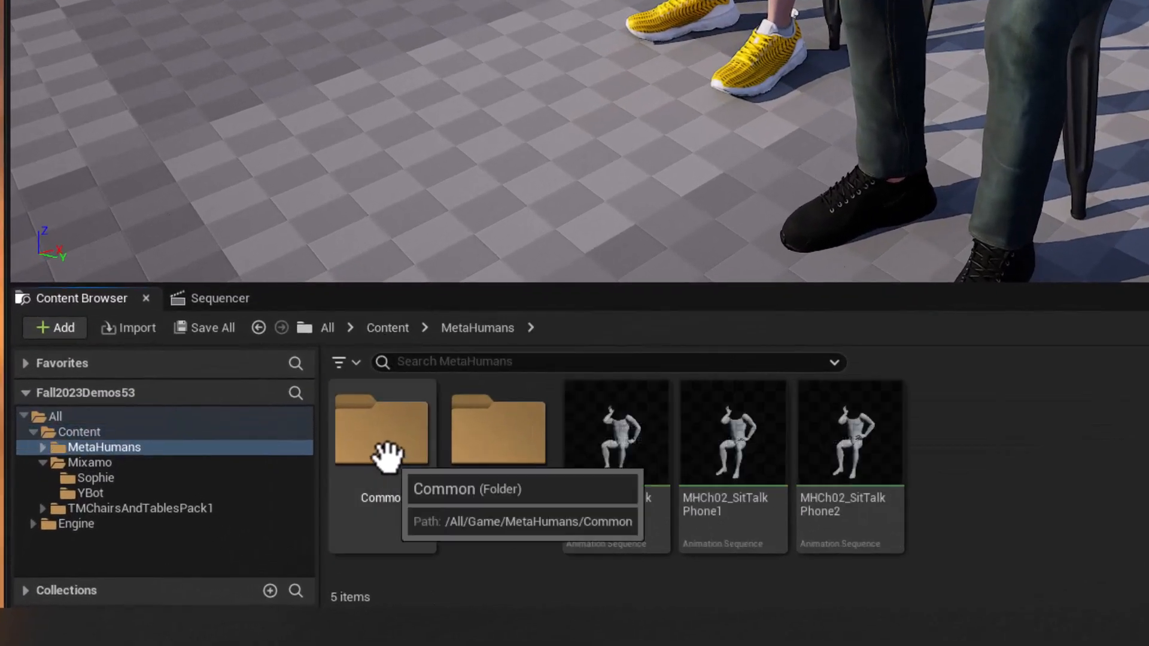
Search the MetaHumans folder for "IK" and open the IK_metahuman rig.
{"action": "left_click", "coordinate": [459, 369]}
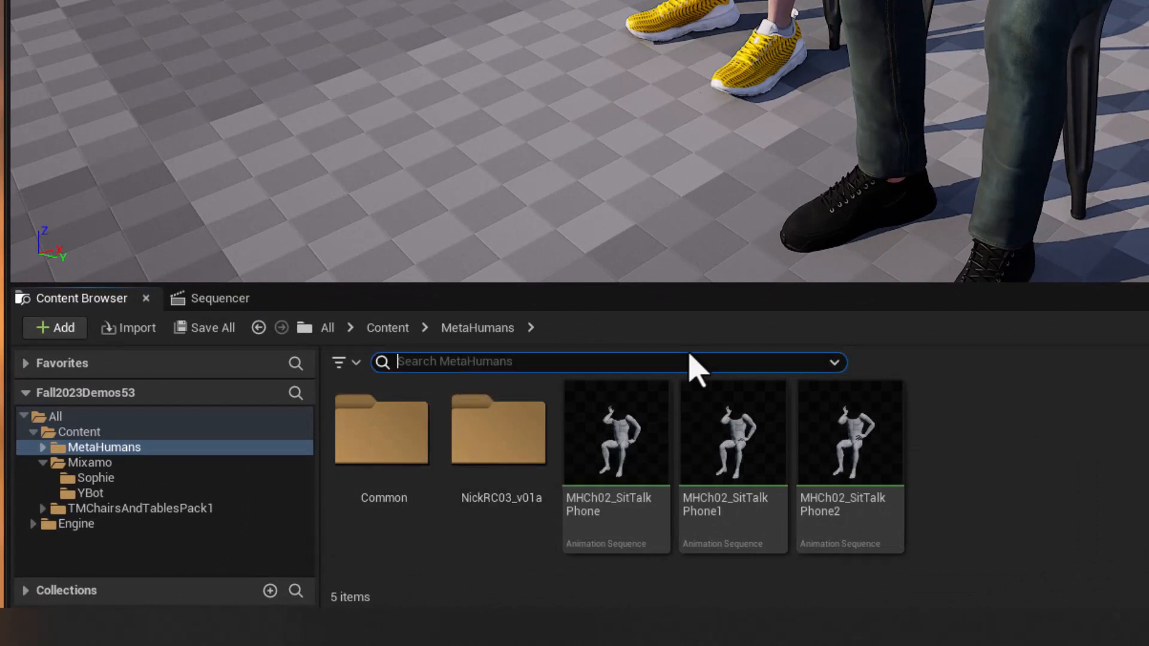
{"action": "type", "text": "IK"}
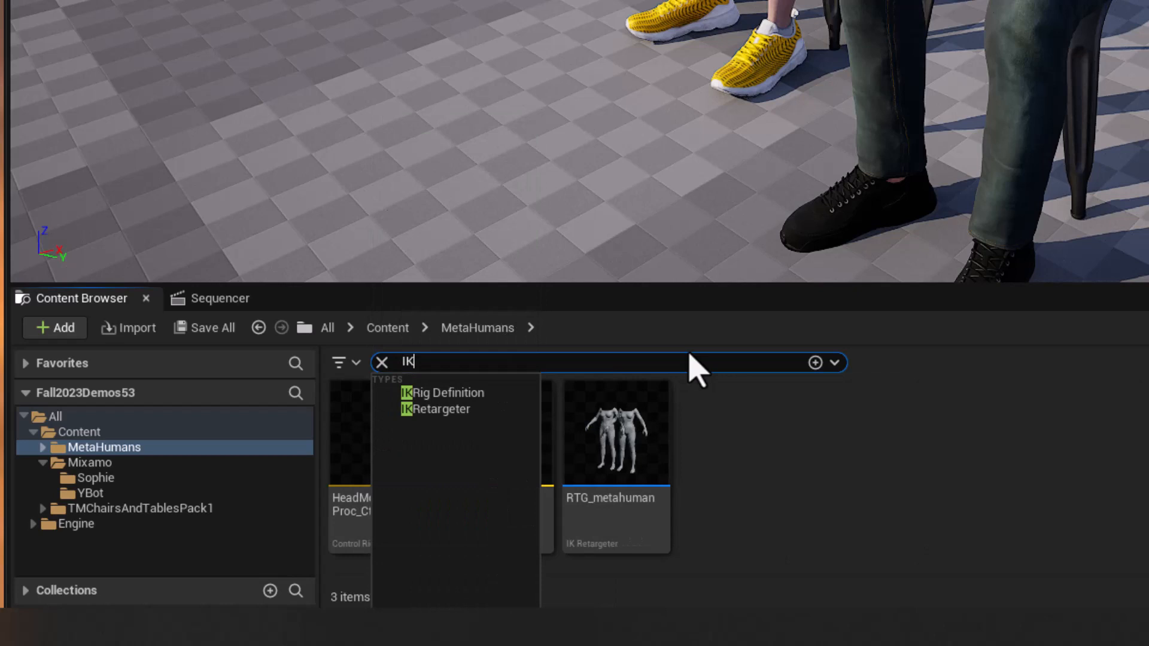
{"action": "left_click", "coordinate": [838, 427]}
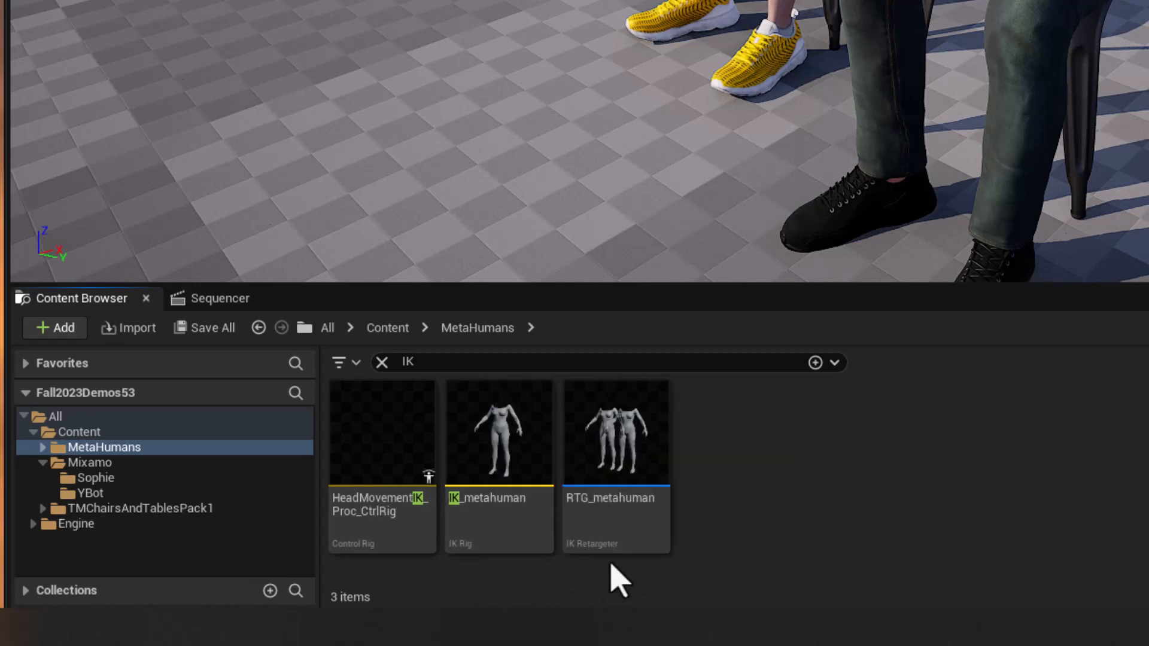
{"action": "double_click", "coordinate": [508, 423]}
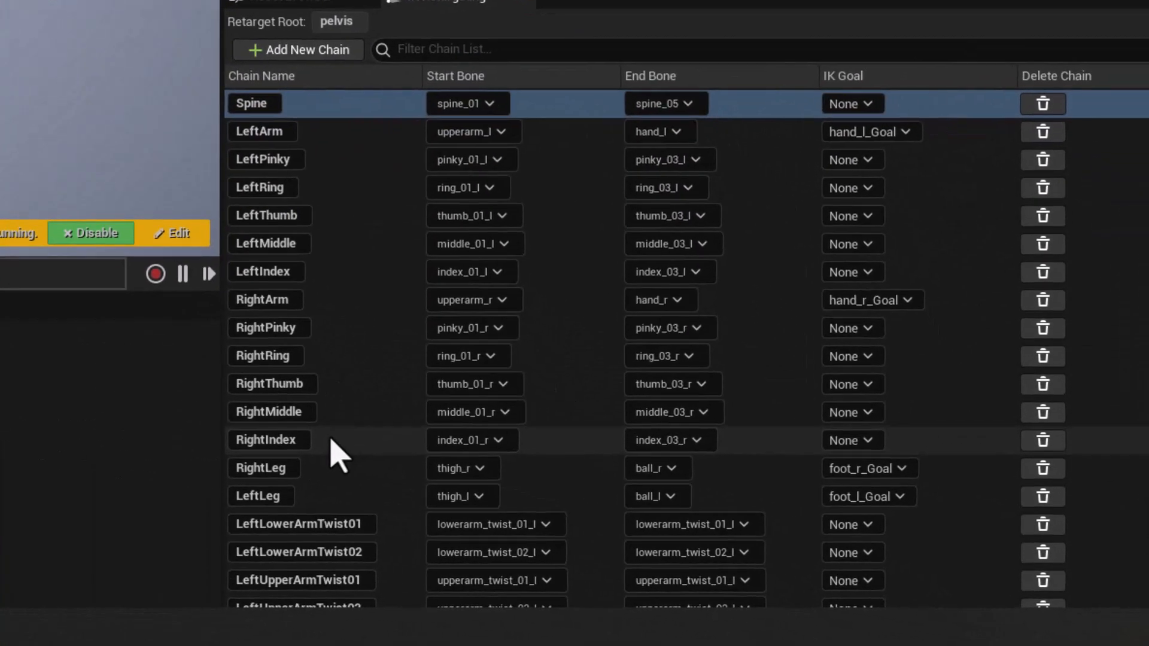
Review the IK_metahuman rig's full list of retarget chains, including their start bones, end bones and IK goals.
{"action": "scroll", "coordinate": [339, 454], "scroll_direction": "down", "scroll_amount": 5}
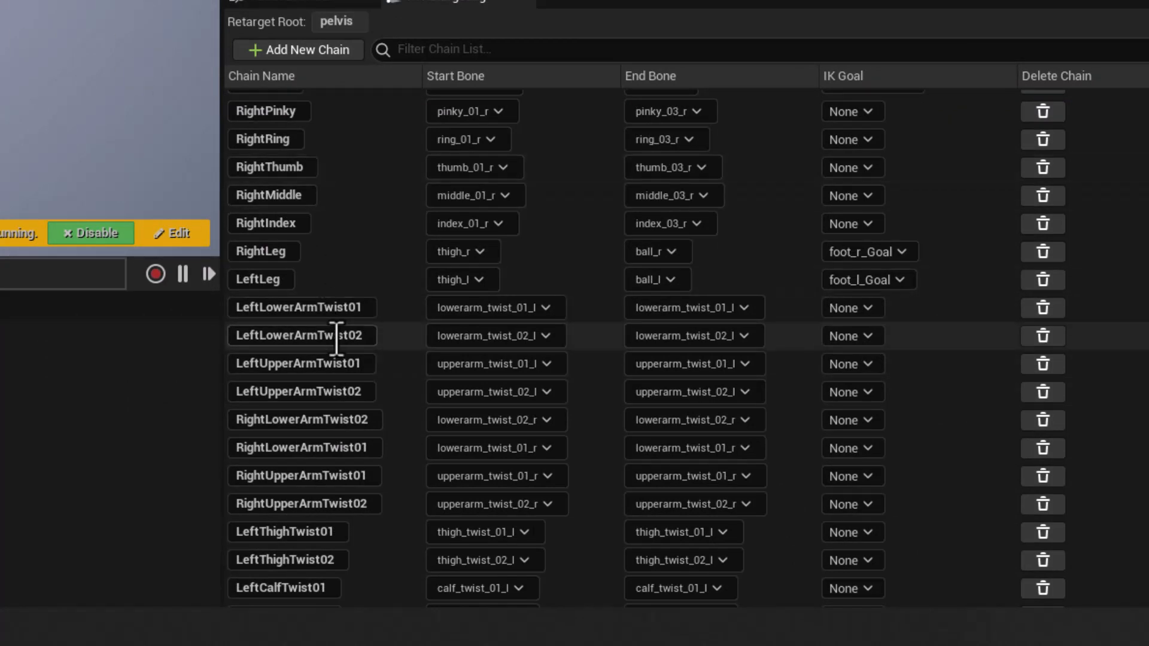
{"action": "scroll", "coordinate": [329, 364], "scroll_direction": "down", "scroll_amount": 4}
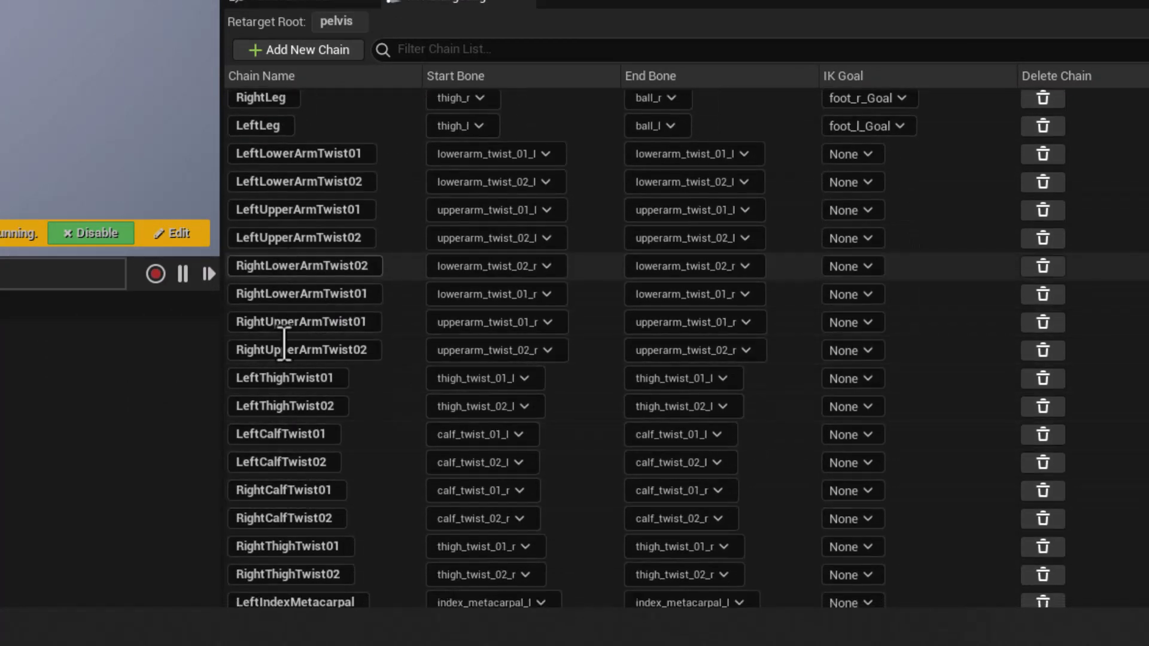
{"action": "scroll", "coordinate": [293, 454], "scroll_direction": "down", "scroll_amount": 5}
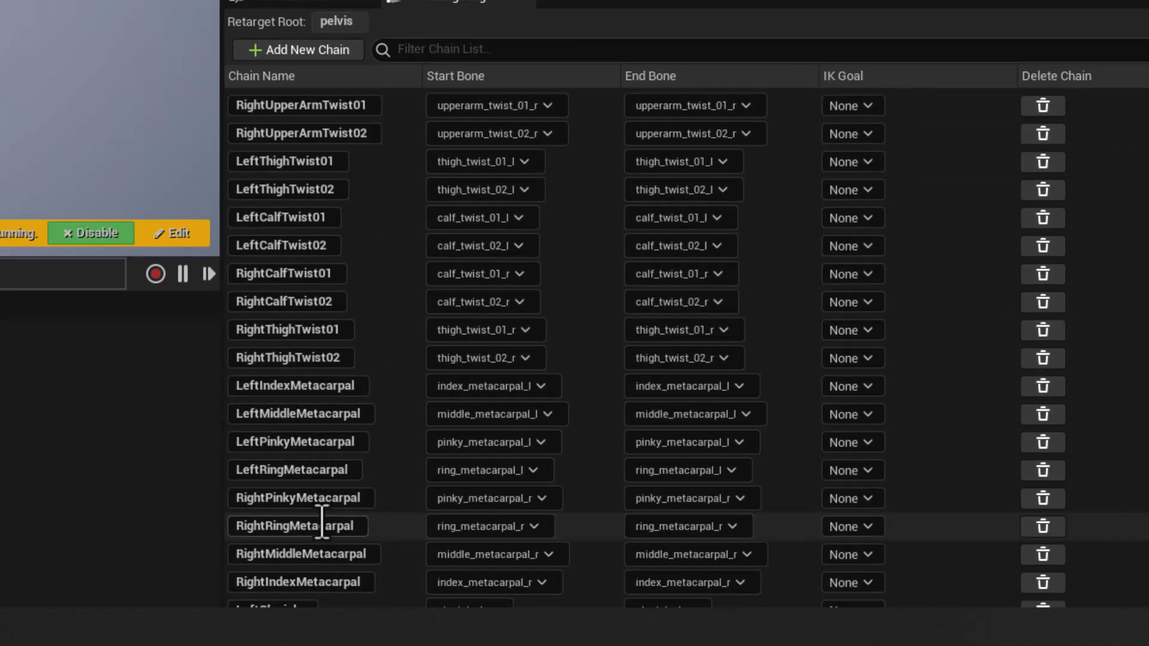
{"action": "scroll", "coordinate": [323, 526], "scroll_direction": "down", "scroll_amount": 2}
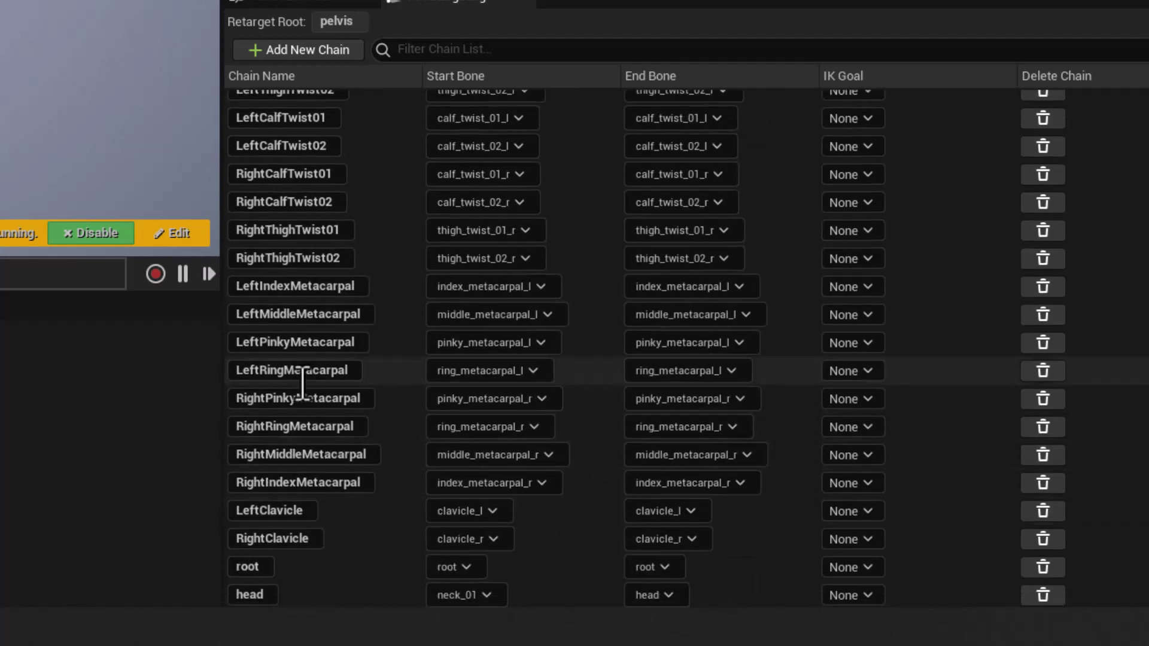
{"action": "scroll", "coordinate": [306, 386], "scroll_direction": "up", "scroll_amount": 10}
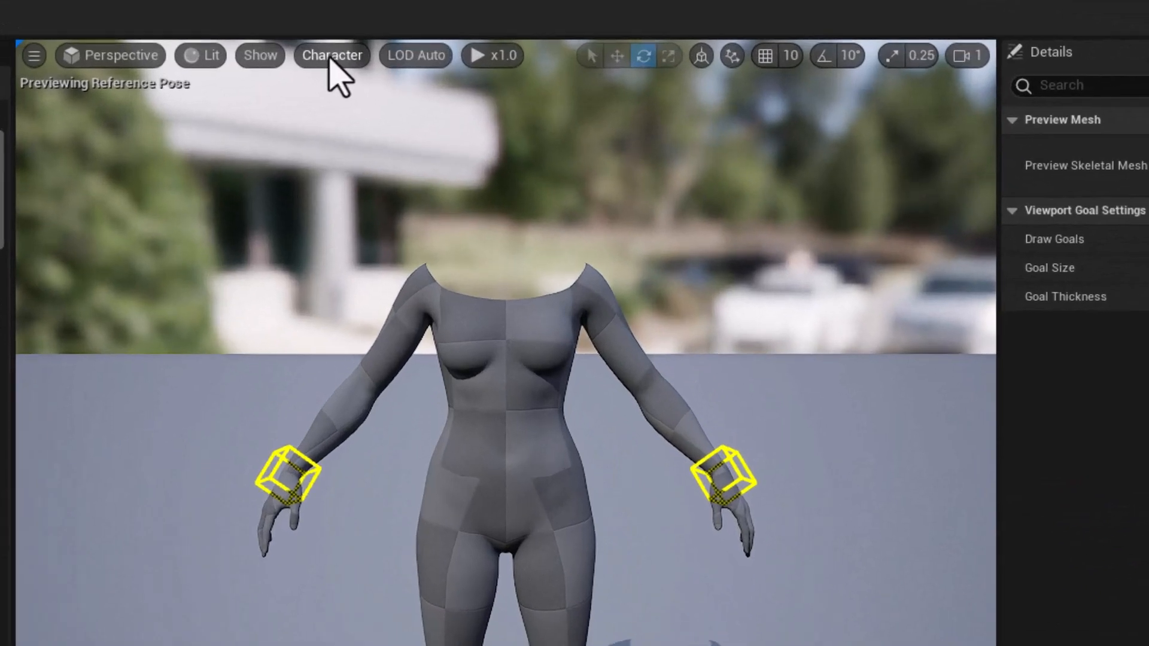
Set the preview character's bone drawing to All Hierarchy to inspect the MetaHuman skeleton.
{"action": "left_click", "coordinate": [396, 53]}
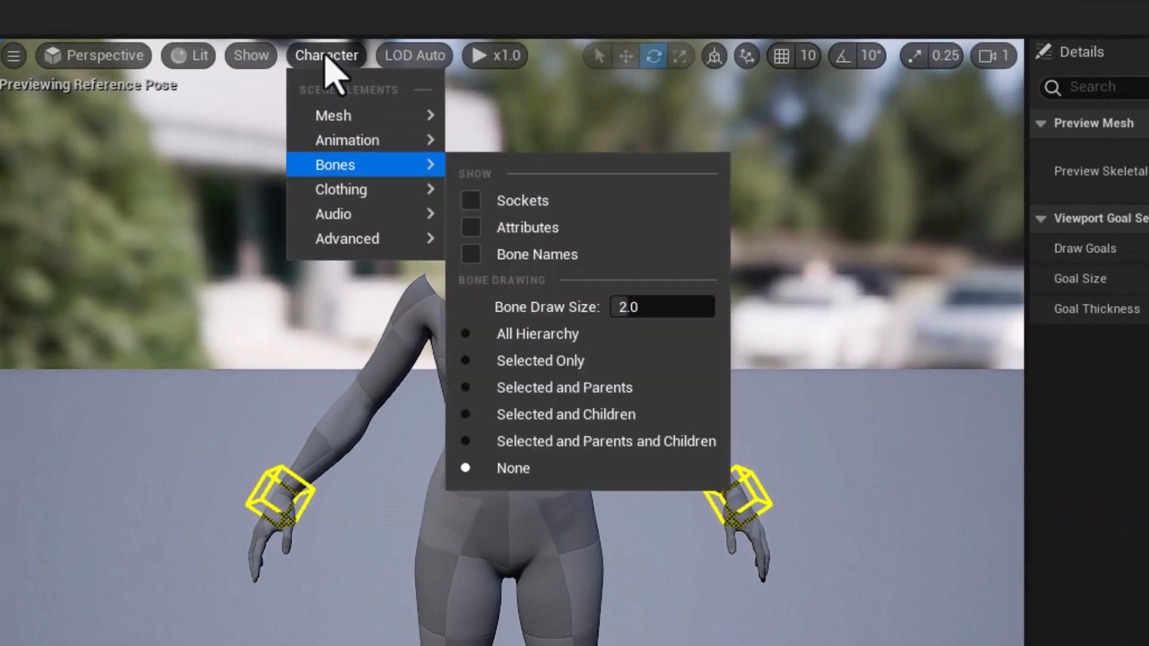
{"action": "left_click", "coordinate": [328, 55]}
{"action": "left_click", "coordinate": [328, 57]}
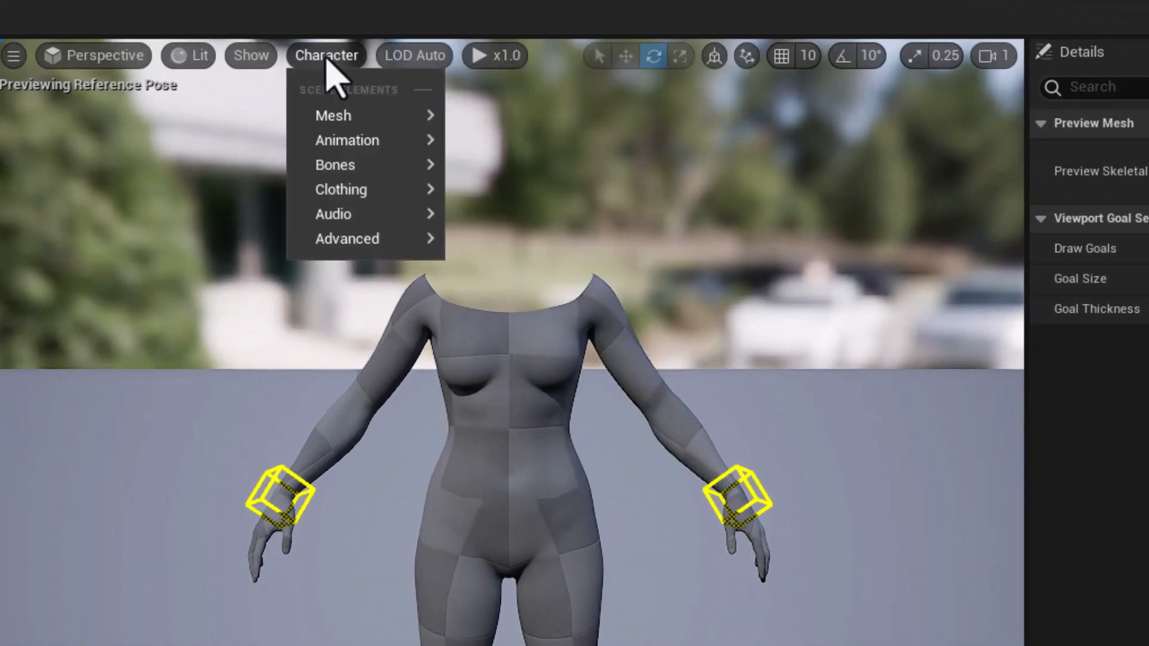
{"action": "mouse_move", "coordinate": [338, 166]}
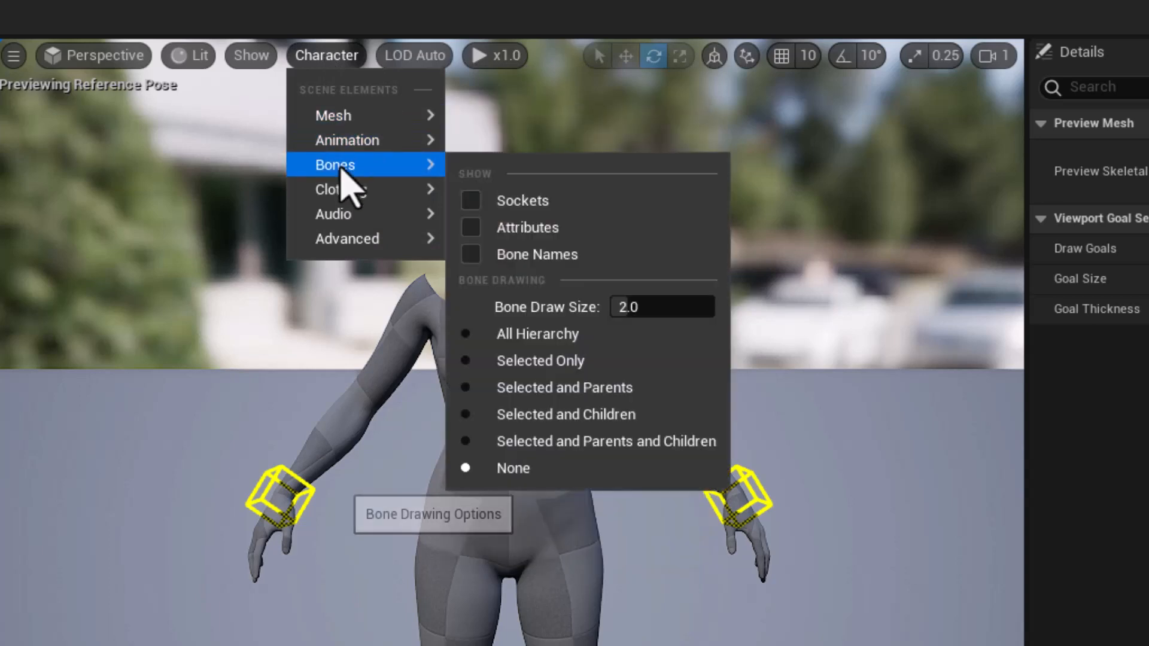
{"action": "left_click", "coordinate": [548, 335]}
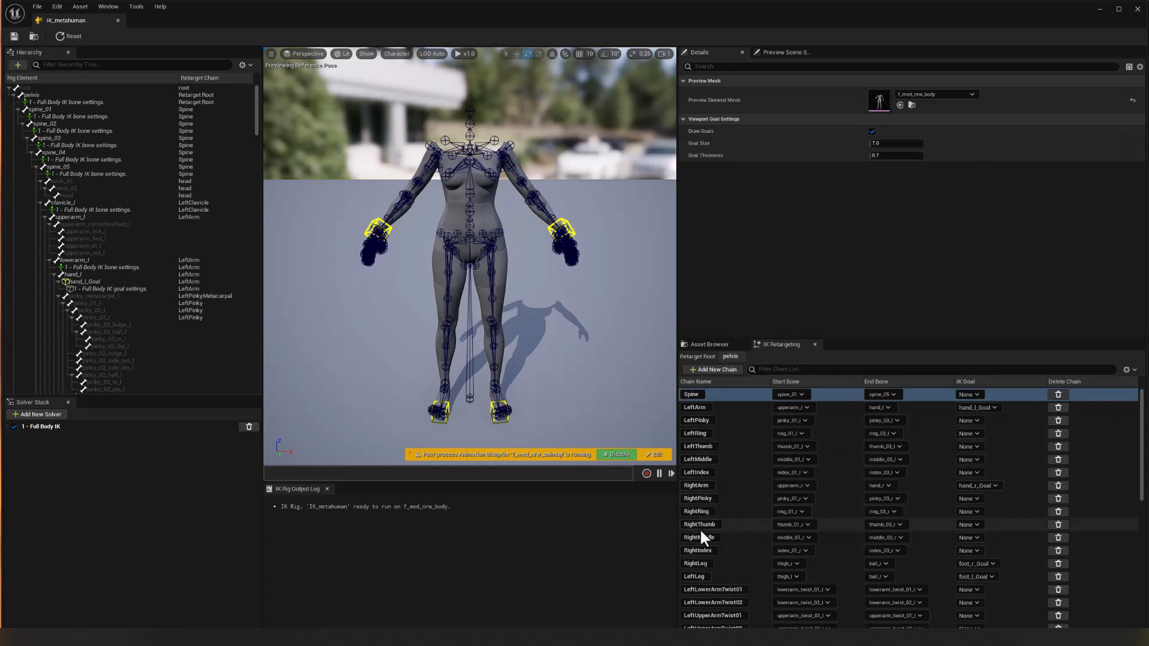
Set the preview character's bone drawing to None and close the IK_metahuman rig.
{"action": "left_click", "coordinate": [394, 53]}
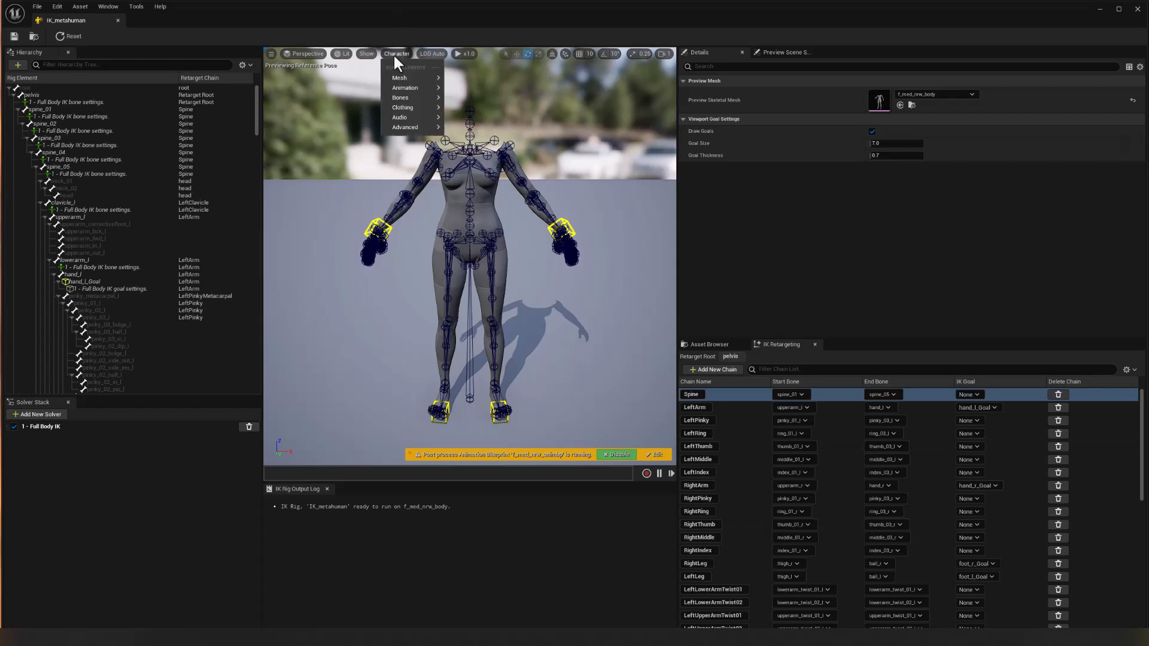
{"action": "mouse_move", "coordinate": [402, 98]}
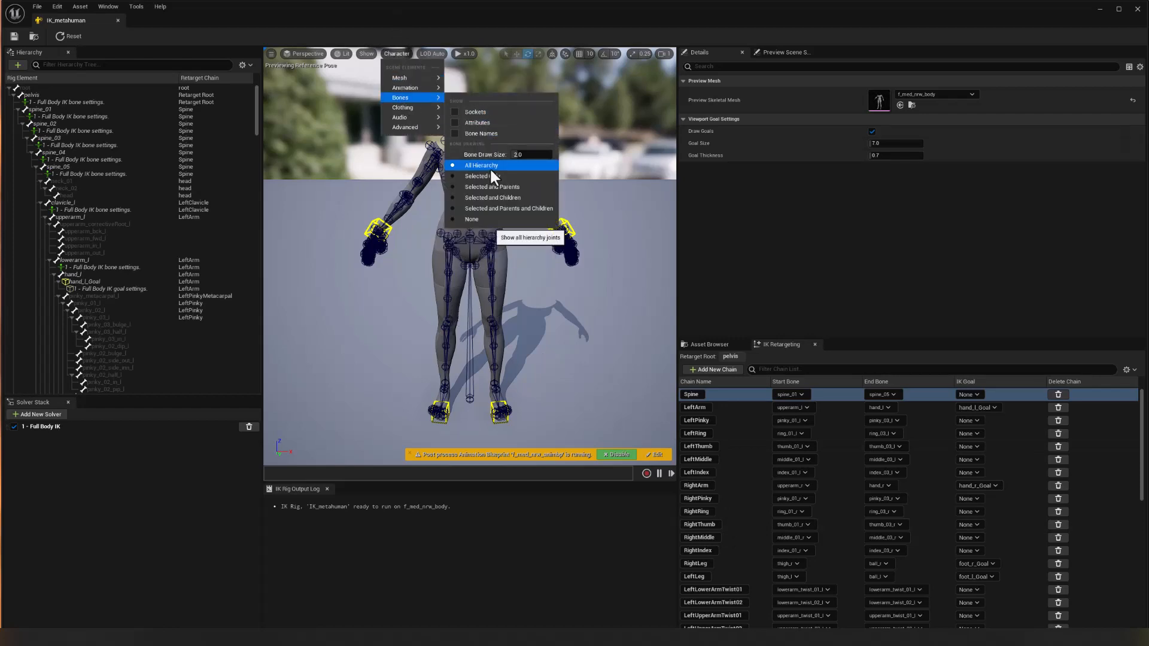
{"action": "left_click", "coordinate": [478, 219]}
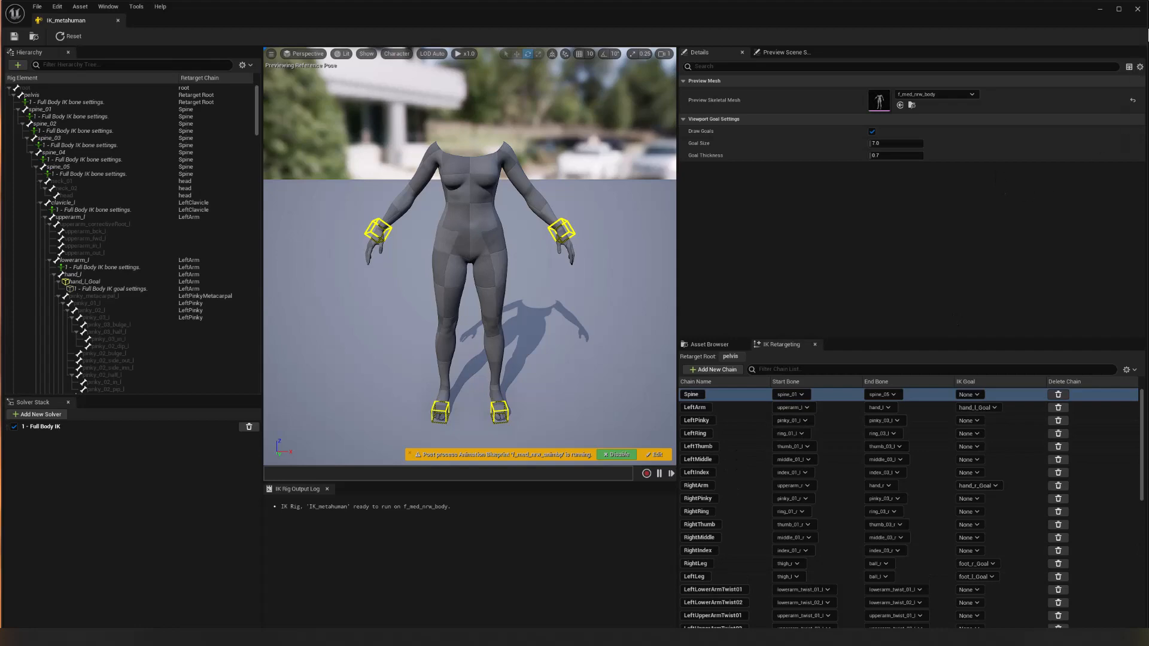
{"action": "left_click", "coordinate": [1137, 9]}
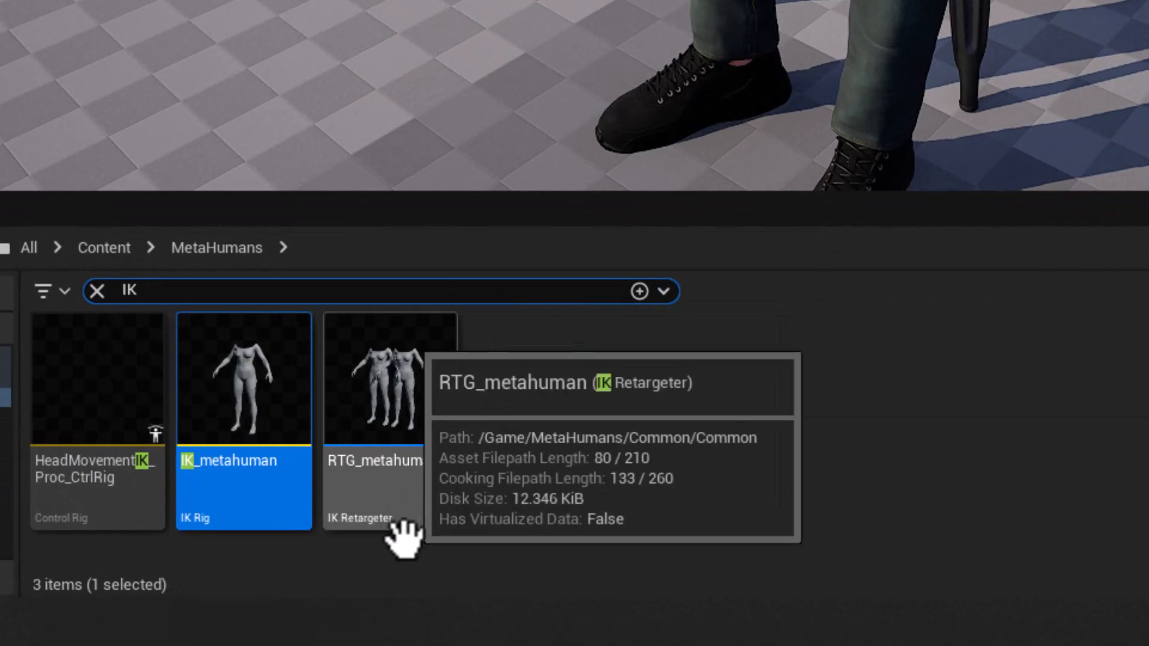
Open the RTG_metahuman retargeter, examine its source and target assets and chain mapping, and close it.
{"action": "left_click", "coordinate": [410, 379]}
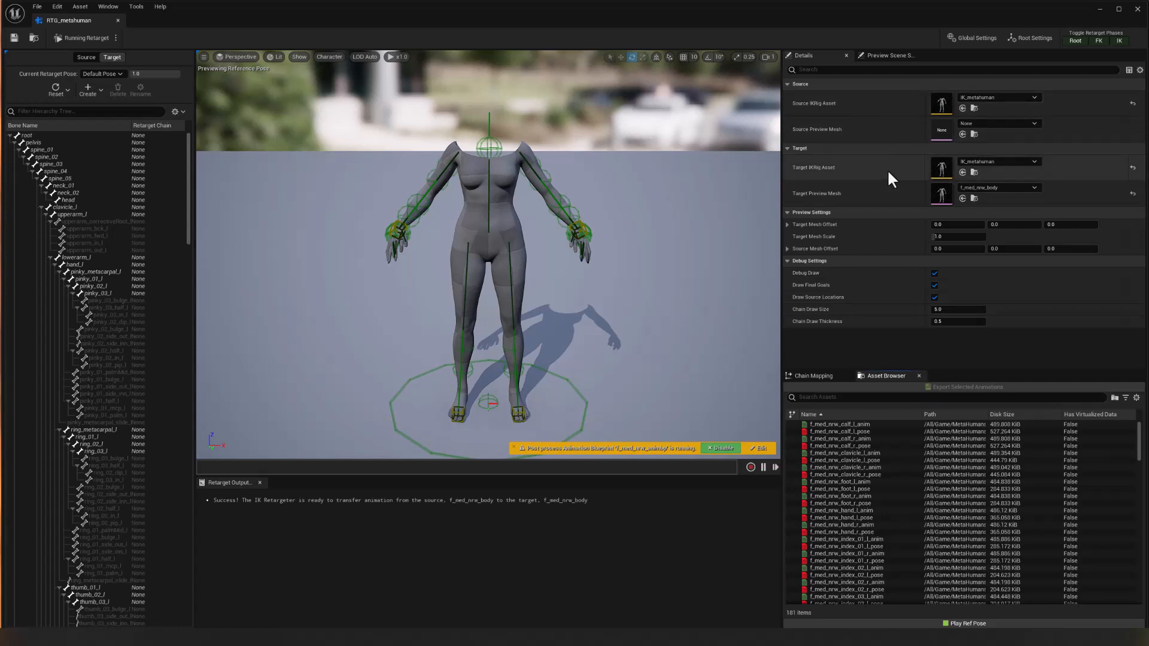
{"action": "left_click", "coordinate": [815, 375]}
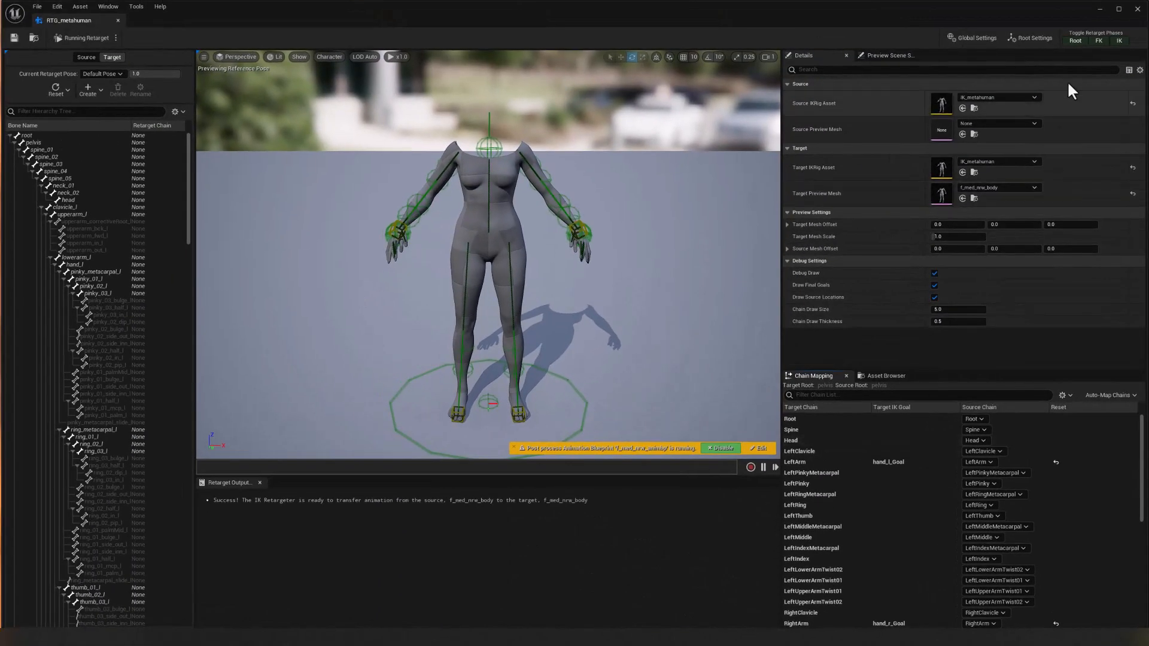
{"action": "left_click", "coordinate": [1138, 9]}
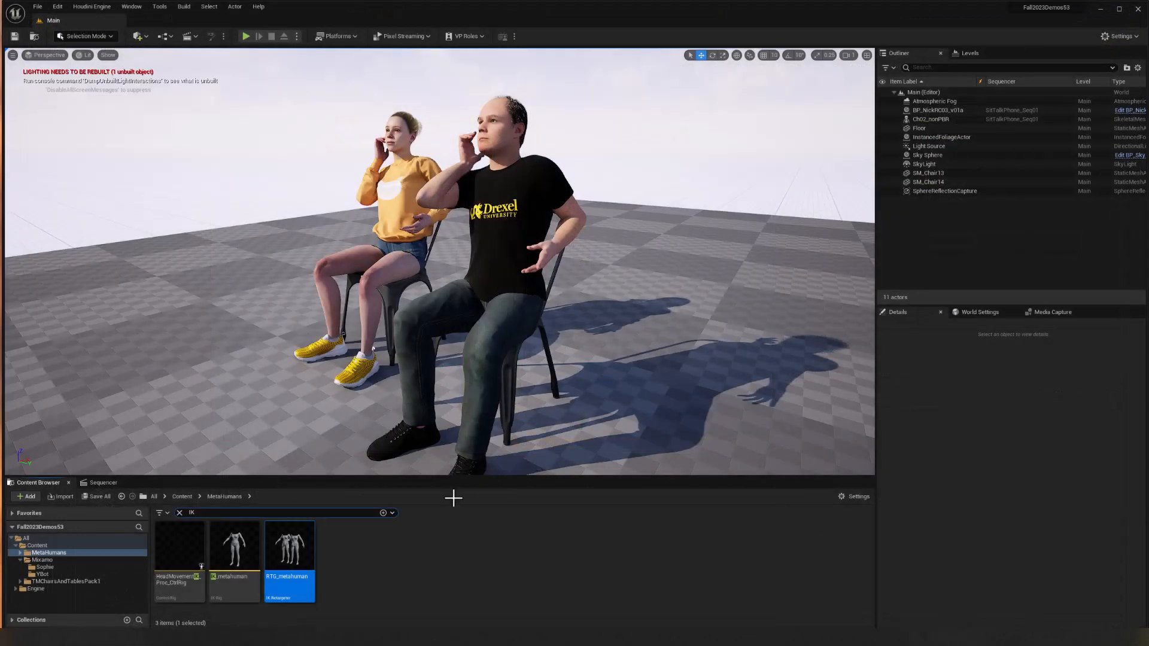
Clear the IK search and open the Sophie folder inside Mixamo, down to its rig and retargeter assets.
{"action": "left_click", "coordinate": [180, 496]}
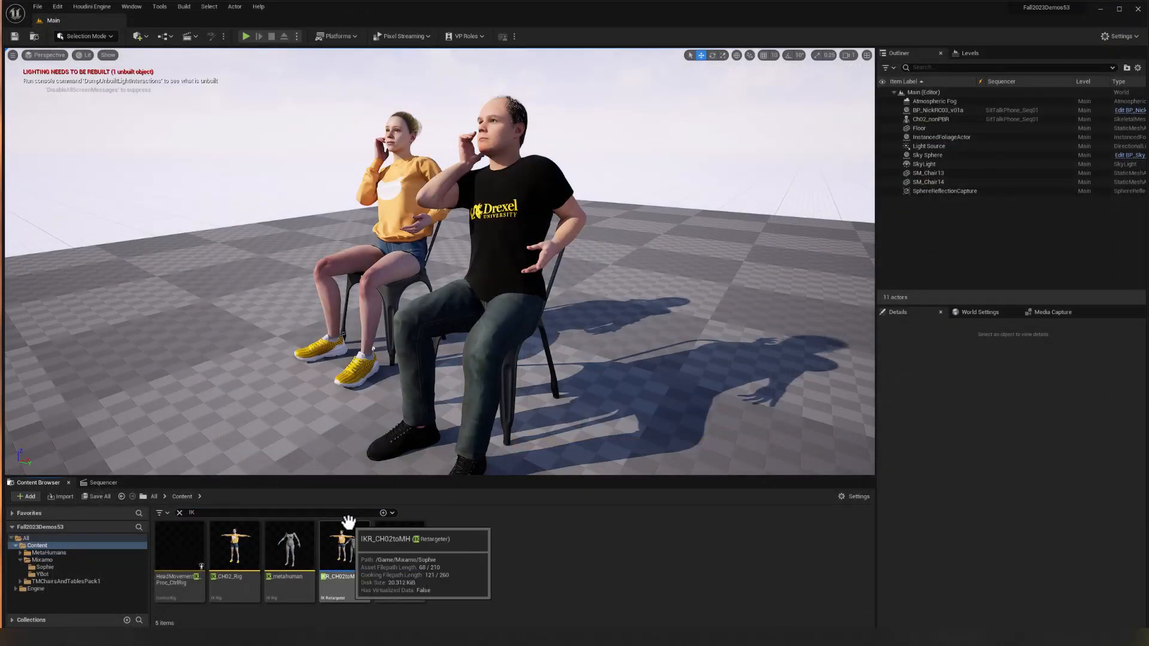
{"action": "left_click", "coordinate": [179, 513]}
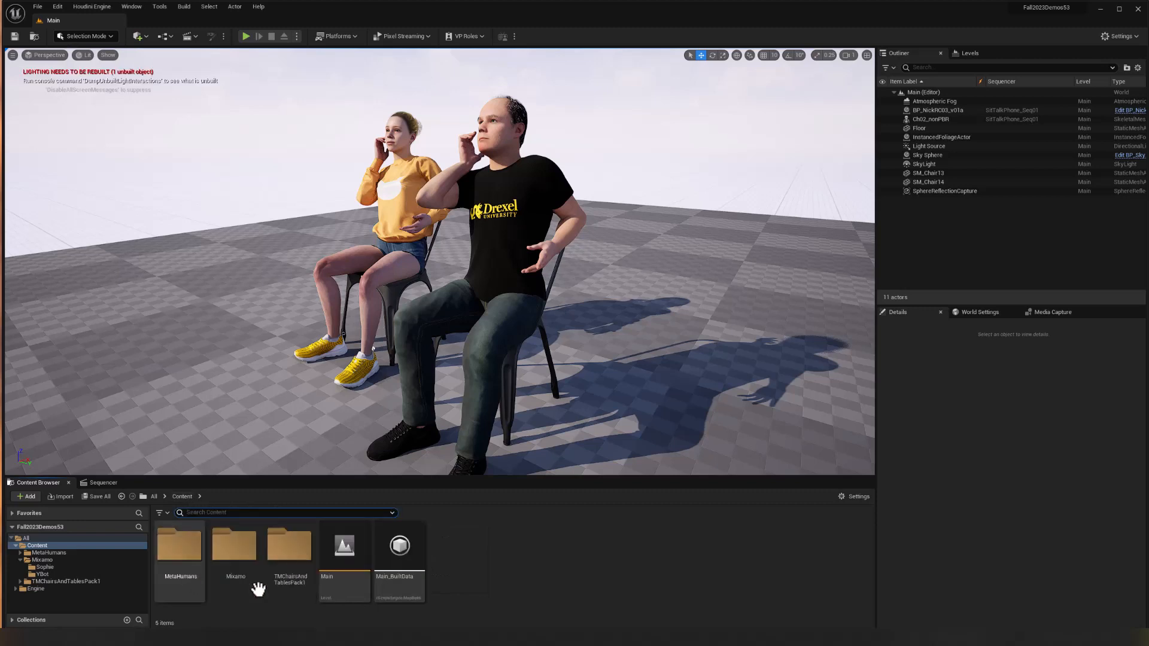
{"action": "double_click", "coordinate": [234, 546]}
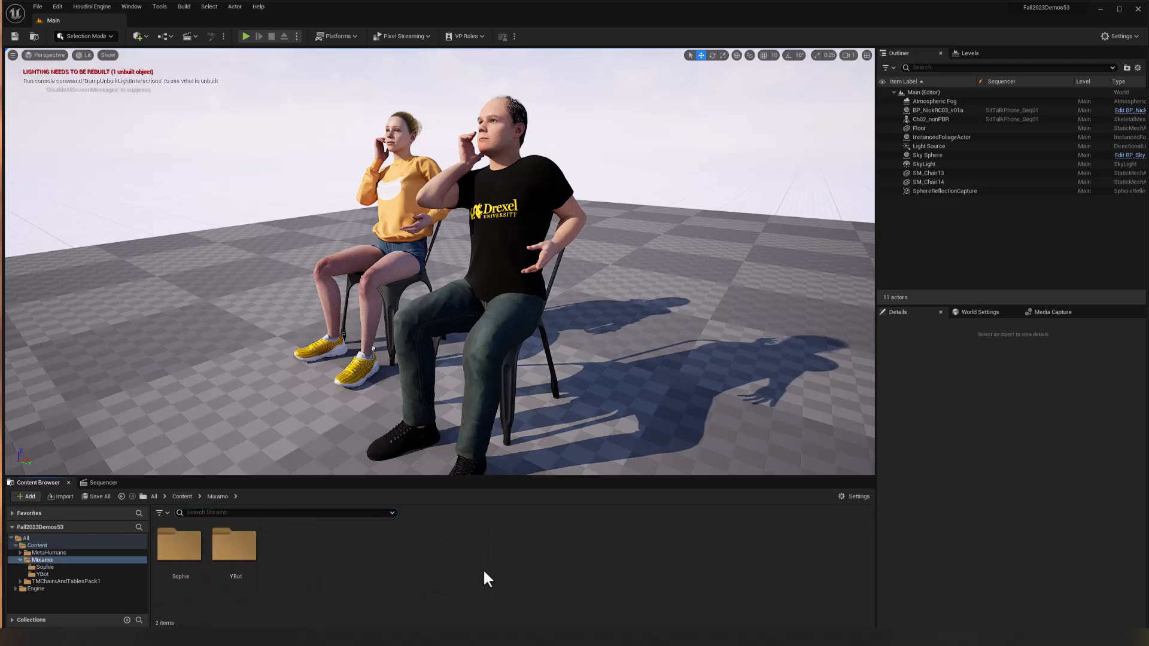
{"action": "double_click", "coordinate": [187, 551]}
{"action": "scroll", "coordinate": [455, 554], "scroll_direction": "down", "scroll_amount": 5}
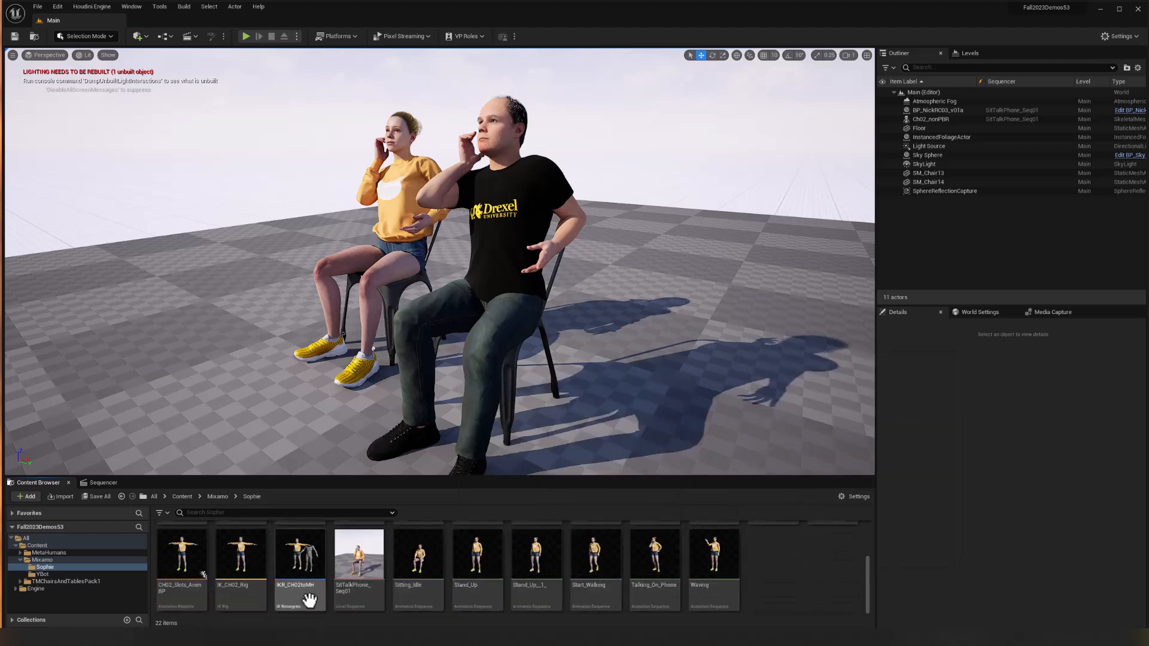
Delete the existing IKR_CH02toMH retargeter from the Sophie folder and confirm the deletion.
{"action": "left_click", "coordinate": [298, 561]}
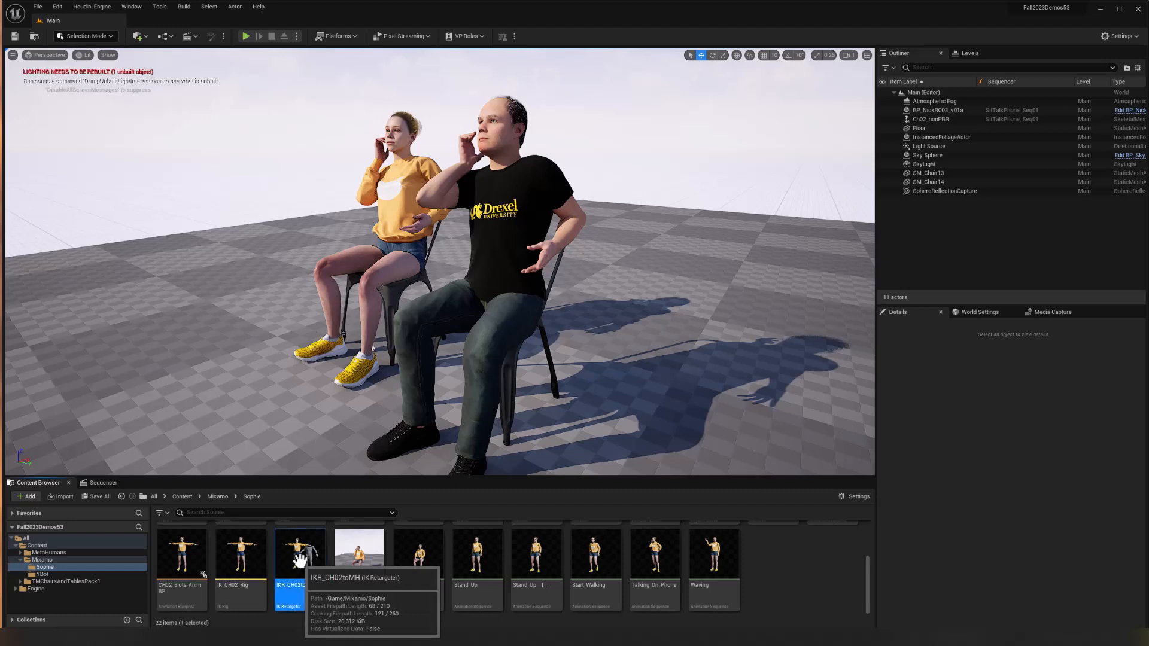
{"action": "scroll", "coordinate": [785, 579], "scroll_direction": "up", "scroll_amount": 1}
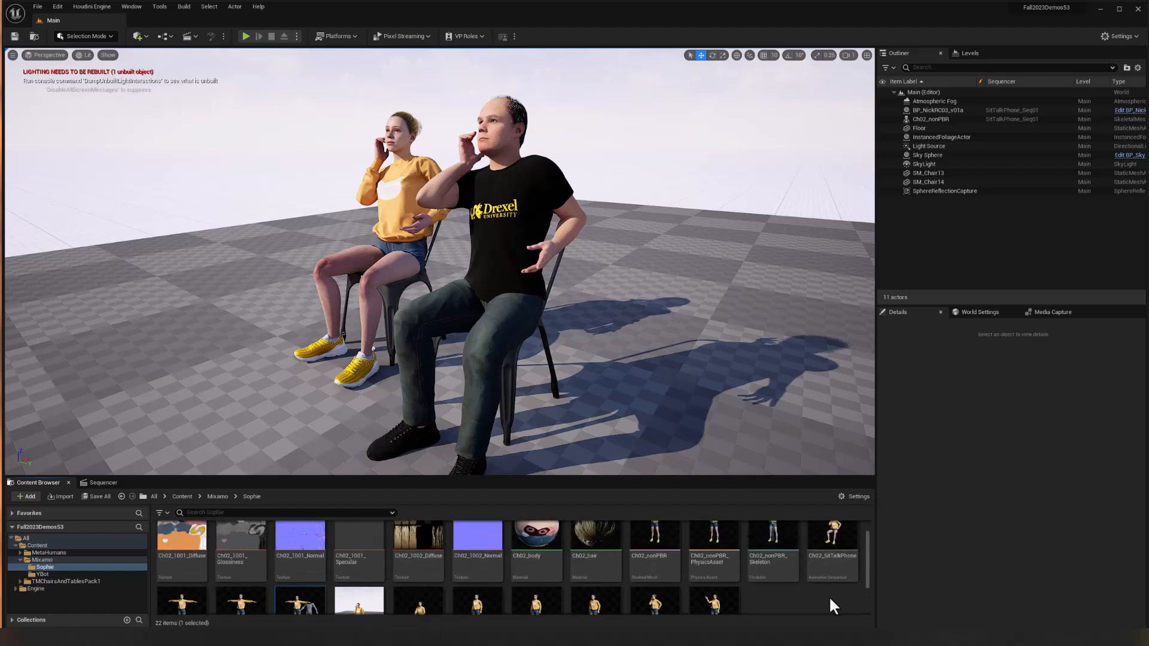
{"action": "scroll", "coordinate": [787, 601], "scroll_direction": "down", "scroll_amount": 1}
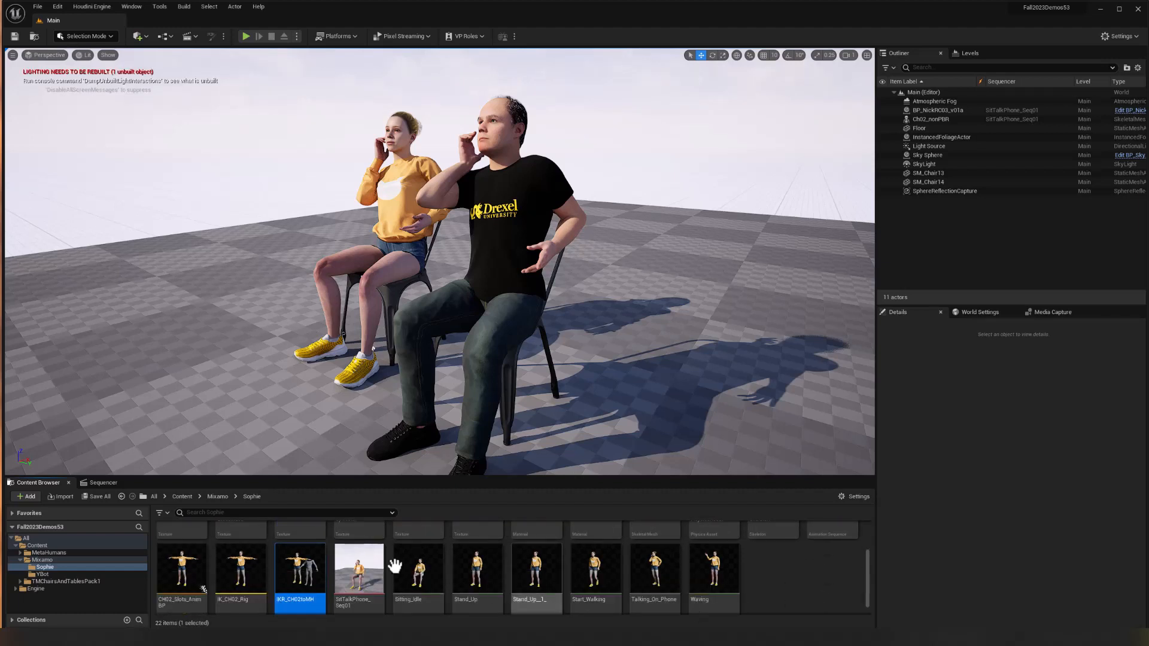
{"action": "right_click", "coordinate": [298, 564]}
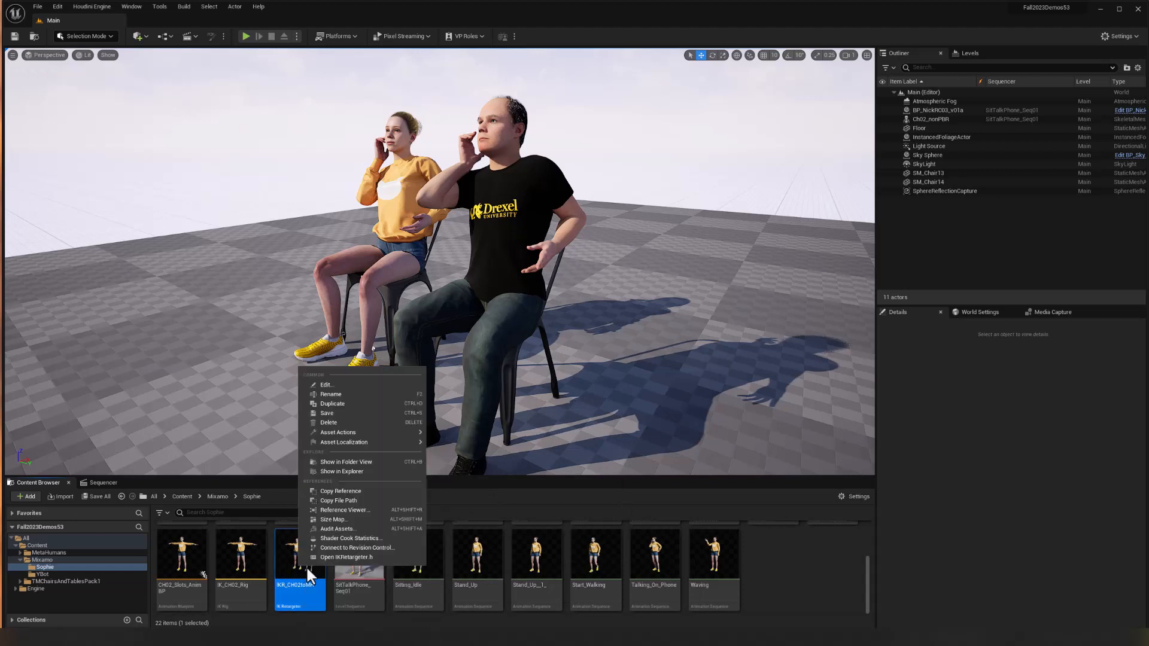
{"action": "left_click", "coordinate": [334, 422]}
{"action": "left_click", "coordinate": [533, 468]}
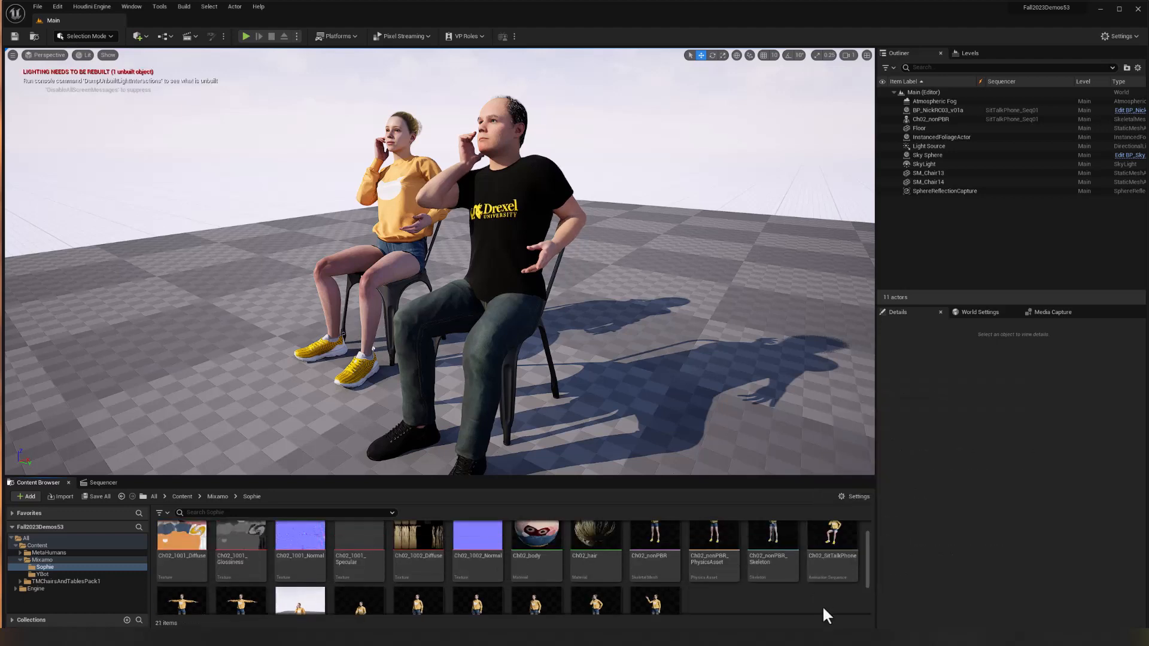
Delete the existing IK_CH02_Rig asset from the Sophie folder and confirm the deletion.
{"action": "scroll", "coordinate": [820, 604], "scroll_direction": "down", "scroll_amount": 2}
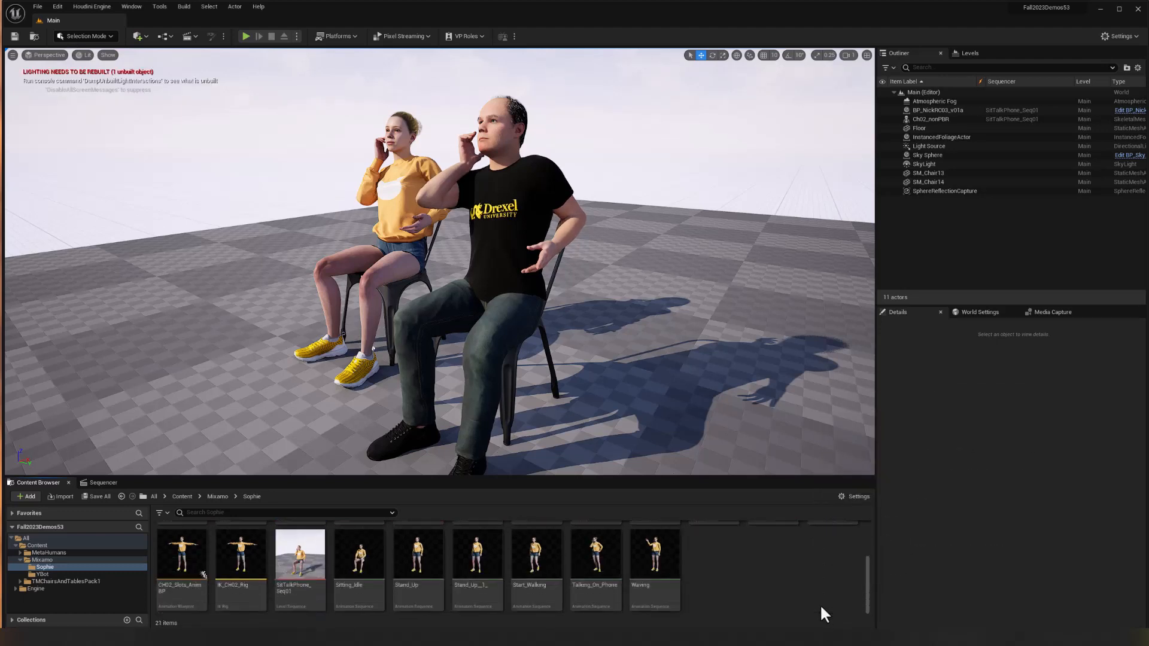
{"action": "right_click", "coordinate": [242, 547]}
{"action": "left_click", "coordinate": [299, 406]}
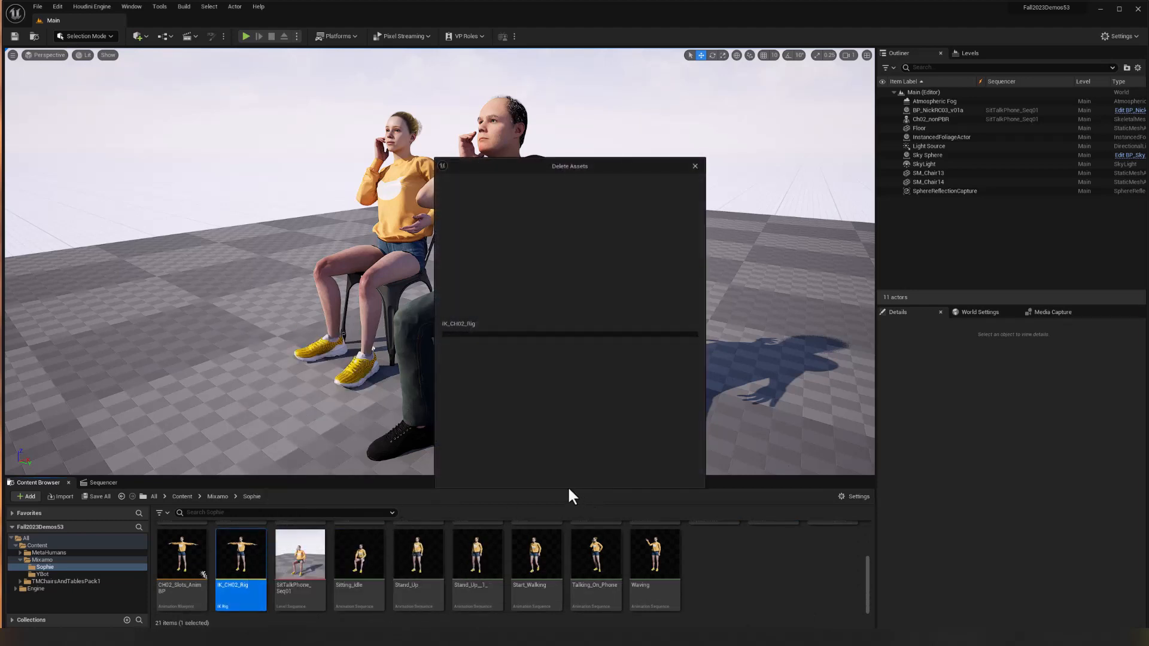
{"action": "left_click", "coordinate": [507, 473]}
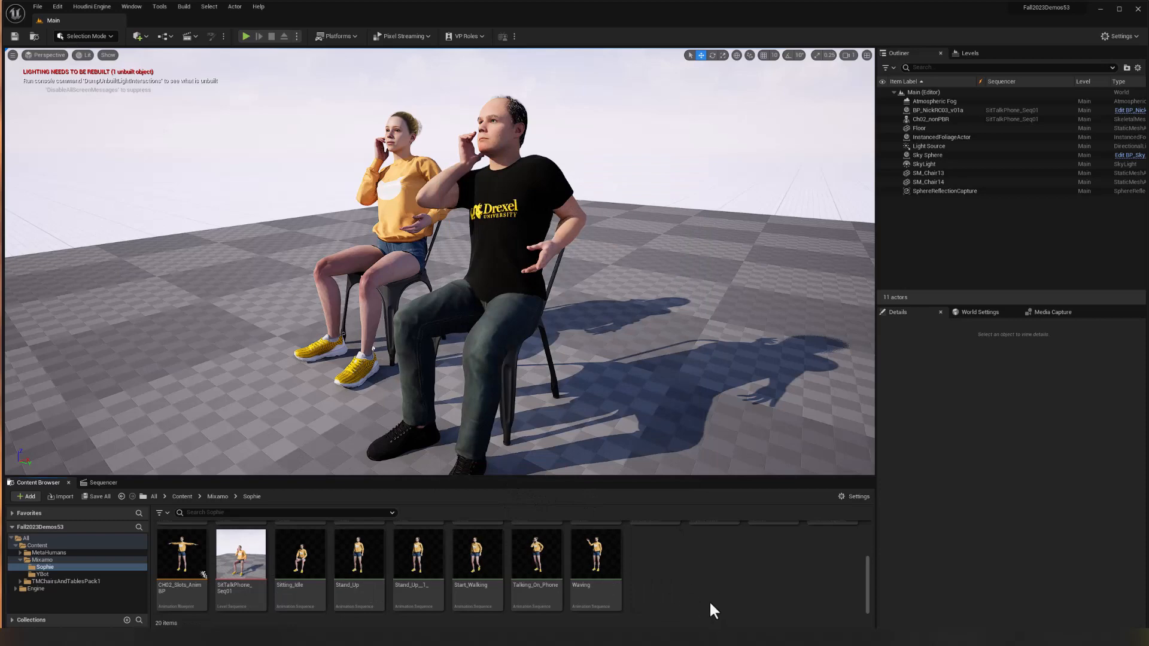
Create a new IK Rig asset in the Sophie folder and name it IK_CH02.
{"action": "right_click", "coordinate": [653, 554]}
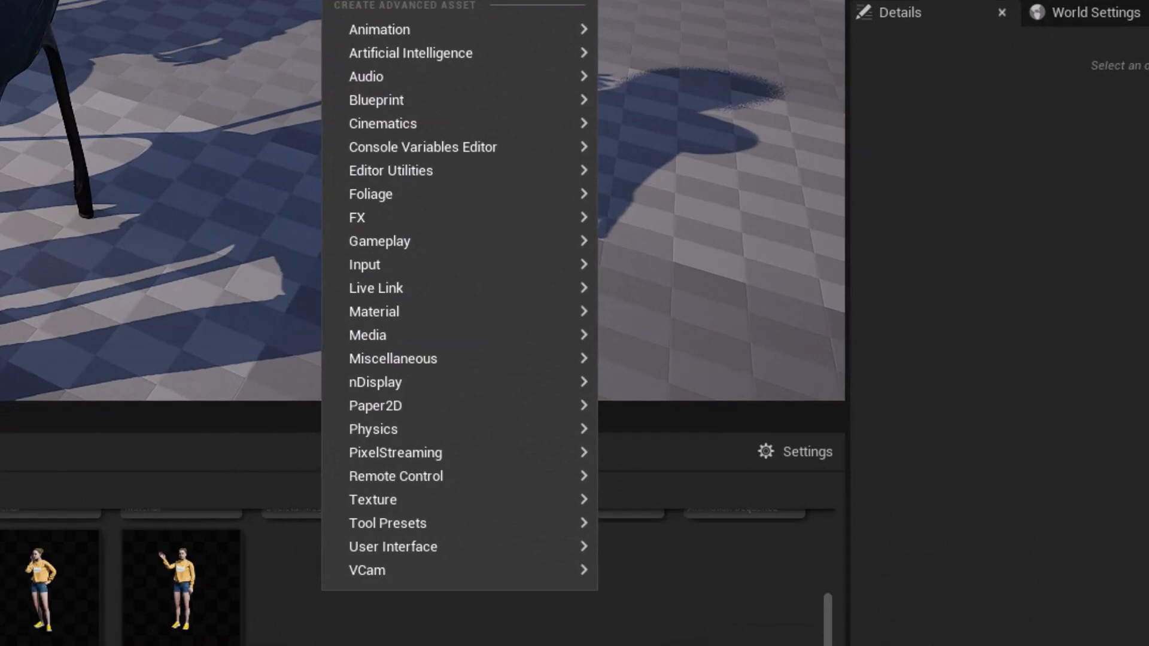
{"action": "mouse_move", "coordinate": [385, 31]}
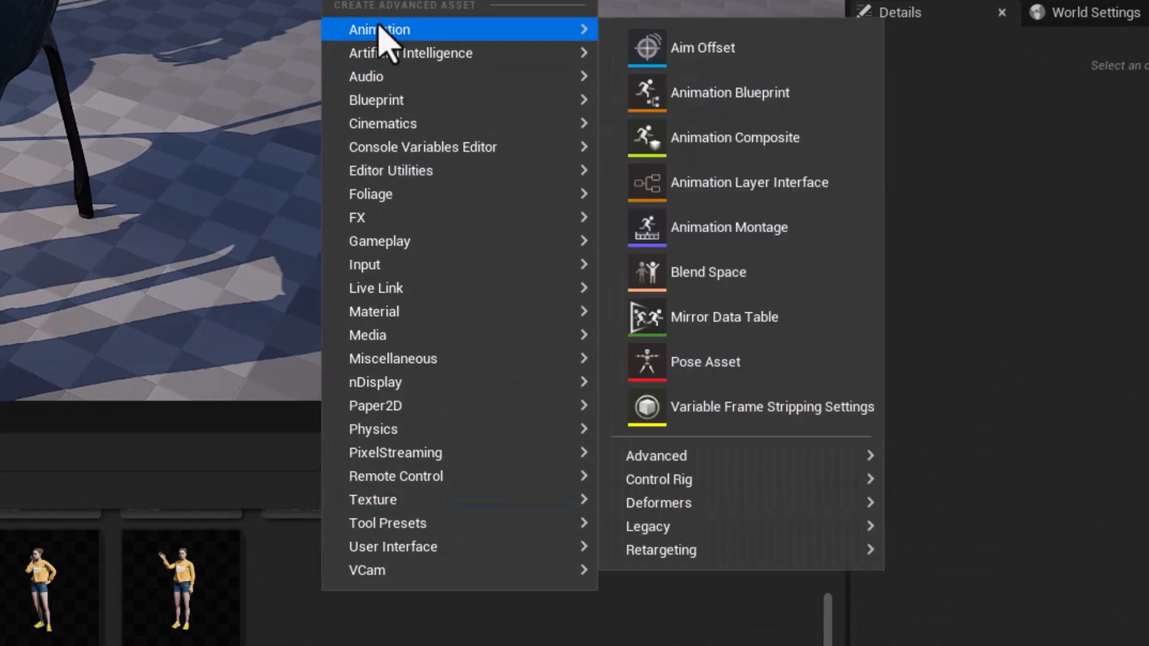
{"action": "mouse_move", "coordinate": [670, 559]}
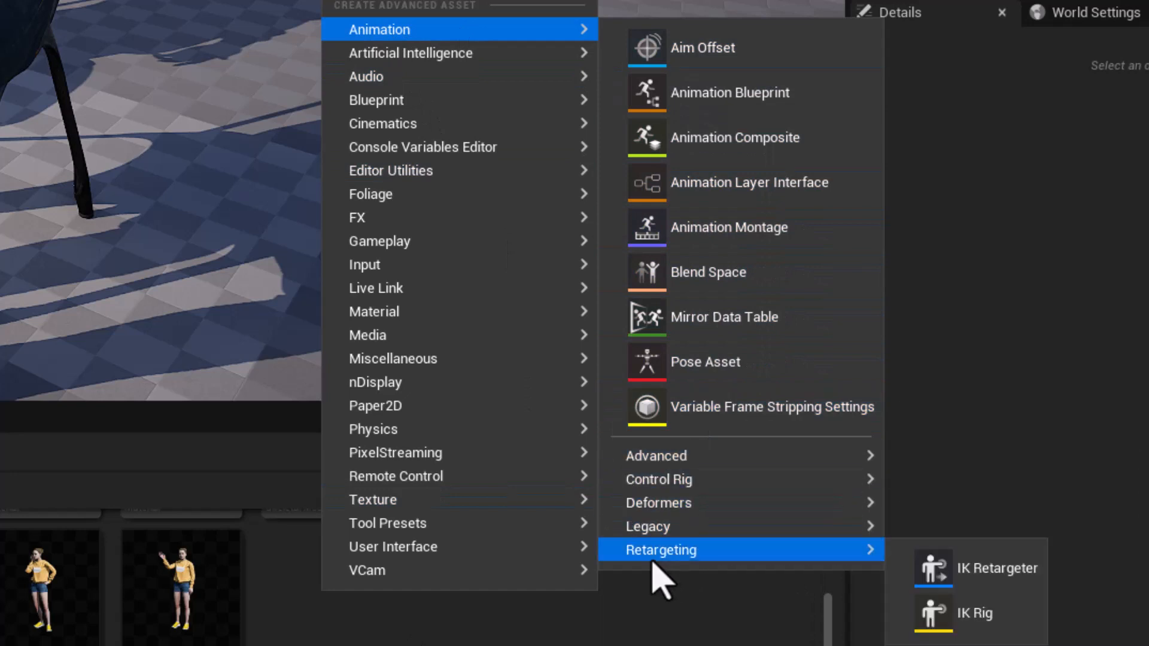
{"action": "left_click", "coordinate": [931, 625]}
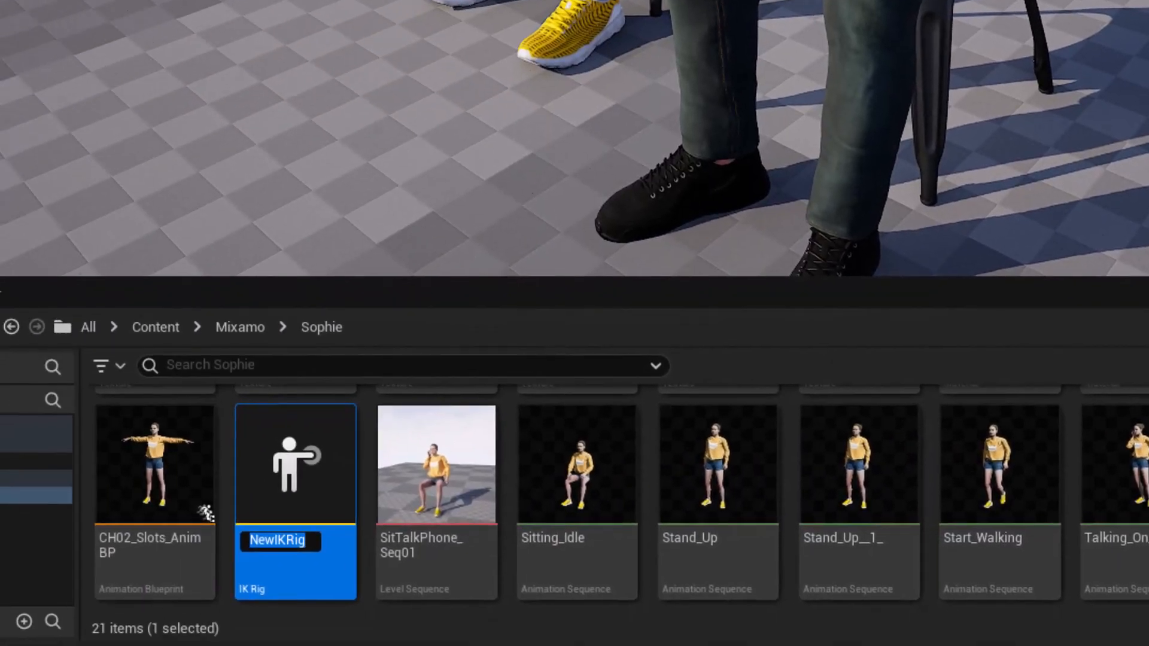
{"action": "type", "text": "IK_CH02"}
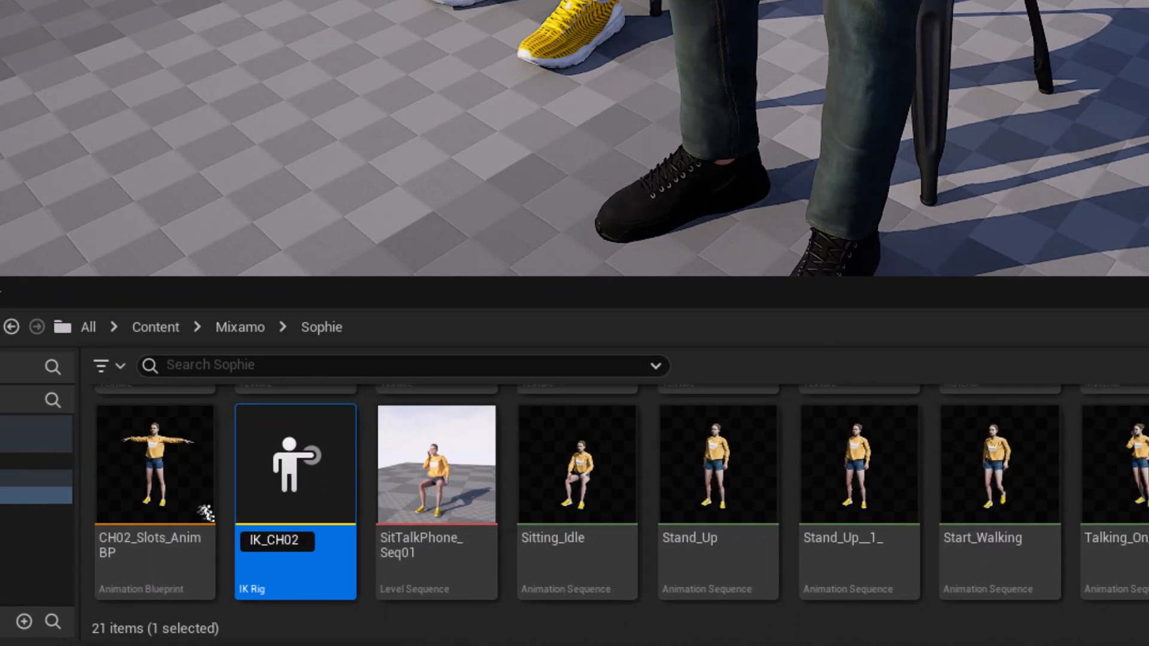
{"action": "key", "text": "Return"}
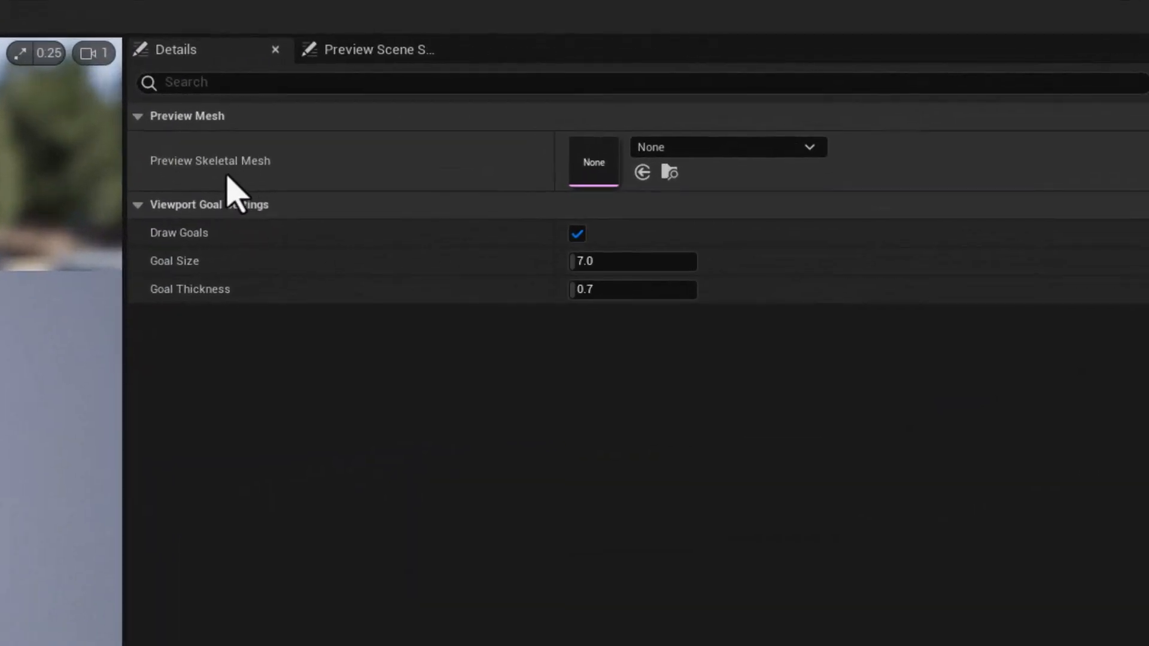
Assign Ch02_nonPBR as the rig's preview skeletal mesh and set the character's bone drawing to All Hierarchy.
{"action": "left_click", "coordinate": [719, 149]}
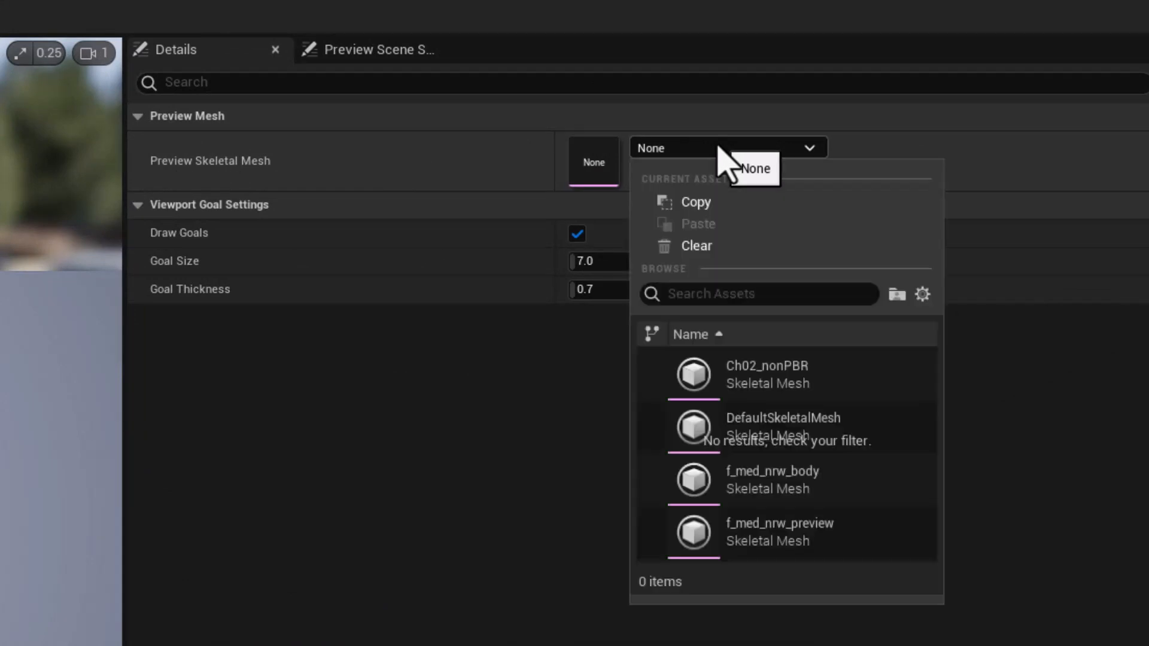
{"action": "left_click", "coordinate": [697, 386]}
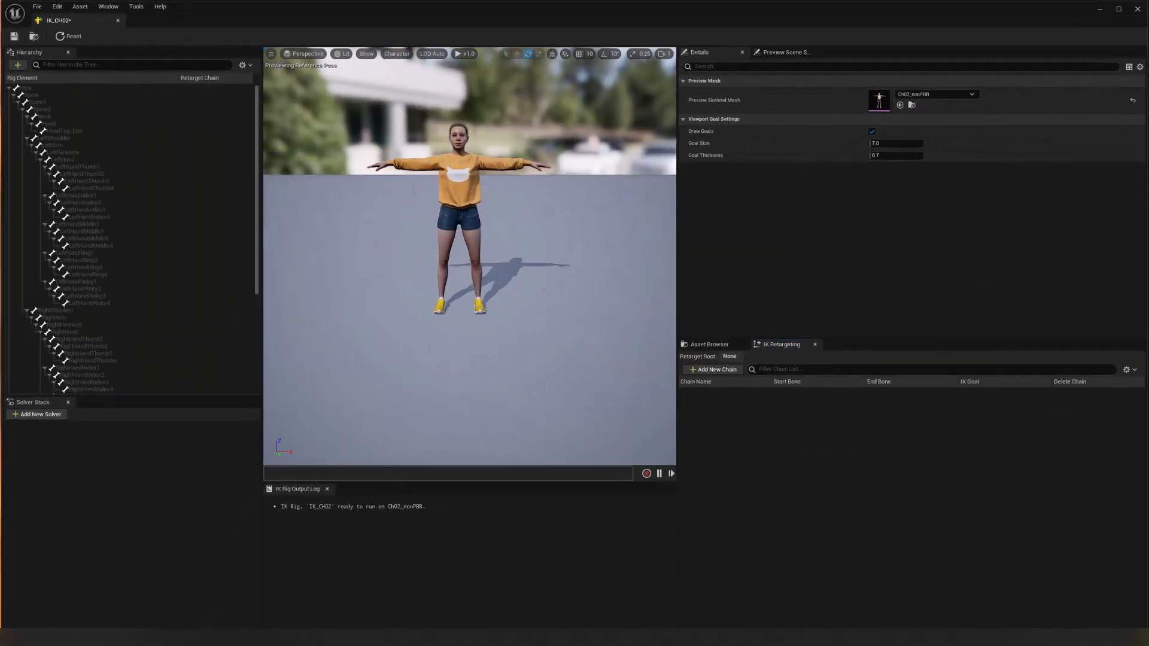
{"action": "right_click_drag", "start_coordinate": [546, 205], "coordinate": [586, 205], "text": "alt"}
{"action": "middle_click_drag", "start_coordinate": [547, 204], "coordinate": [552, 238], "text": "alt"}
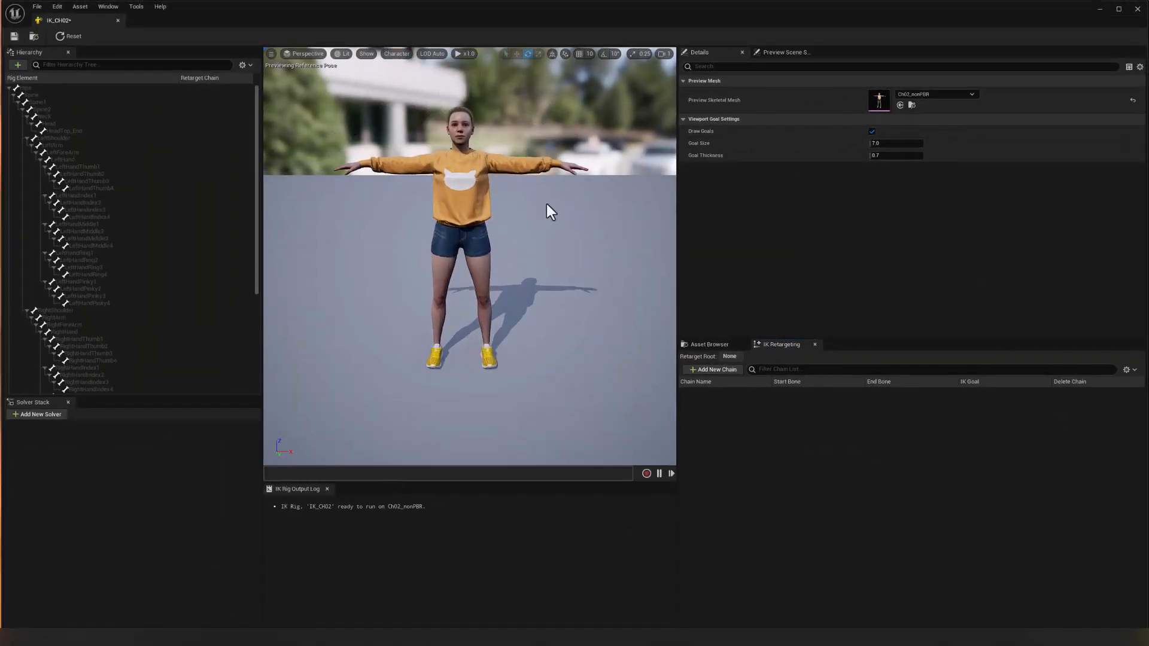
{"action": "right_click_drag", "start_coordinate": [547, 205], "coordinate": [563, 205], "text": "alt"}
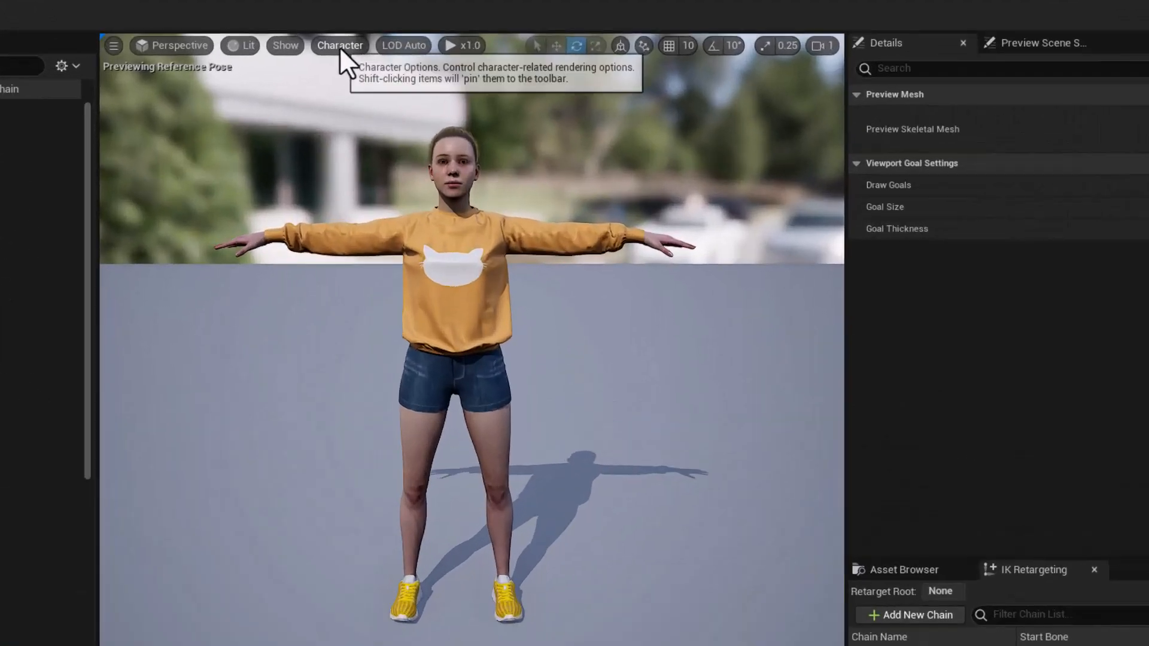
{"action": "left_click", "coordinate": [397, 54]}
{"action": "mouse_move", "coordinate": [292, 151]}
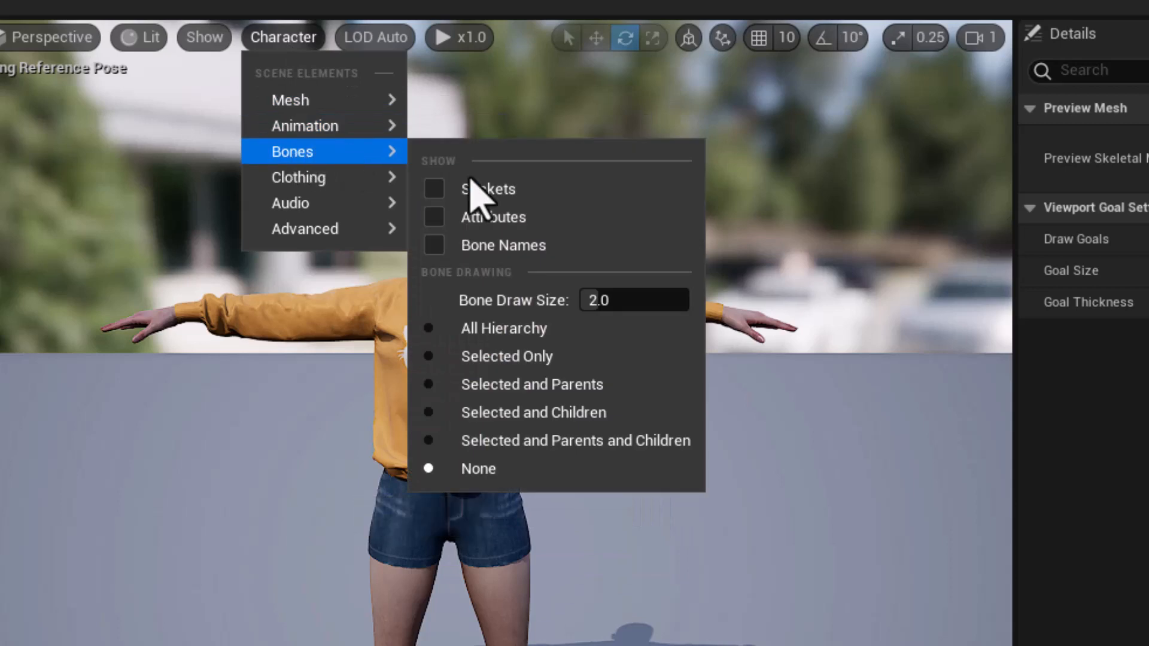
{"action": "left_click", "coordinate": [526, 336]}
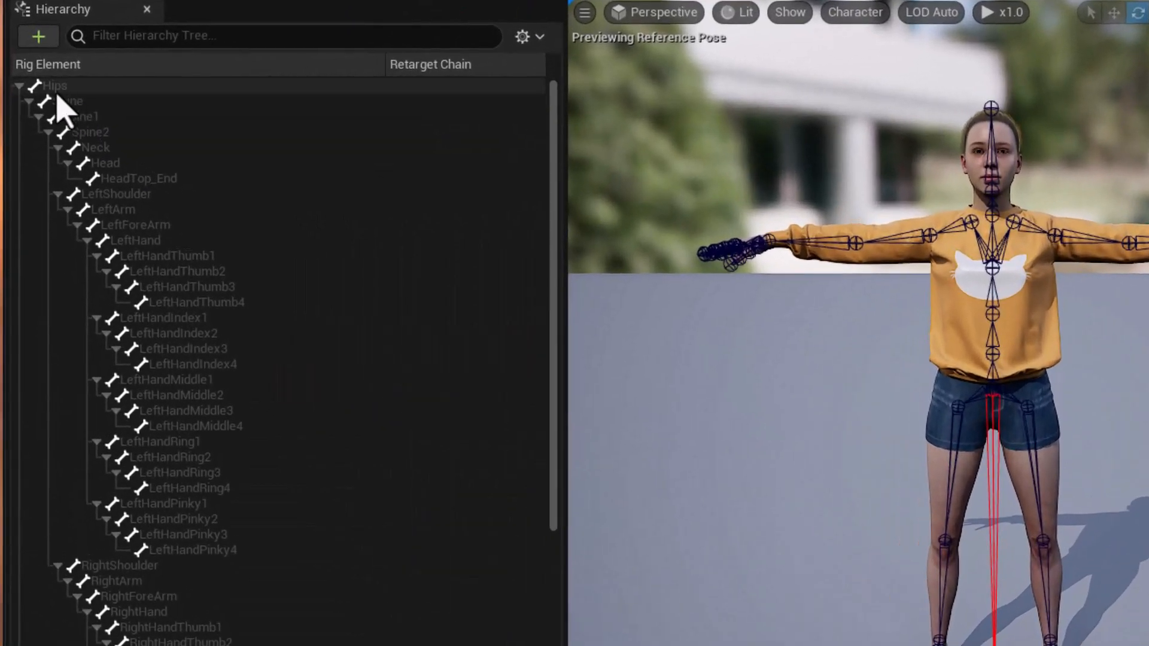
Set the Hips bone as the rig's retarget root.
{"action": "left_click", "coordinate": [60, 88]}
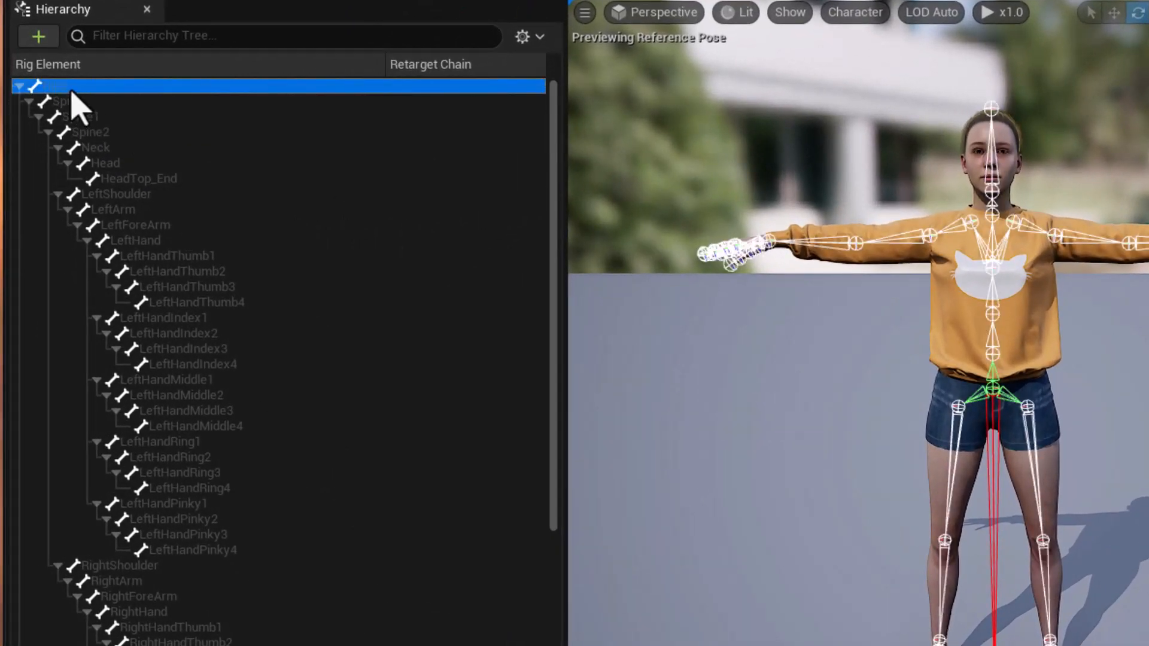
{"action": "right_click", "coordinate": [95, 91]}
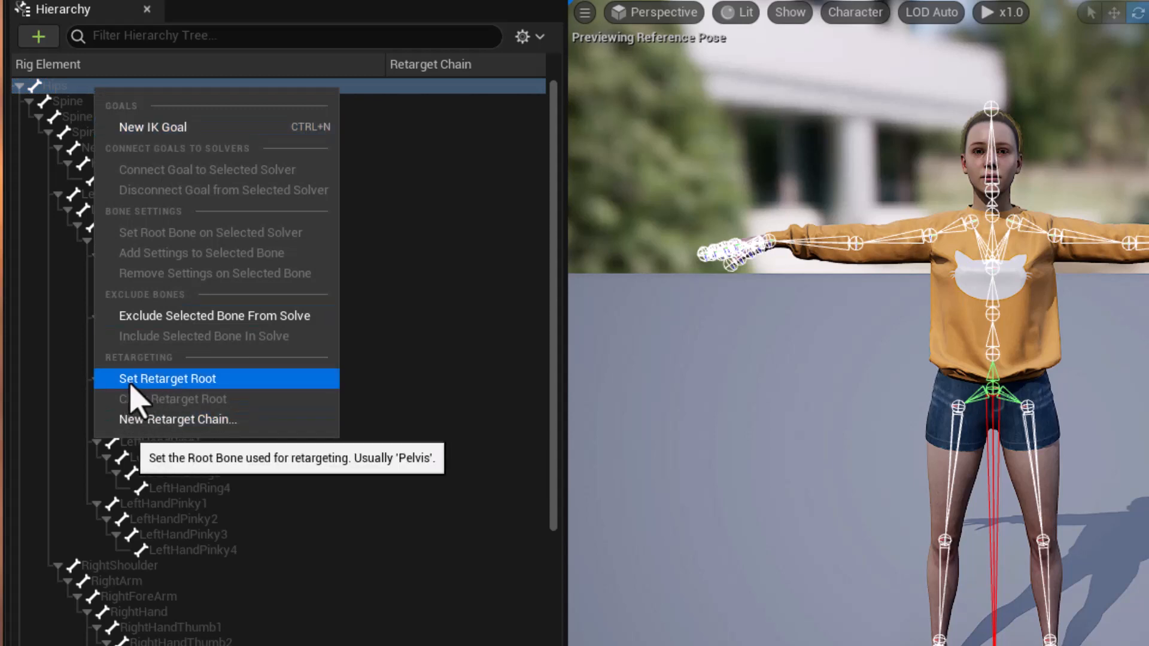
{"action": "left_click", "coordinate": [169, 383]}
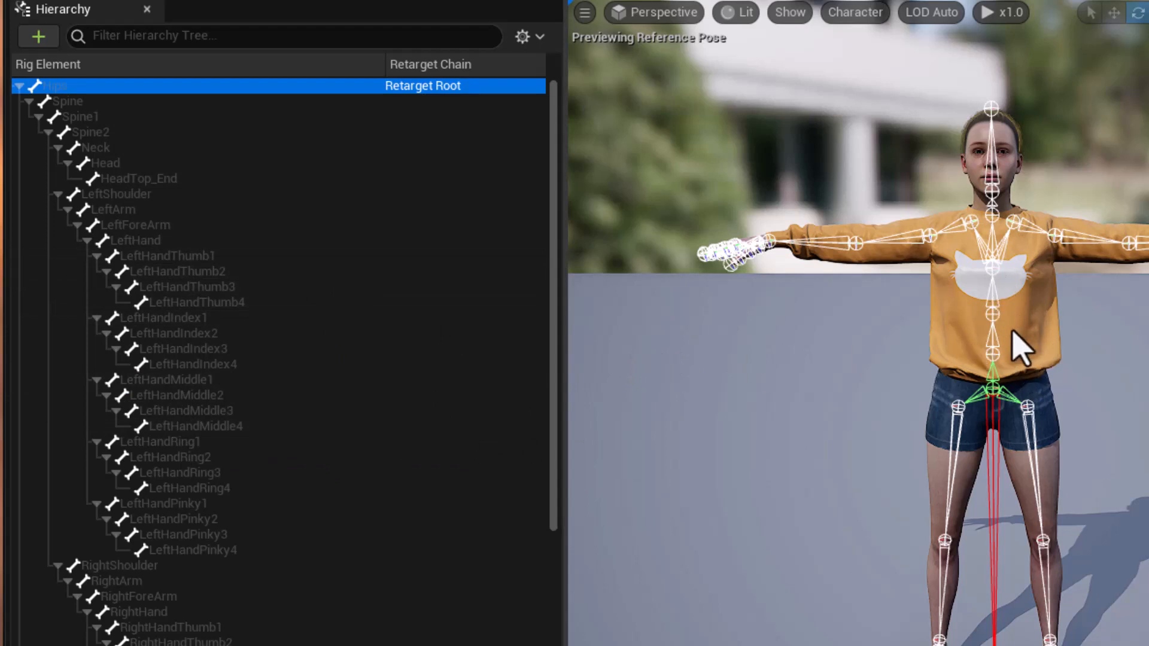
Add a retarget chain named Spine running from the Spine bone to Spine2, without a goal.
{"action": "left_click", "coordinate": [71, 107]}
{"action": "left_click", "coordinate": [124, 135], "text": "shift"}
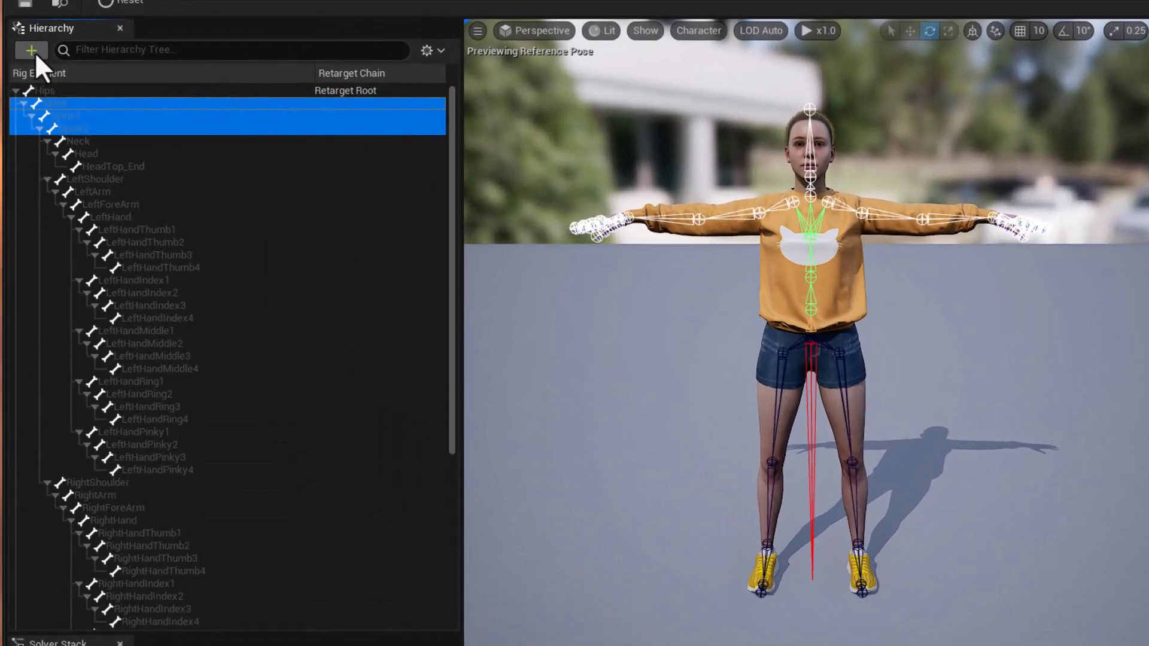
{"action": "left_click", "coordinate": [26, 57]}
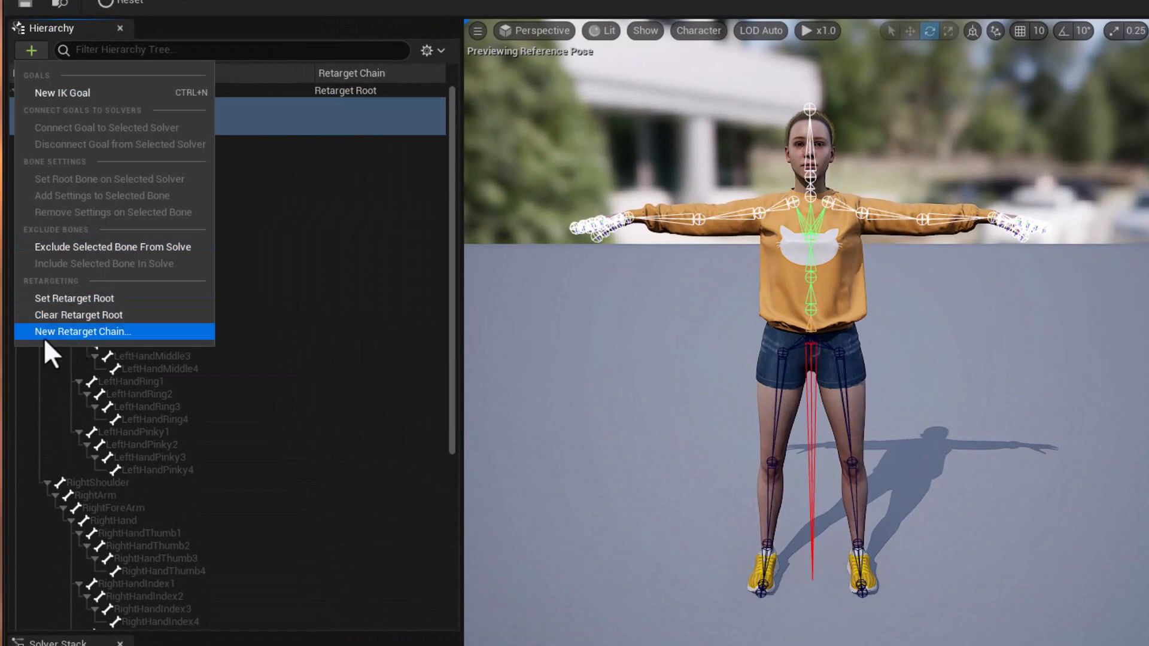
{"action": "right_click", "coordinate": [304, 111]}
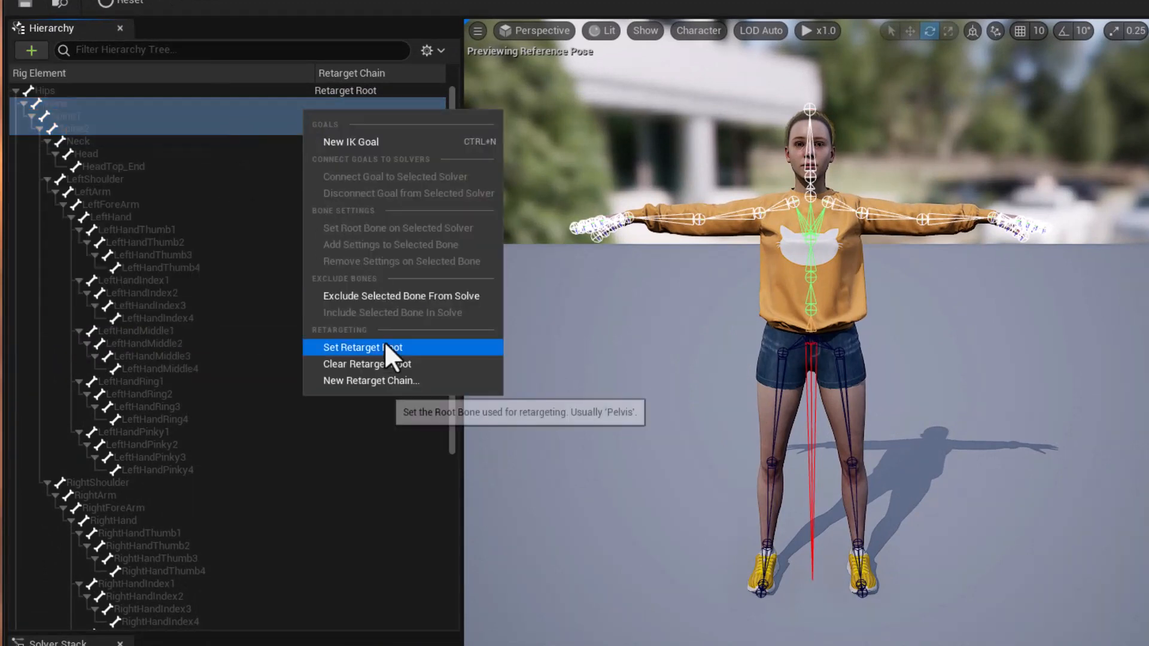
{"action": "left_click", "coordinate": [378, 381]}
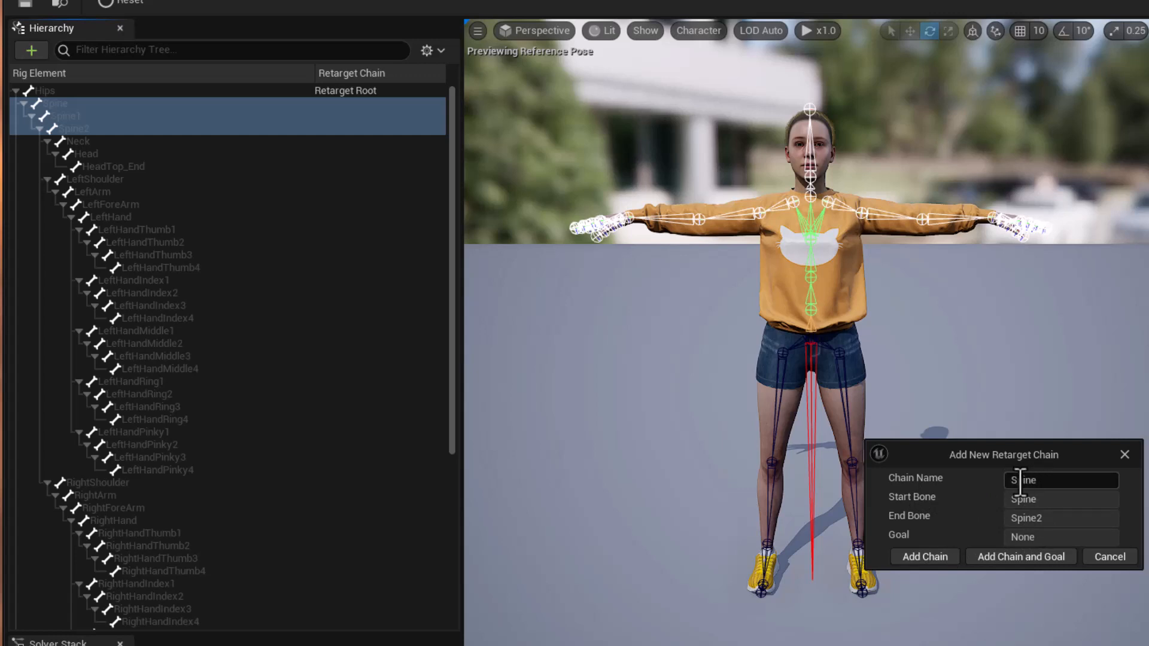
{"action": "left_click", "coordinate": [934, 557]}
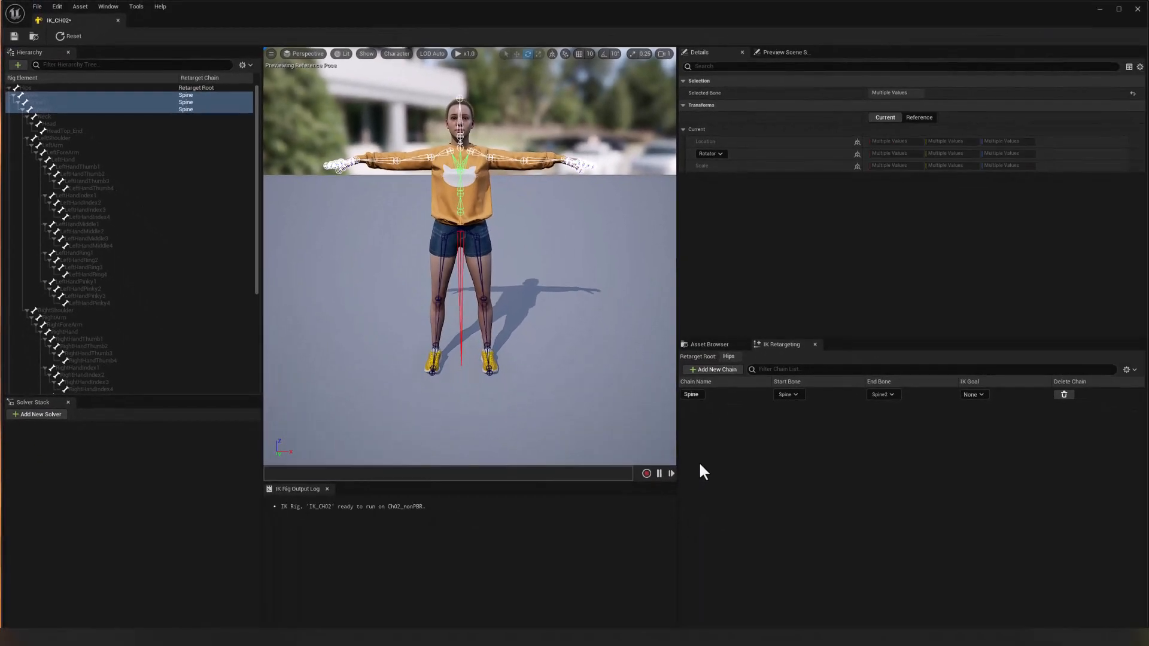
Add a retarget chain named Head running from the Neck bone to the Head bone, without a goal.
{"action": "left_click", "coordinate": [461, 148]}
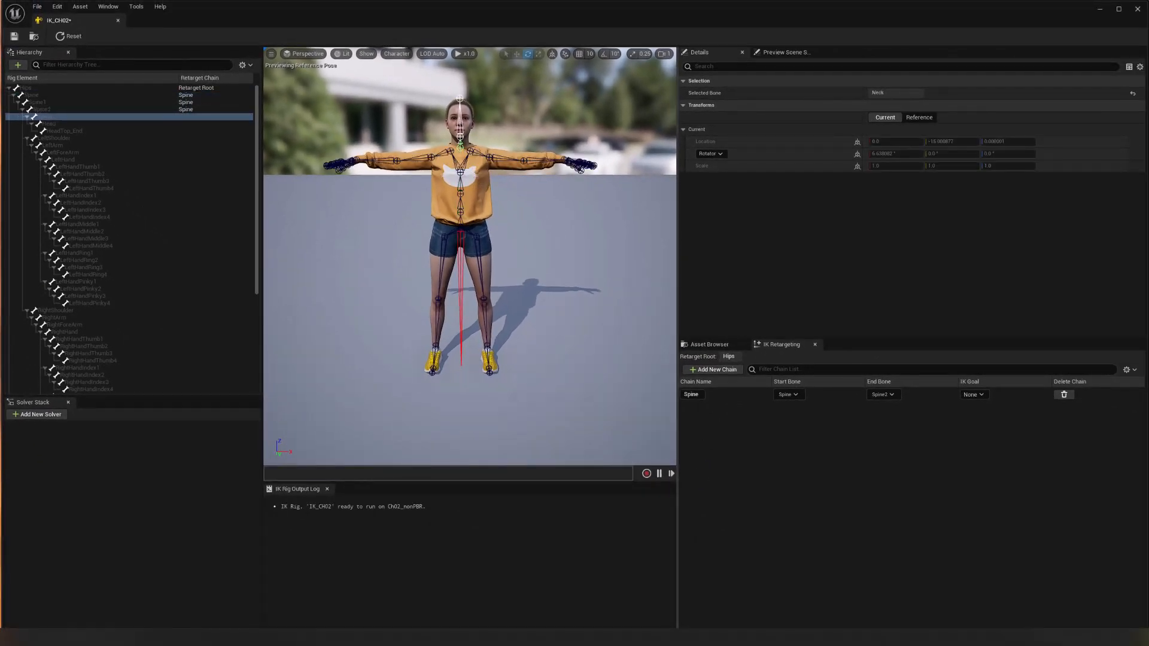
{"action": "left_click", "coordinate": [90, 121], "text": "shift"}
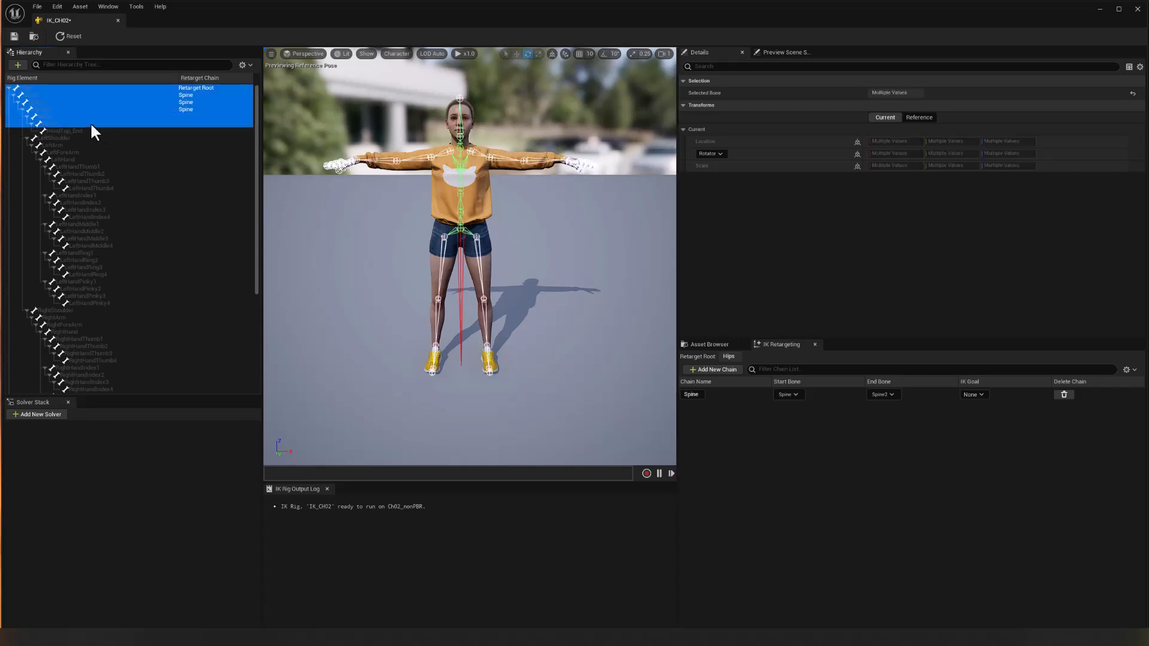
{"action": "left_click", "coordinate": [86, 125]}
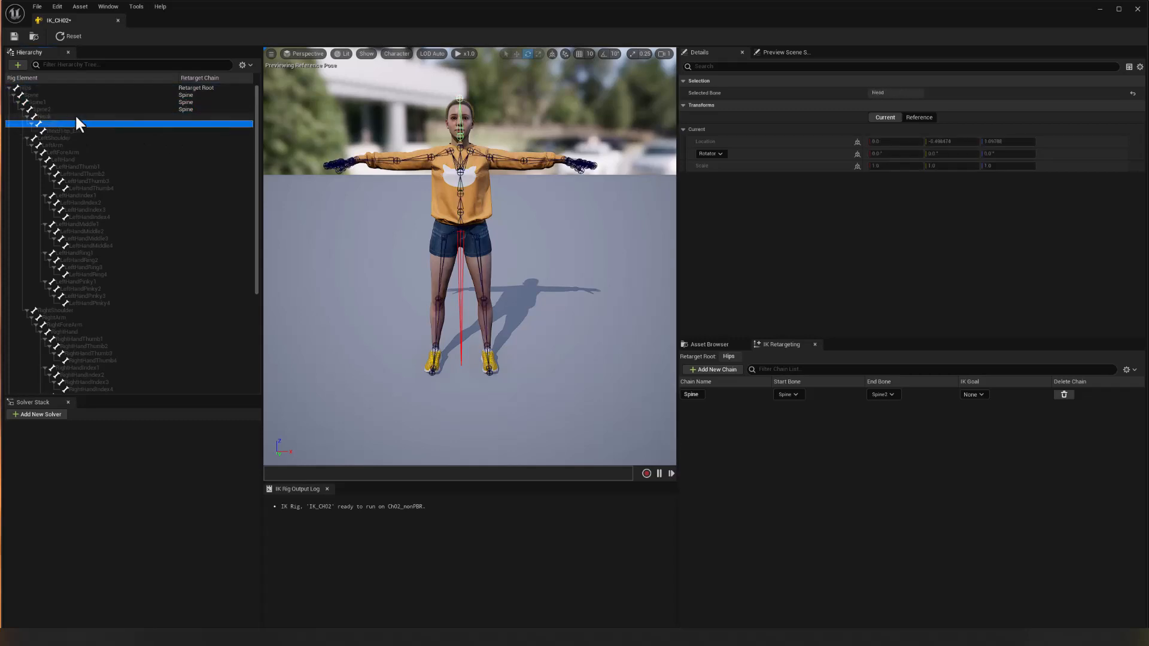
{"action": "left_click", "coordinate": [74, 117]}
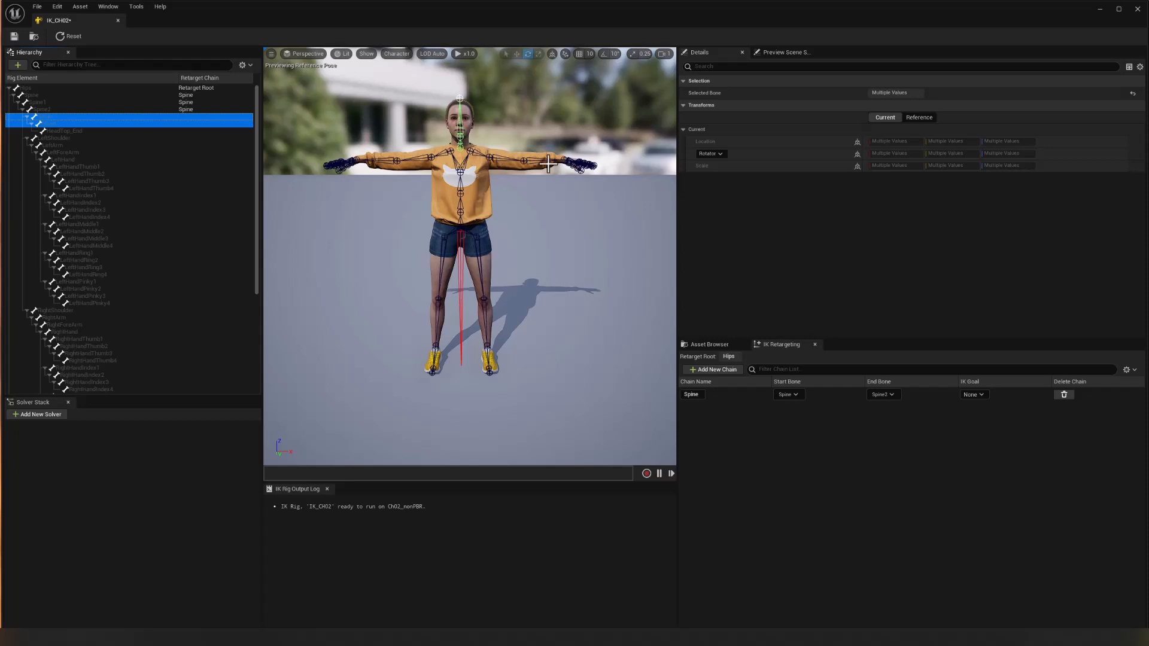
{"action": "left_click", "coordinate": [708, 367]}
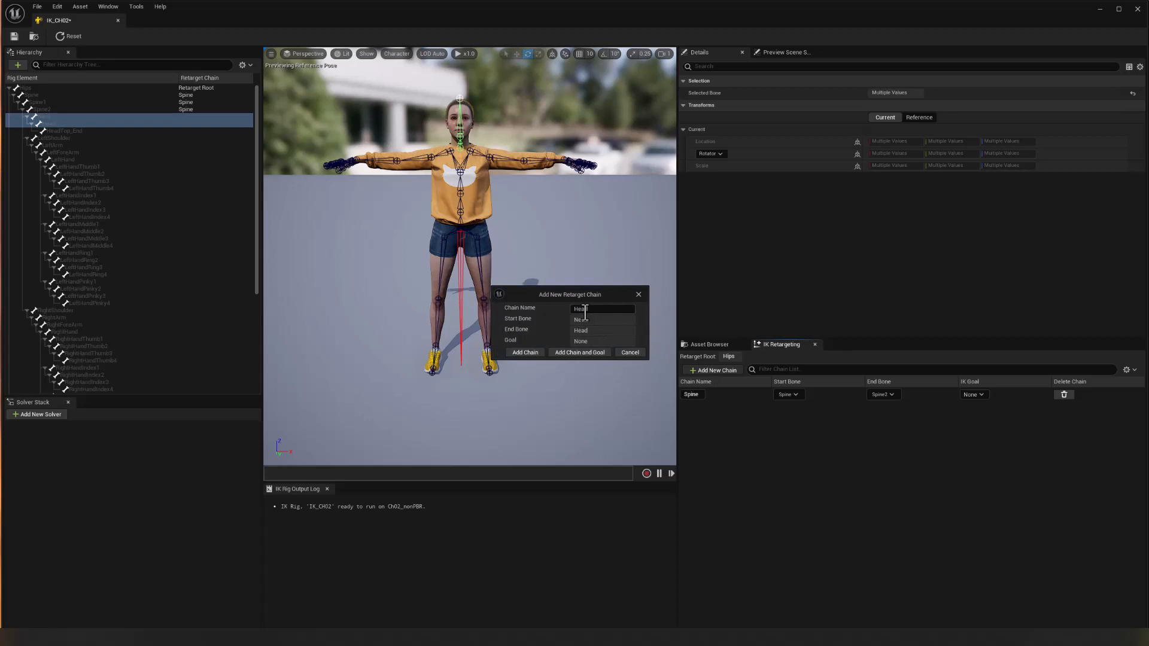
{"action": "left_click", "coordinate": [528, 353]}
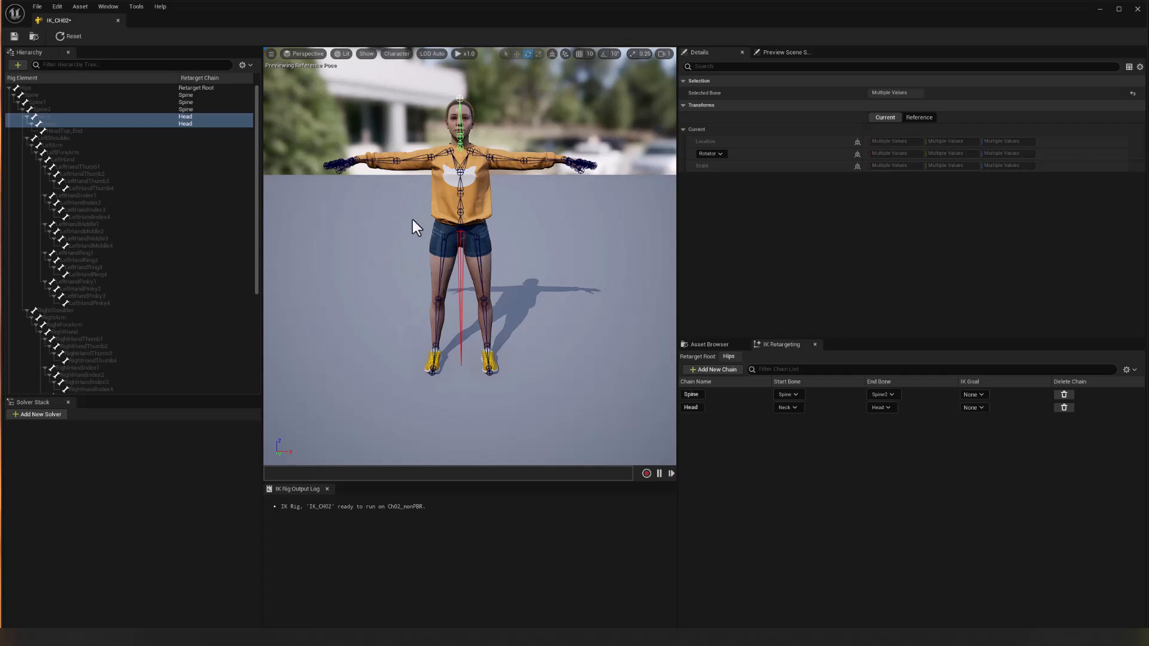
Add a retarget chain named RightClavicle on the single RightShoulder bone, without a goal.
{"action": "left_click", "coordinate": [445, 153]}
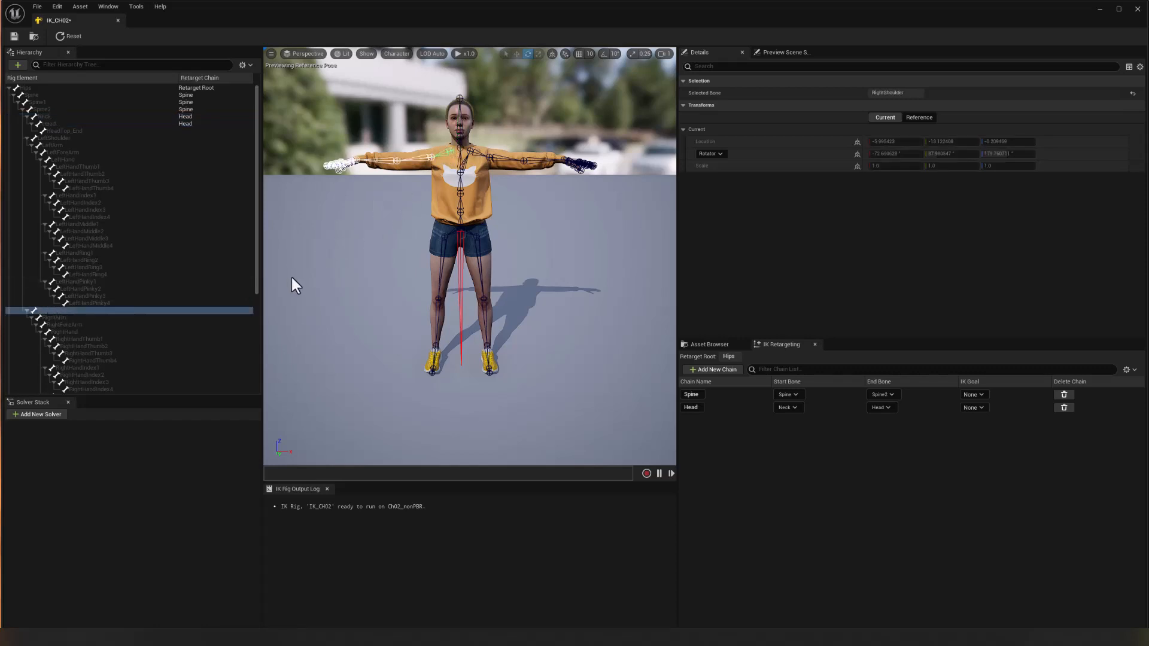
{"action": "right_click", "coordinate": [60, 310]}
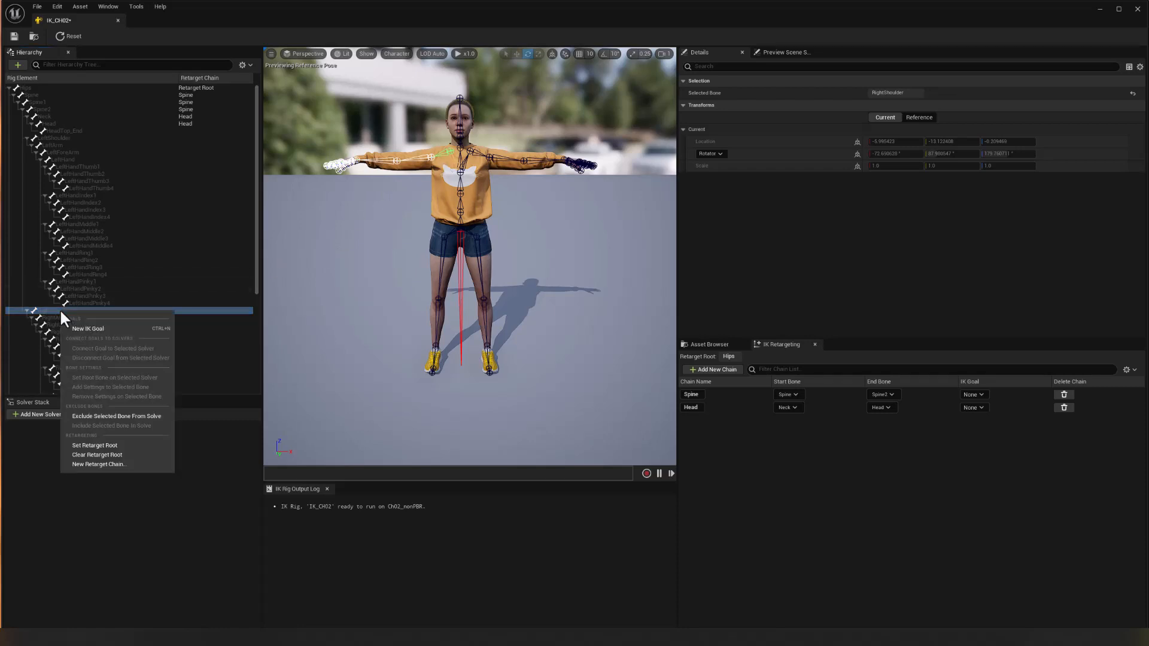
{"action": "left_click", "coordinate": [87, 465]}
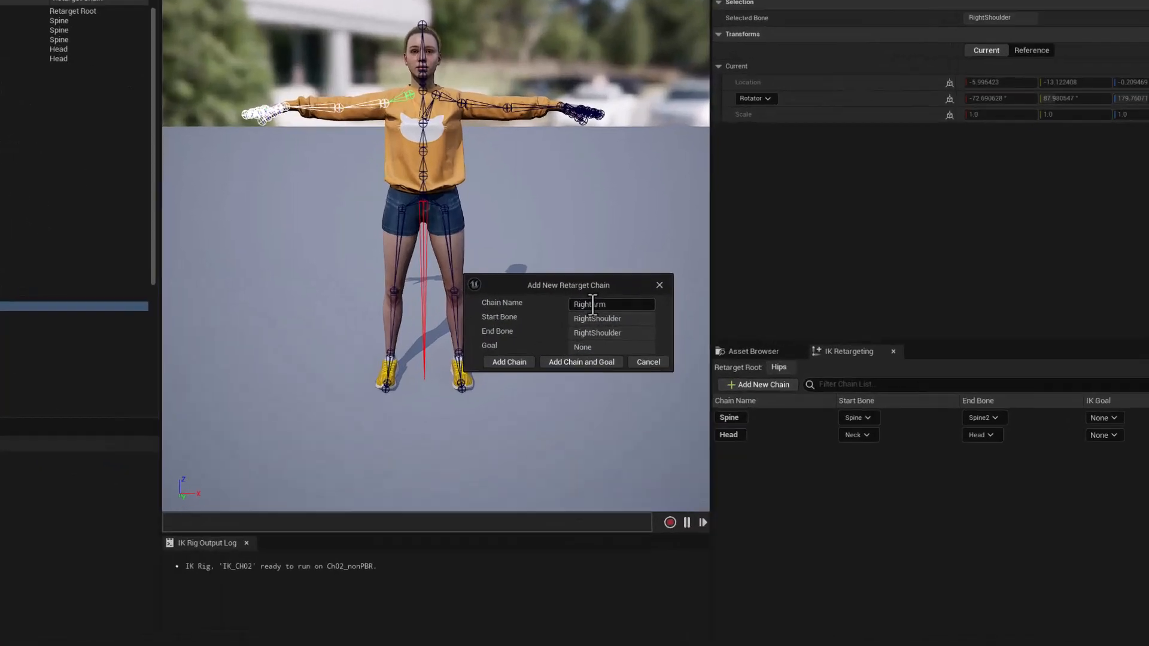
{"action": "left_click_drag", "start_coordinate": [586, 309], "coordinate": [604, 308]}
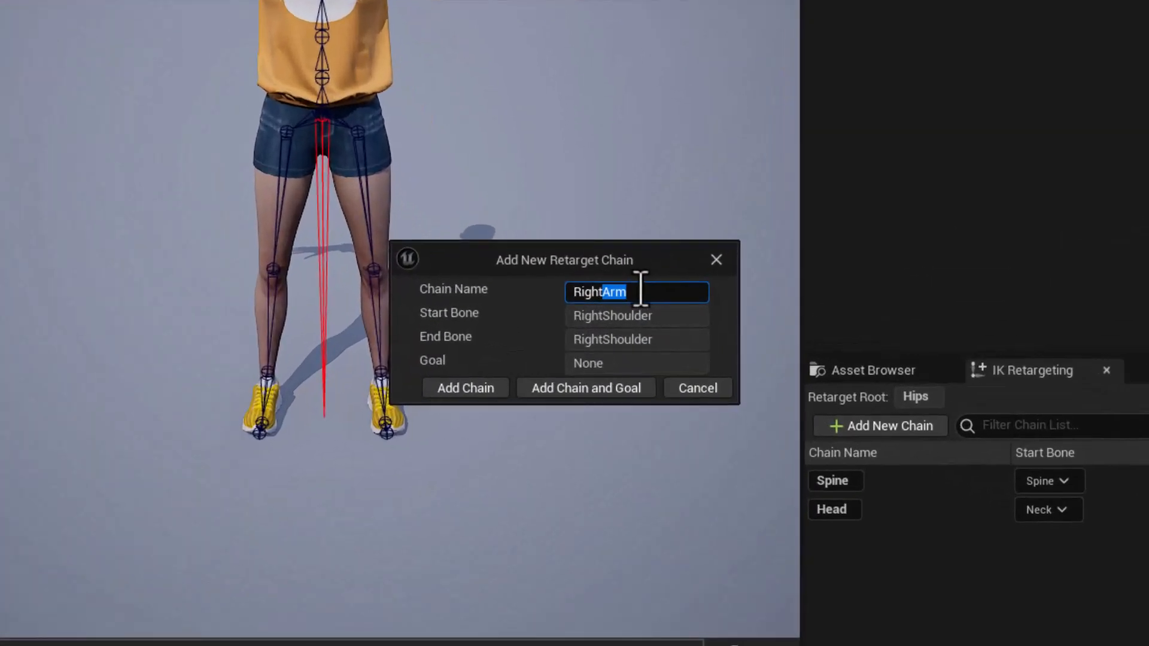
{"action": "type", "text": "Claviclw"}
{"action": "left_click", "coordinate": [467, 389]}
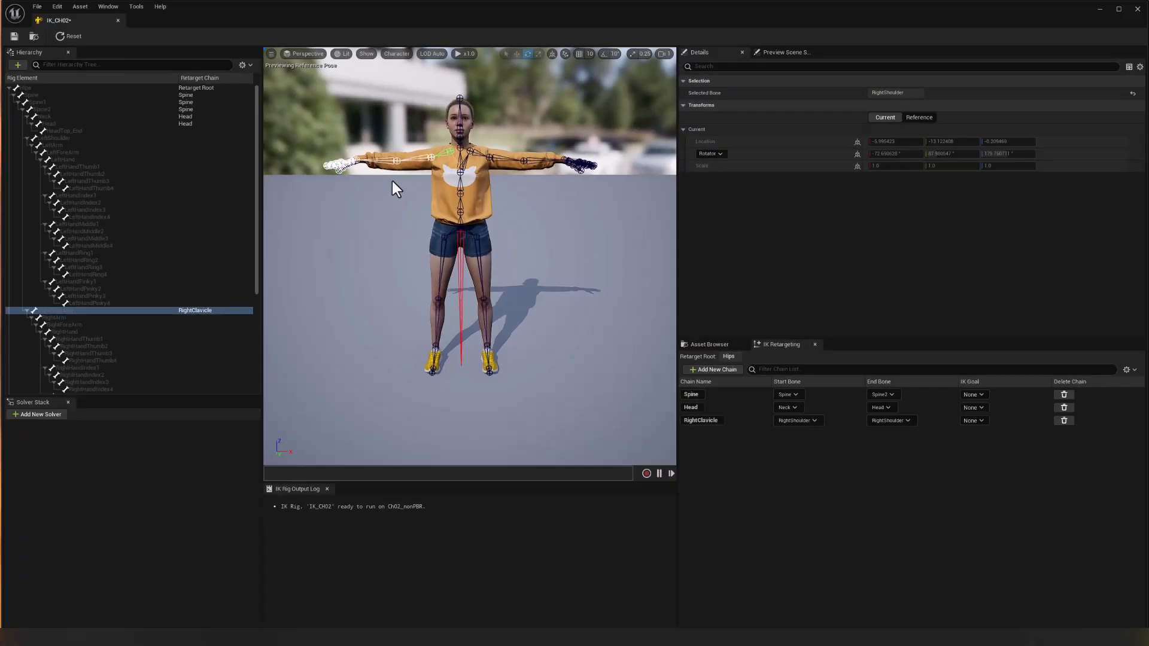
{"action": "left_click", "coordinate": [359, 160]}
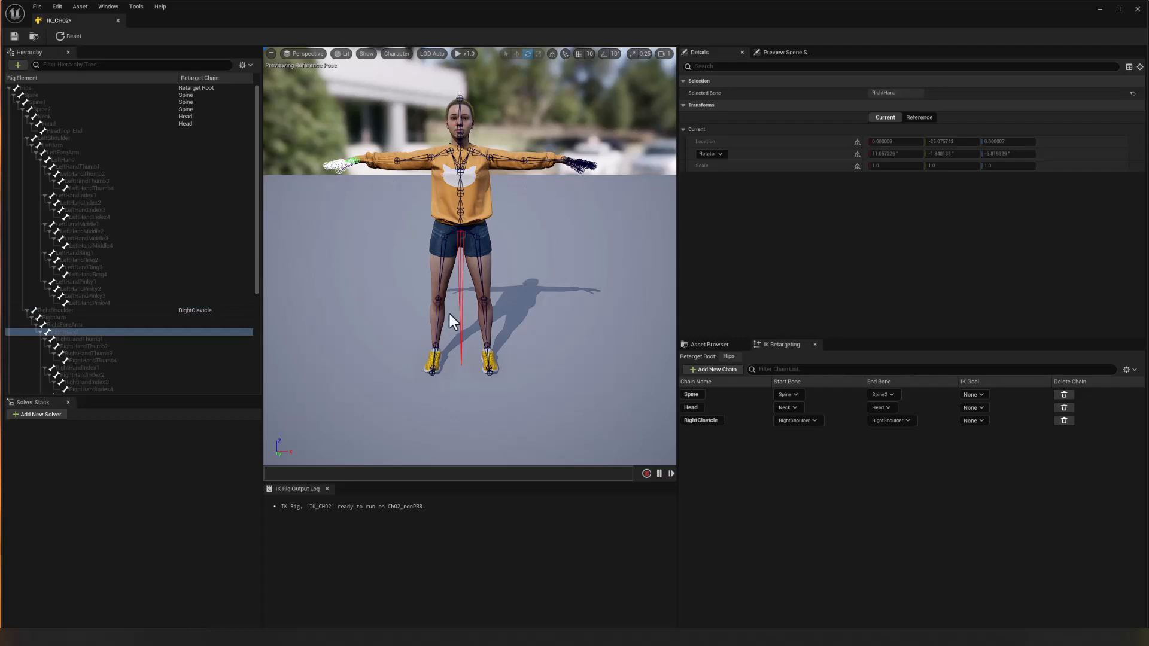
{"action": "left_click", "coordinate": [433, 366]}
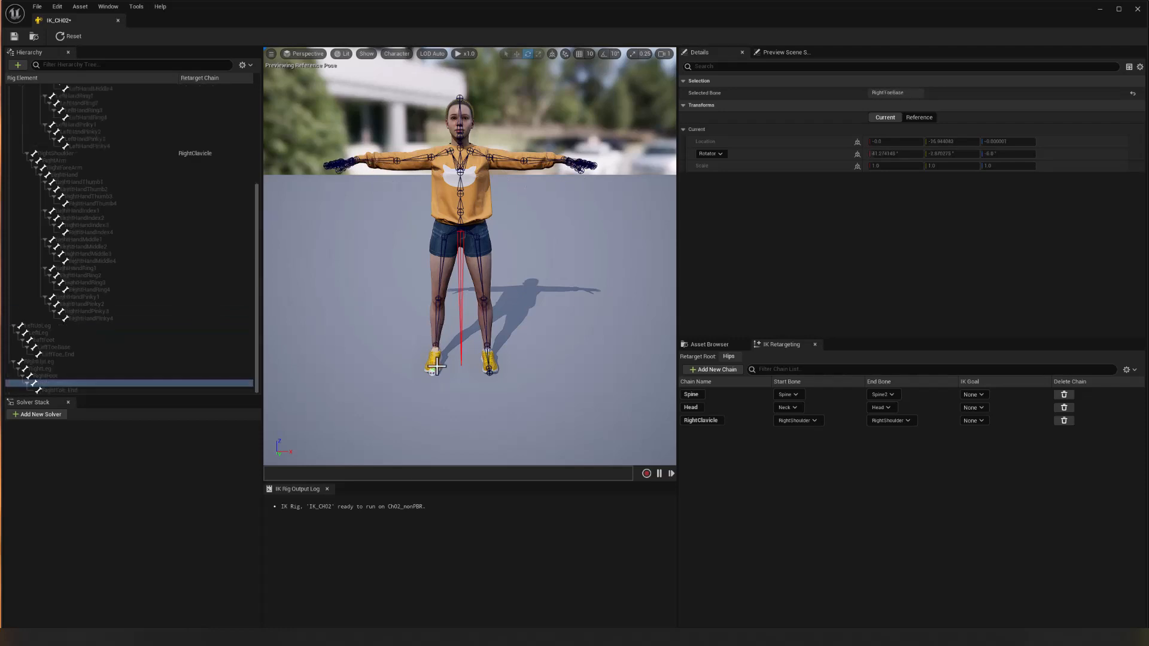
{"action": "left_click", "coordinate": [490, 367]}
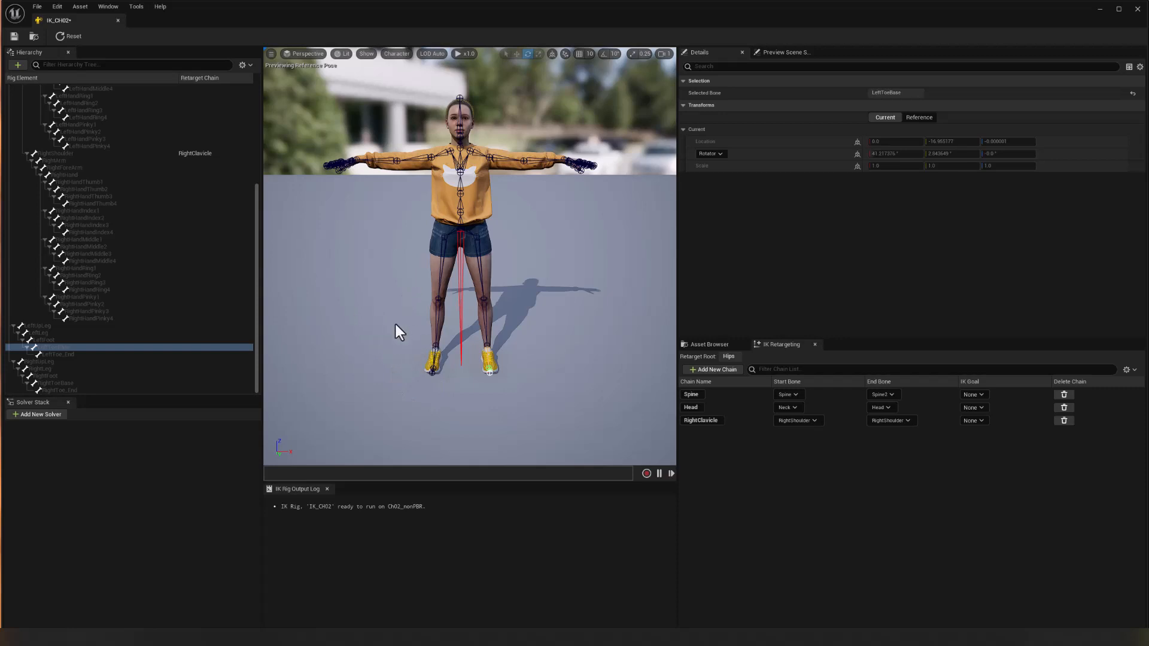
Add a new IK goal at the RightHand bone and add Full Body IK as the rig's default solver.
{"action": "left_click", "coordinate": [358, 161]}
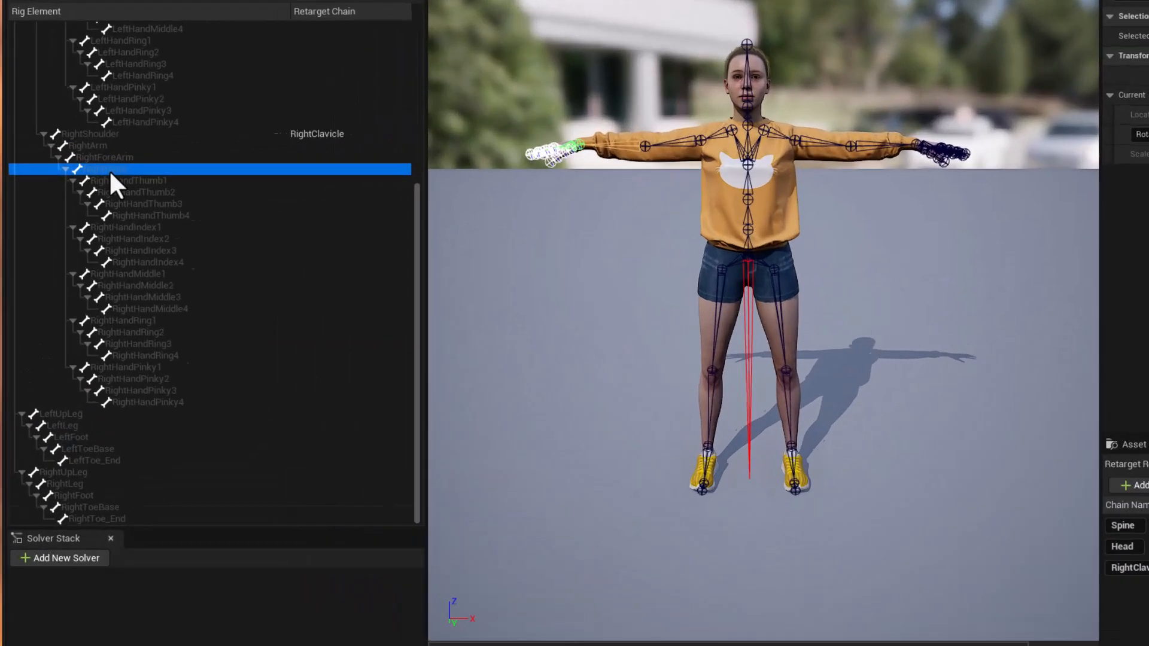
{"action": "right_click", "coordinate": [67, 176]}
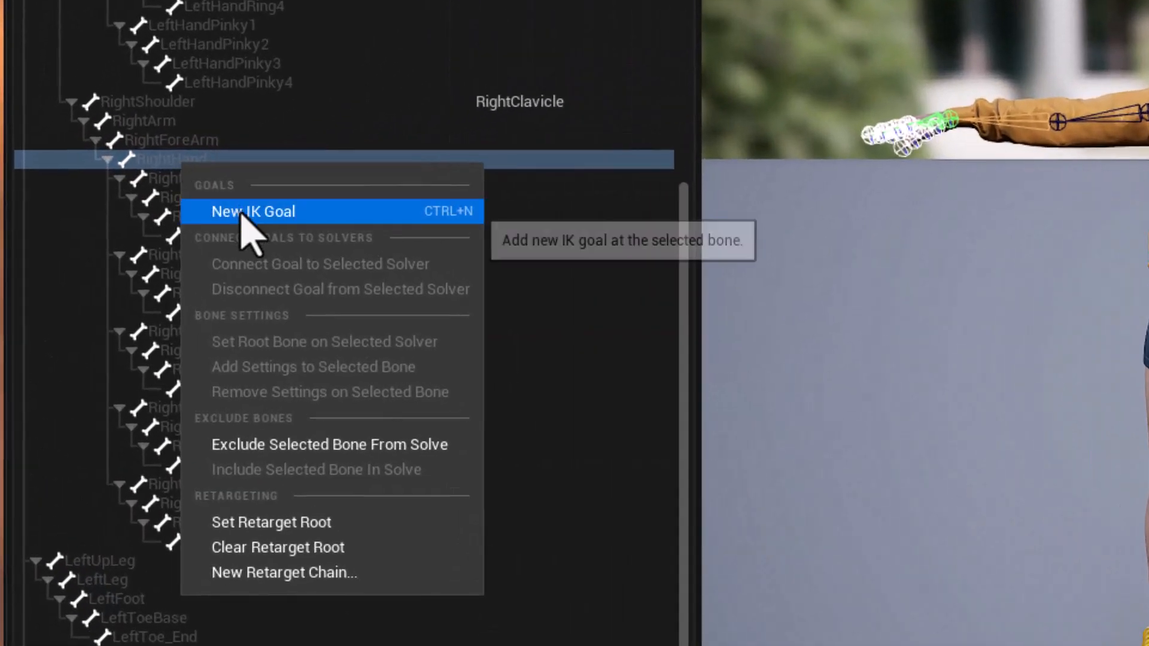
{"action": "left_click", "coordinate": [241, 213]}
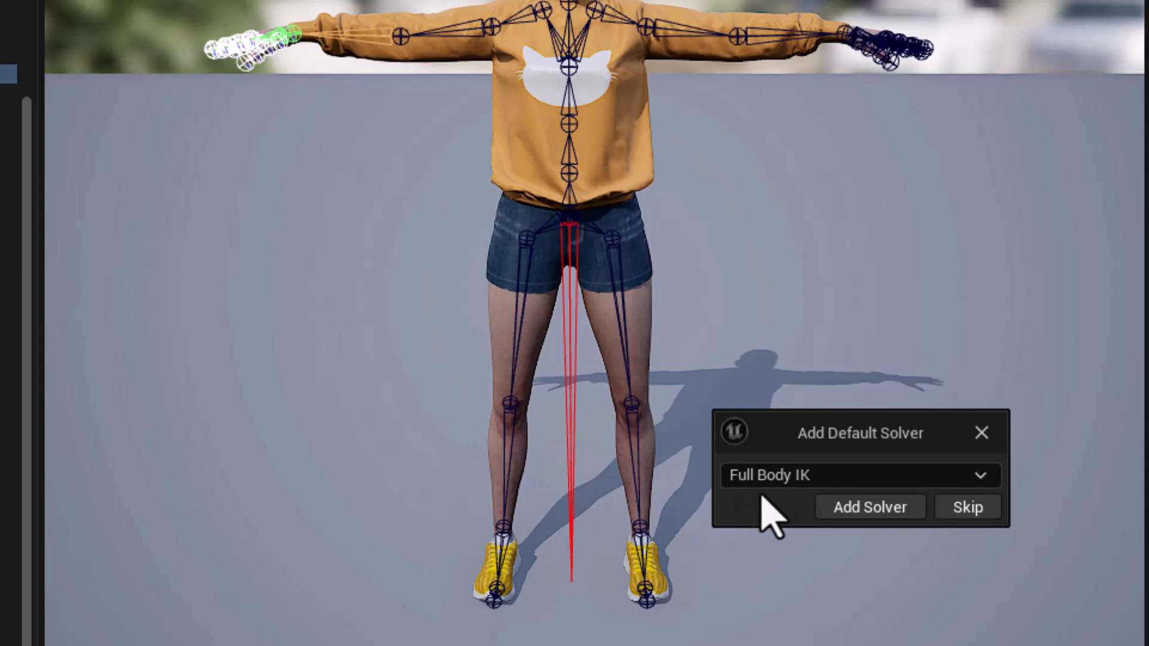
{"action": "left_click", "coordinate": [871, 507]}
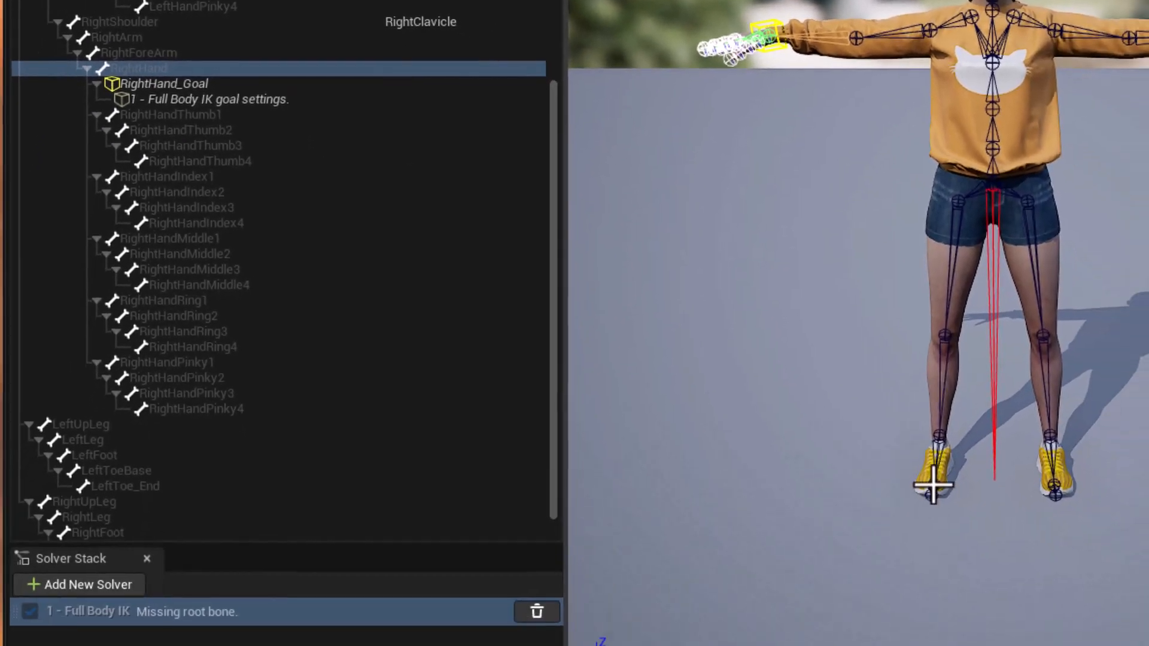
Add a new IK goal at the RightToeBase bone of the right foot.
{"action": "left_click", "coordinate": [934, 479]}
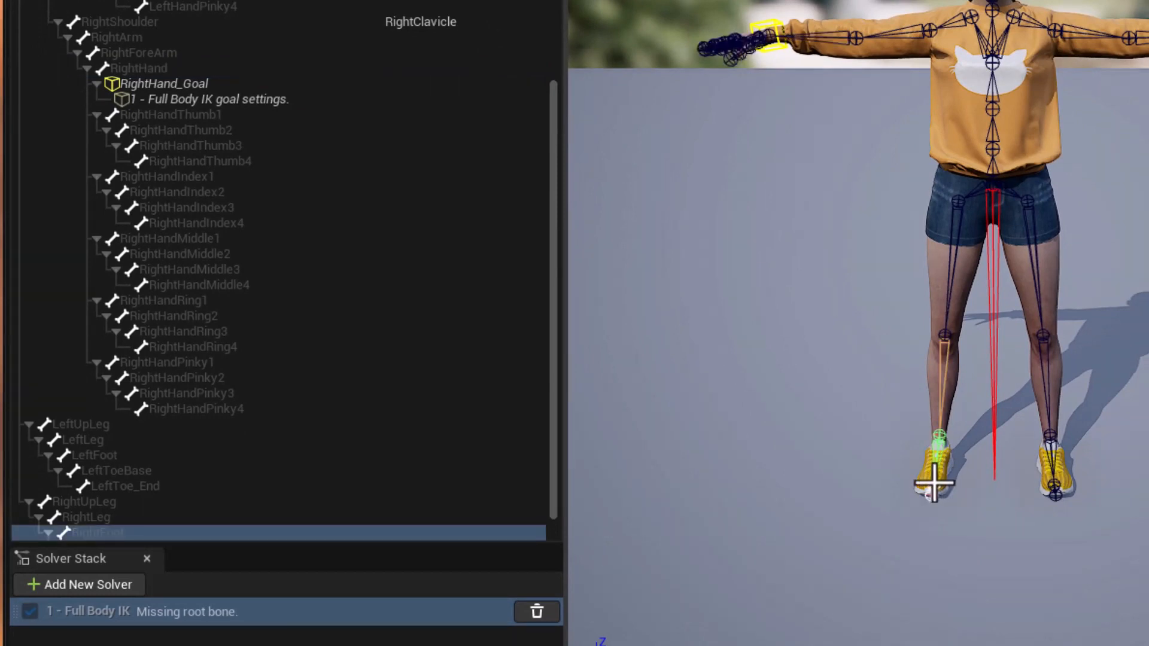
{"action": "scroll", "coordinate": [156, 548], "scroll_direction": "down", "scroll_amount": 2}
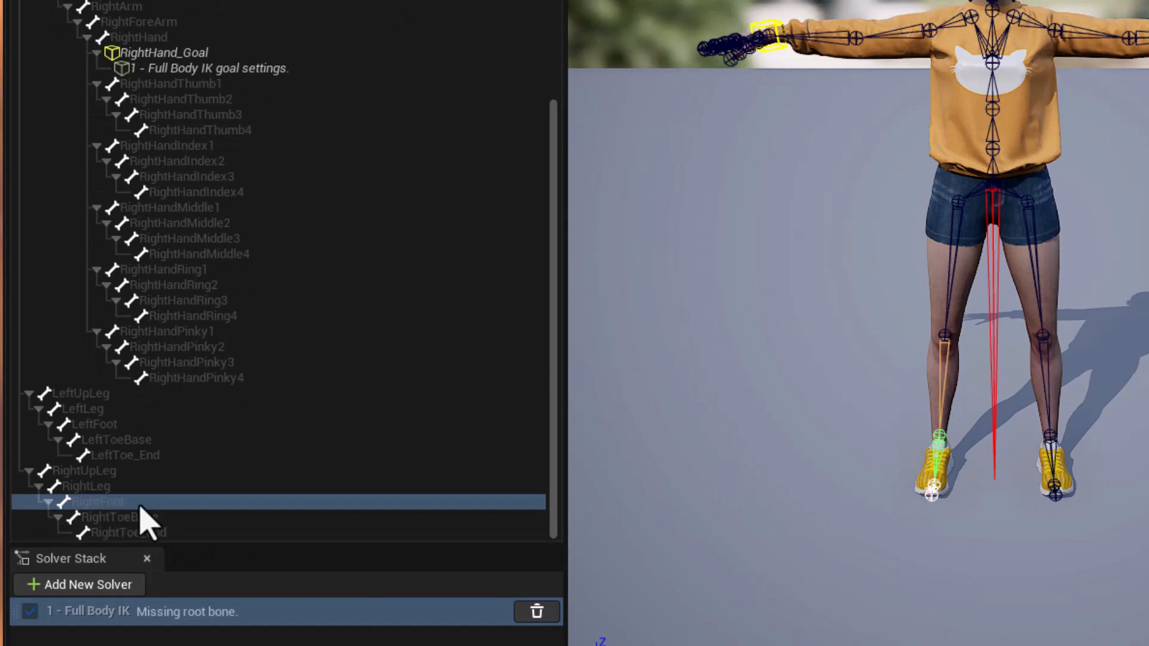
{"action": "left_click", "coordinate": [102, 518]}
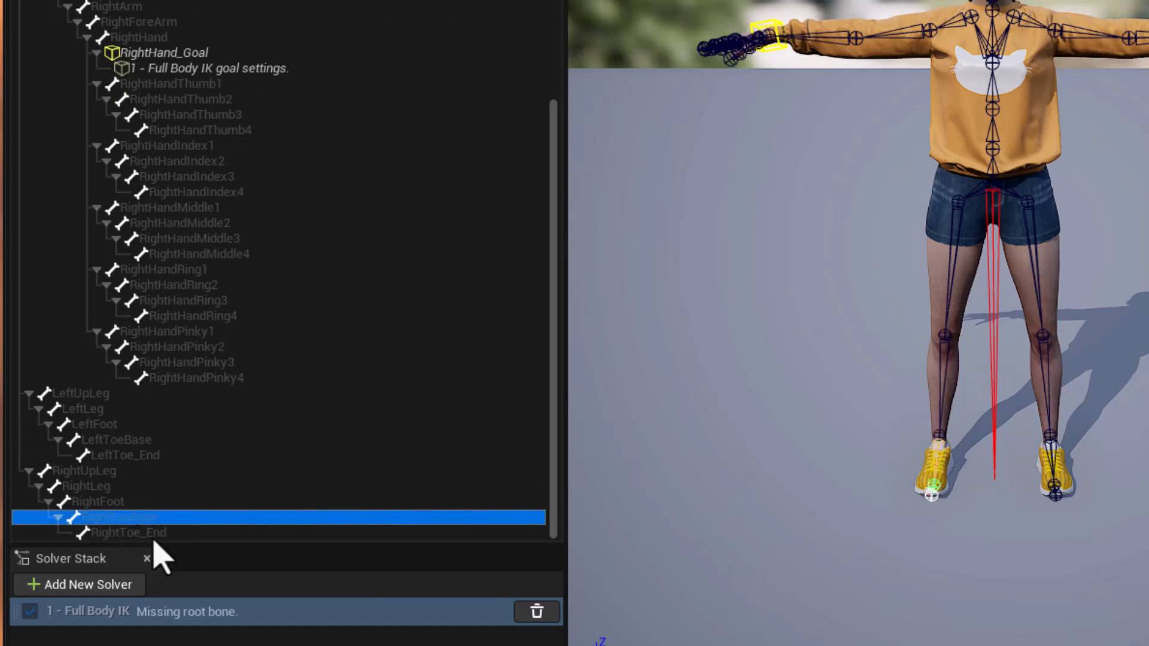
{"action": "right_click", "coordinate": [119, 522]}
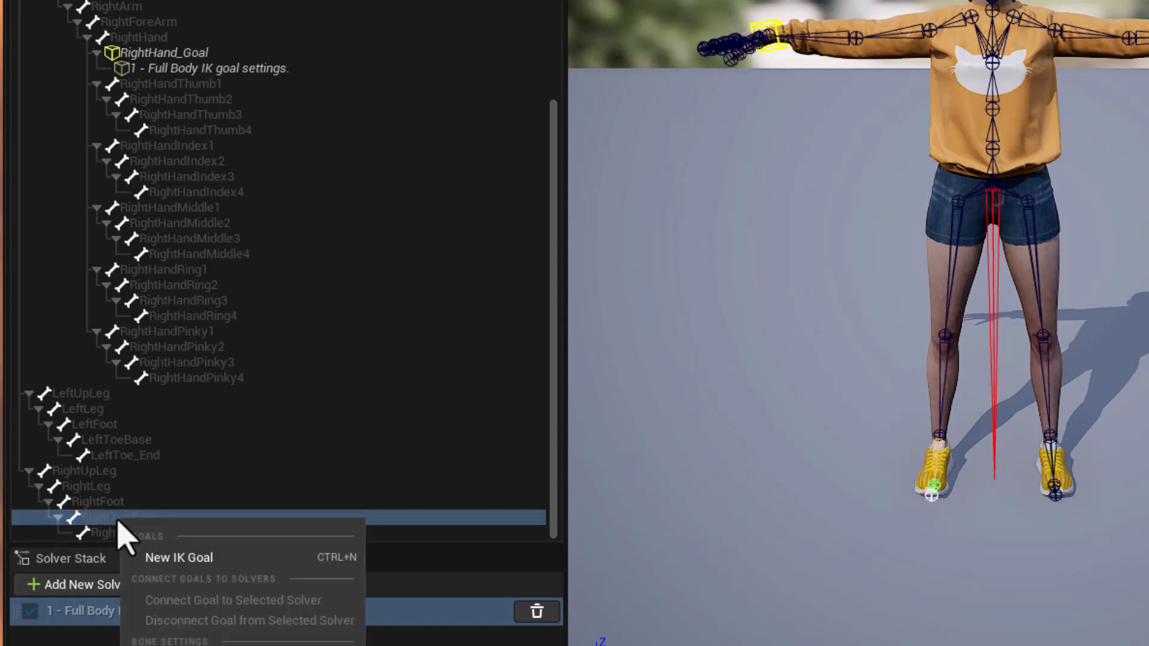
{"action": "left_click", "coordinate": [177, 557]}
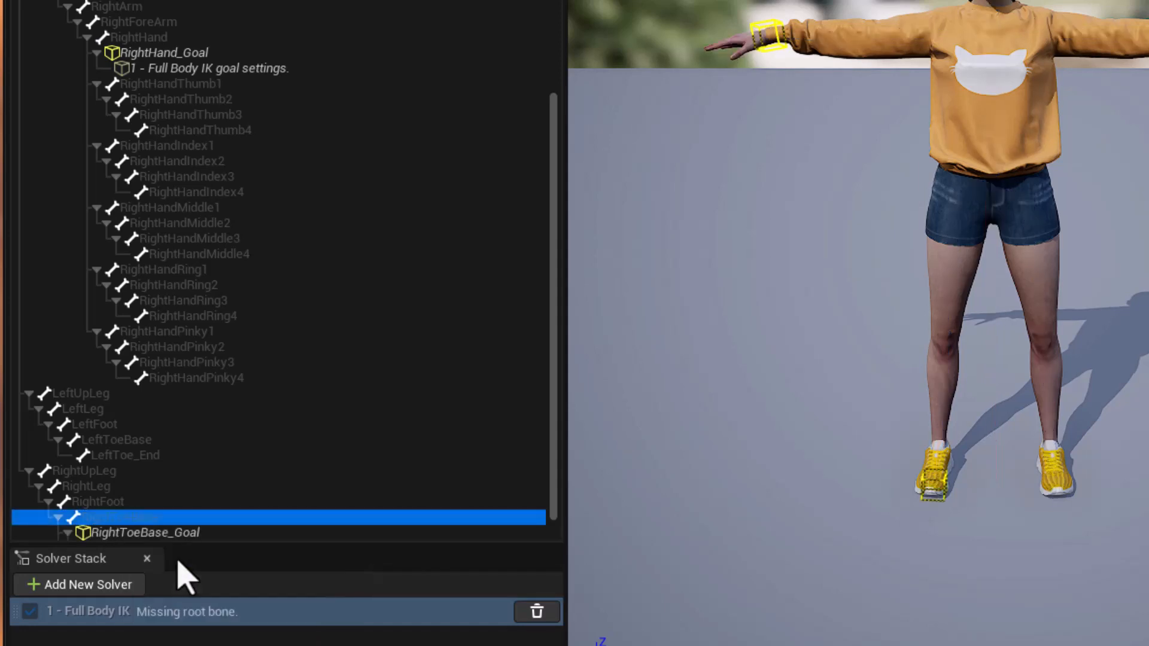
Add a new IK goal at the LeftToeBase bone of the left foot.
{"action": "scroll", "coordinate": [268, 441], "scroll_direction": "down", "scroll_amount": 2}
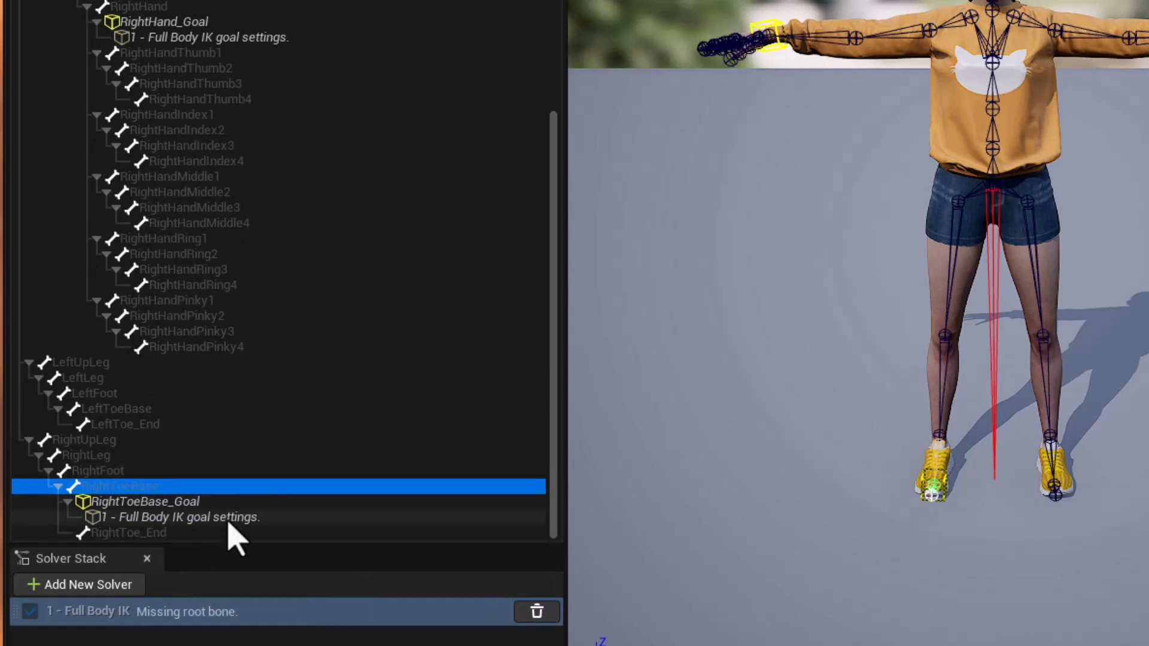
{"action": "left_click", "coordinate": [1053, 483]}
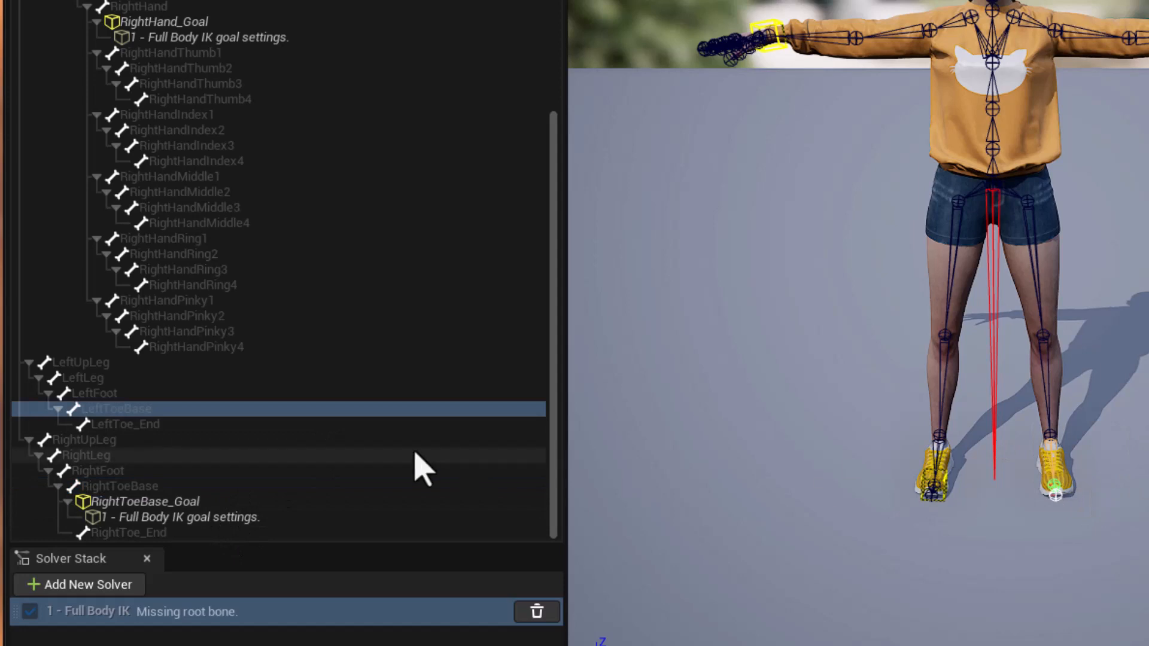
{"action": "right_click", "coordinate": [144, 412]}
{"action": "left_click", "coordinate": [197, 448]}
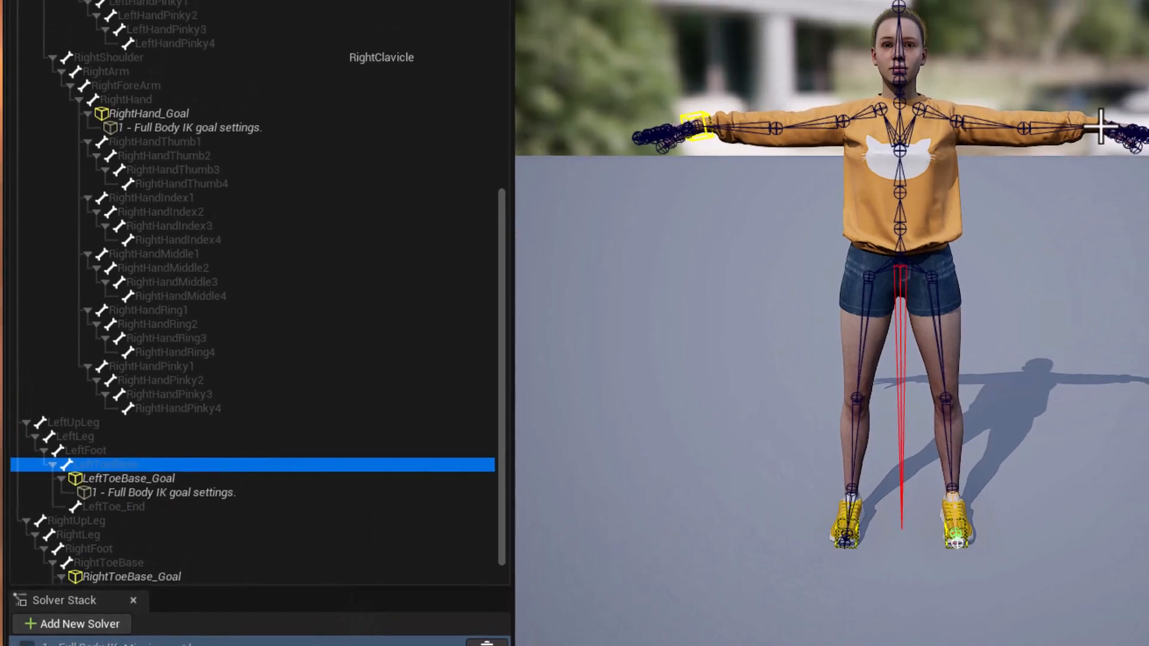
Add a new IK goal at the LeftHand bone.
{"action": "left_click", "coordinate": [1103, 122]}
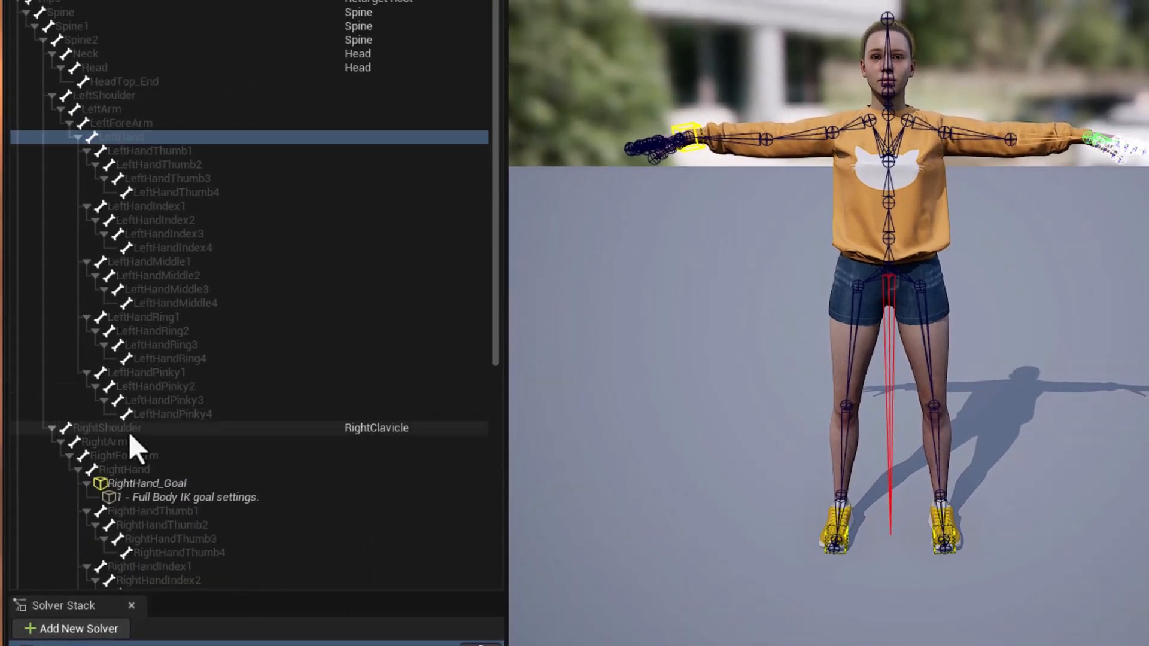
{"action": "right_click", "coordinate": [124, 137]}
{"action": "key", "text": "Escape"}
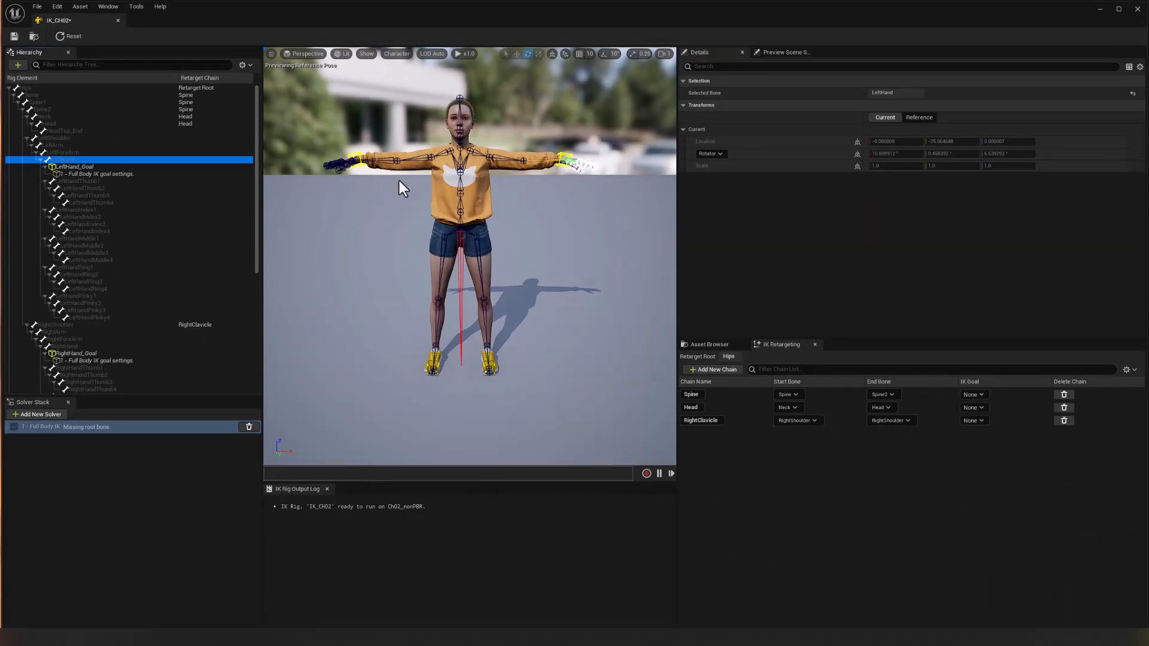
Add a retarget chain named RightArm running from the RightArm bone to RightHand, using RightHand_Goal as its goal.
{"action": "left_click", "coordinate": [420, 159]}
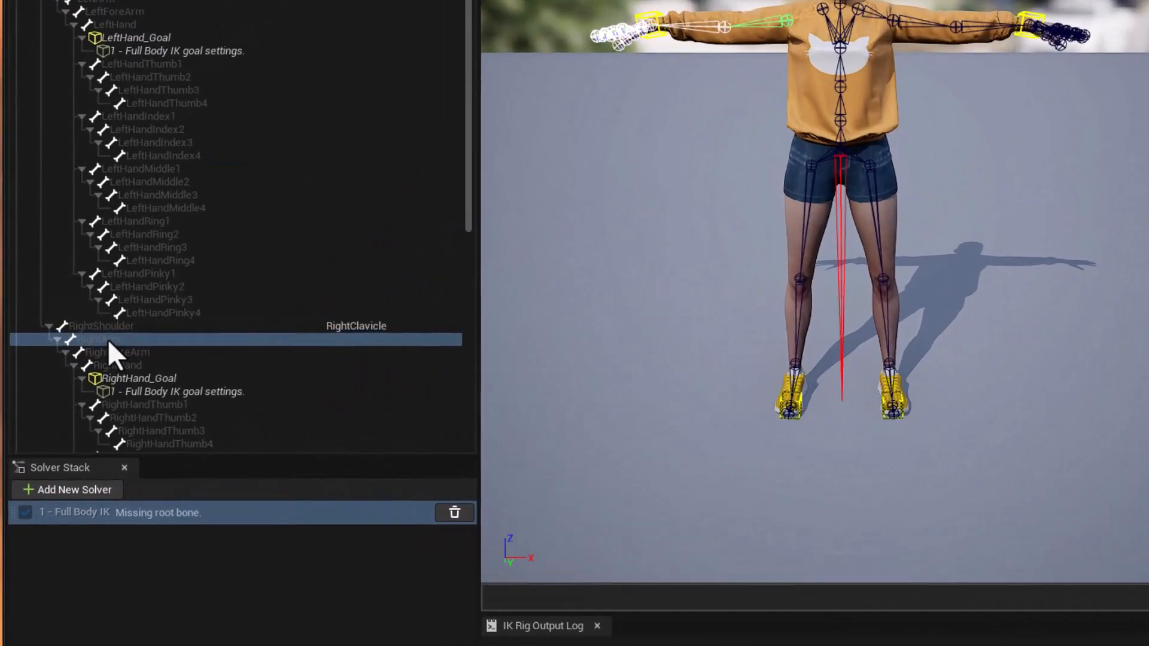
{"action": "left_click", "coordinate": [59, 333]}
{"action": "left_click", "coordinate": [141, 364], "text": "shift"}
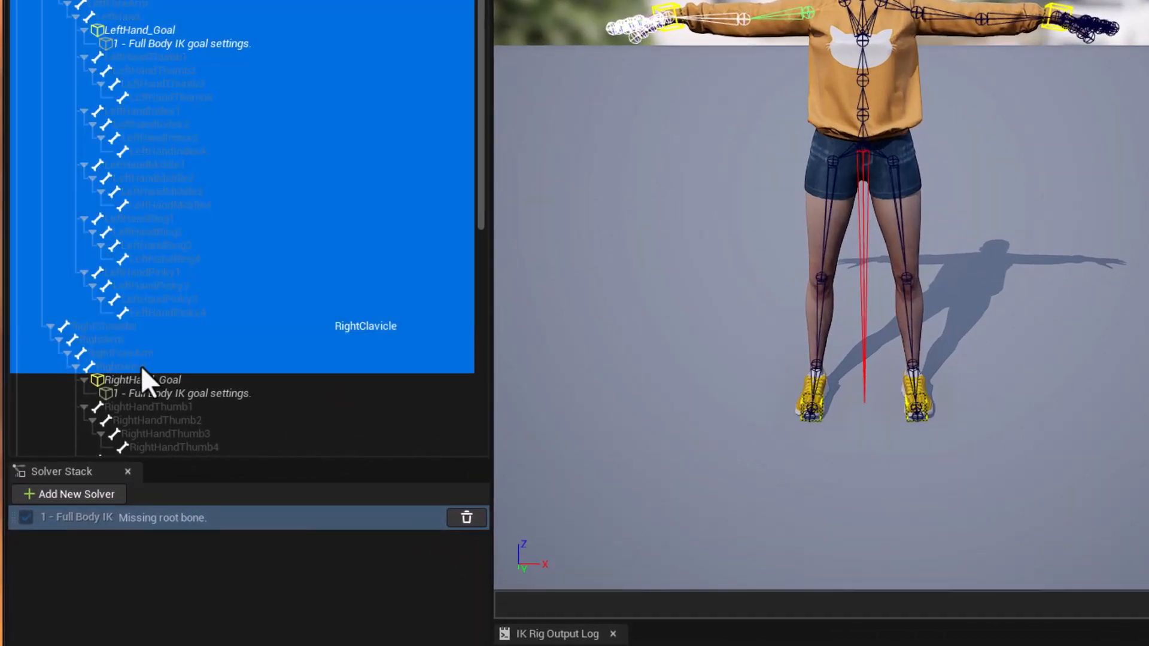
{"action": "left_click", "coordinate": [133, 366]}
{"action": "left_click", "coordinate": [116, 341]}
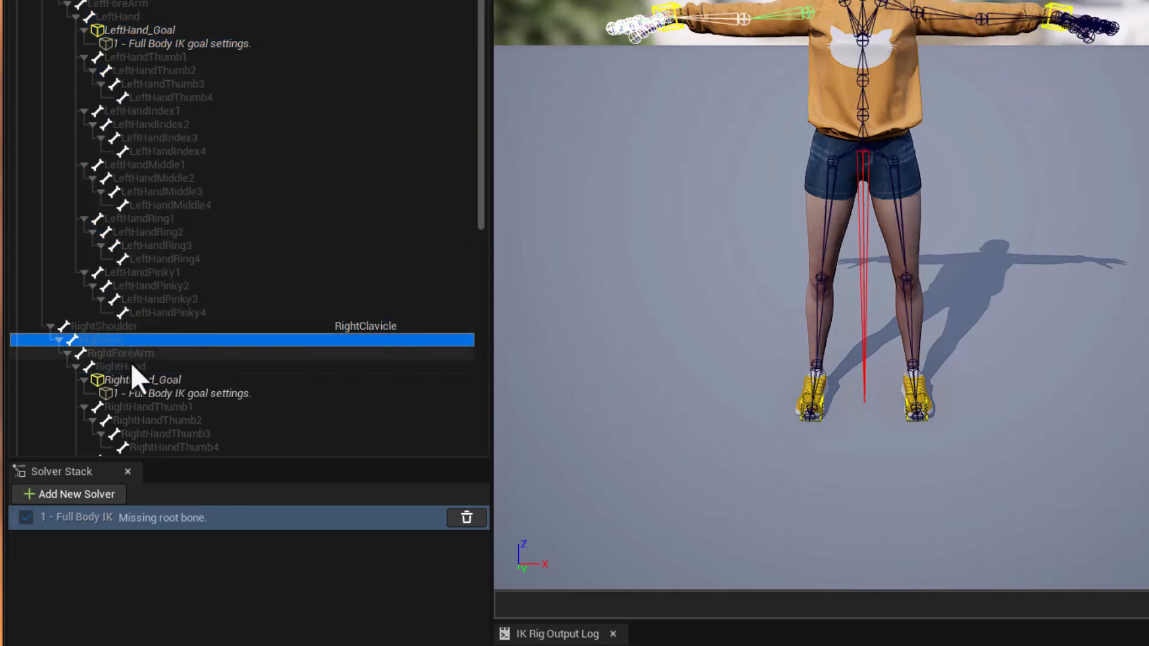
{"action": "left_click", "coordinate": [146, 381], "text": "shift"}
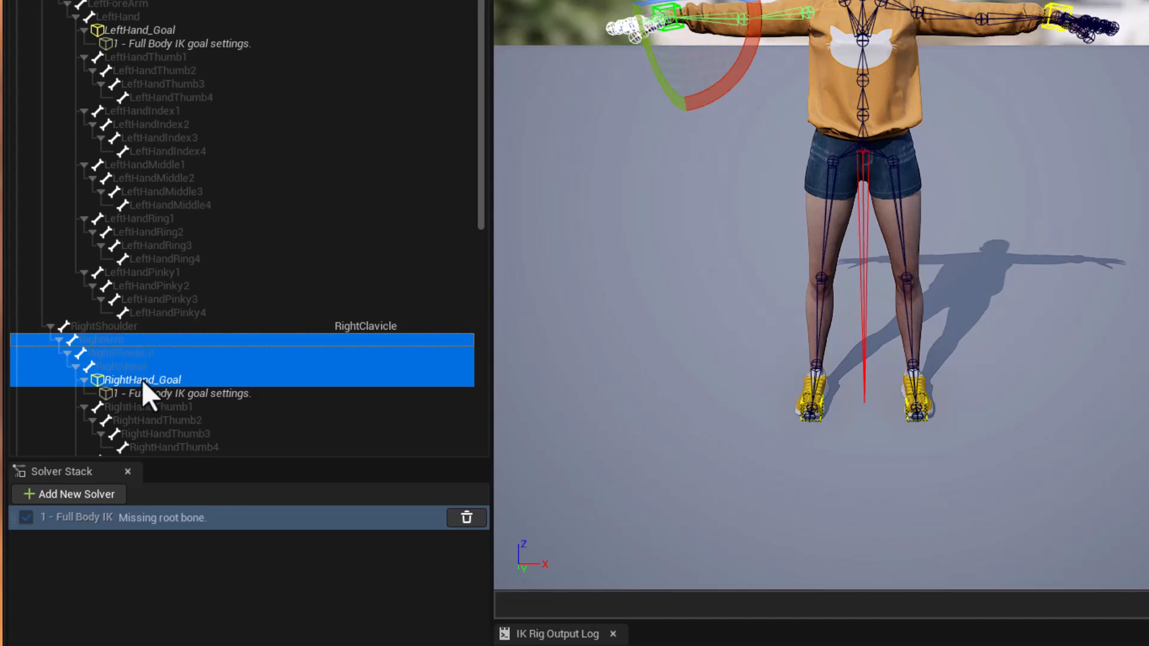
{"action": "right_click", "coordinate": [181, 353]}
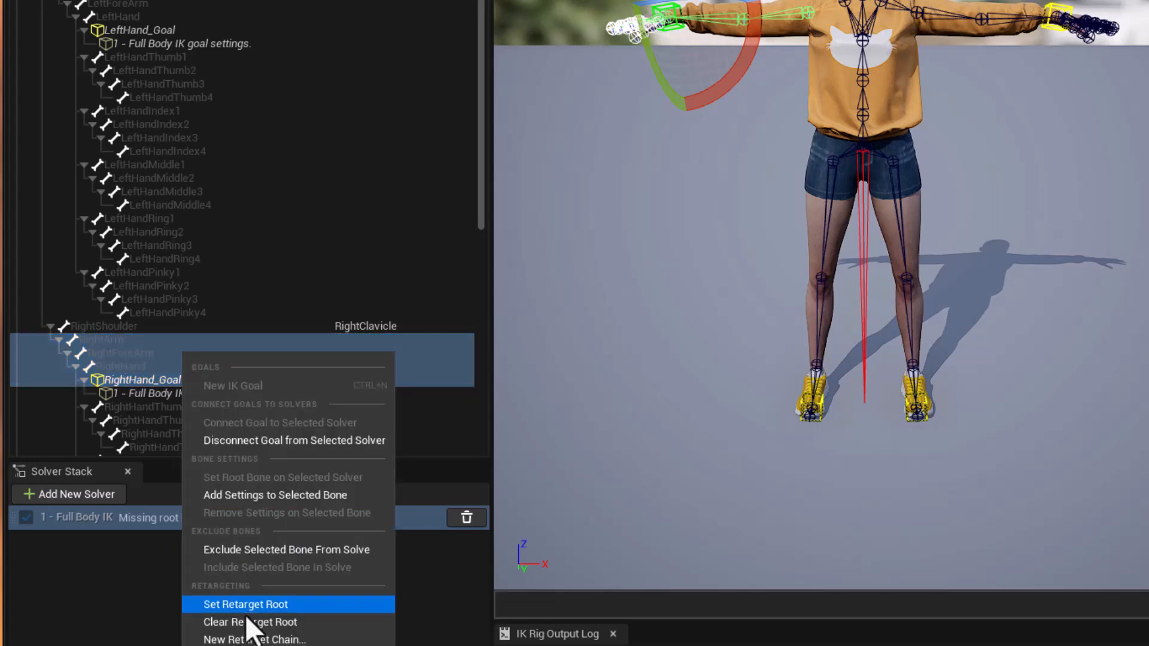
{"action": "left_click", "coordinate": [252, 639]}
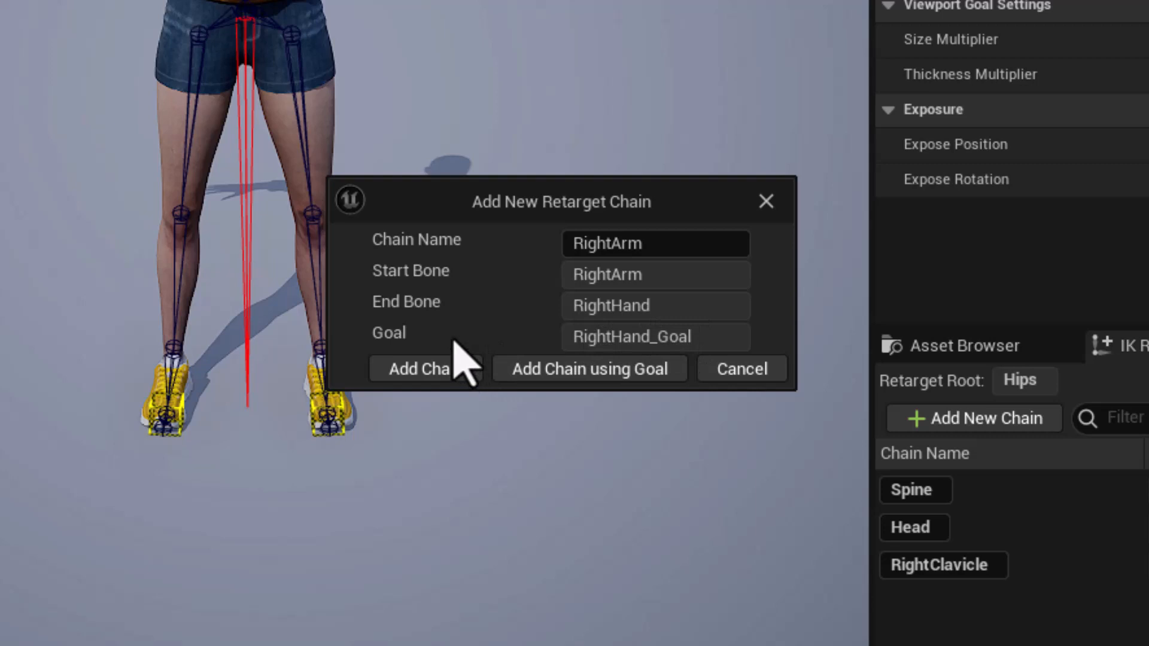
{"action": "left_click", "coordinate": [560, 374]}
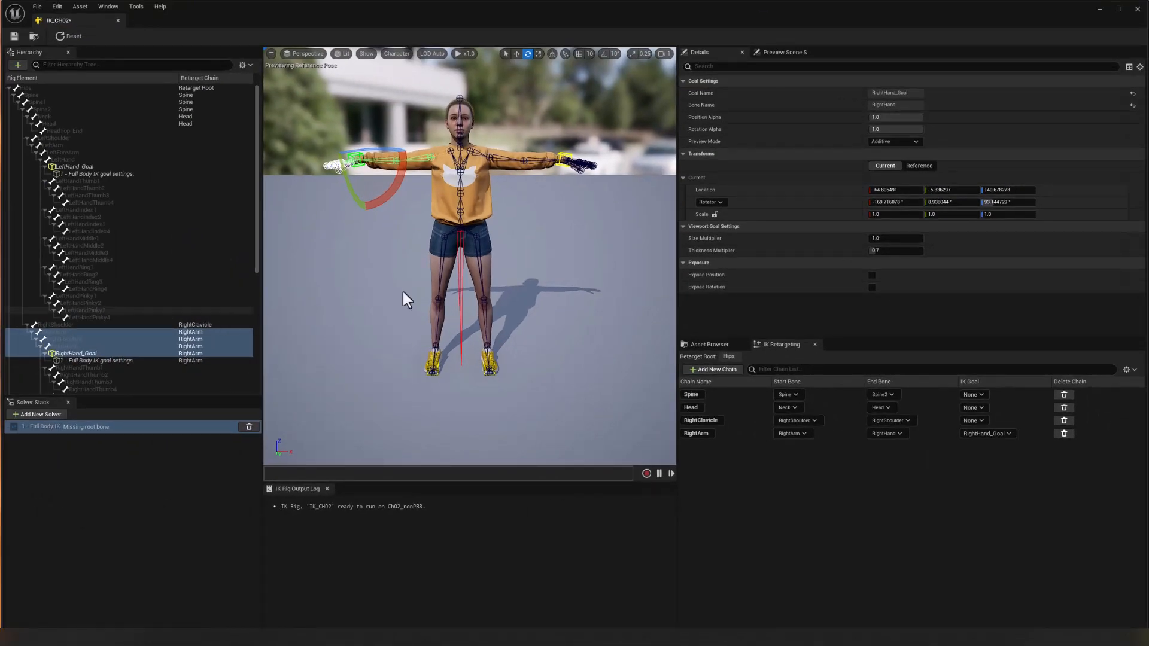
Add a retarget chain named RightLeg running from the RightUpLeg bone to RightToeBase, using RightToeBase_Goal as its goal.
{"action": "left_click", "coordinate": [440, 263]}
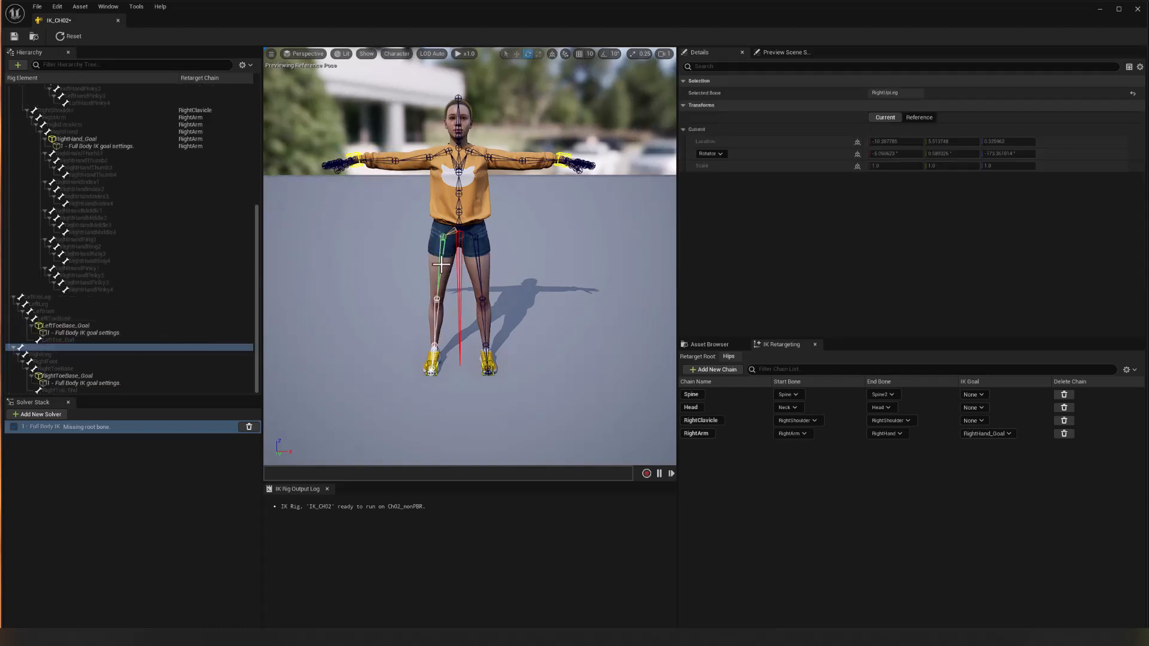
{"action": "left_click", "coordinate": [53, 346]}
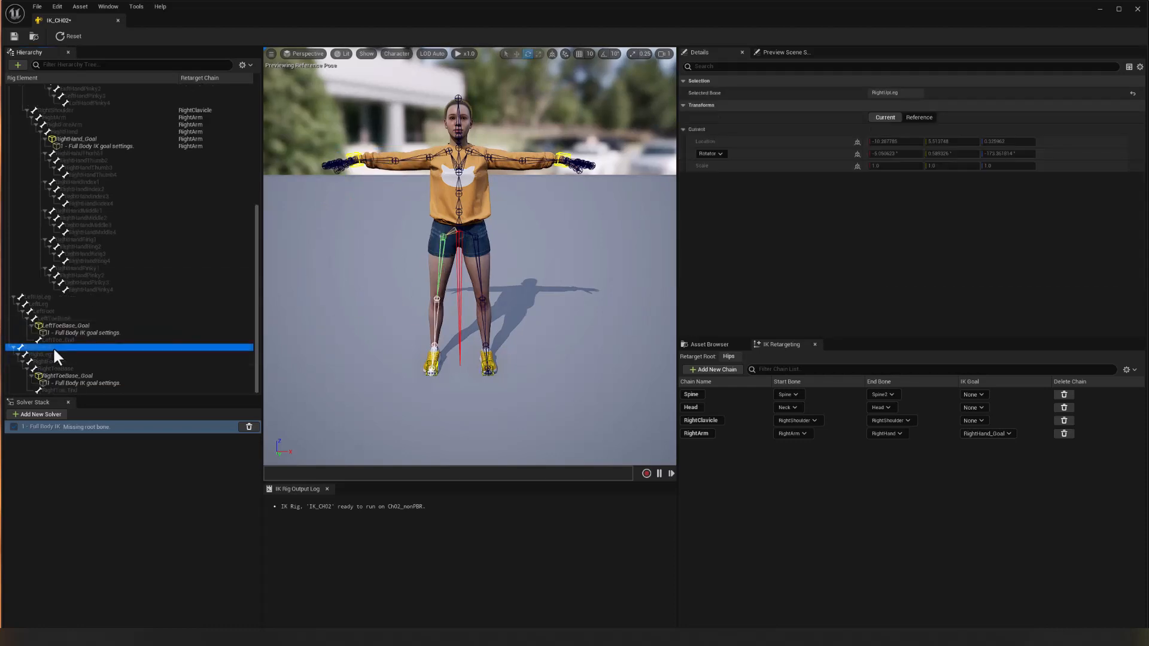
{"action": "double_click", "coordinate": [70, 376]}
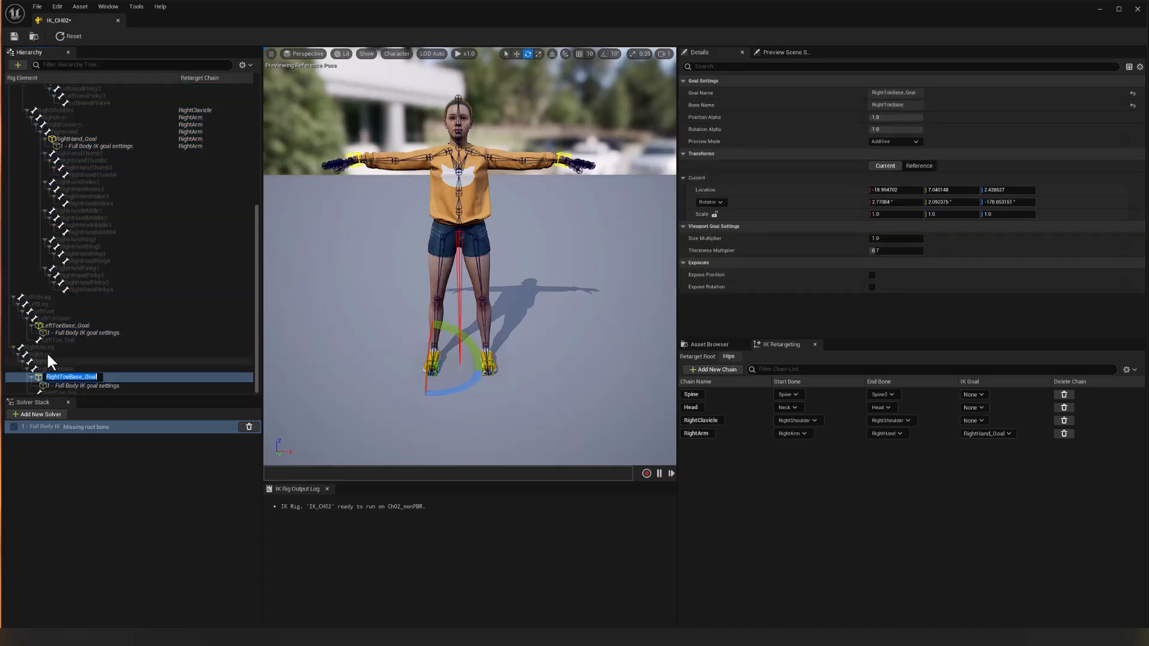
{"action": "left_click", "coordinate": [50, 368]}
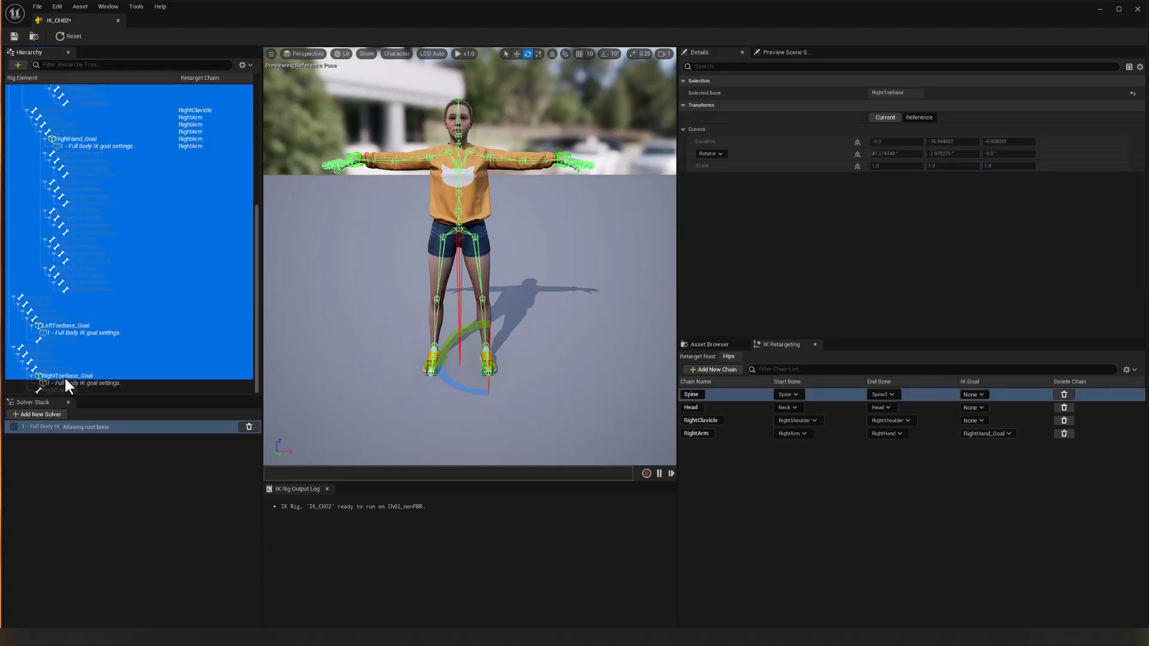
{"action": "left_click", "coordinate": [44, 347]}
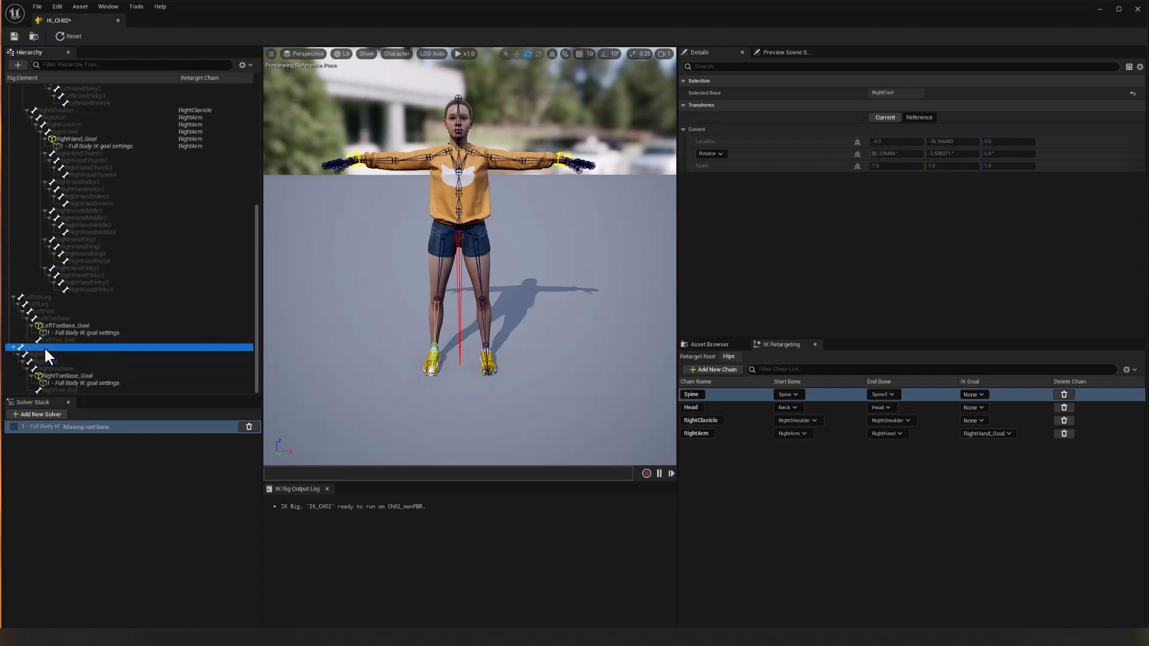
{"action": "left_click", "coordinate": [69, 376]}
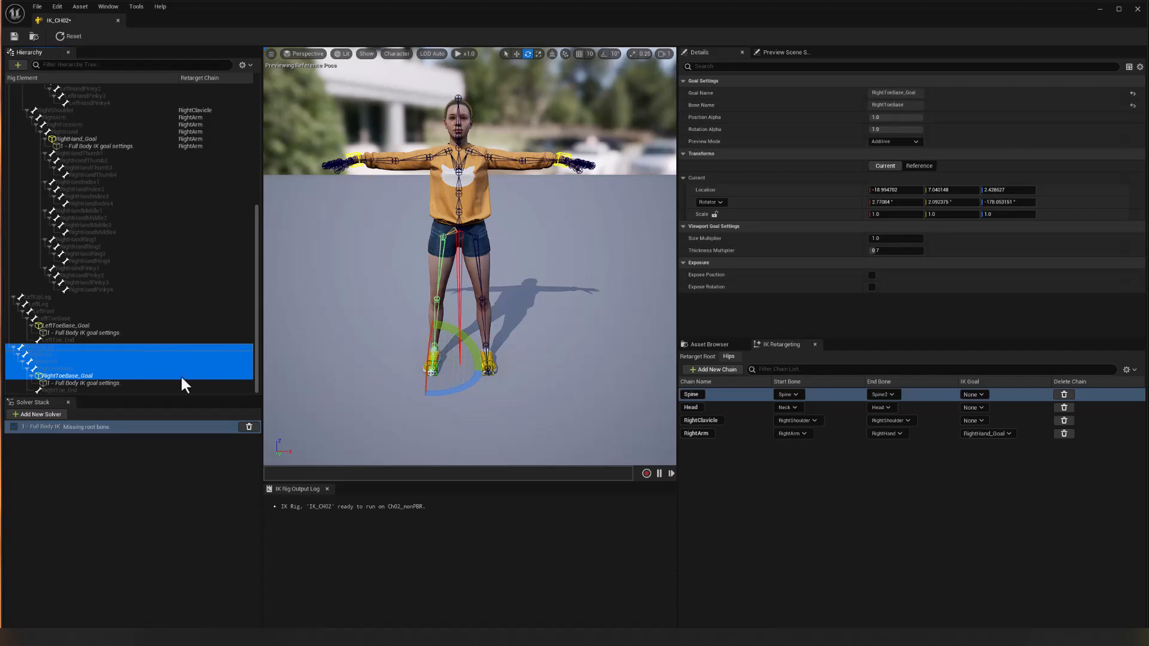
{"action": "right_click", "coordinate": [130, 355]}
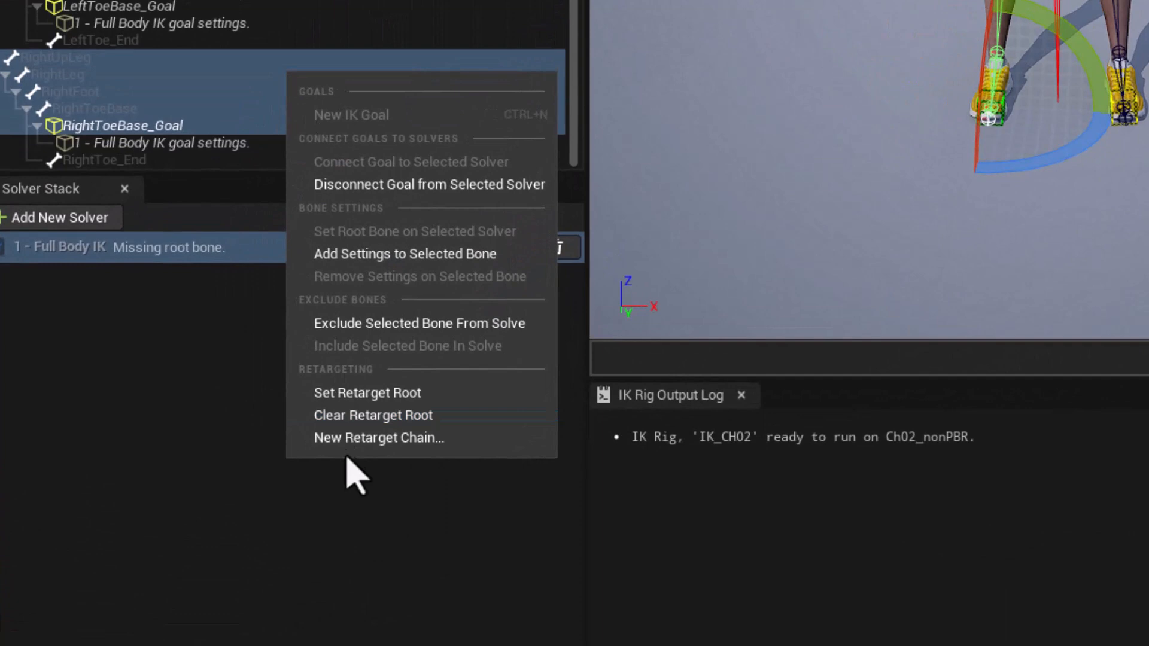
{"action": "left_click", "coordinate": [371, 438]}
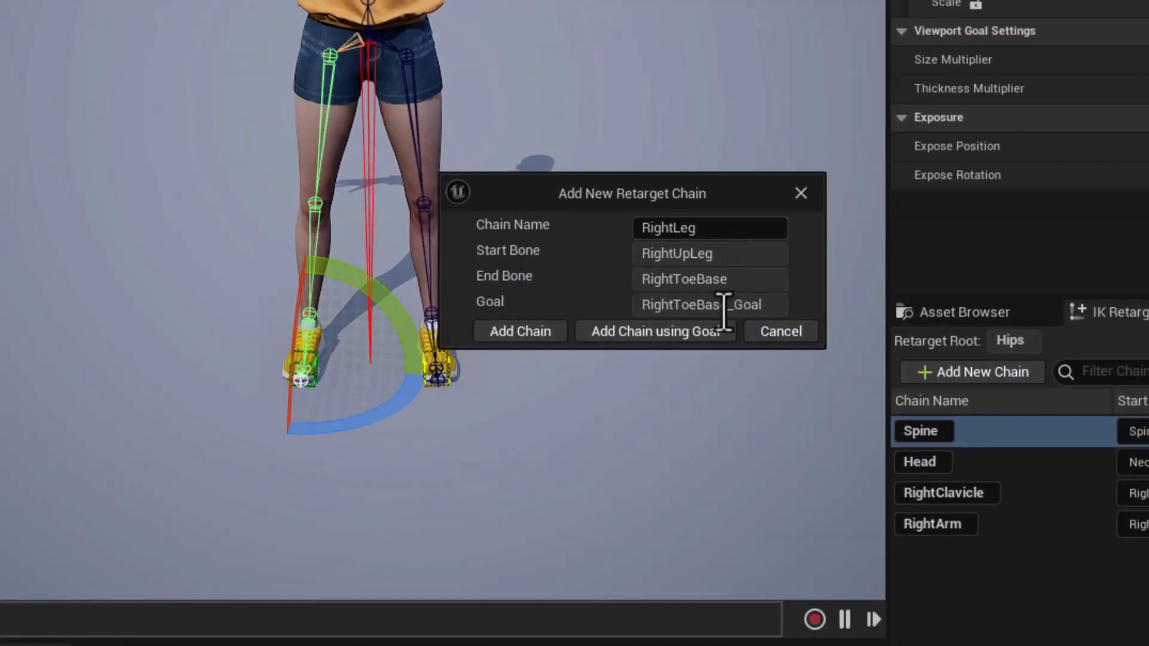
{"action": "left_click", "coordinate": [659, 330]}
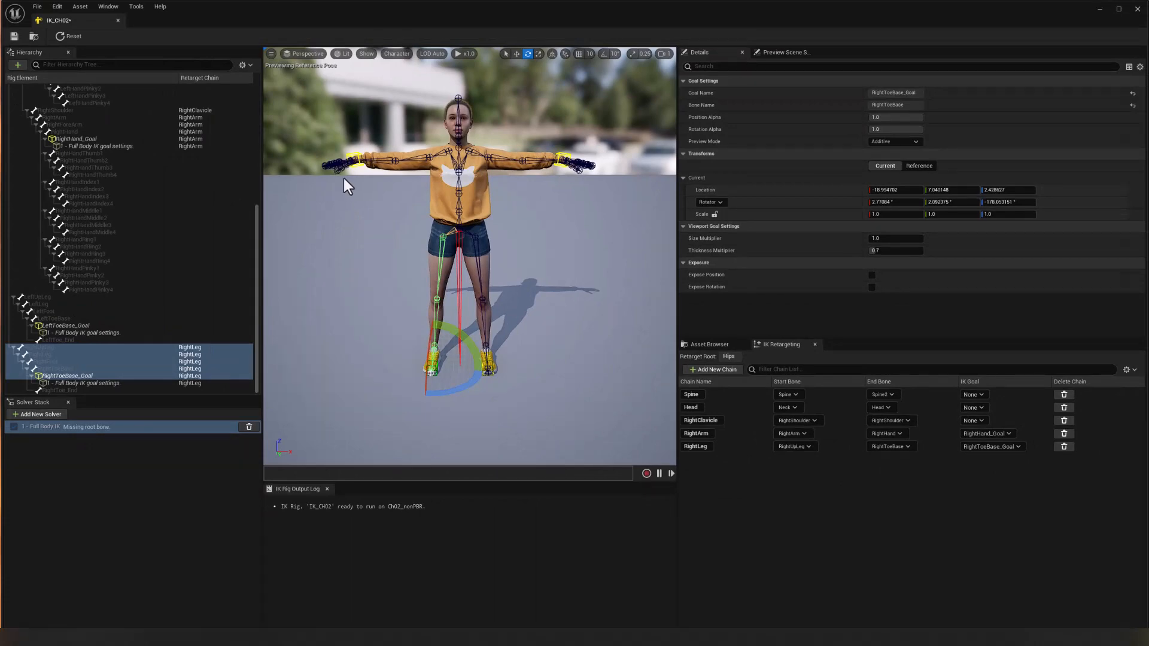
Select the first bones of all five right-hand fingers together: RightHandThumb1, RightHandIndex1, RightHandMiddle1, RightHandRing1 and RightHandPinky1.
{"action": "scroll", "coordinate": [323, 177], "scroll_direction": "up", "scroll_amount": 5}
{"action": "left_click_drag", "start_coordinate": [322, 178], "coordinate": [484, 222], "text": "alt"}
{"action": "scroll", "coordinate": [484, 224], "scroll_direction": "up", "scroll_amount": 5}
{"action": "scroll", "coordinate": [483, 221], "scroll_direction": "down", "scroll_amount": 7}
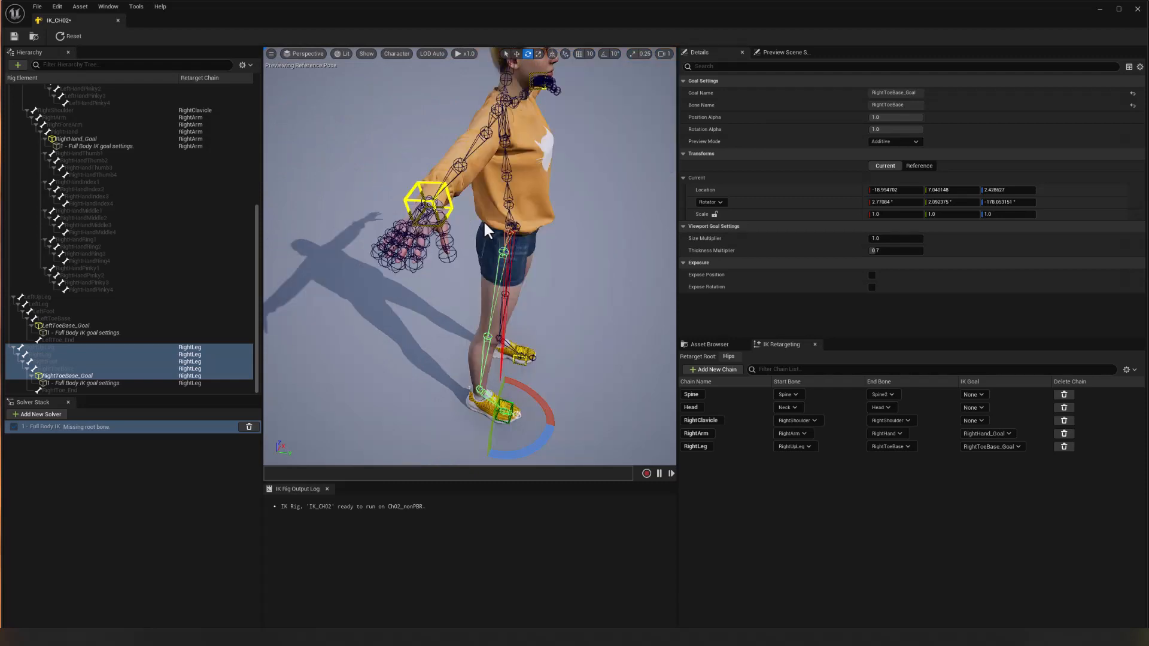
{"action": "scroll", "coordinate": [481, 220], "scroll_direction": "up", "scroll_amount": 4}
{"action": "scroll", "coordinate": [480, 221], "scroll_direction": "down", "scroll_amount": 2}
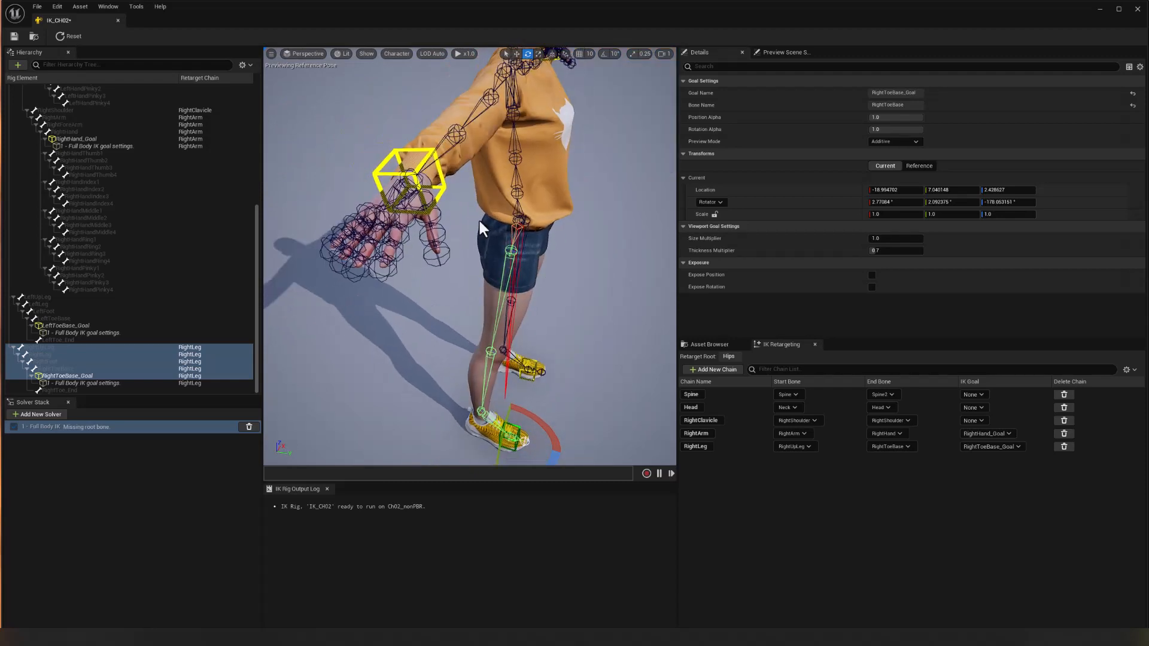
{"action": "left_click_drag", "start_coordinate": [480, 228], "coordinate": [460, 225], "text": "alt"}
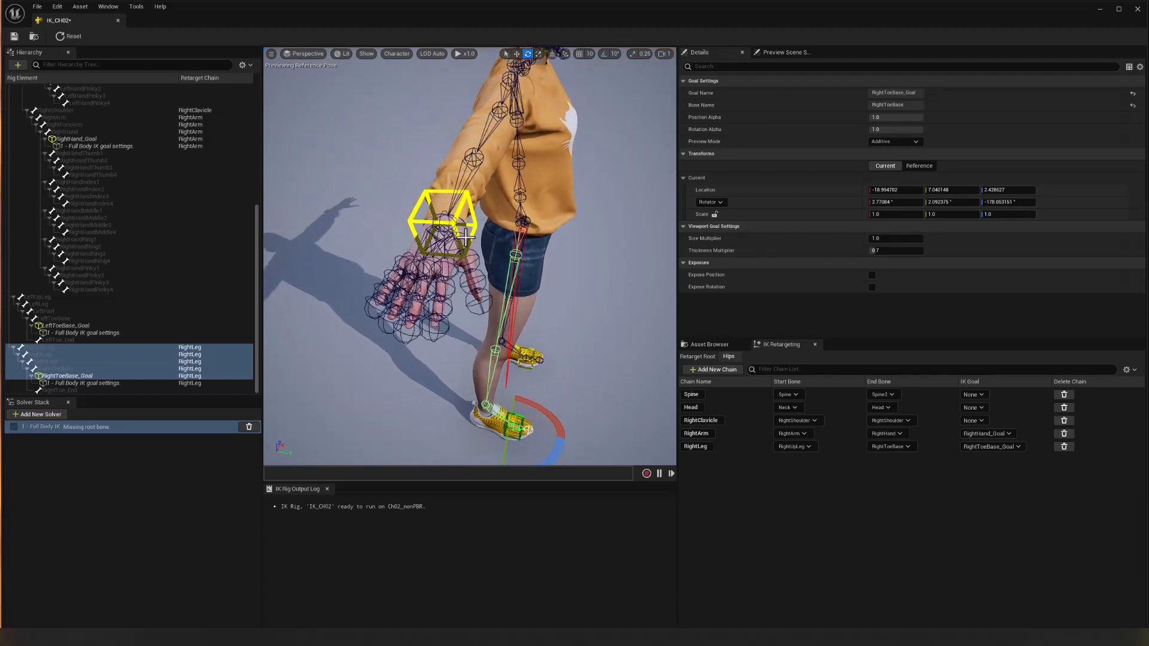
{"action": "left_click", "coordinate": [469, 263]}
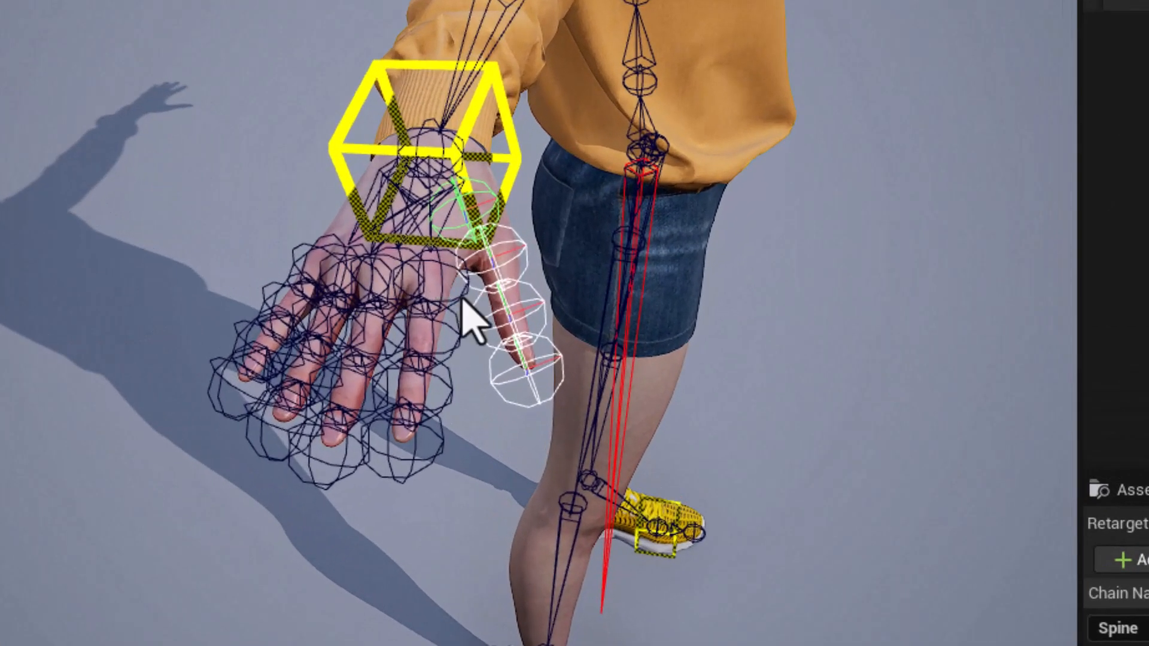
{"action": "left_click", "coordinate": [461, 294], "text": "ctrl"}
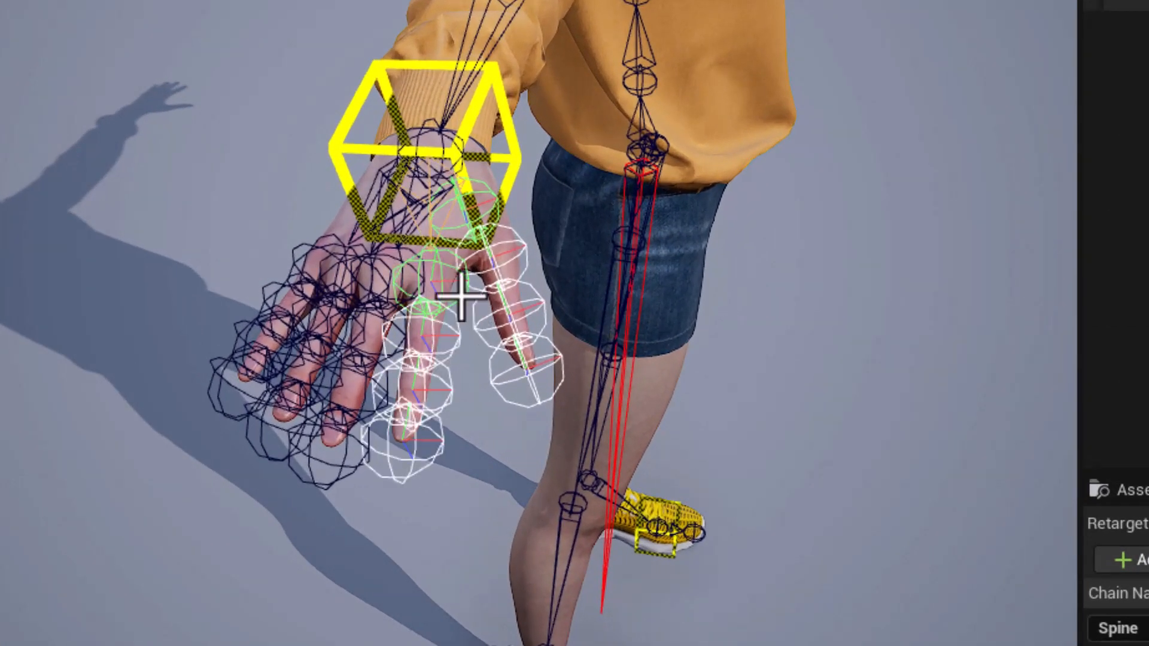
{"action": "left_click", "coordinate": [385, 253], "text": "ctrl"}
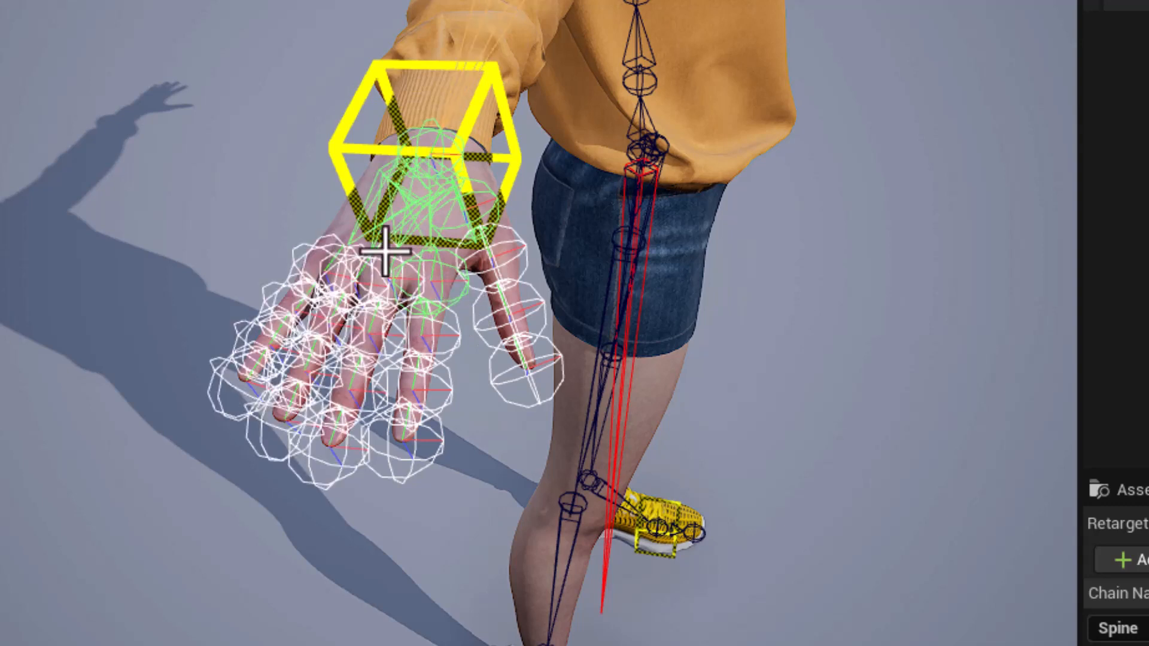
{"action": "key", "text": "ctrl+z"}
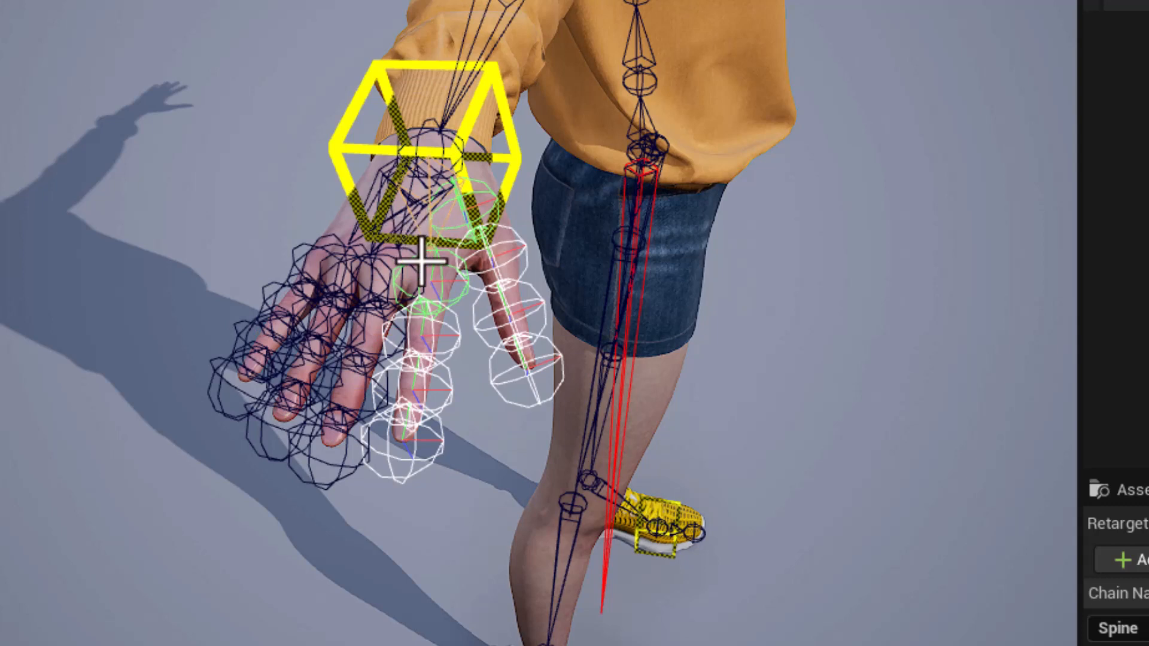
{"action": "left_click", "coordinate": [418, 266], "text": "ctrl"}
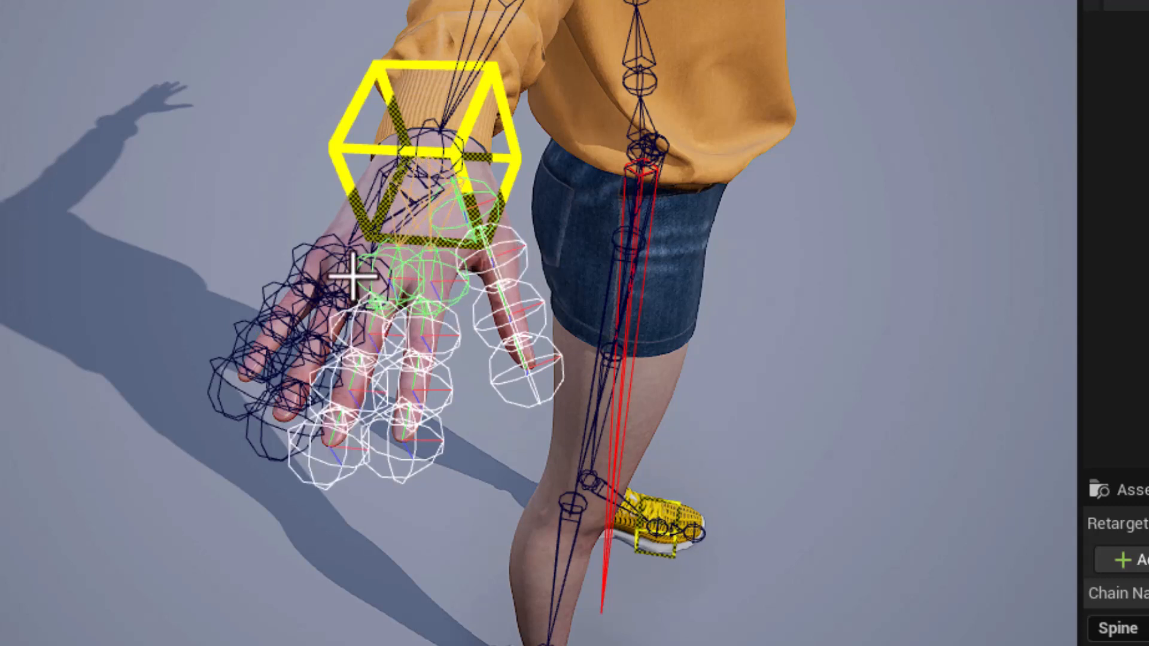
{"action": "left_click", "coordinate": [325, 273], "text": "ctrl"}
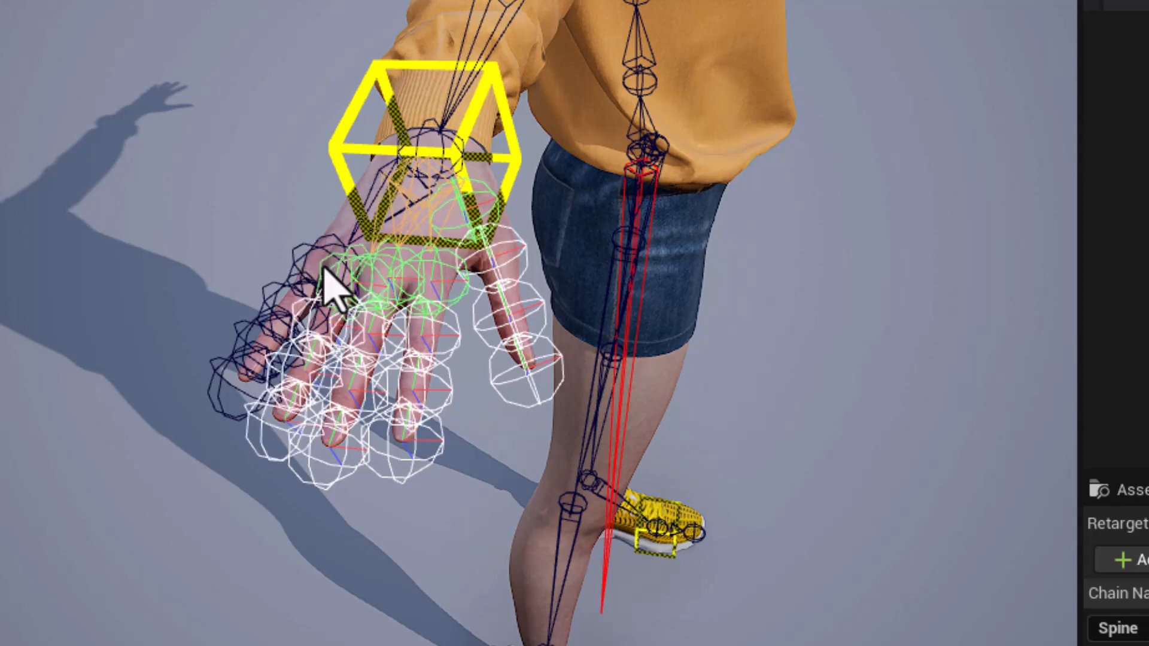
{"action": "left_click", "coordinate": [297, 251], "text": "ctrl"}
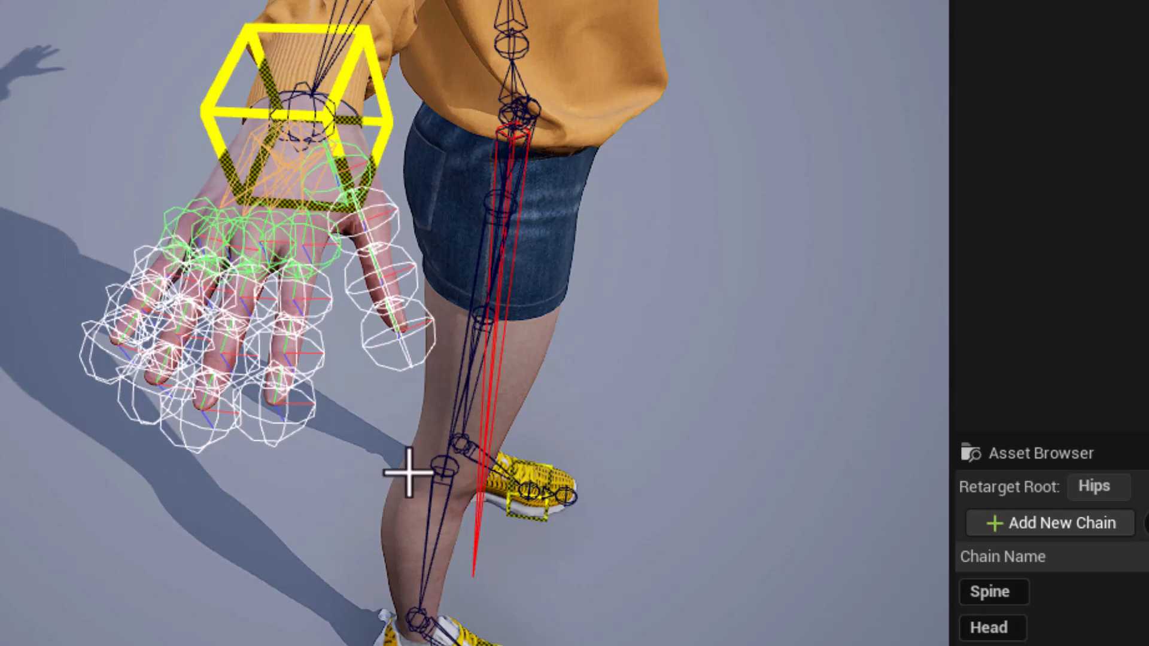
Add retarget chains from the selected finger bones, naming the RightHandThumb1 chain RightThumb and the RightHandIndex1 chain RightIndex, both without a goal.
{"action": "left_click", "coordinate": [1037, 524]}
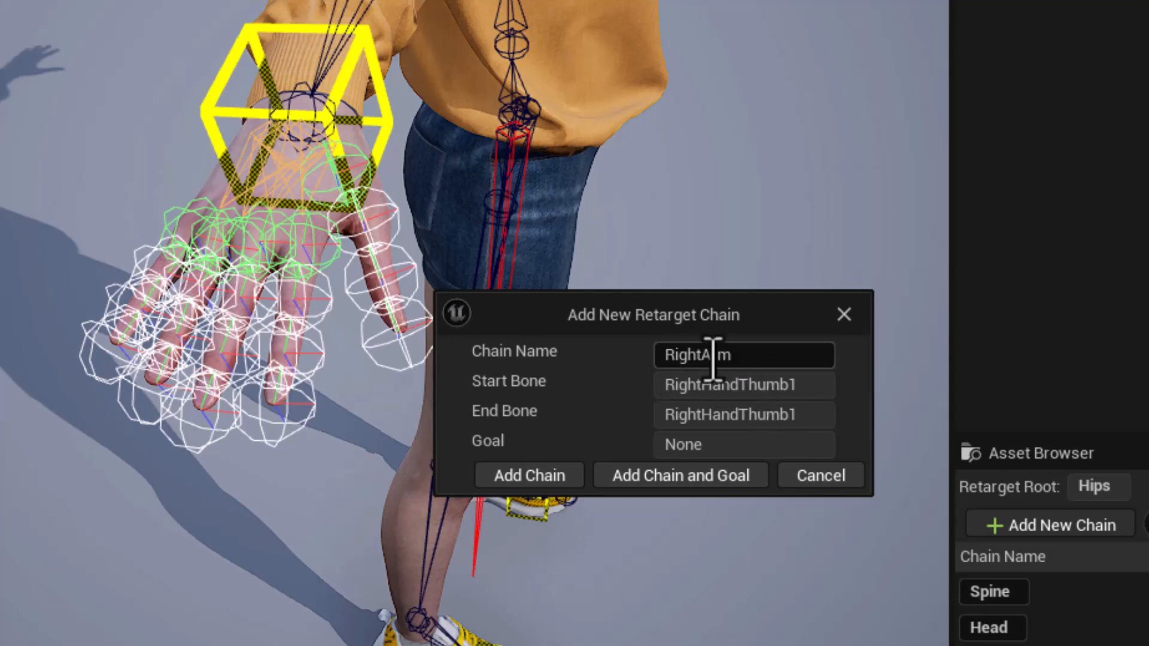
{"action": "left_click_drag", "start_coordinate": [702, 357], "coordinate": [758, 356]}
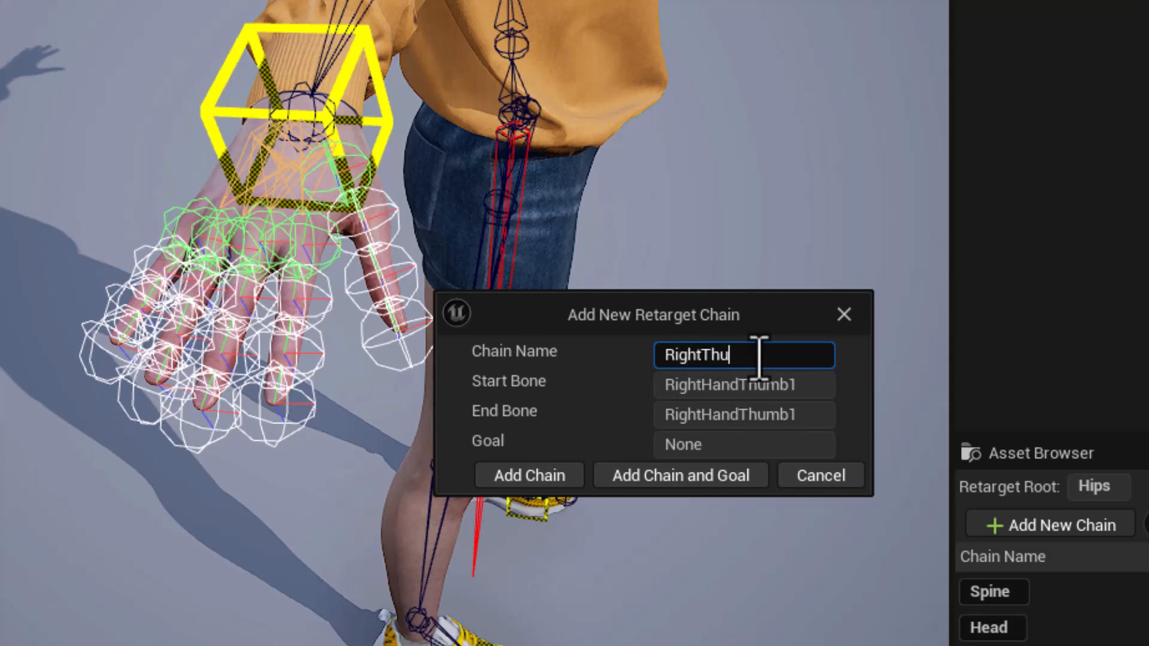
{"action": "left_click", "coordinate": [559, 473]}
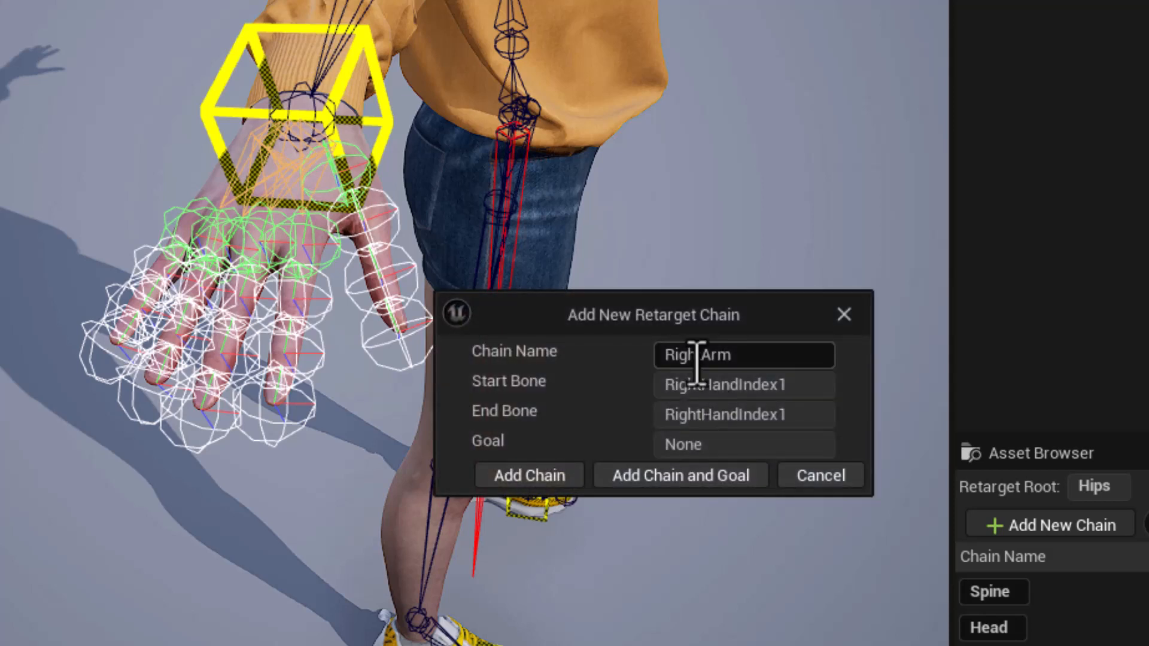
{"action": "left_click_drag", "start_coordinate": [700, 356], "coordinate": [744, 353]}
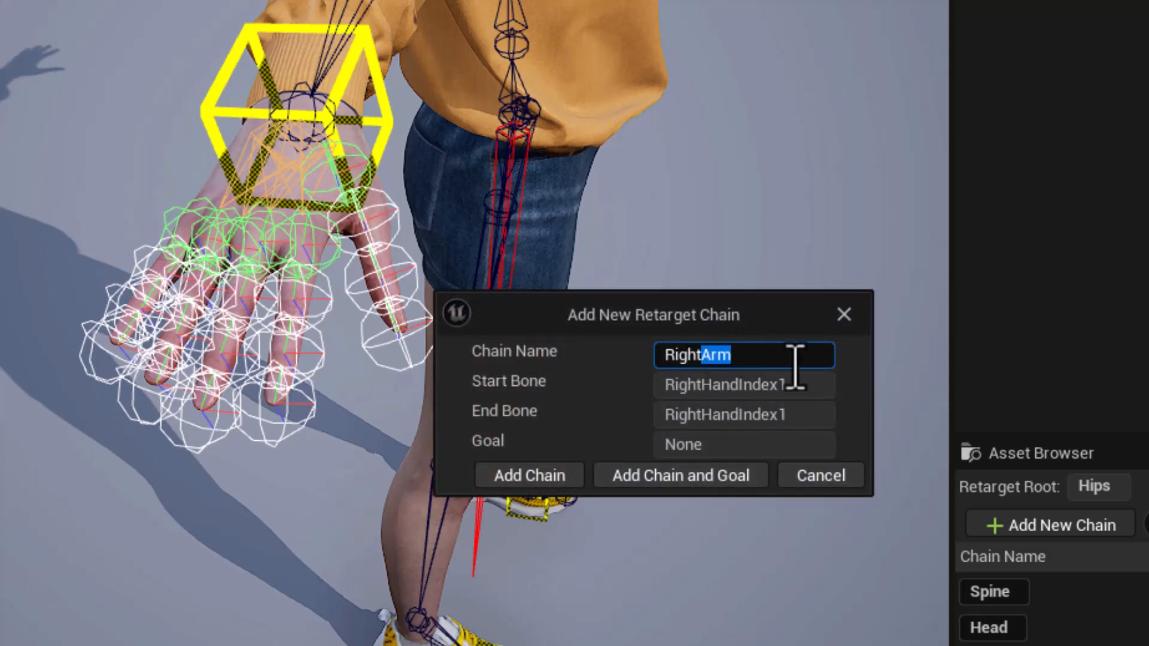
{"action": "left_click", "coordinate": [541, 479]}
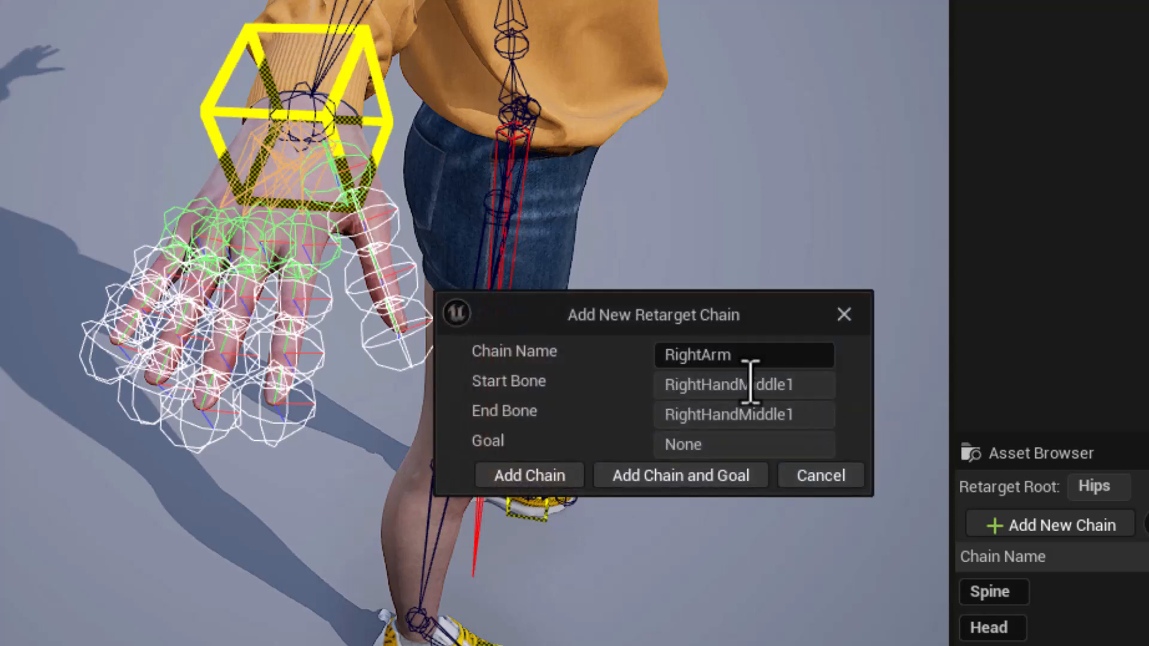
Name the RightHandMiddle1 chain RightMiddle and the RightHandRing1 chain RightRing, and add both without a goal.
{"action": "left_click_drag", "start_coordinate": [701, 357], "coordinate": [744, 354]}
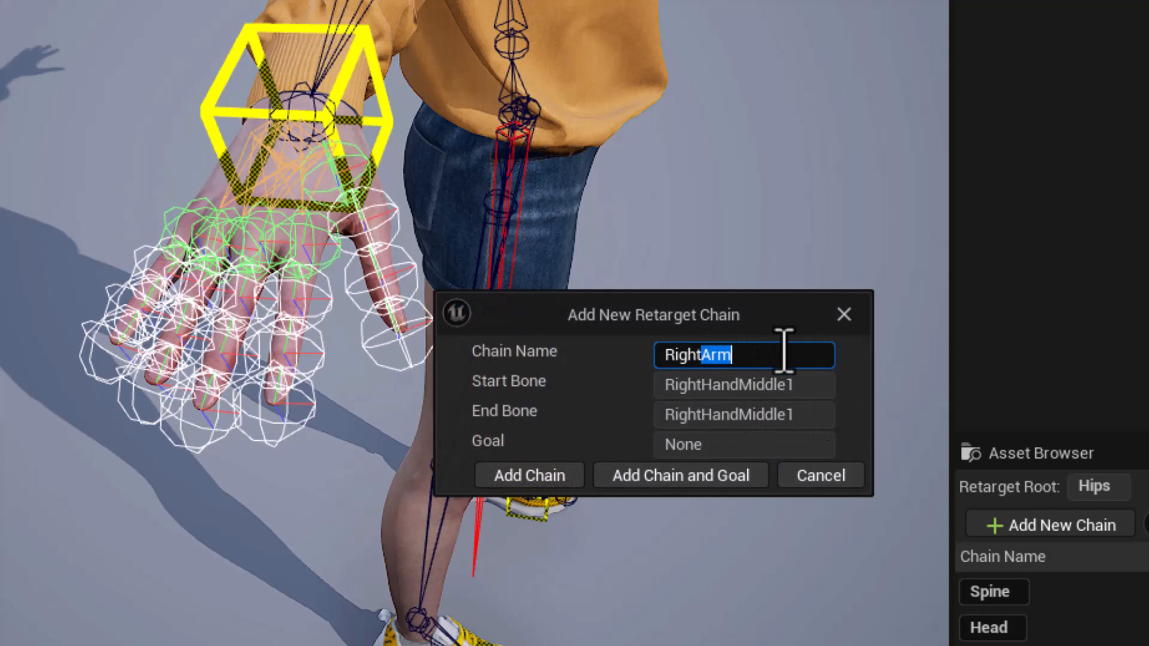
{"action": "type", "text": "Middle"}
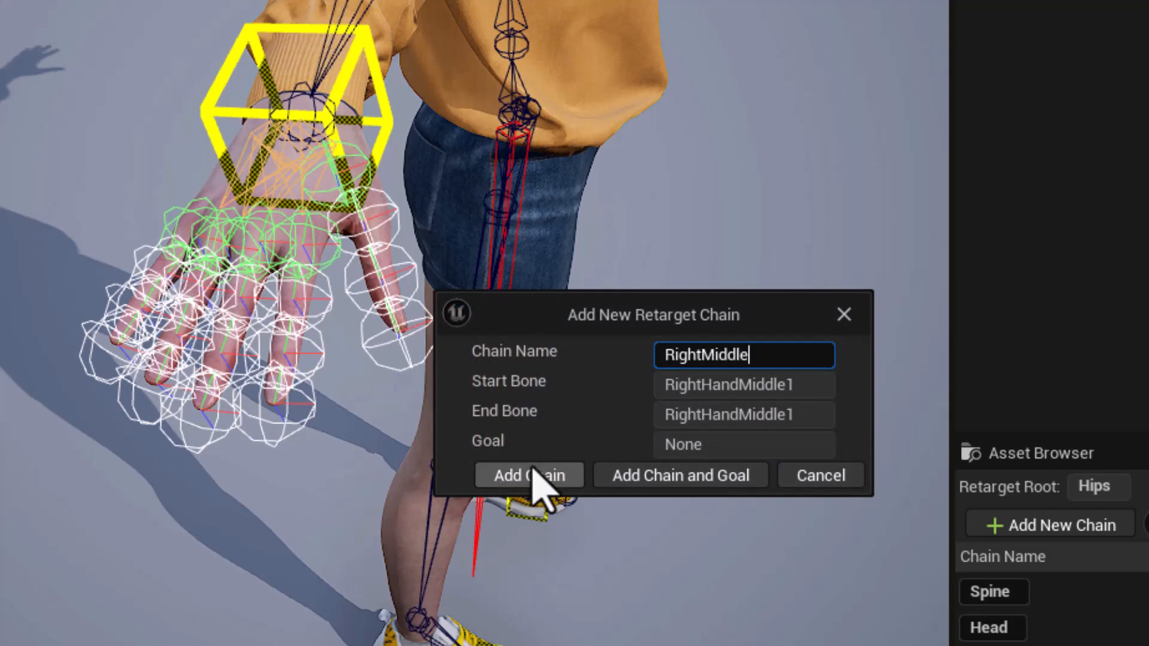
{"action": "left_click", "coordinate": [536, 479]}
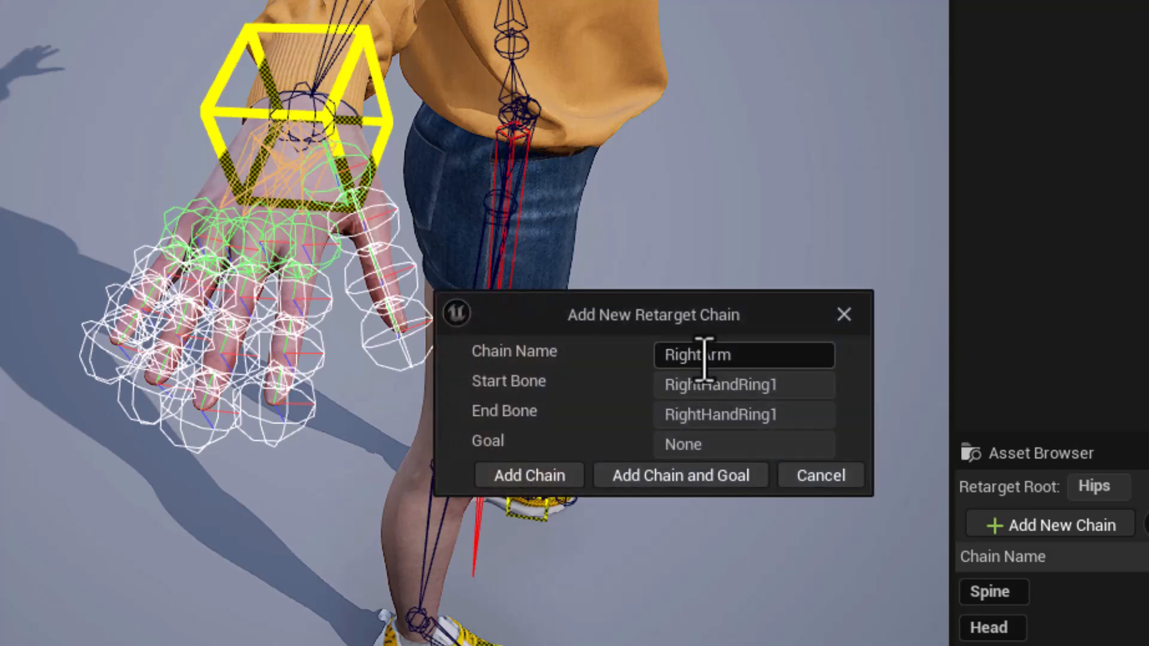
{"action": "left_click_drag", "start_coordinate": [702, 358], "coordinate": [742, 356]}
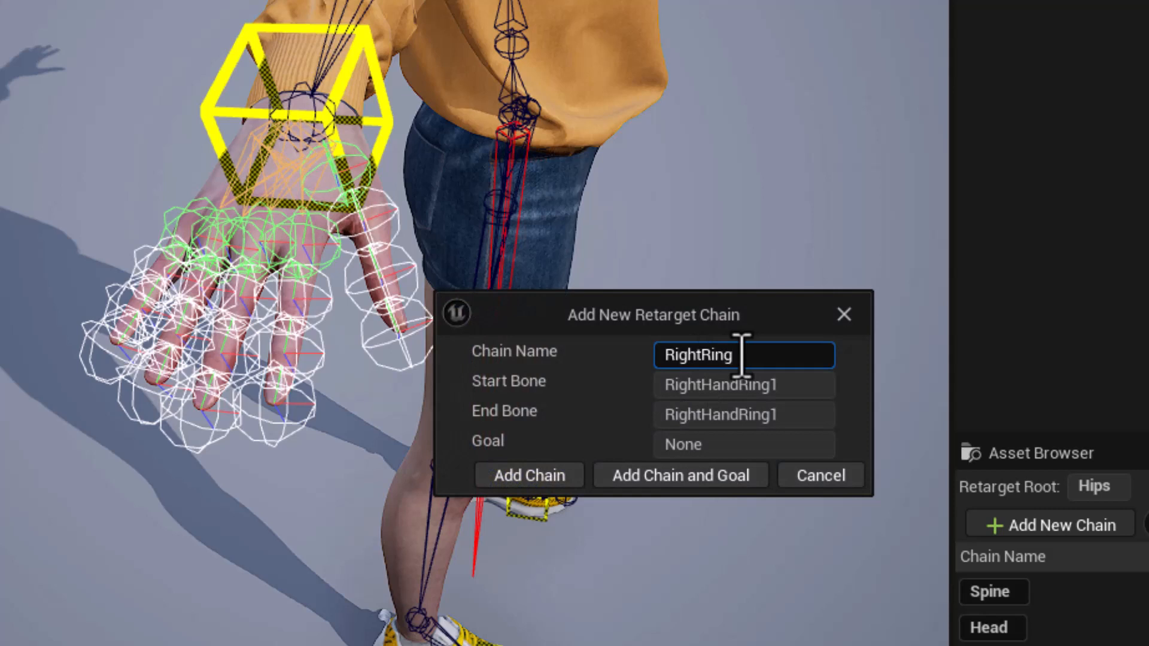
{"action": "type", "text": "Ring"}
{"action": "left_click", "coordinate": [488, 476]}
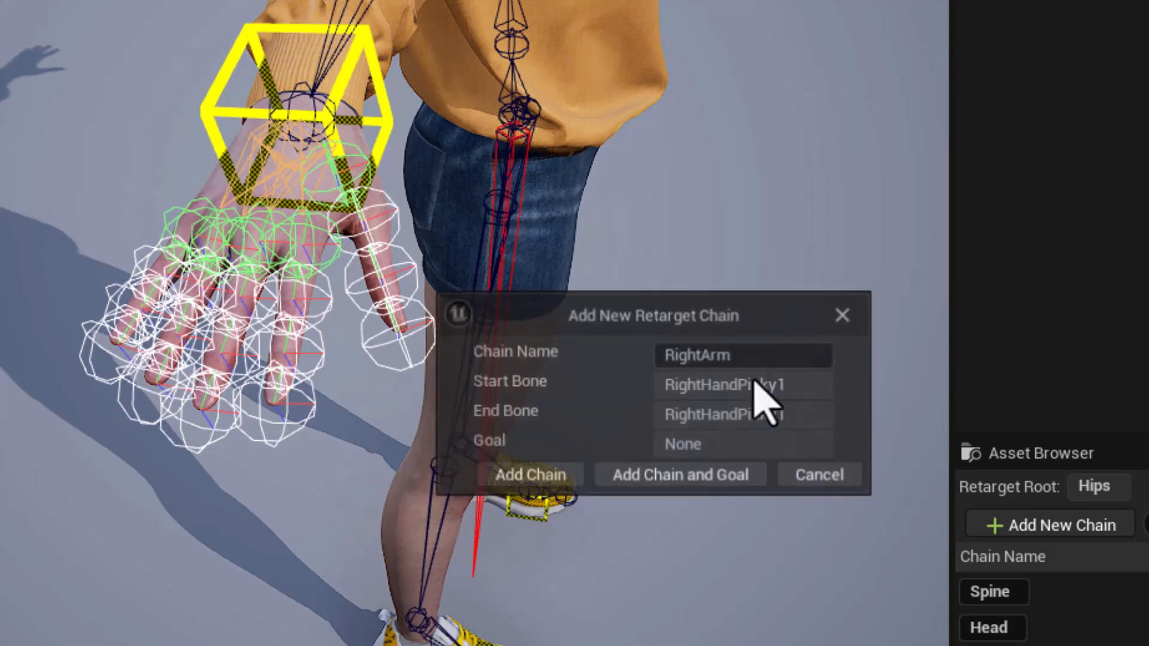
Name the retarget chain for RightHandPinky1 RightPinky and add it without a goal.
{"action": "left_click_drag", "start_coordinate": [703, 358], "coordinate": [734, 354]}
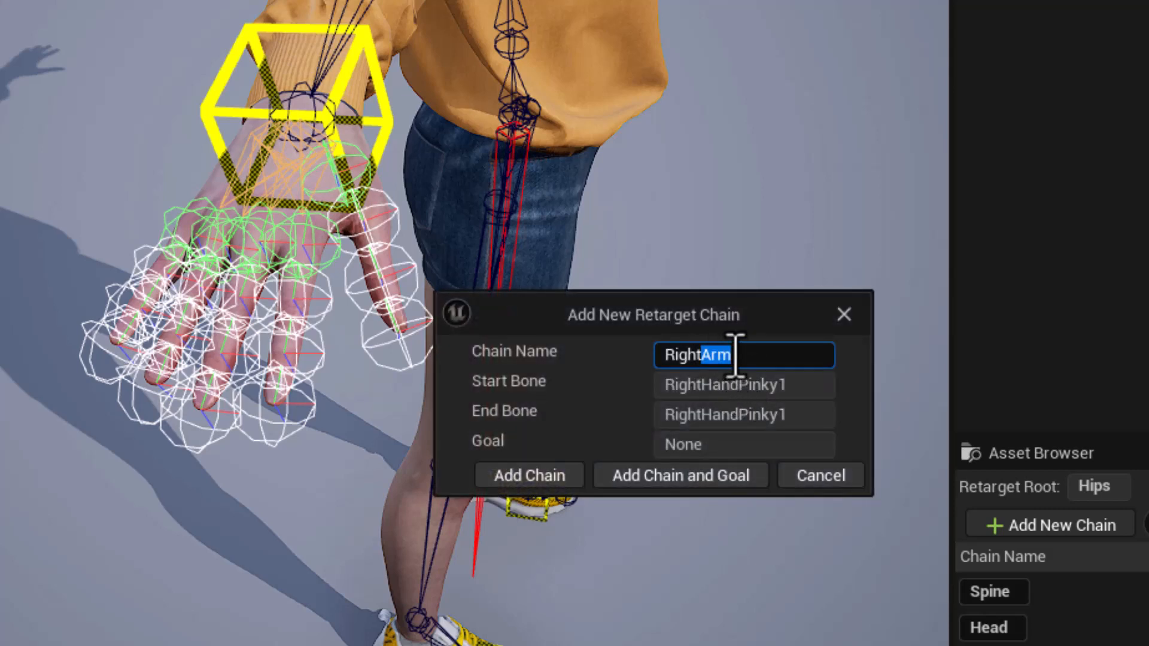
{"action": "type", "text": "Pinky"}
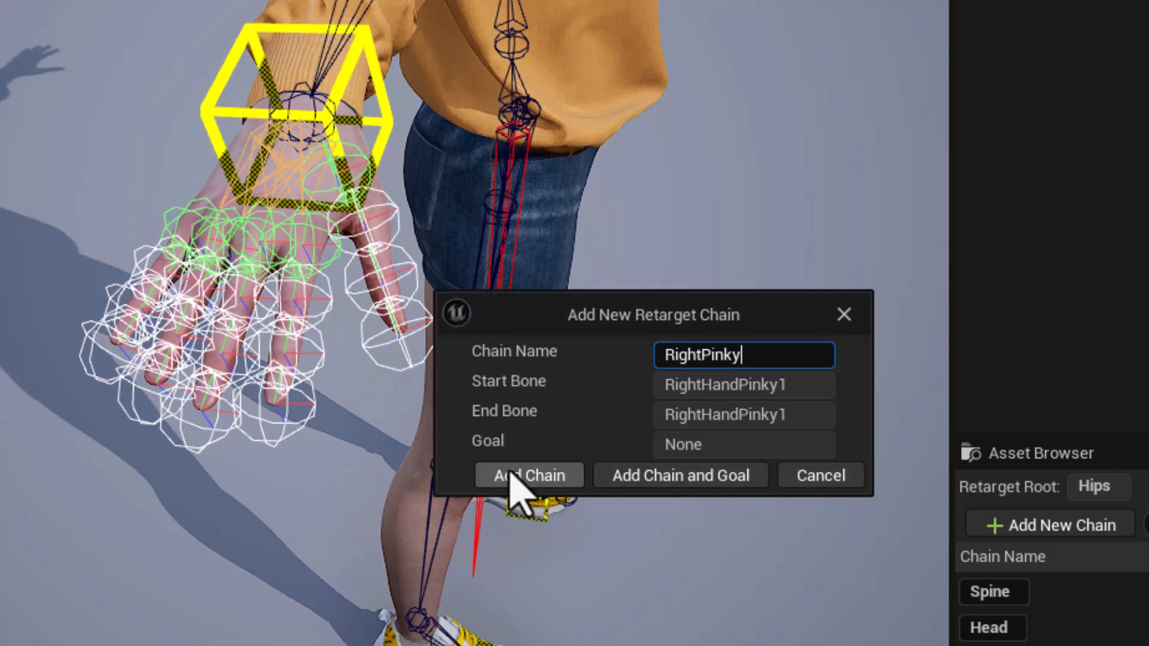
{"action": "left_click", "coordinate": [516, 478]}
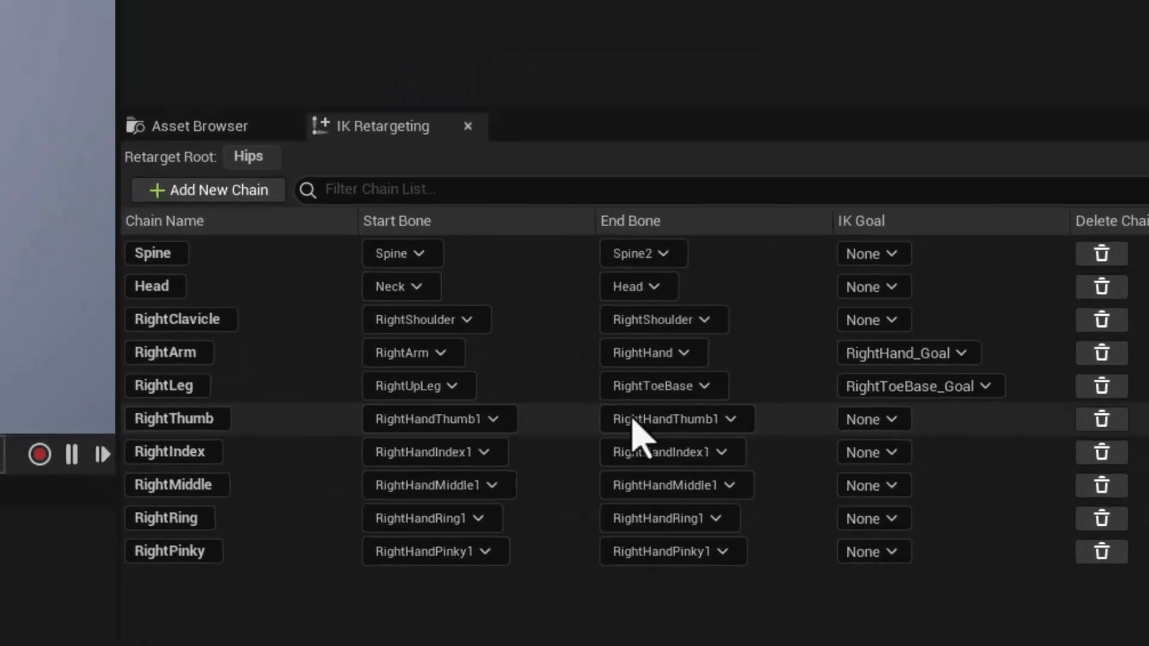
Set the end bones of the five right finger chains to RightHandThumb3, RightHandIndex3, RightHandMiddle3, RightHandRing3 and RightHandPinky3.
{"action": "left_click", "coordinate": [857, 526]}
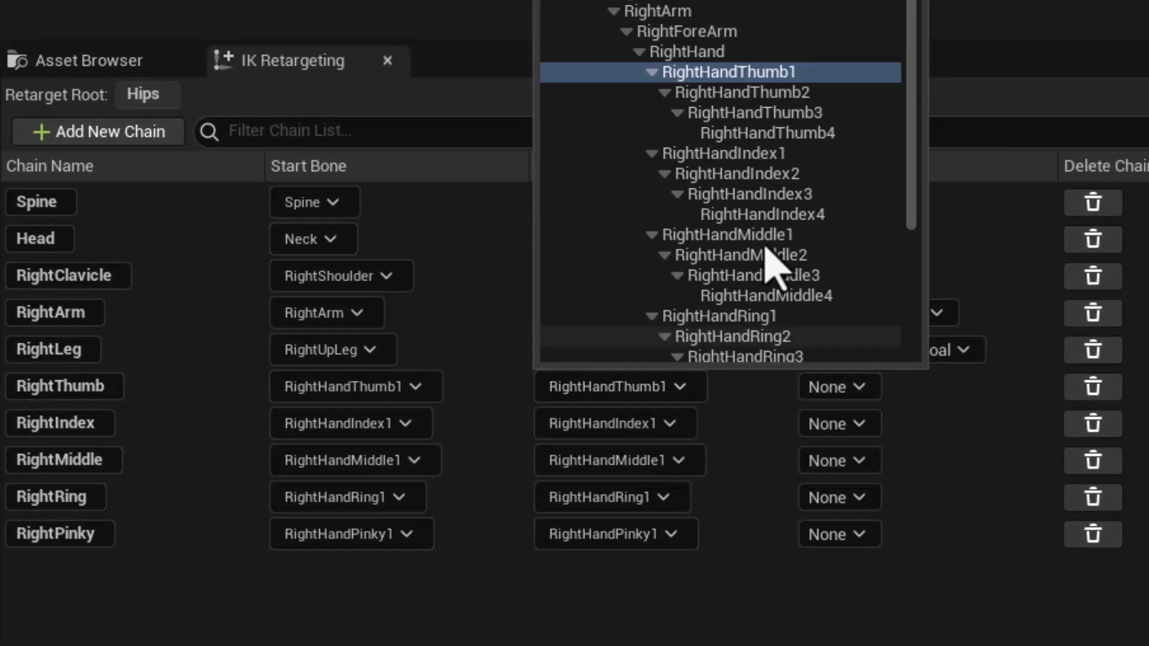
{"action": "left_click", "coordinate": [763, 114]}
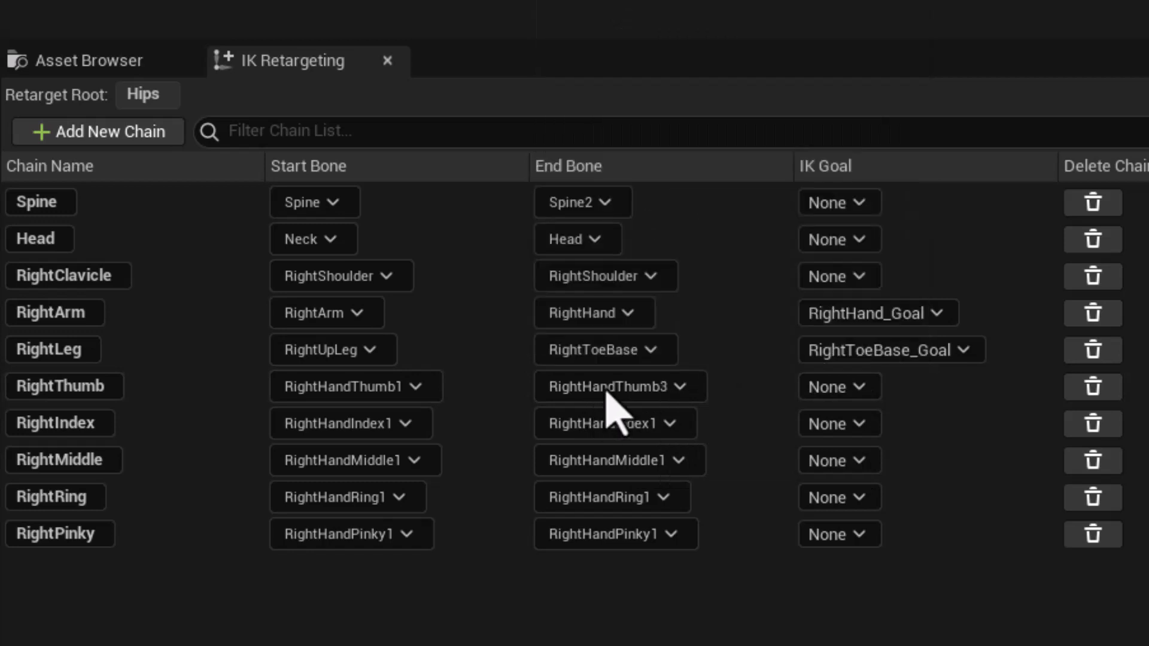
{"action": "left_click", "coordinate": [603, 426]}
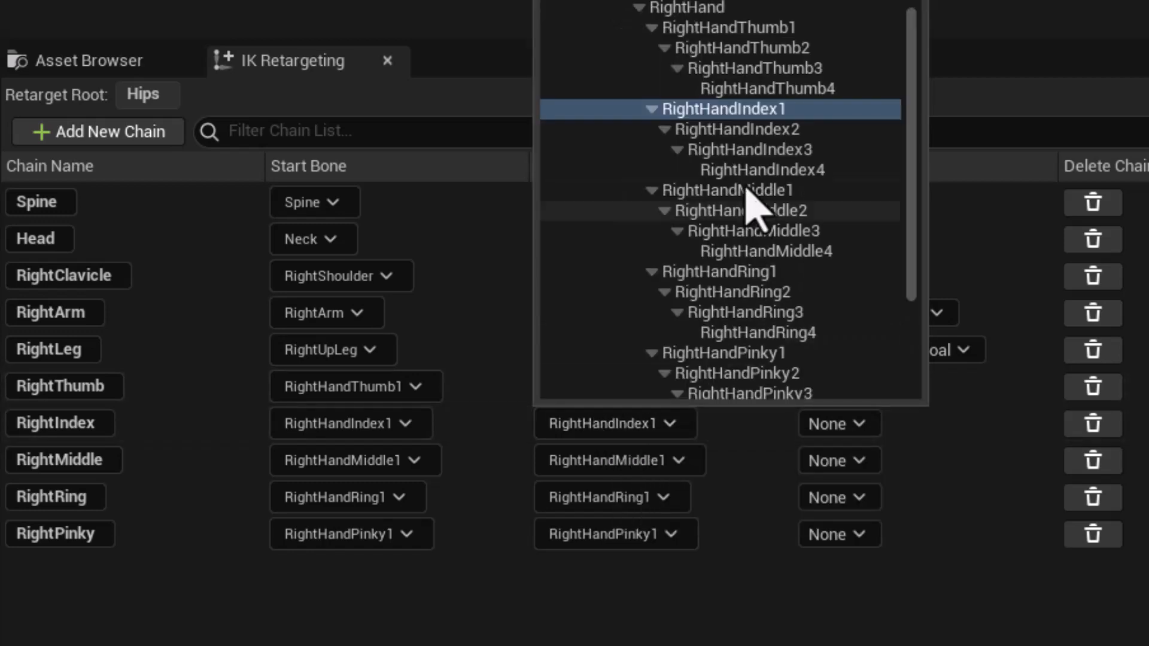
{"action": "left_click", "coordinate": [760, 150]}
{"action": "left_click", "coordinate": [673, 462]}
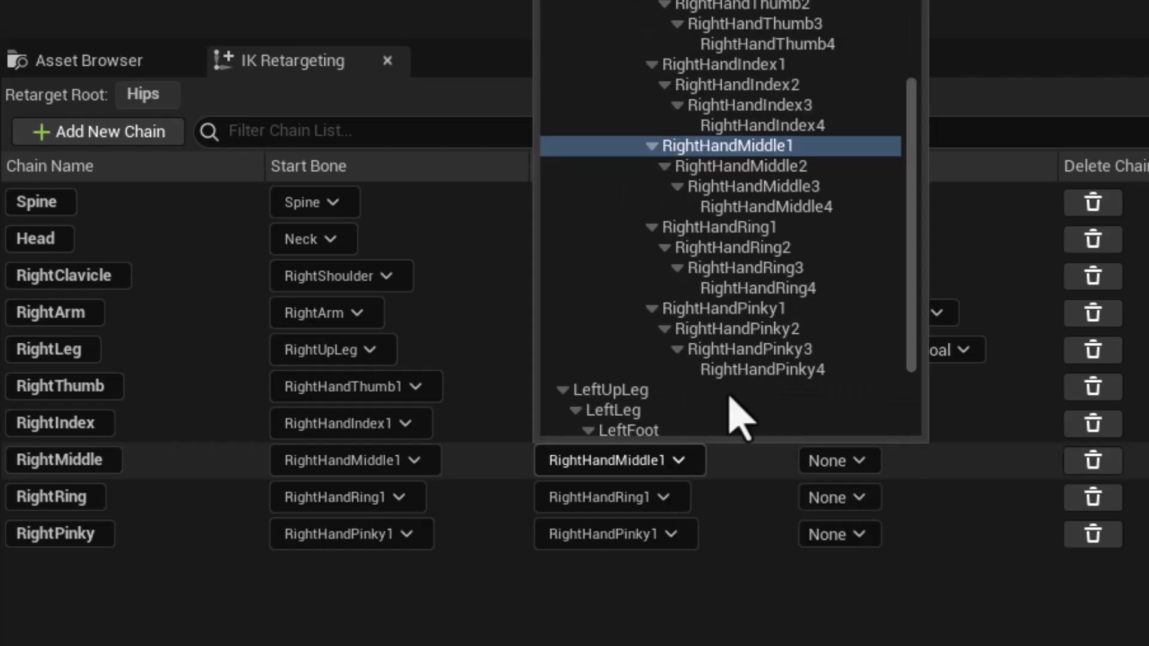
{"action": "left_click", "coordinate": [771, 186]}
{"action": "left_click", "coordinate": [647, 504]}
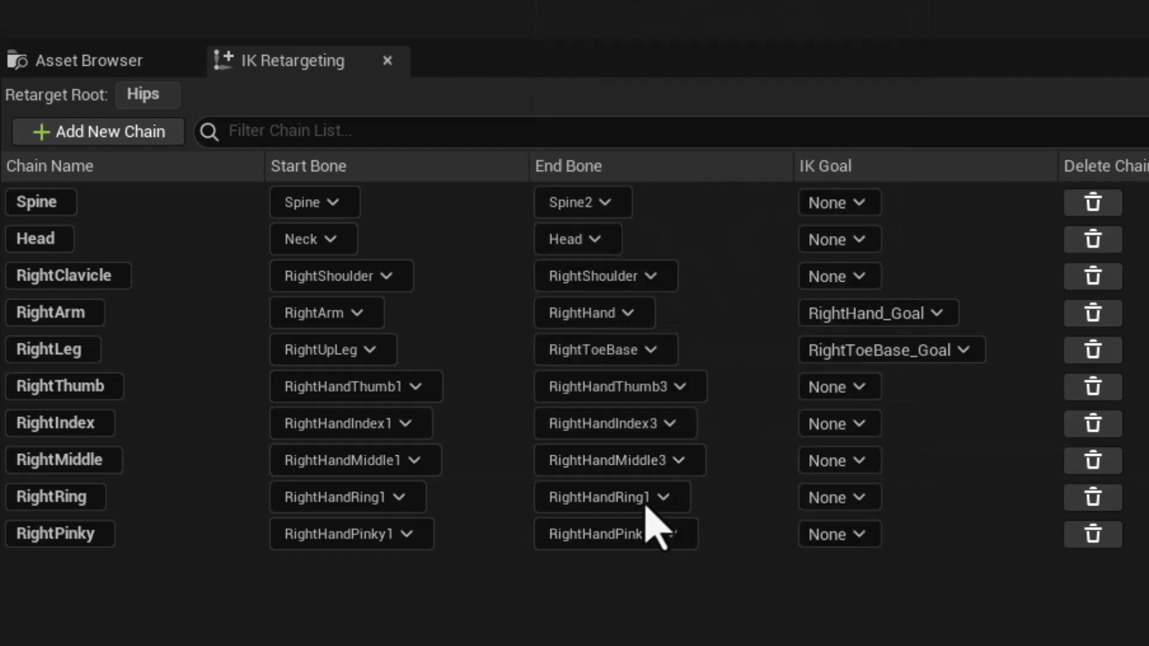
{"action": "left_click", "coordinate": [795, 225]}
{"action": "left_click", "coordinate": [598, 547]}
{"action": "left_click", "coordinate": [793, 279]}
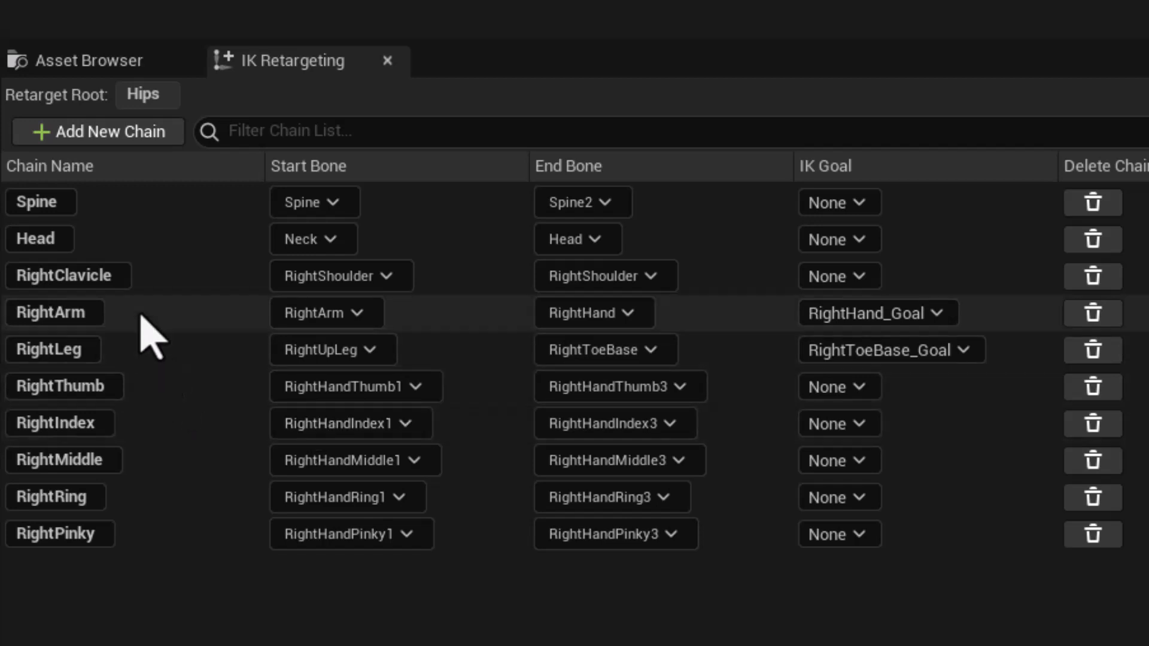
Mirror all right-side retarget chains in the list, from RightClavicle through RightPinky.
{"action": "left_click", "coordinate": [153, 279]}
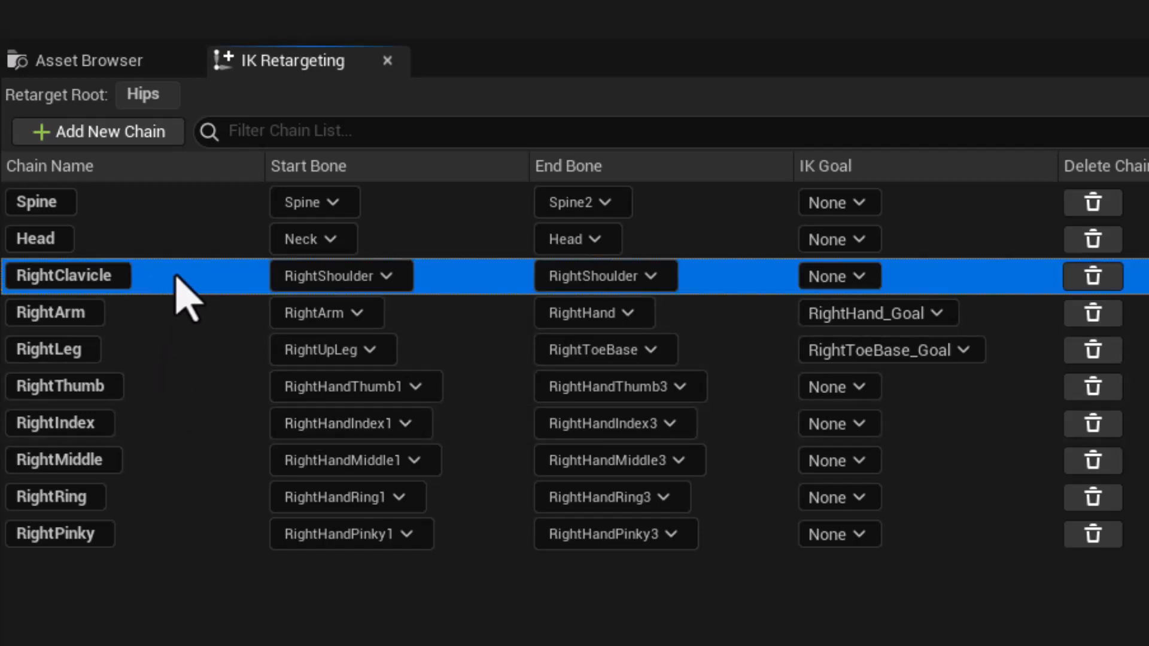
{"action": "left_click", "coordinate": [161, 546], "text": "shift"}
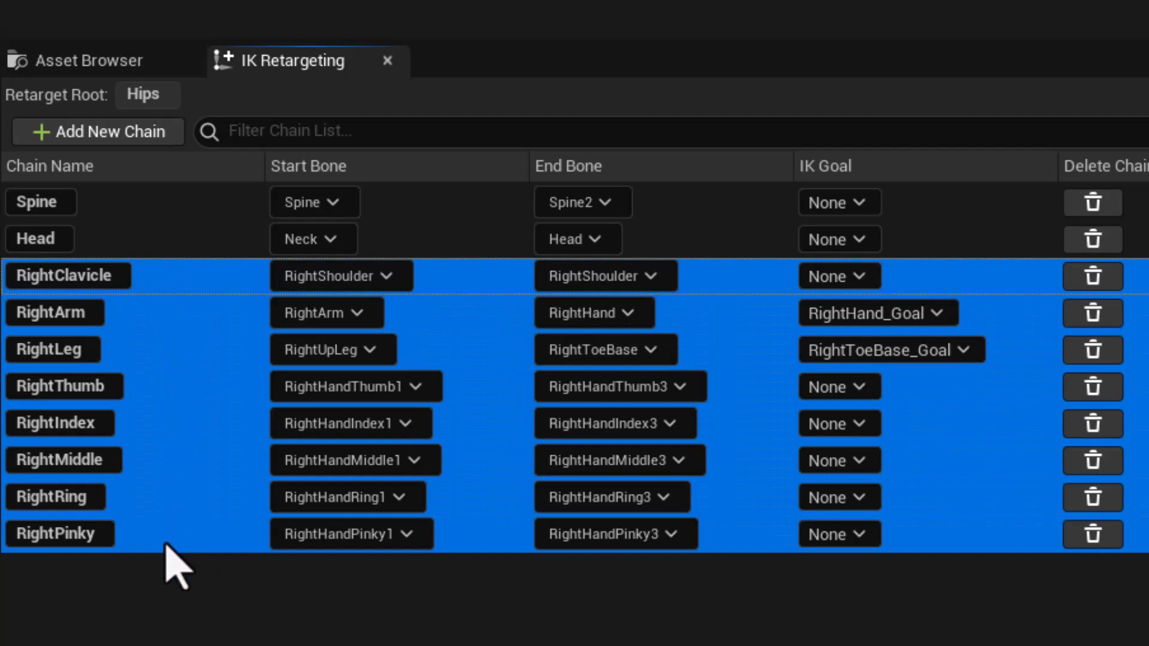
{"action": "right_click", "coordinate": [160, 367]}
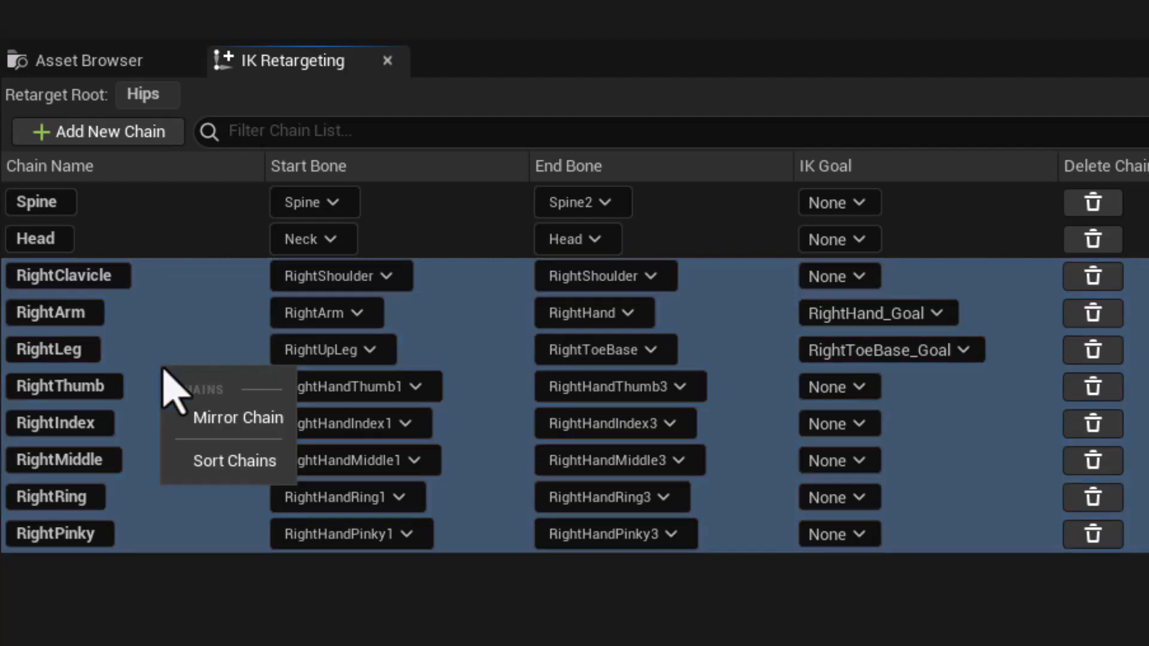
{"action": "left_click", "coordinate": [215, 417]}
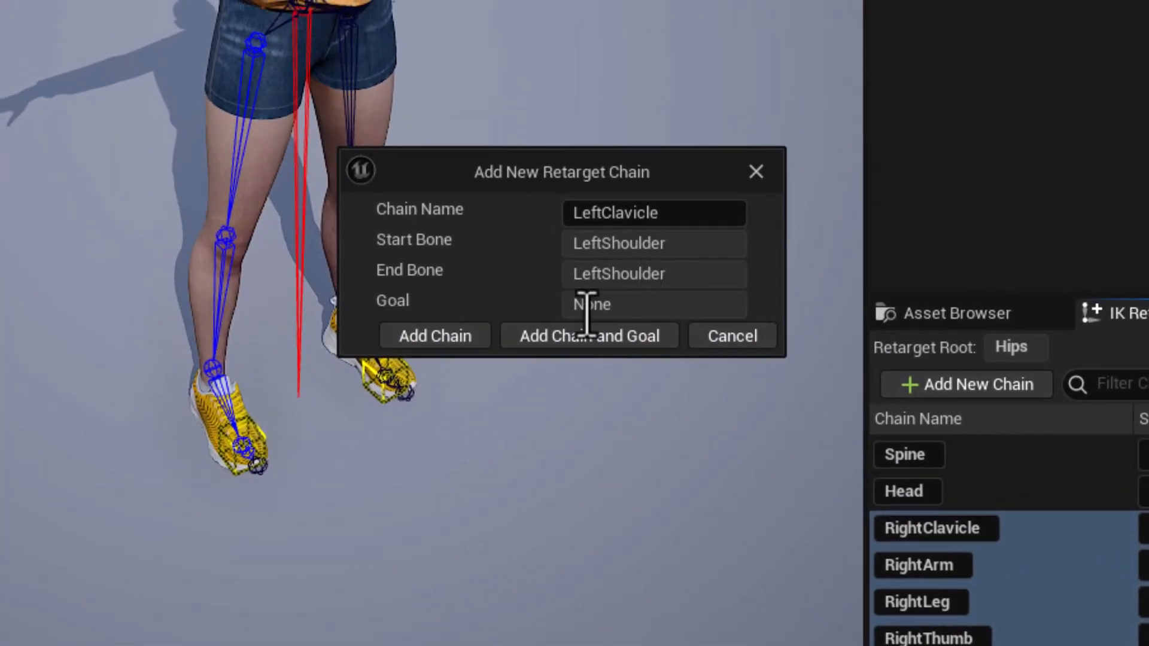
Add the mirrored LeftClavicle chain without a goal, LeftArm using LeftHand_Goal, and LeftLeg using LeftToeBase_Goal.
{"action": "left_click", "coordinate": [433, 338]}
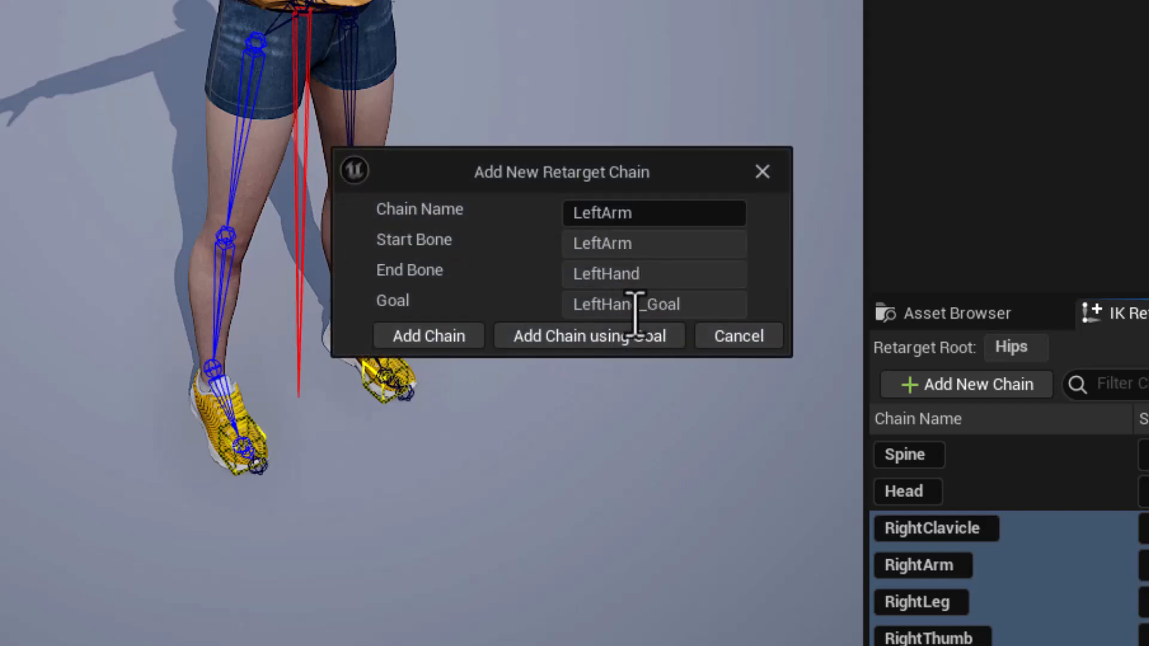
{"action": "left_click", "coordinate": [606, 336]}
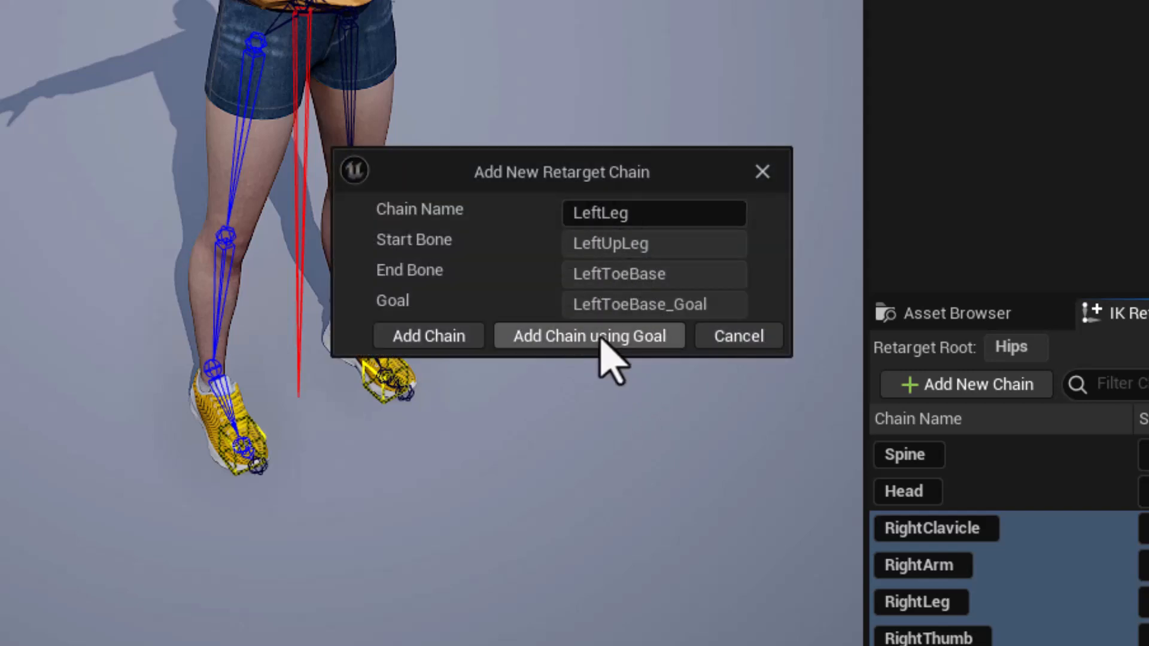
{"action": "left_click", "coordinate": [600, 335]}
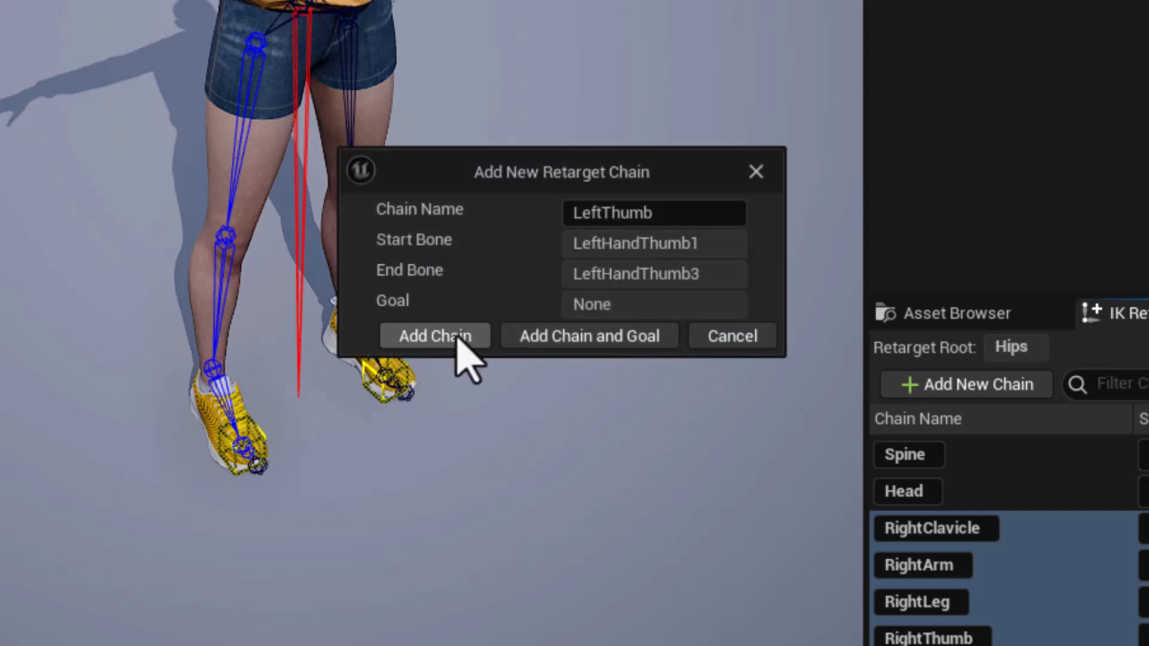
Add the mirrored LeftThumb, LeftIndex, LeftMiddle, LeftRing and LeftPinky chains without goals, and close the IK_CH02 rig editor.
{"action": "left_click", "coordinate": [450, 345]}
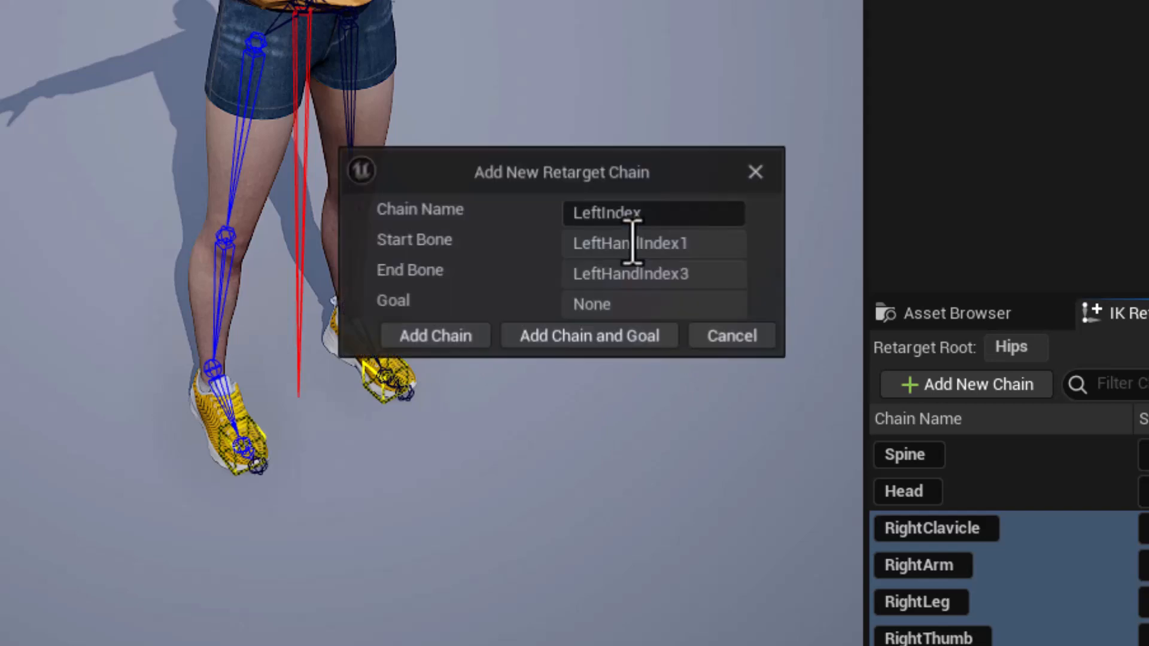
{"action": "left_click", "coordinate": [443, 335]}
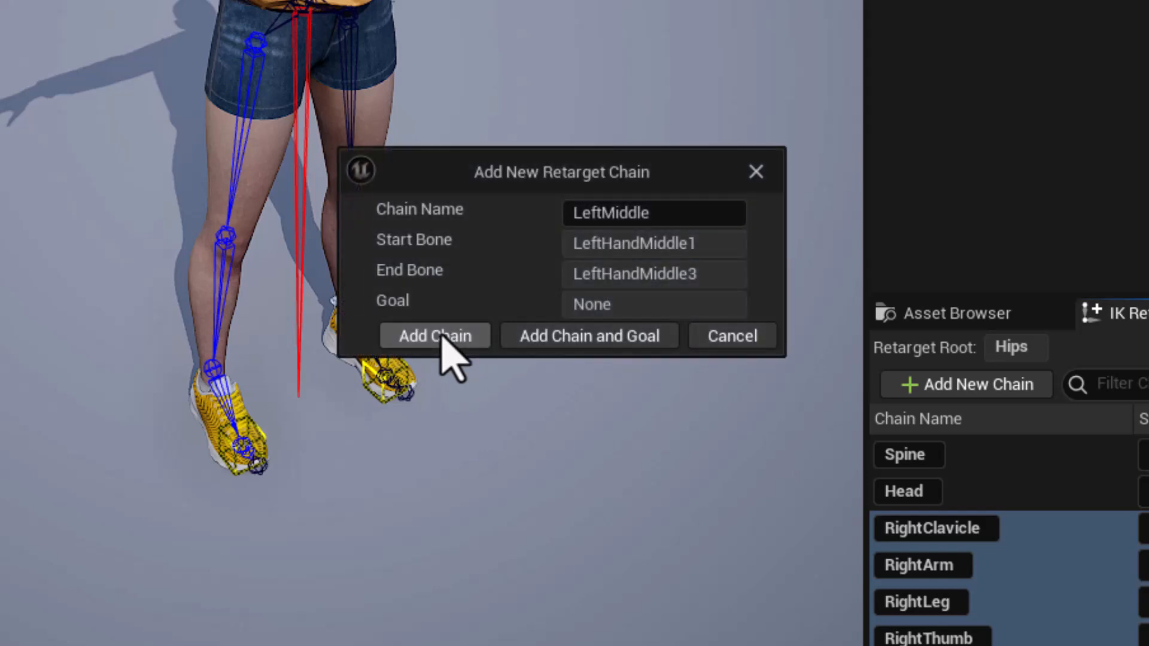
{"action": "left_click", "coordinate": [443, 334]}
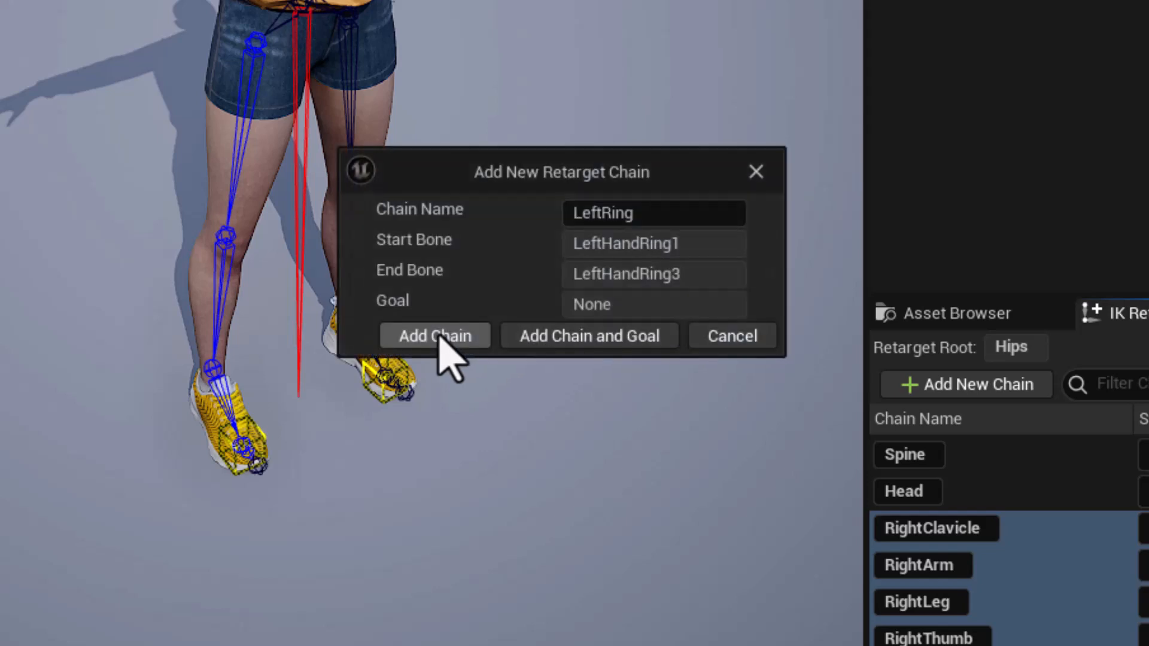
{"action": "left_click", "coordinate": [443, 343]}
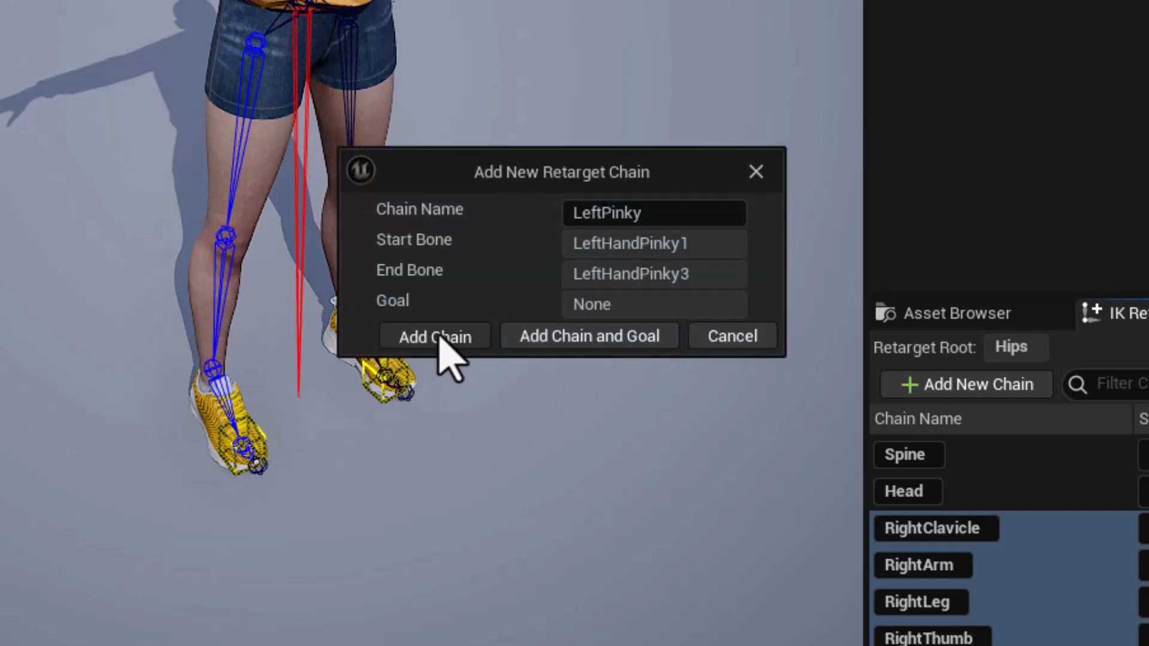
{"action": "left_click", "coordinate": [439, 334]}
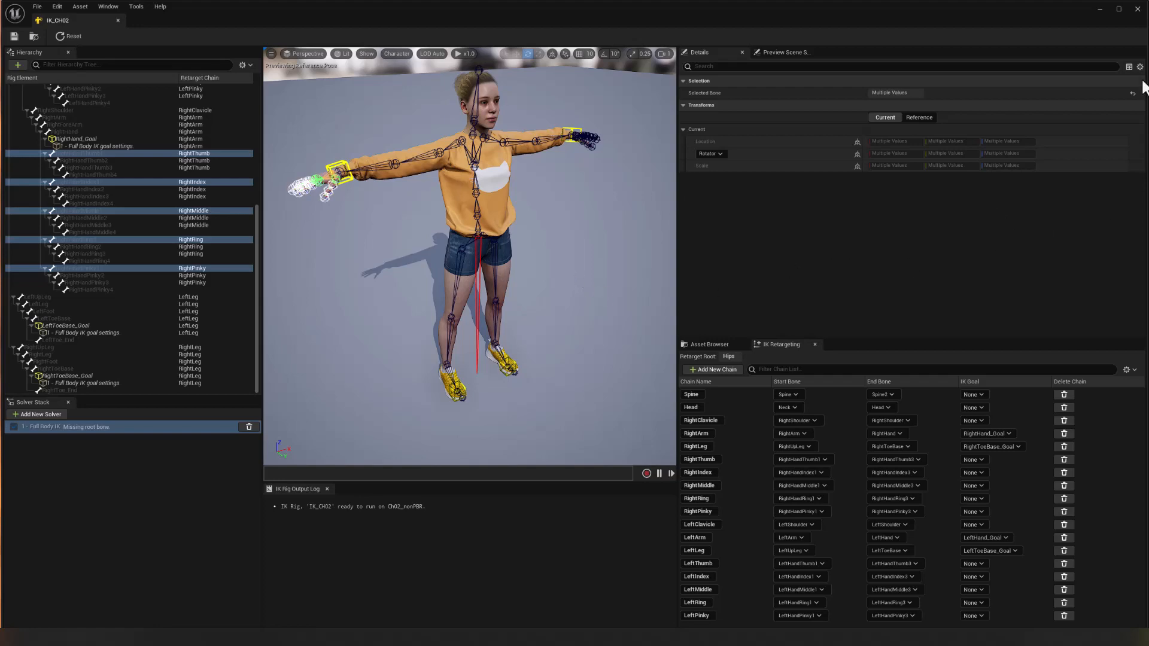
{"action": "left_click", "coordinate": [1137, 10]}
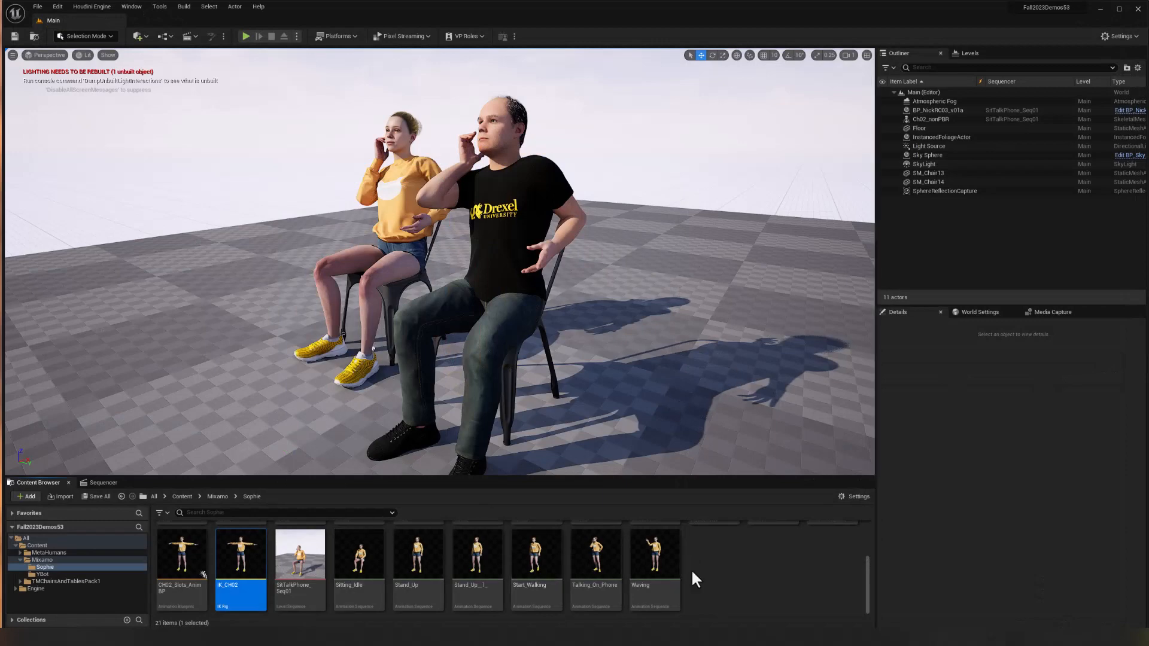
Create an IK Retargeter asset in the Sophie folder and name it RTG_CH02toMH.
{"action": "right_click", "coordinate": [691, 569]}
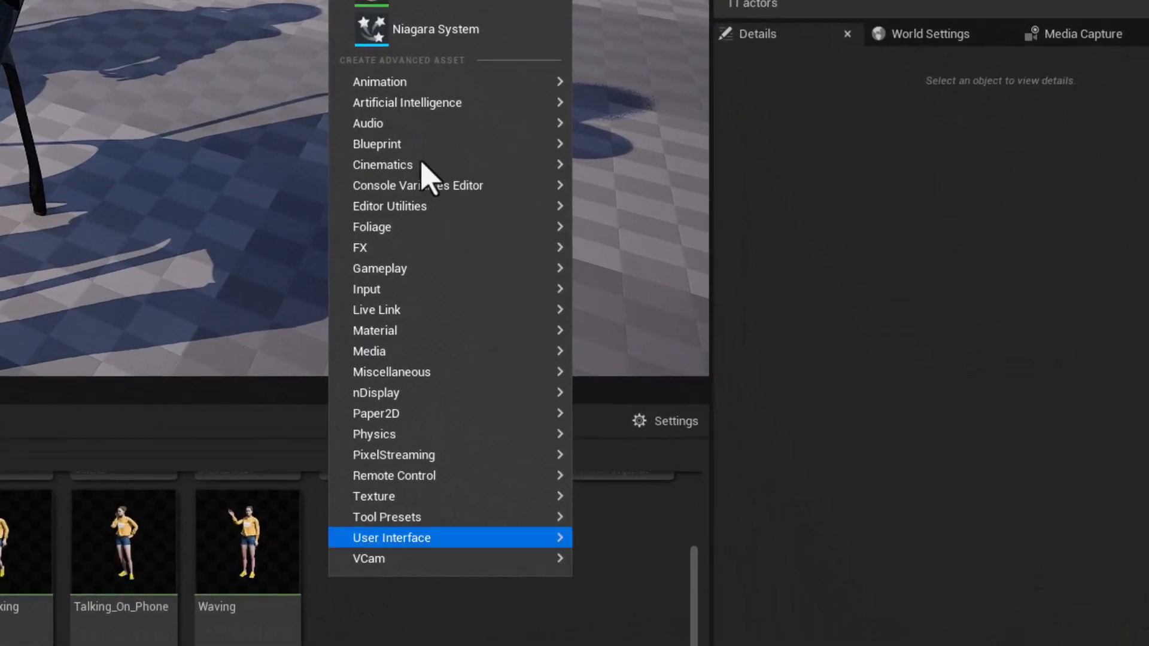
{"action": "mouse_move", "coordinate": [410, 82]}
{"action": "mouse_move", "coordinate": [626, 542]}
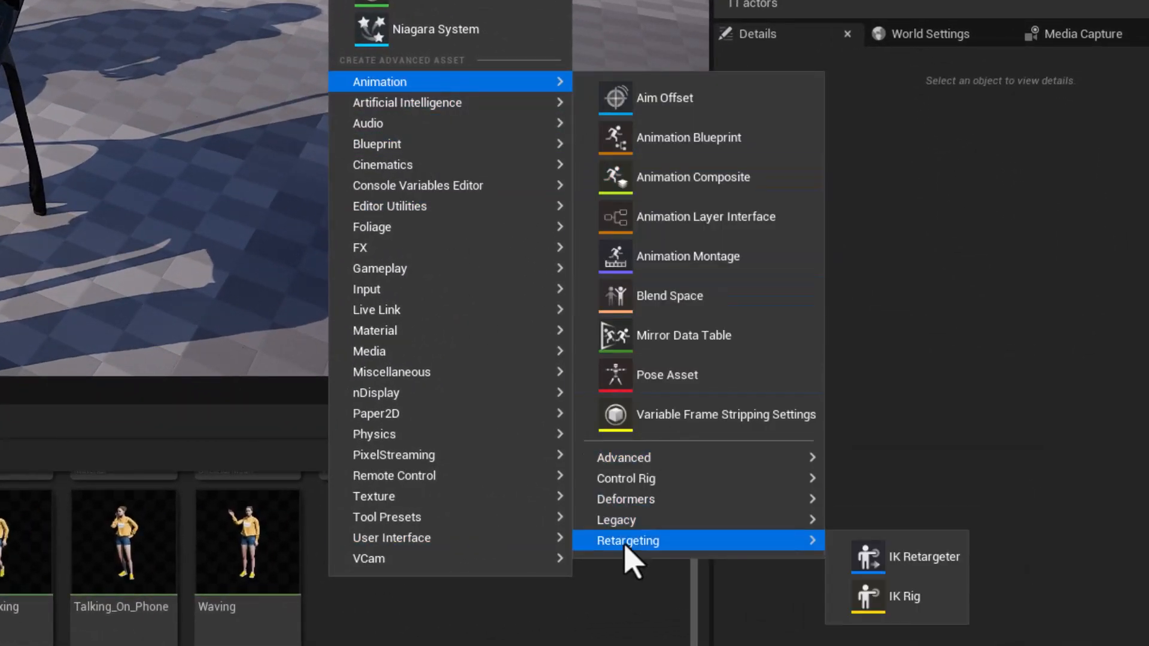
{"action": "left_click", "coordinate": [909, 555]}
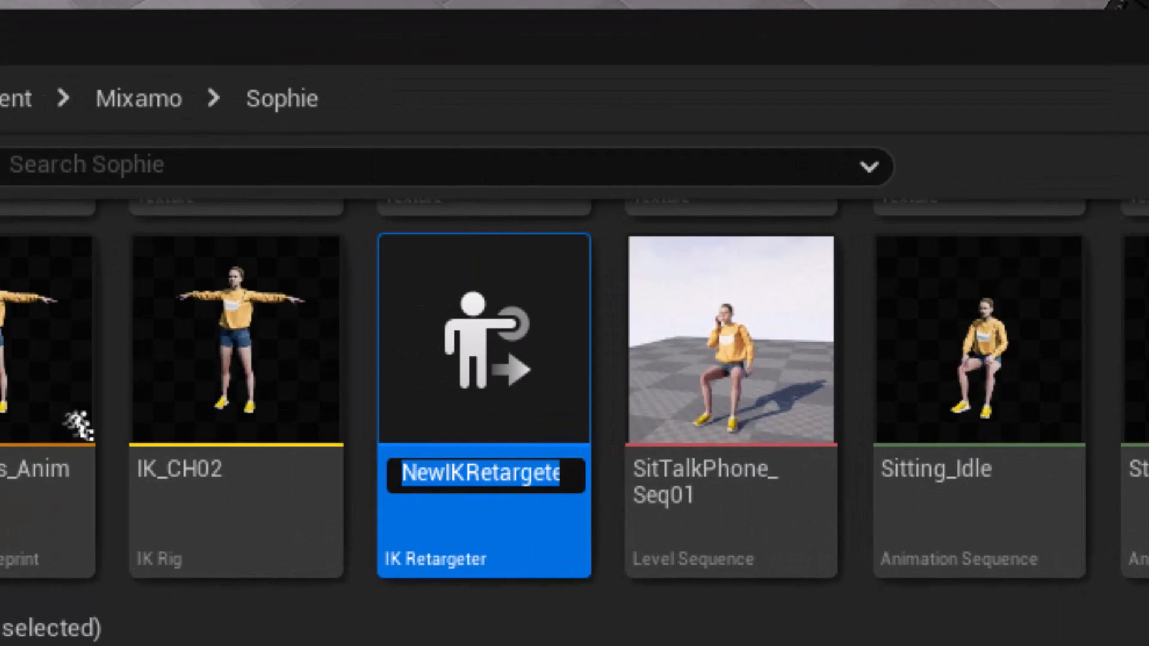
{"action": "type", "text": "RTG"}
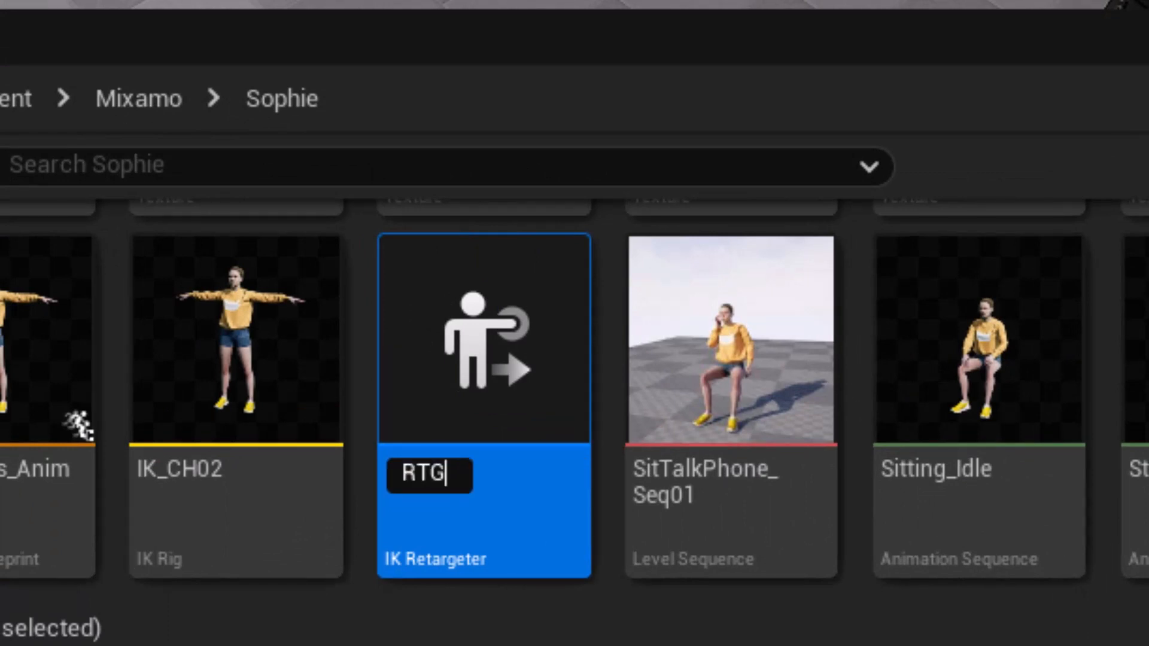
{"action": "type", "text": "_CH"}
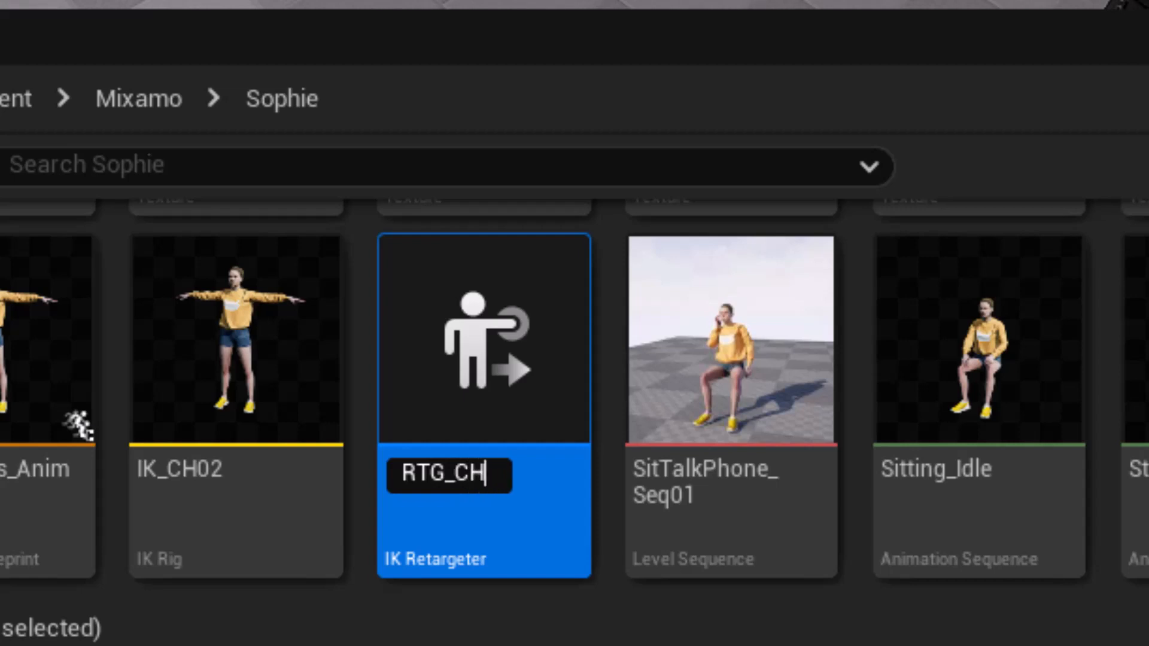
{"action": "type", "text": "02"}
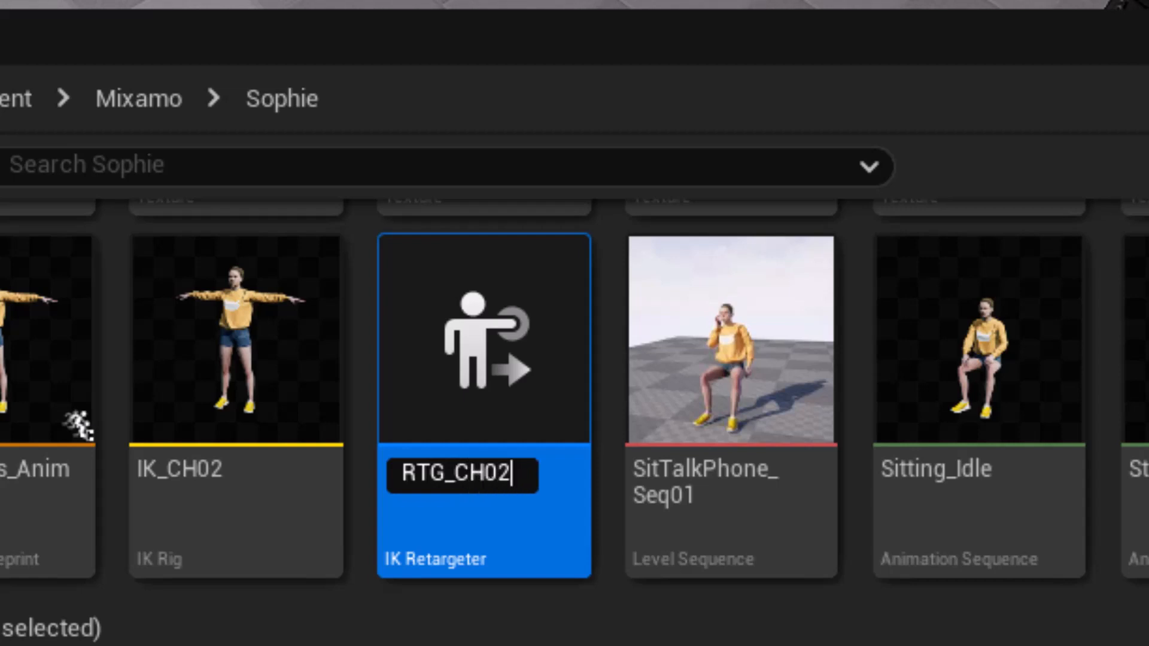
{"action": "type", "text": "to"}
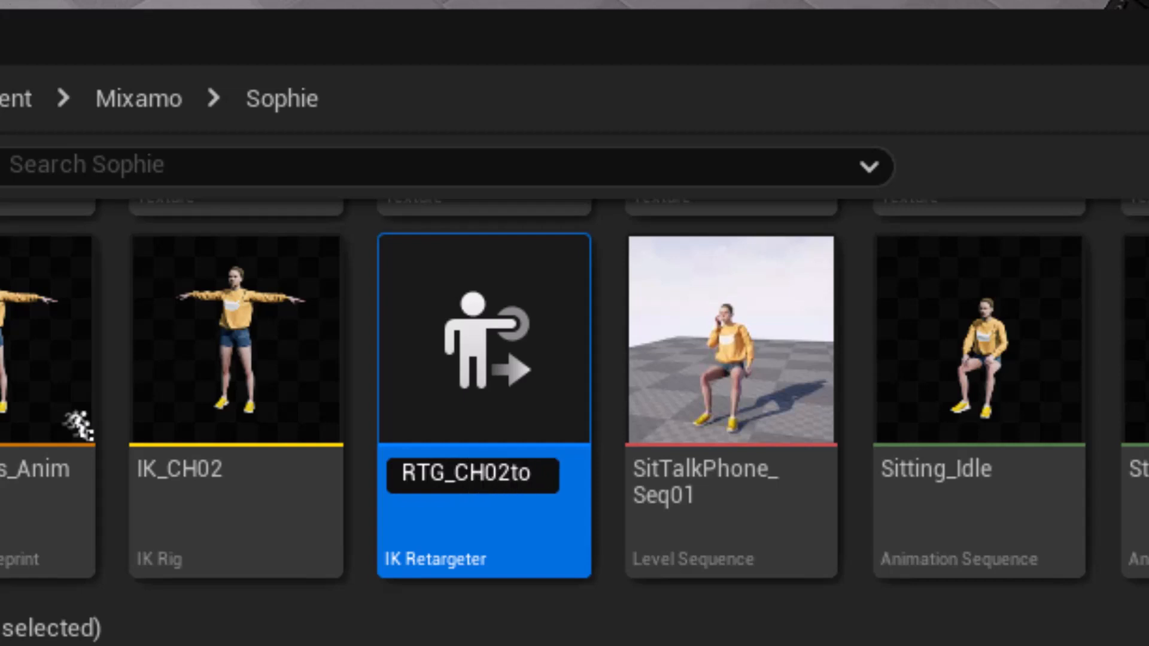
{"action": "type", "text": "MH"}
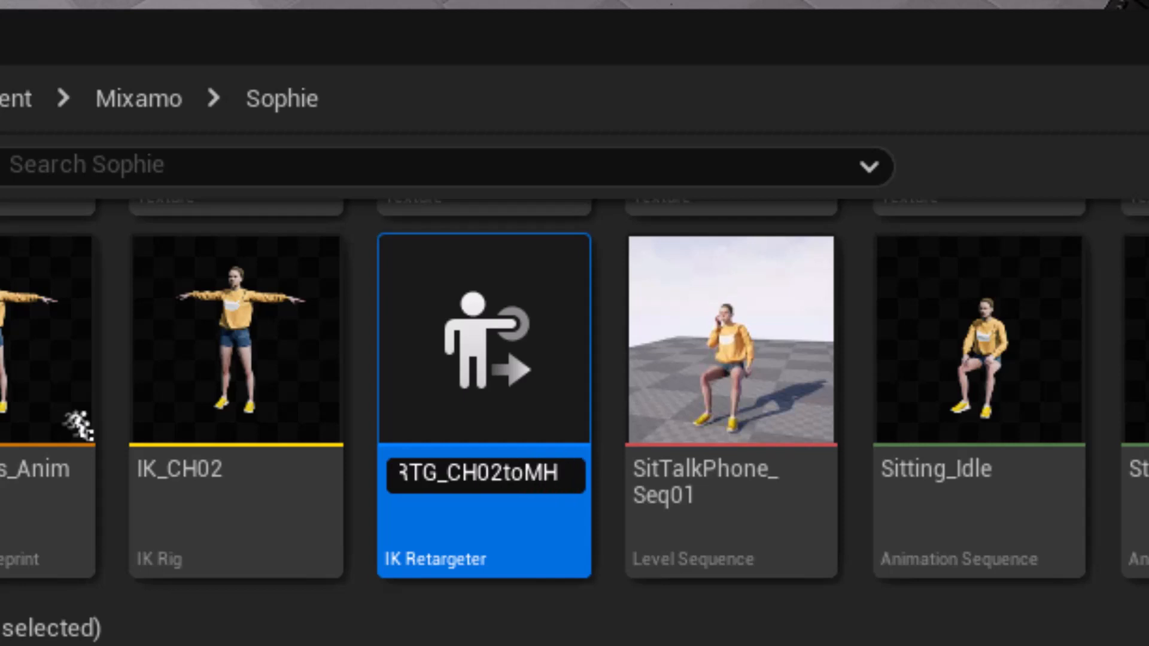
{"action": "key", "text": "Return"}
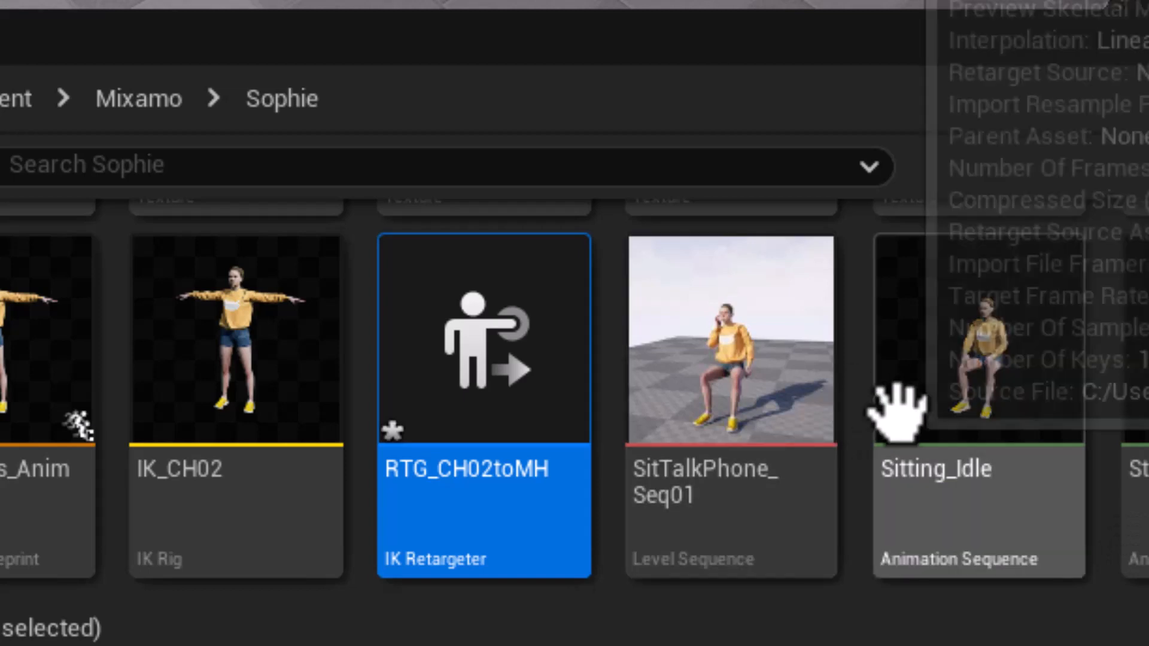
Open RTG_CH02toMH and assign IK_CH02 as the source IK rig and IK_metahuman as the target IK rig.
{"action": "double_click", "coordinate": [509, 359]}
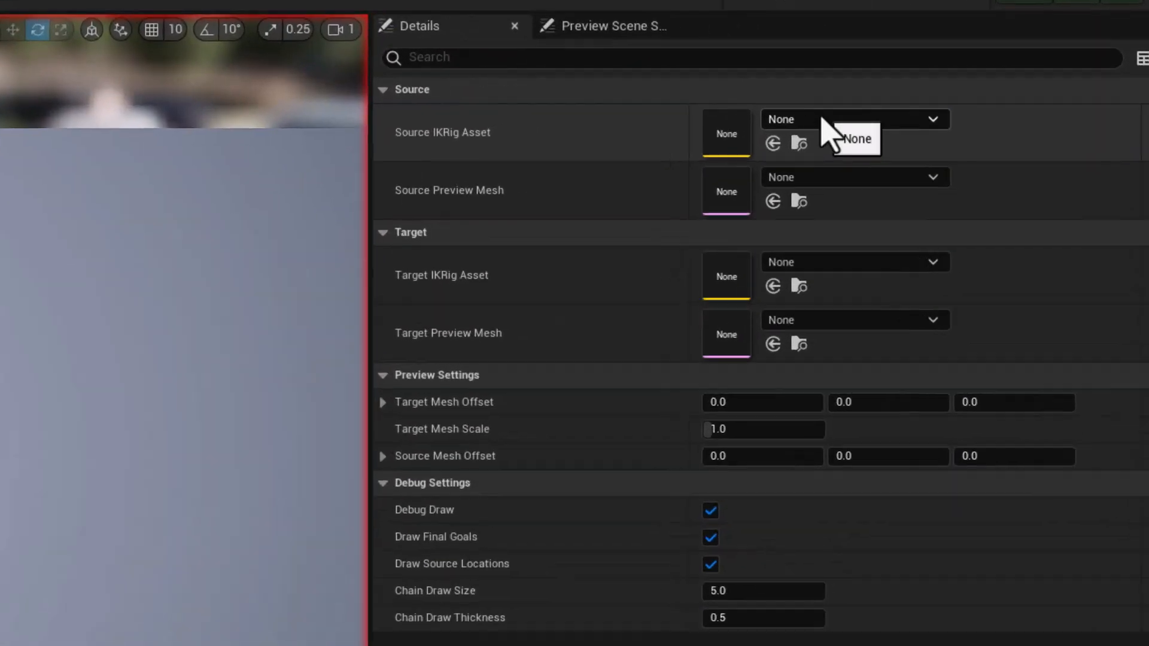
{"action": "left_click", "coordinate": [823, 119]}
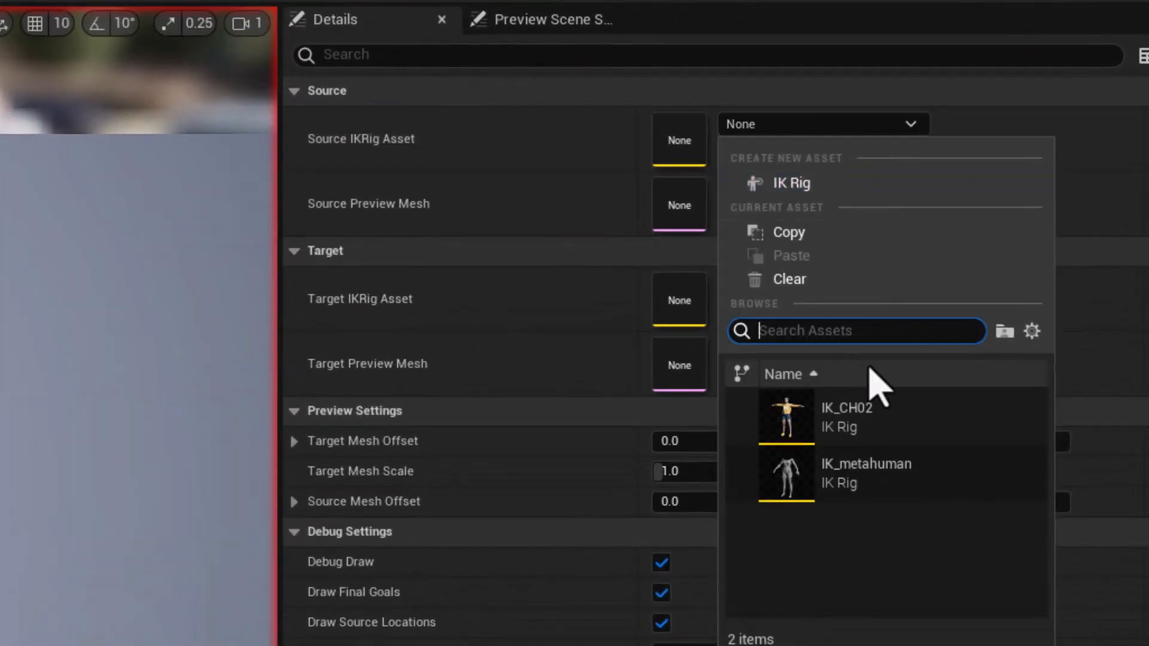
{"action": "left_click", "coordinate": [853, 419]}
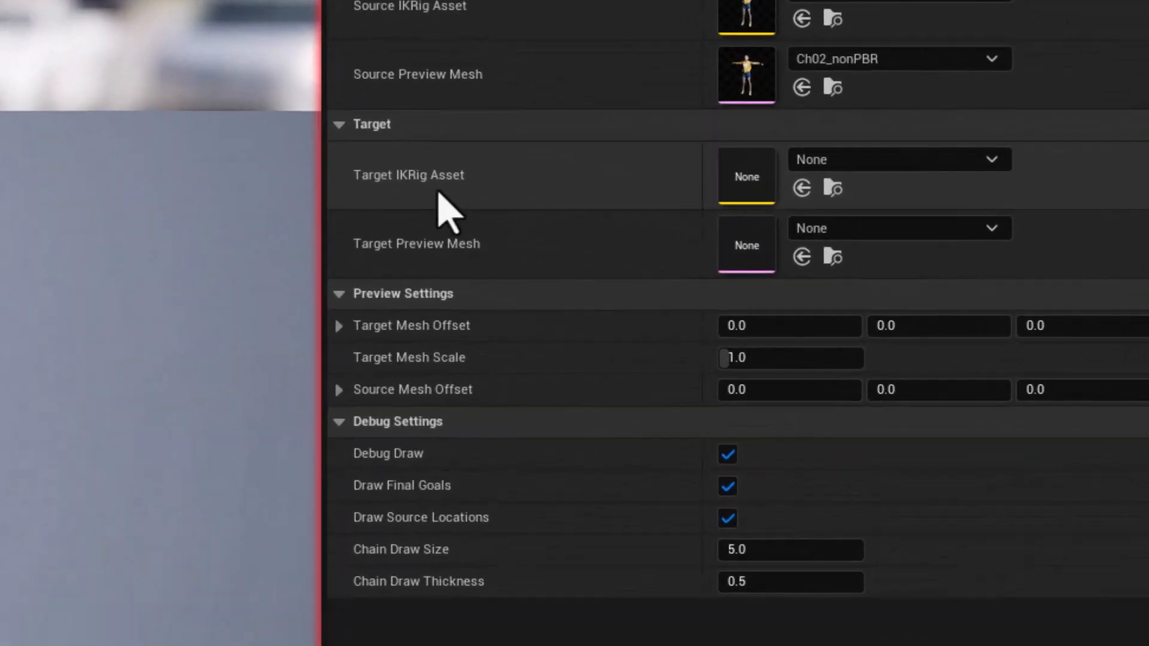
{"action": "left_click", "coordinate": [915, 178]}
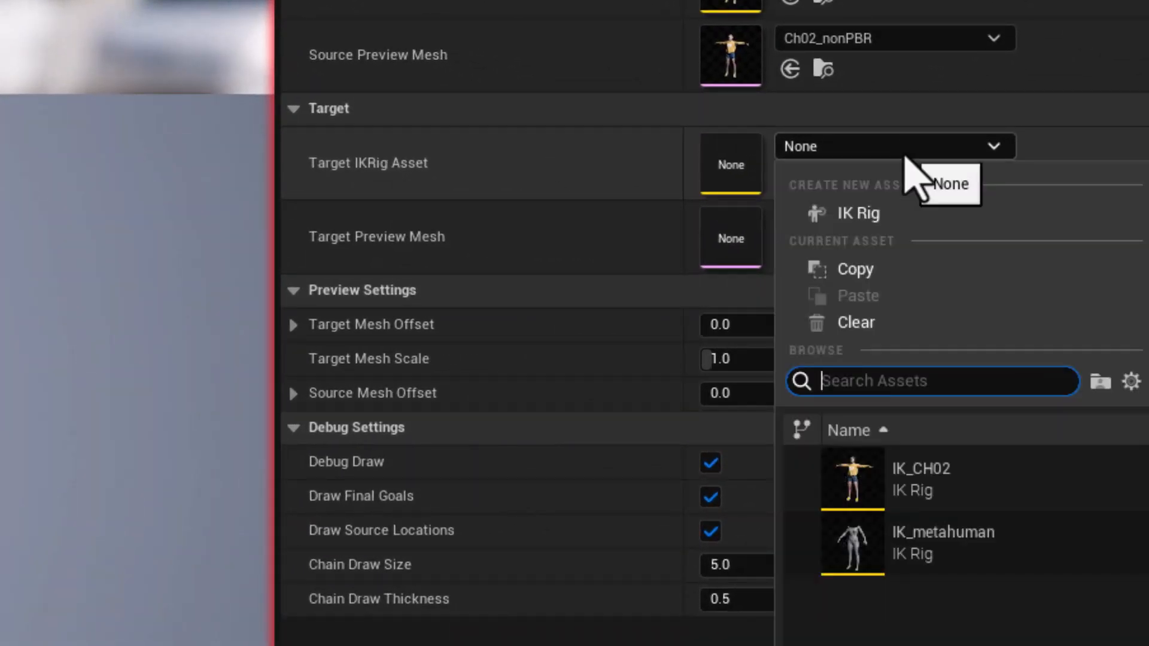
{"action": "left_click", "coordinate": [932, 551]}
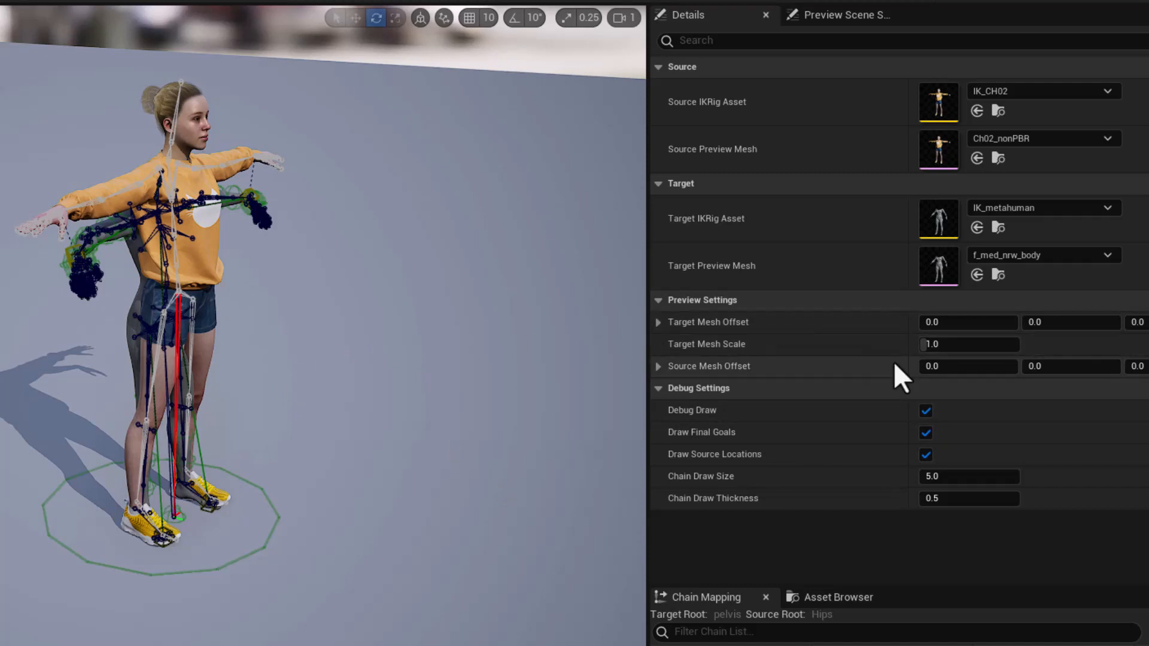
Set the target mesh's Y offset to about 66.5 and its preview mesh to m_med_nrw_body_preview.
{"action": "left_click_drag", "start_coordinate": [1039, 324], "coordinate": [1089, 324]}
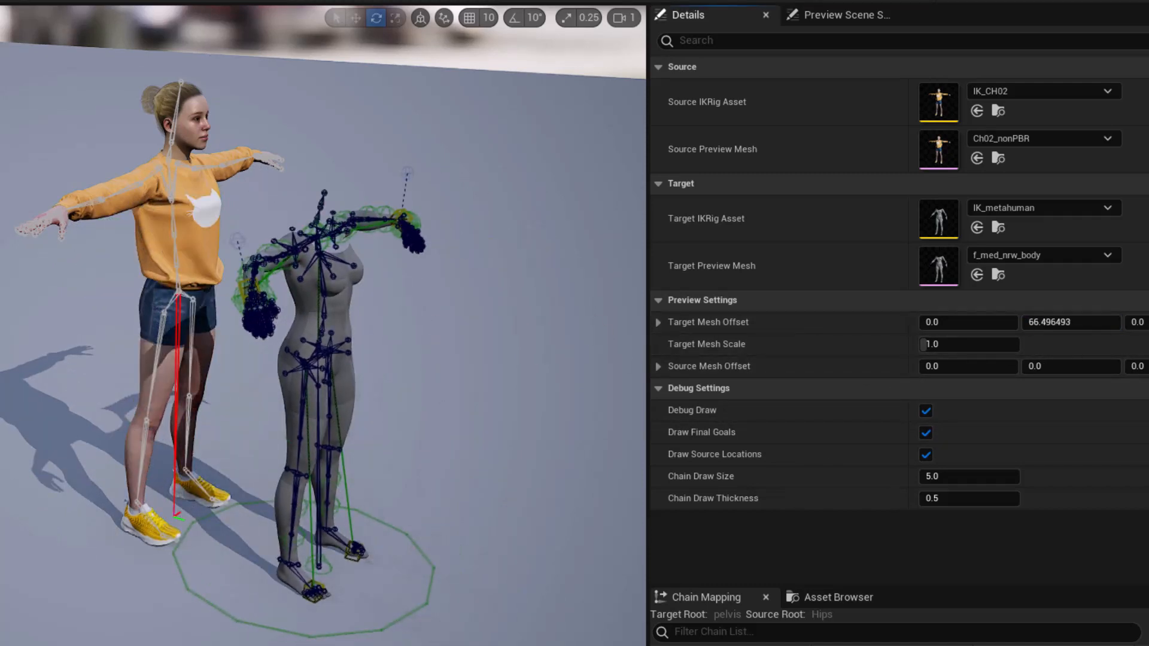
{"action": "mouse_move", "coordinate": [375, 325]}
{"action": "left_mouse_down", "text": "alt"}
{"action": "mouse_move", "coordinate": [329, 338]}
{"action": "mouse_move", "coordinate": [374, 326]}
{"action": "left_mouse_up", "text": "alt"}
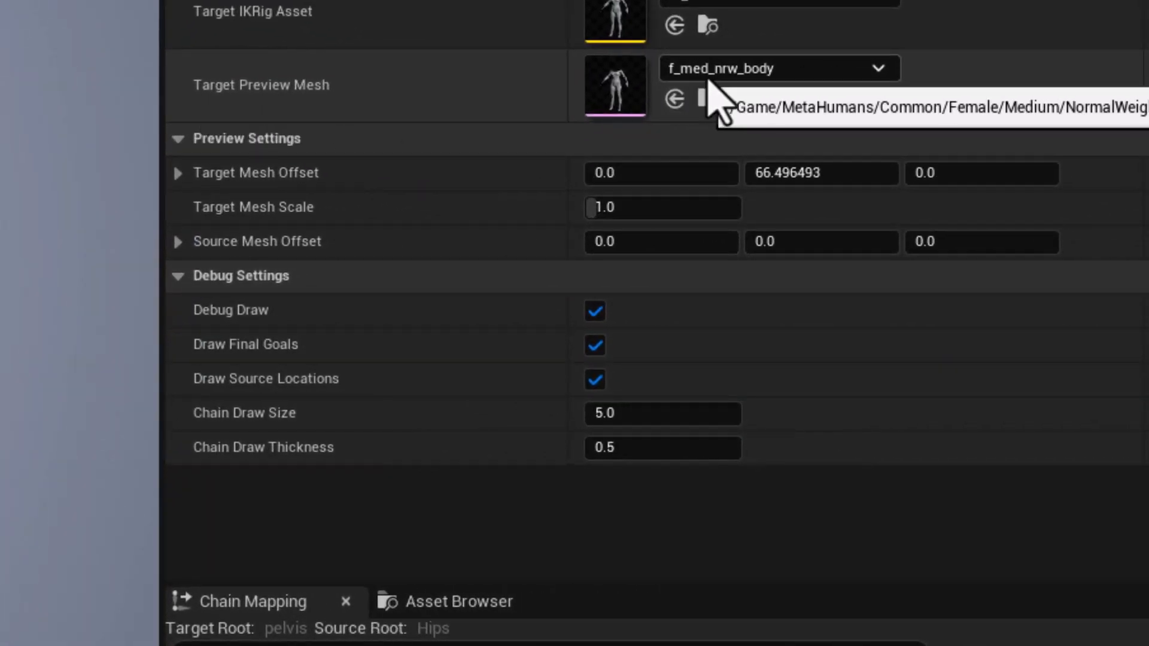
{"action": "left_click", "coordinate": [804, 77]}
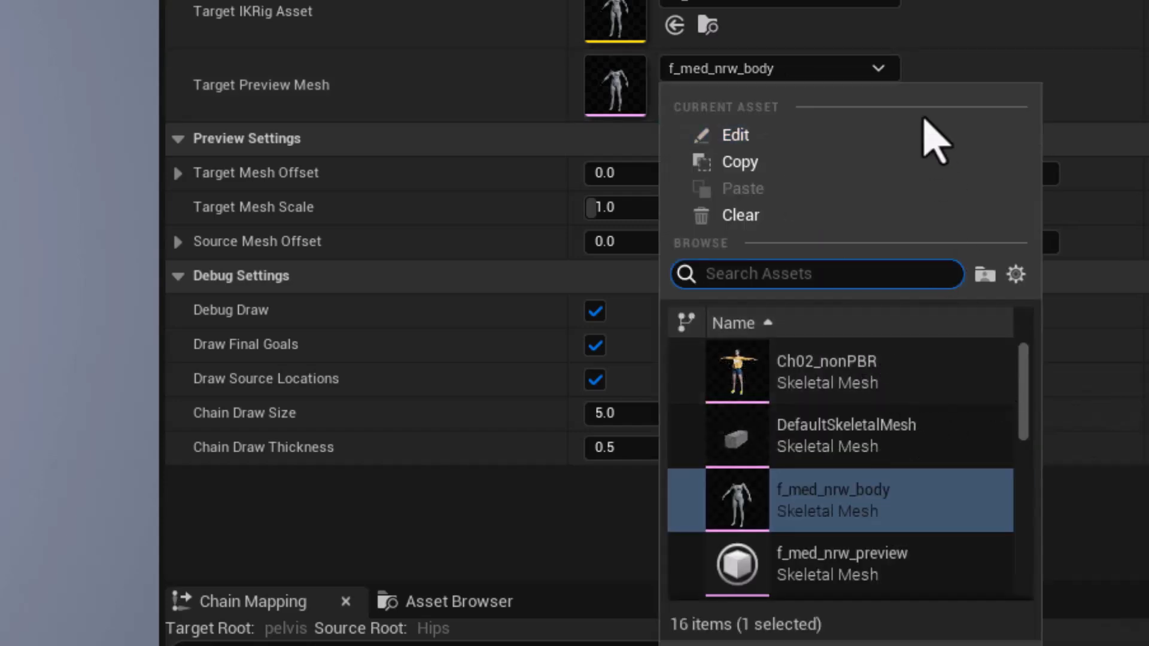
{"action": "type", "text": "m_med"}
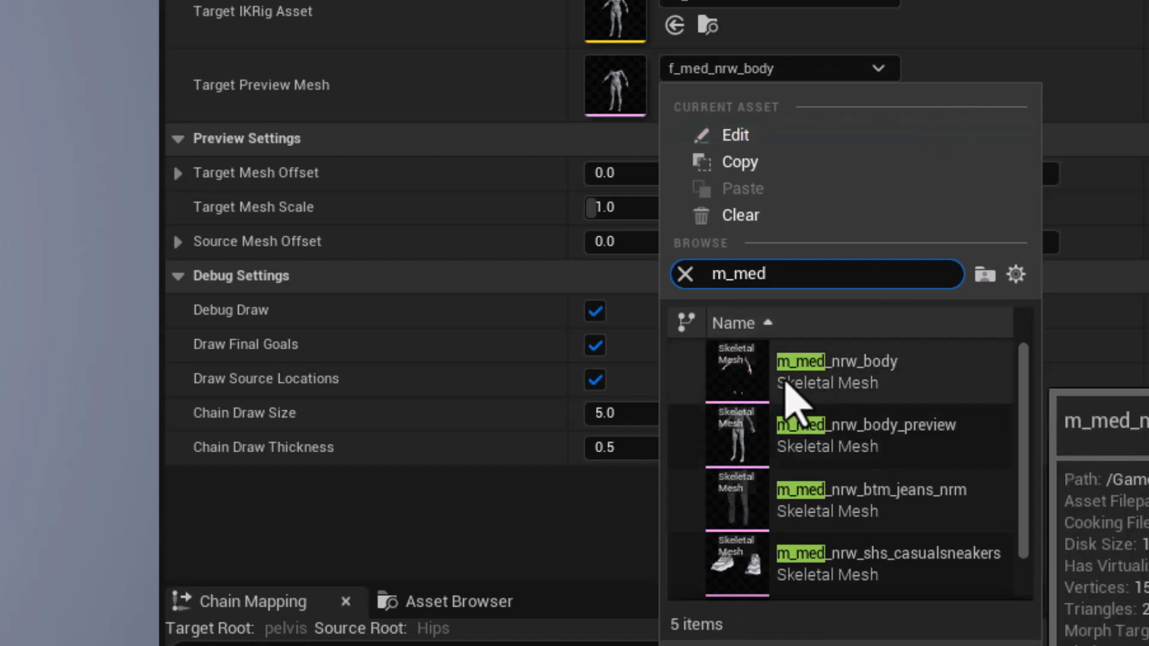
{"action": "left_click", "coordinate": [852, 460]}
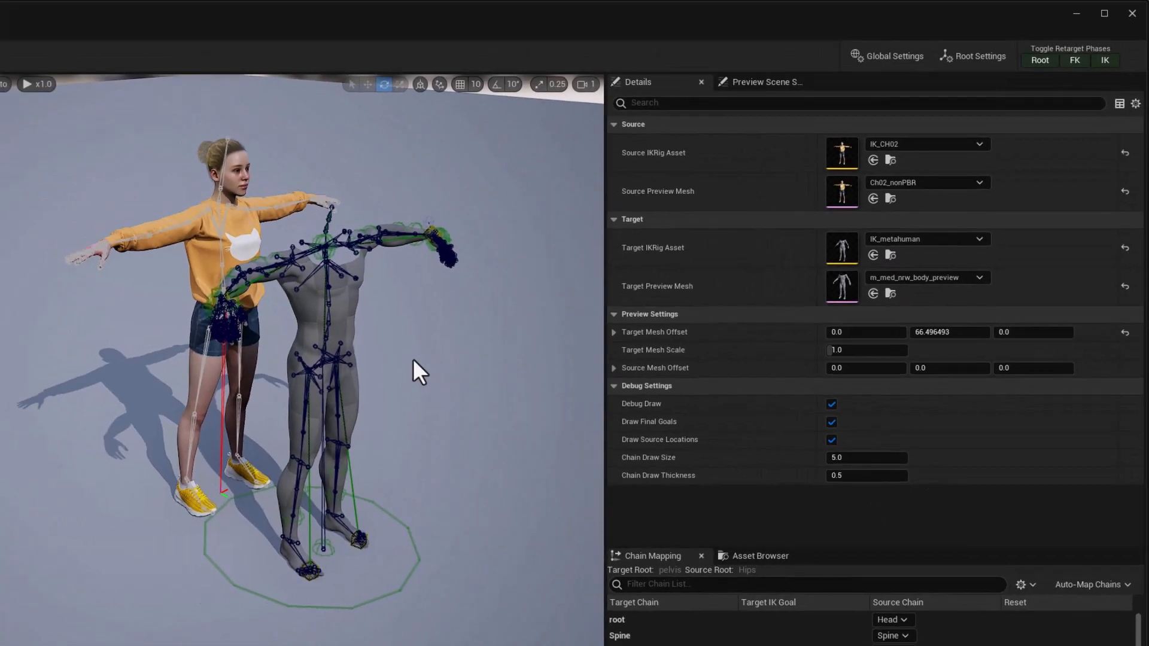
Compare the source and target characters' reference poses from several angles, and check the source and target bone hierarchies.
{"action": "left_click_drag", "start_coordinate": [455, 349], "coordinate": [339, 369], "text": "alt"}
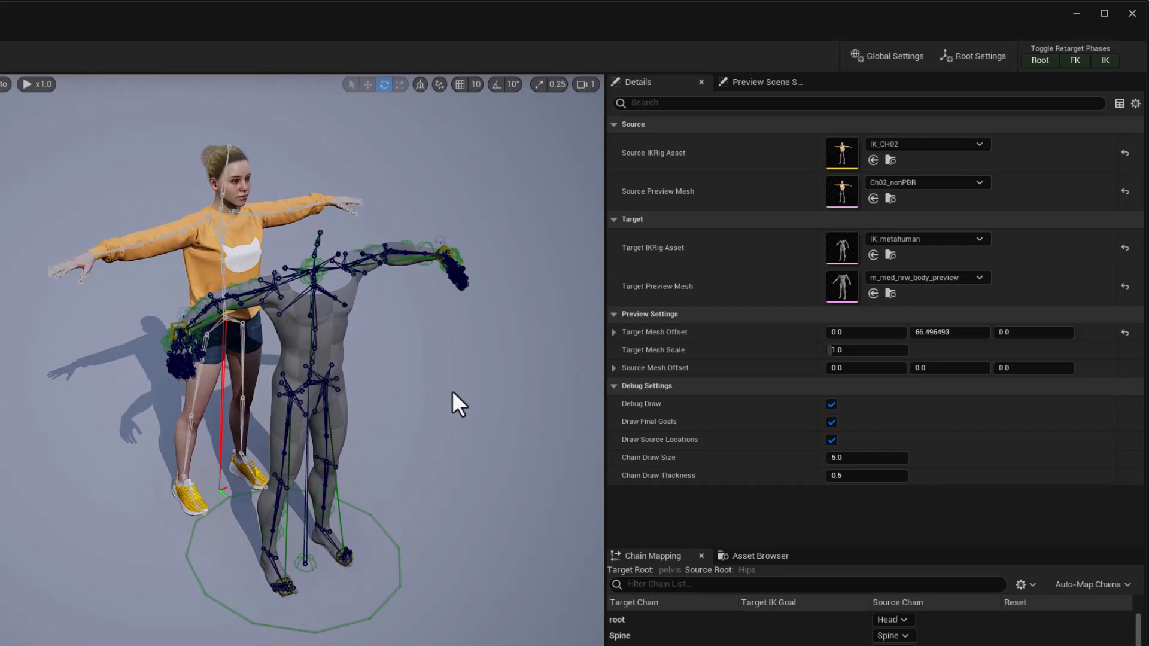
{"action": "left_click_drag", "start_coordinate": [451, 390], "coordinate": [436, 416], "text": "alt"}
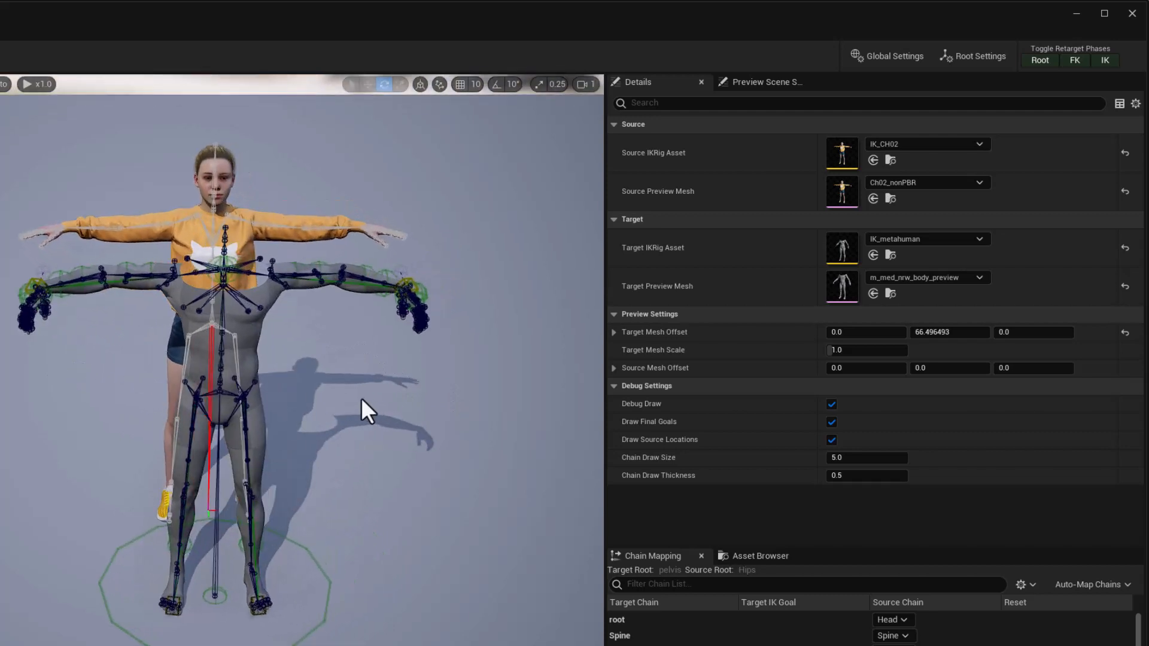
{"action": "right_click_drag", "start_coordinate": [310, 386], "coordinate": [287, 374]}
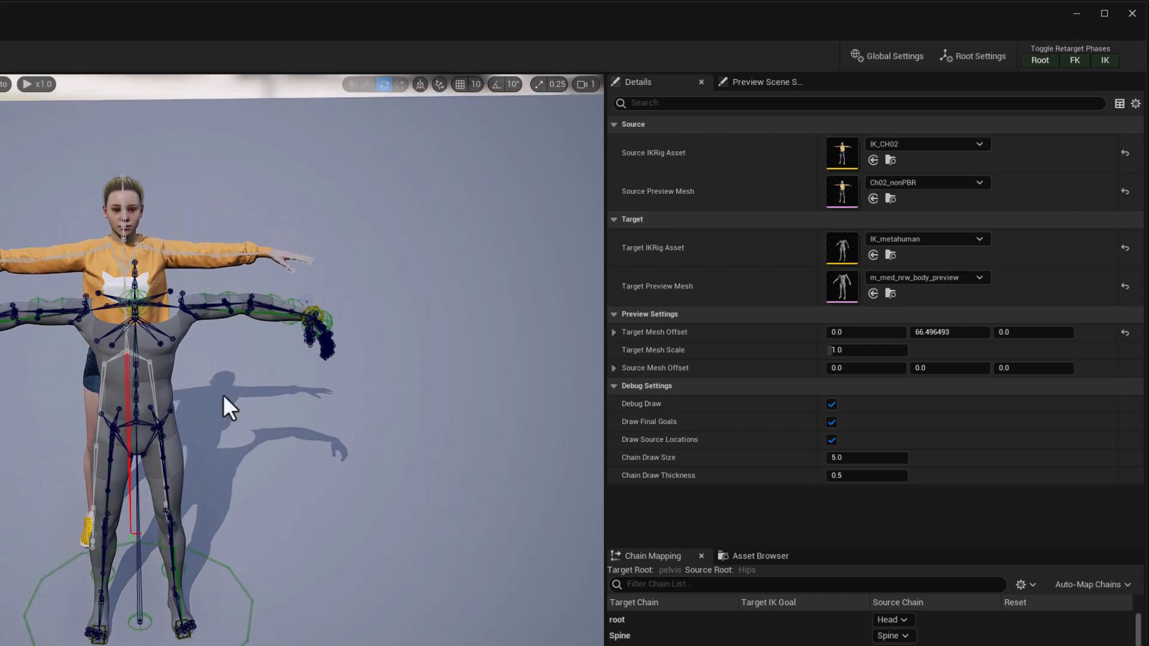
{"action": "right_click_drag", "start_coordinate": [224, 395], "coordinate": [200, 394]}
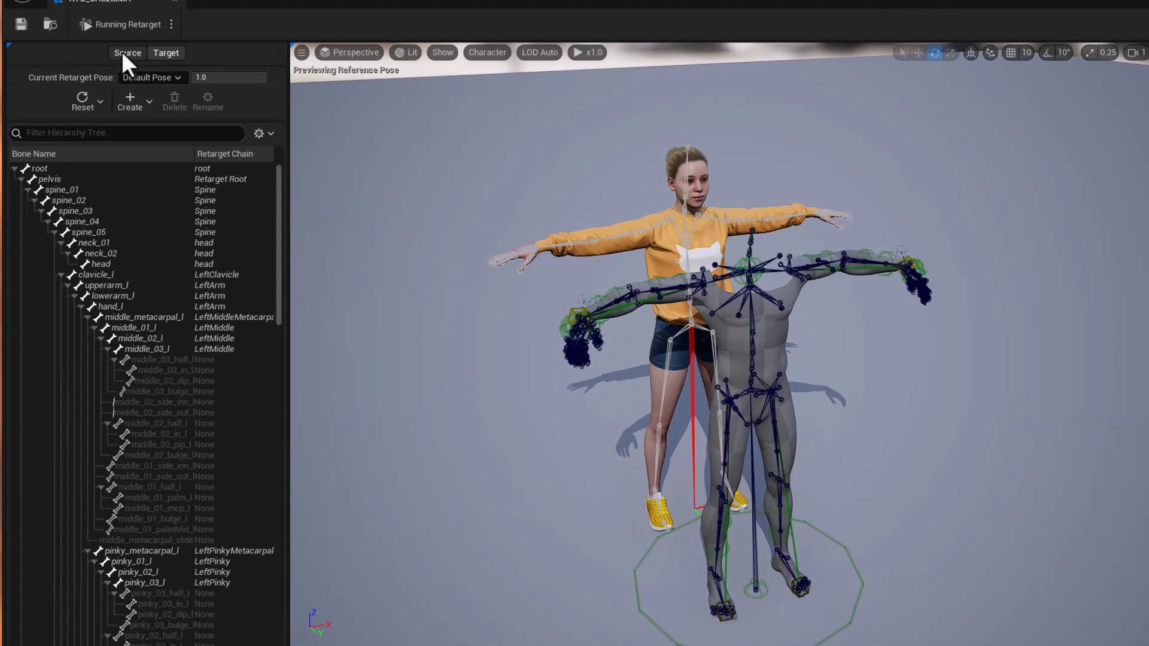
{"action": "left_click", "coordinate": [121, 52]}
{"action": "left_click", "coordinate": [160, 53]}
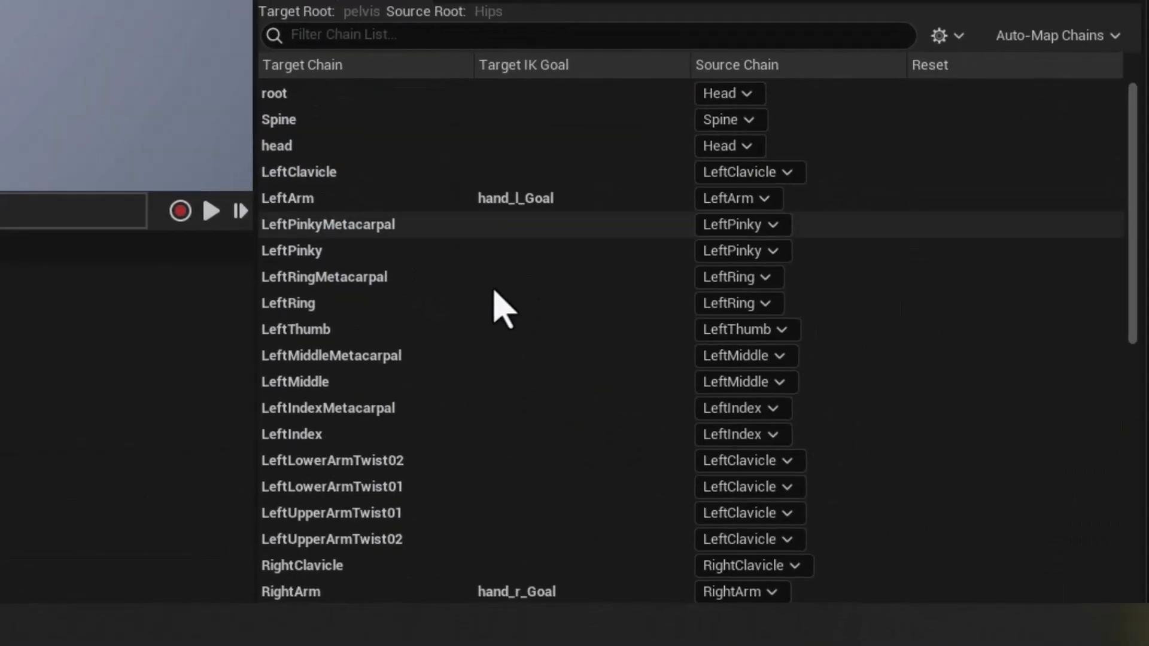
Review which source chain is mapped to each target chain, and check the options for auto-mapping or clearing the mappings.
{"action": "scroll", "coordinate": [486, 340], "scroll_direction": "down", "scroll_amount": 1}
{"action": "scroll", "coordinate": [486, 339], "scroll_direction": "down", "scroll_amount": 1}
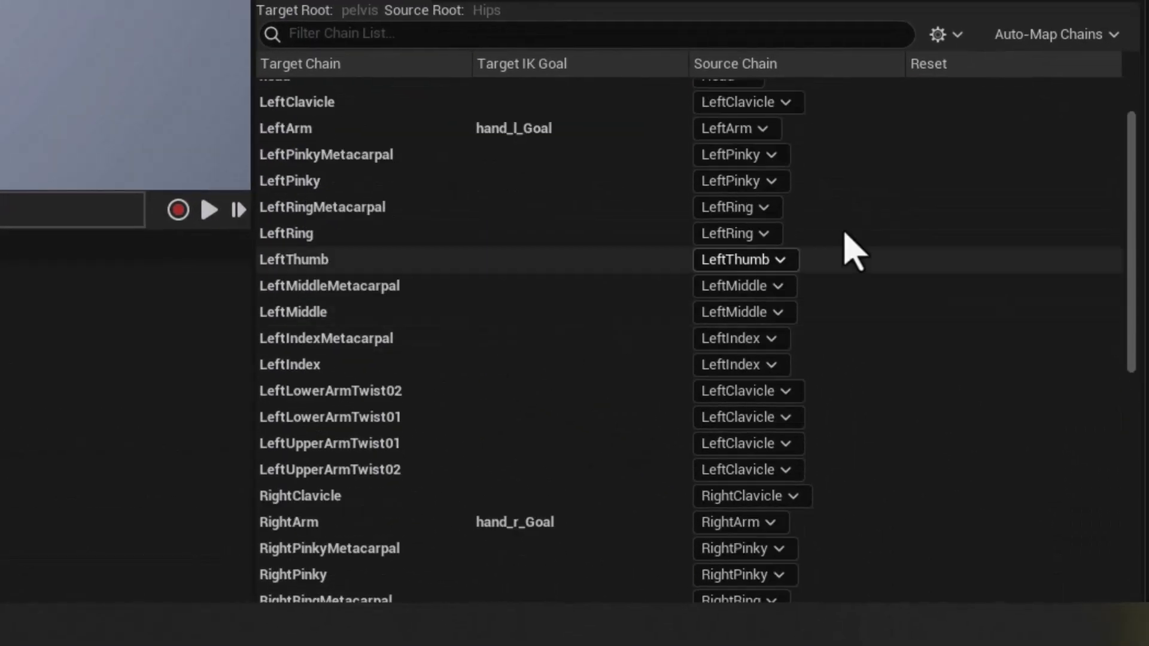
{"action": "scroll", "coordinate": [493, 354], "scroll_direction": "up", "scroll_amount": 1}
{"action": "scroll", "coordinate": [494, 357], "scroll_direction": "up", "scroll_amount": 1}
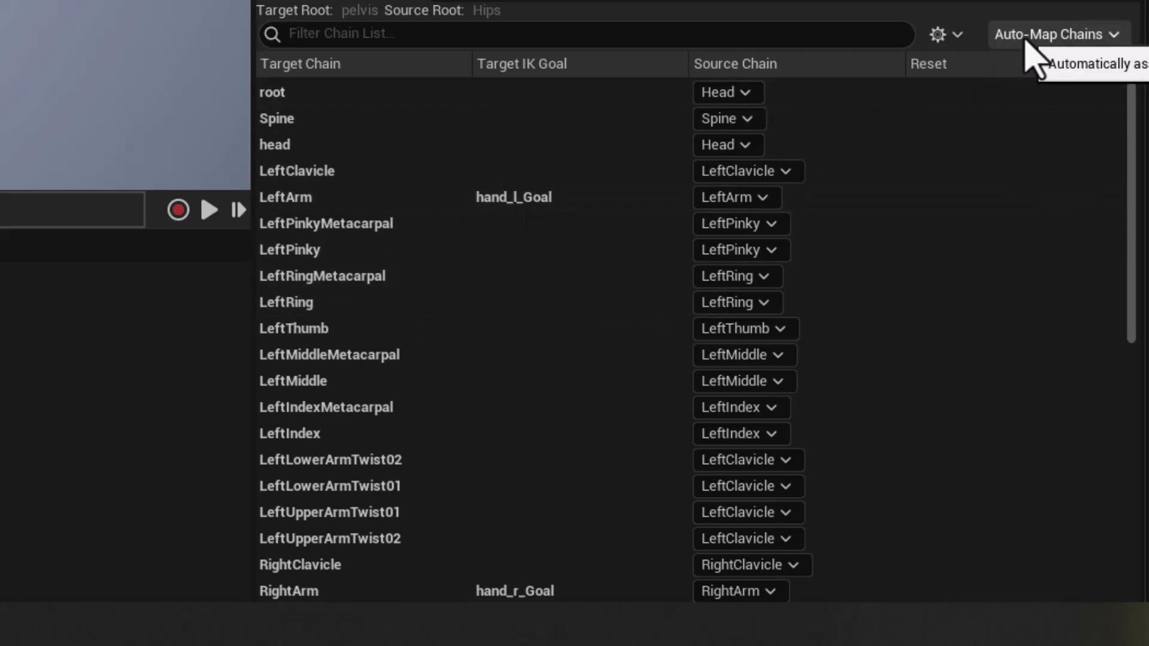
{"action": "left_click", "coordinate": [1050, 37]}
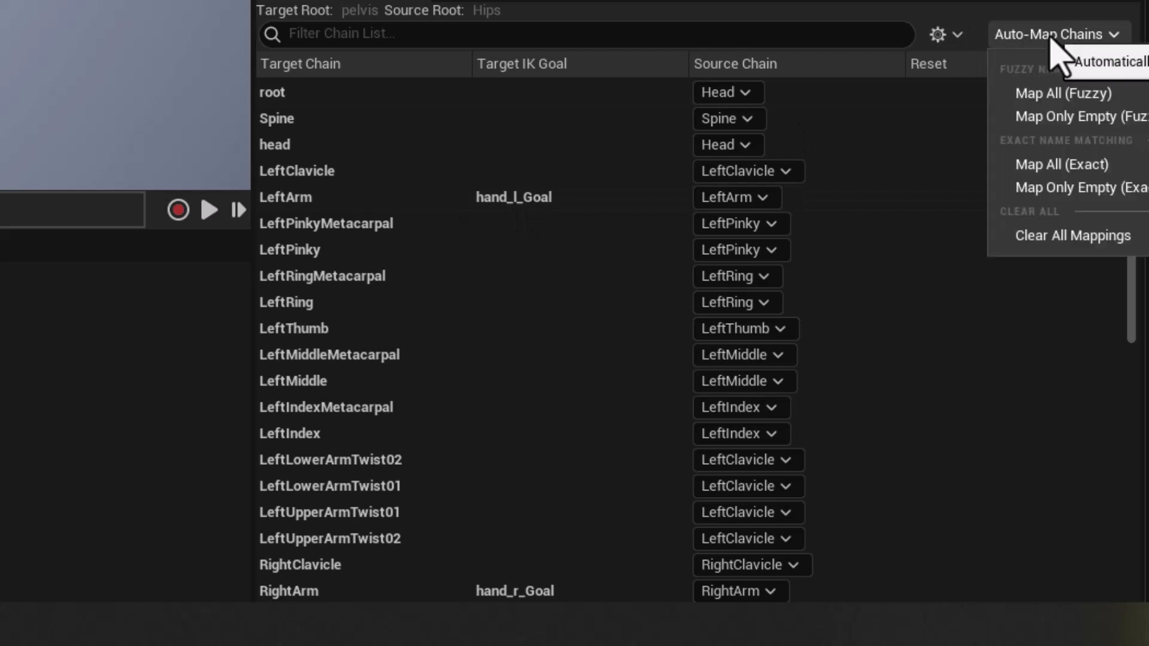
{"action": "left_click", "coordinate": [1051, 238]}
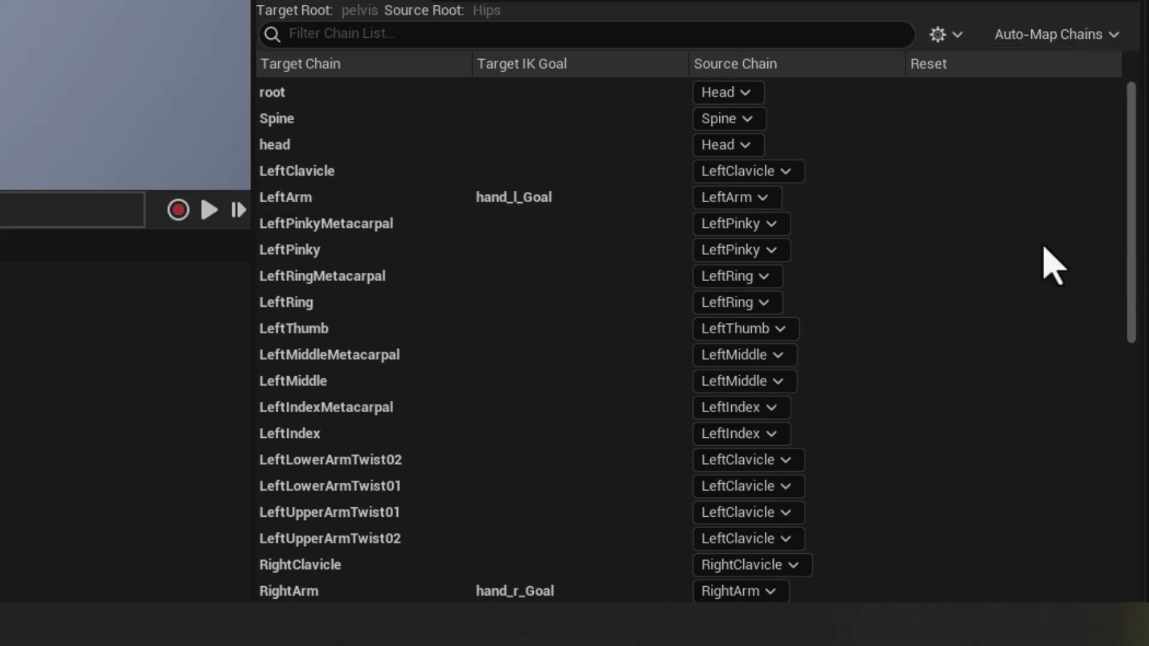
Clear all existing chain mappings and auto-map the source chains to the target chains using exact name matching.
{"action": "scroll", "coordinate": [737, 390], "scroll_direction": "down", "scroll_amount": 4}
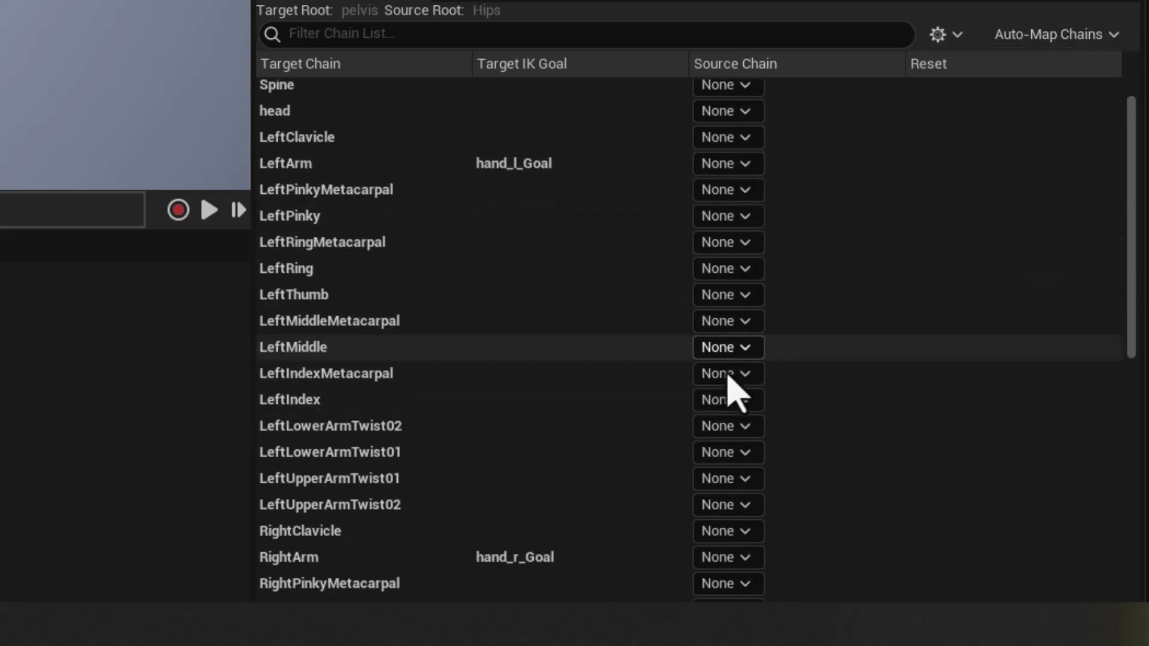
{"action": "scroll", "coordinate": [725, 380], "scroll_direction": "up", "scroll_amount": 4}
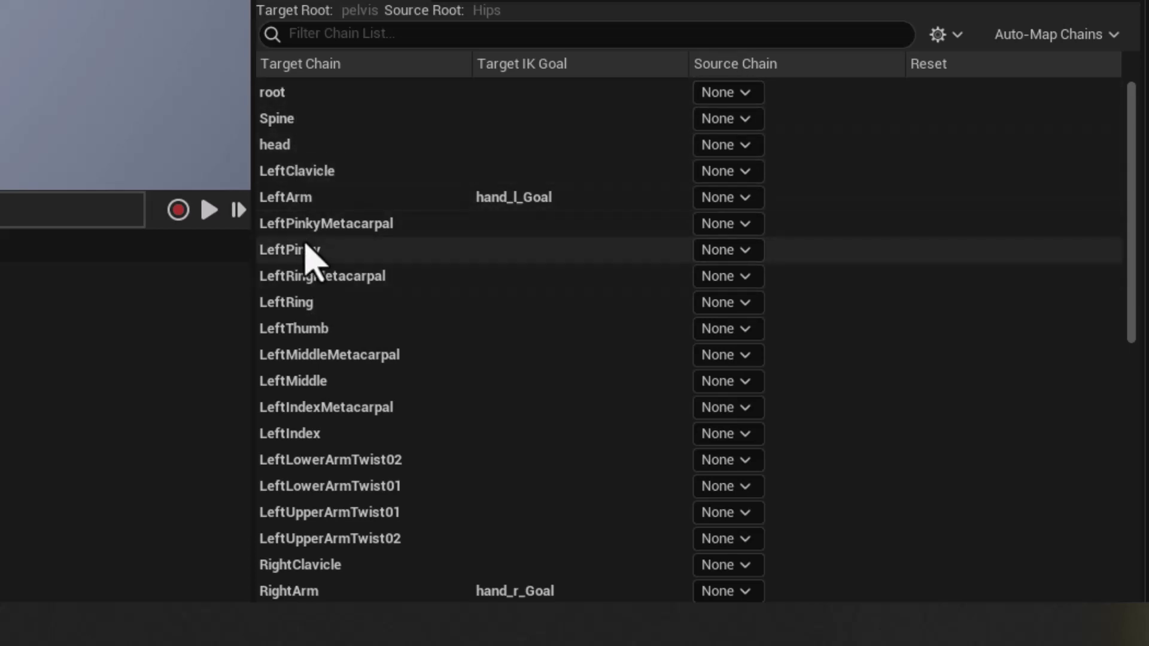
{"action": "left_click", "coordinate": [1063, 34]}
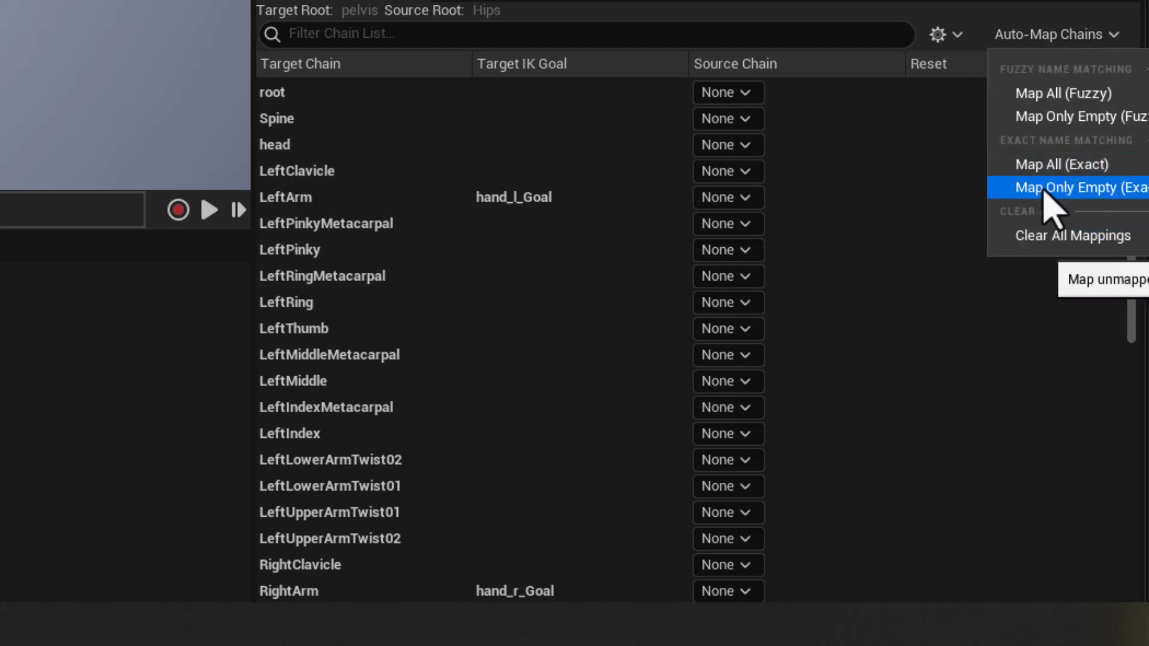
{"action": "left_click", "coordinate": [1105, 199]}
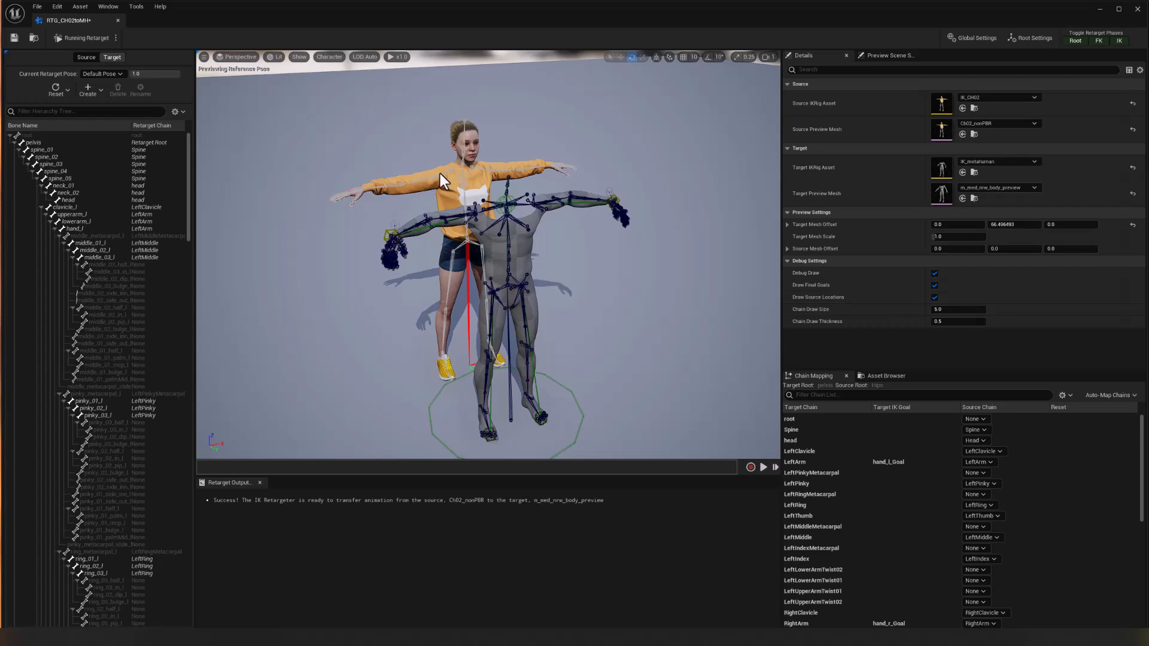
Set the target mesh's Y offset to 0 so the target overlaps the source character.
{"action": "left_click", "coordinate": [996, 224]}
{"action": "type", "text": "0"}
{"action": "key", "text": "Return"}
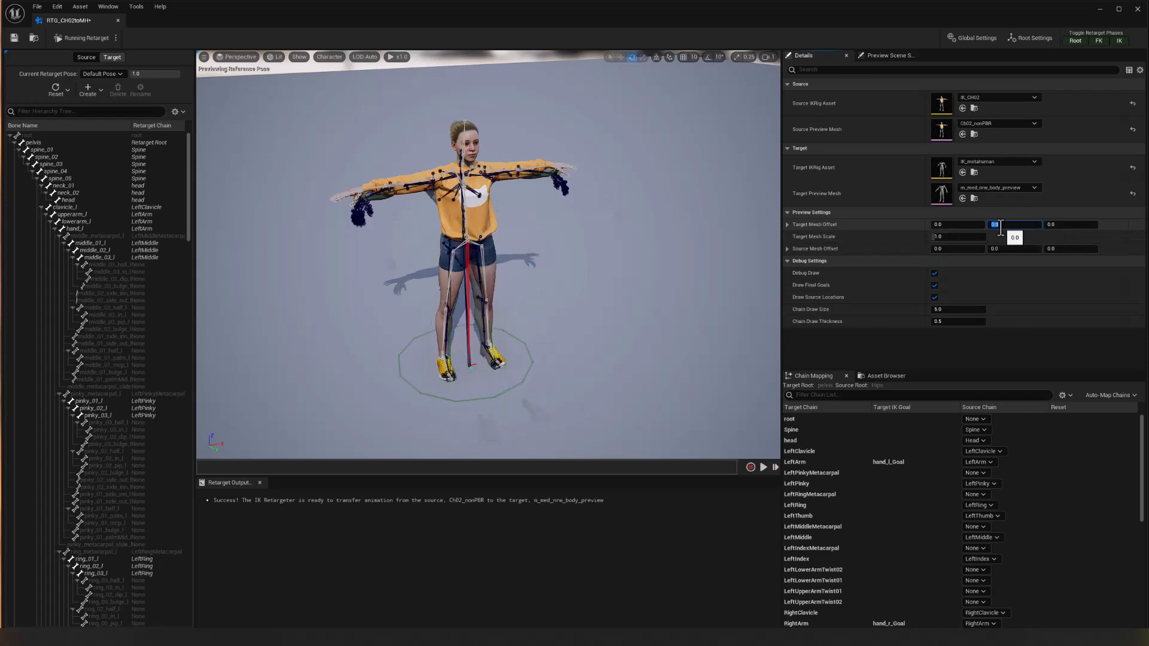
Set the target mesh scale to 1.04 to match the source character's height.
{"action": "left_click_drag", "start_coordinate": [609, 251], "coordinate": [655, 221], "text": "alt"}
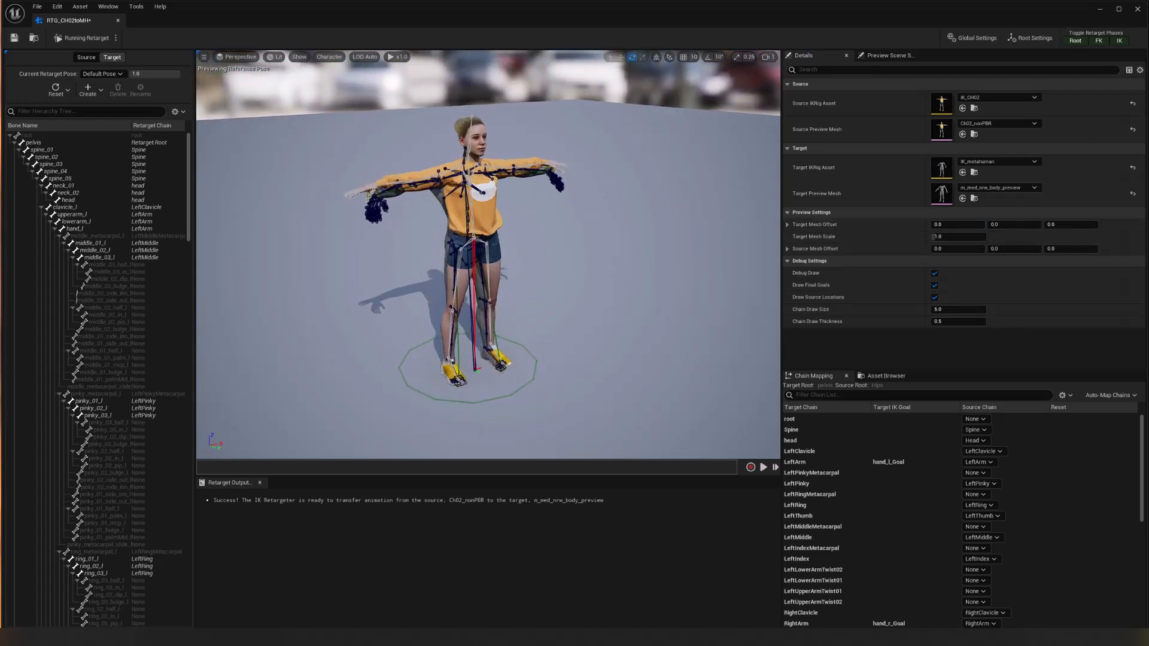
{"action": "right_click_drag", "start_coordinate": [629, 263], "coordinate": [679, 269], "text": "alt"}
{"action": "left_click_drag", "start_coordinate": [628, 263], "coordinate": [755, 276], "text": "alt"}
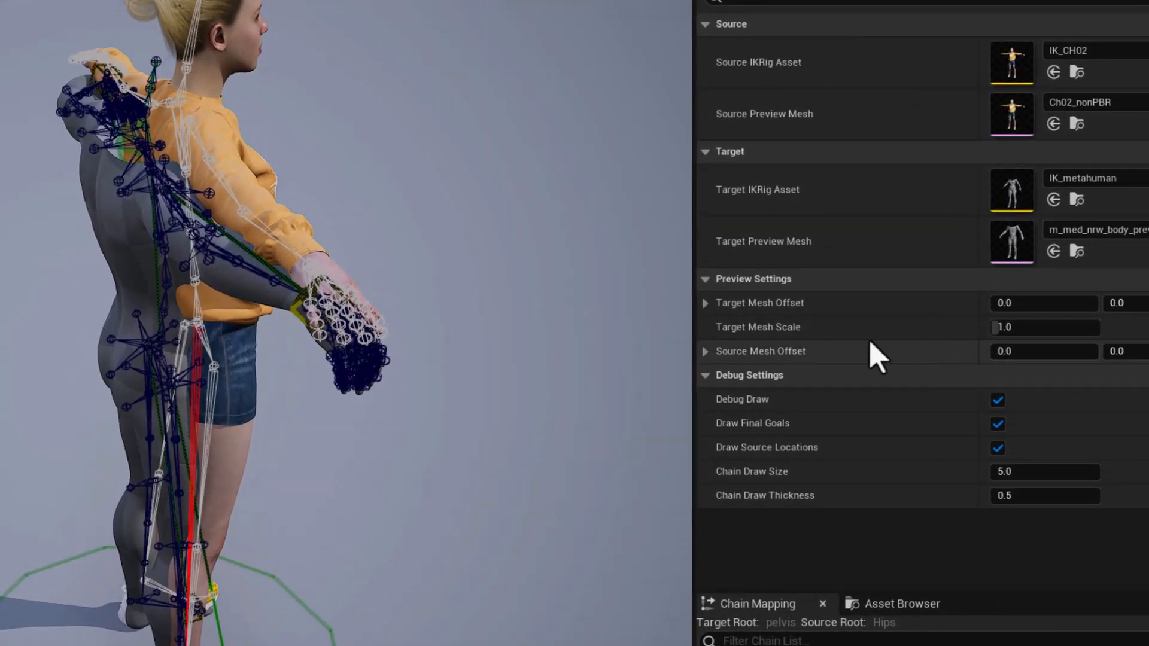
{"action": "left_click", "coordinate": [1044, 328]}
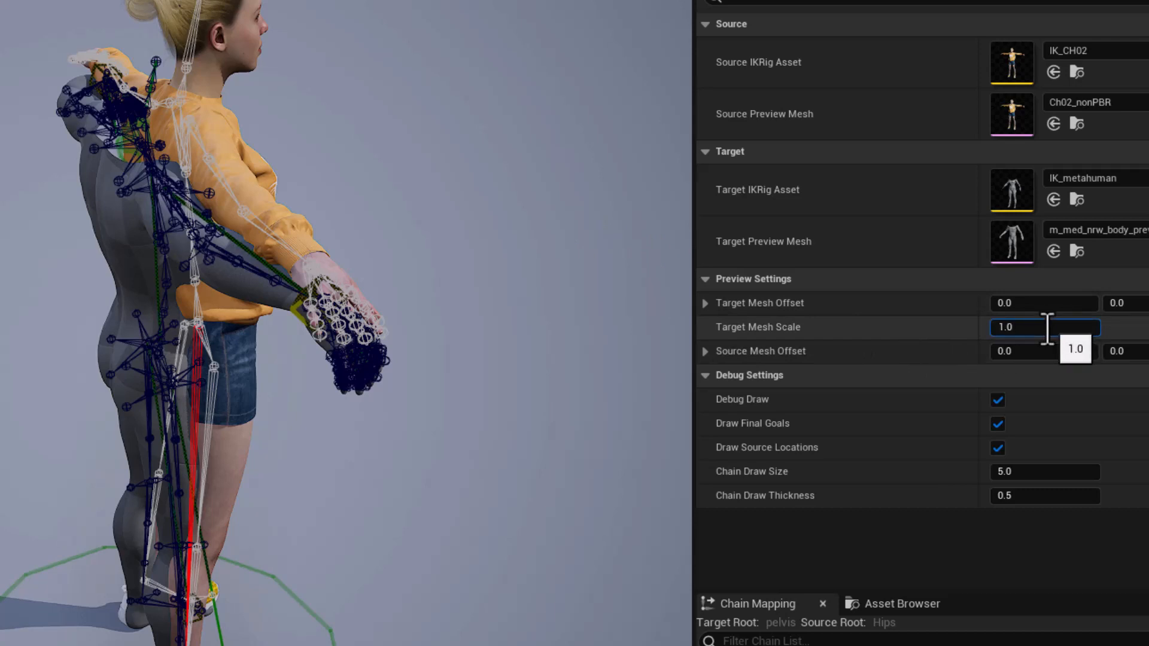
{"action": "key", "text": "Return"}
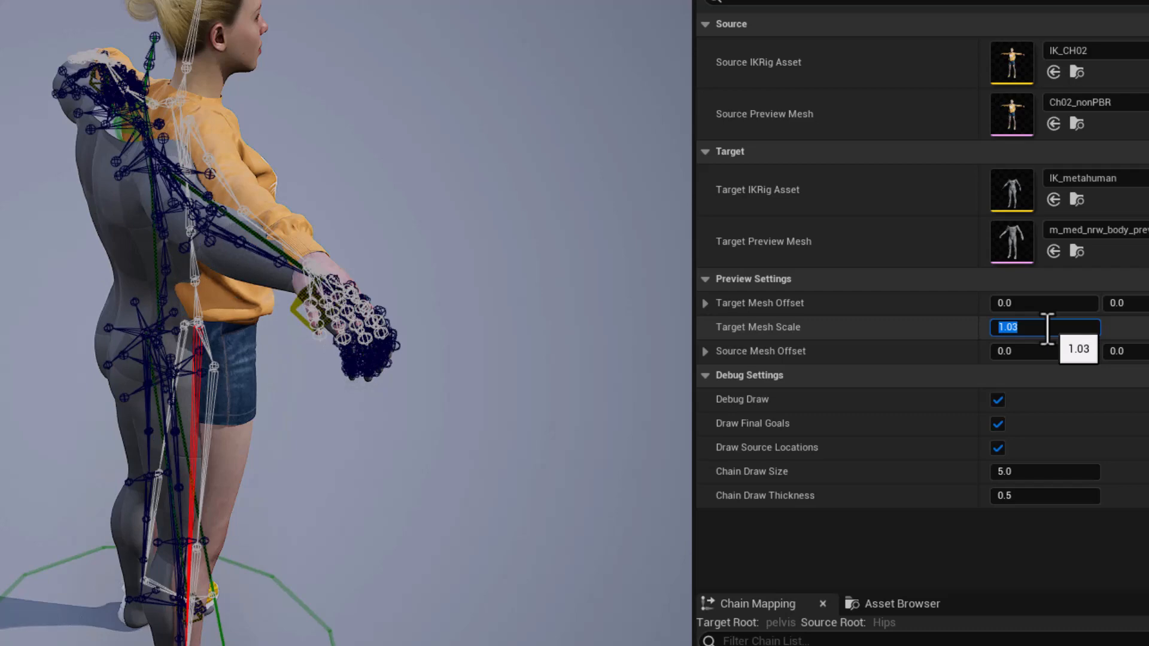
{"action": "left_click_drag", "start_coordinate": [1024, 329], "coordinate": [1013, 330]}
{"action": "type", "text": "4"}
{"action": "key", "text": "Return"}
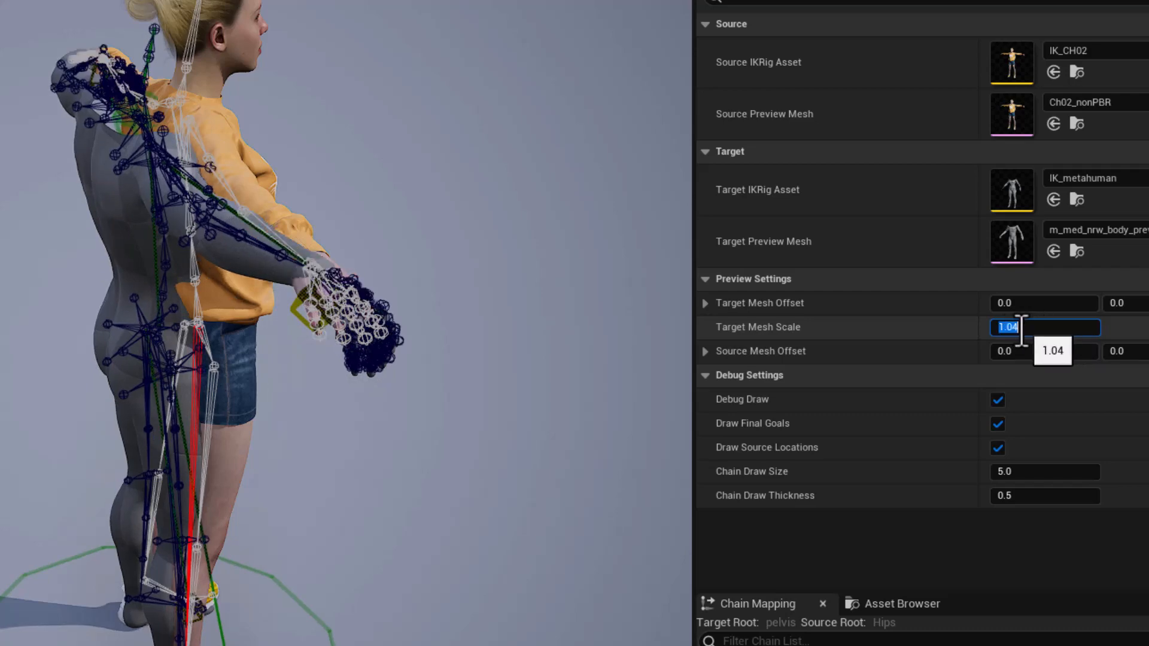
Toggle the retarget pose display to compare the characters, and enter Edit Retarget Pose mode for the target skeleton.
{"action": "left_click_drag", "start_coordinate": [628, 235], "coordinate": [479, 192], "text": "alt"}
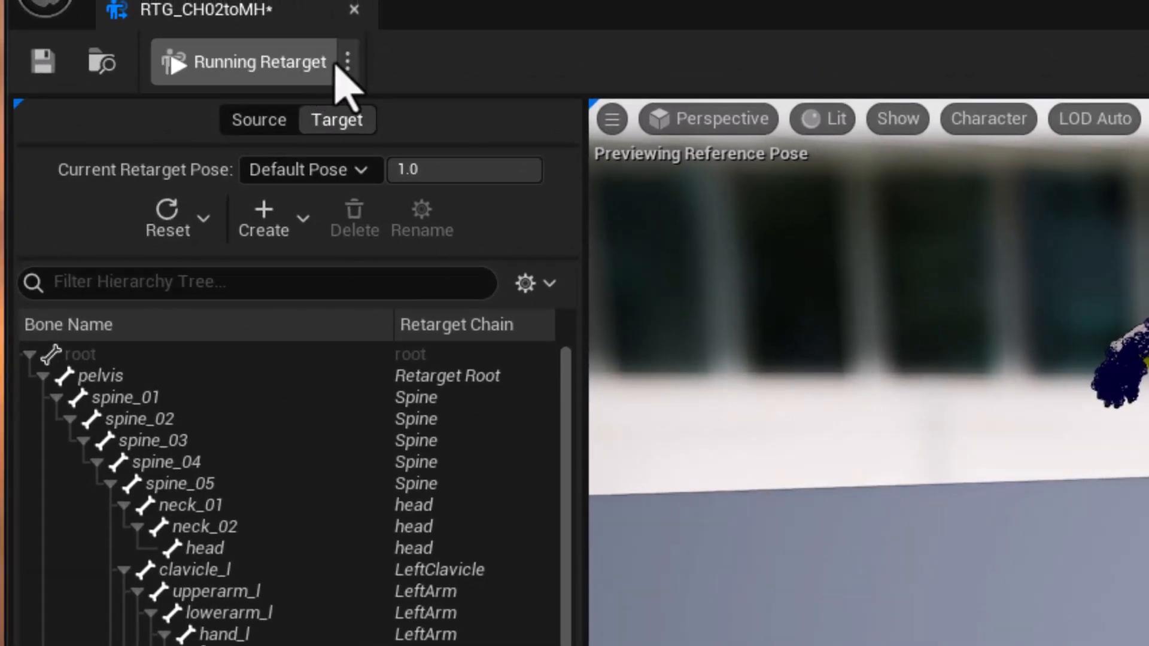
{"action": "left_click", "coordinate": [276, 66]}
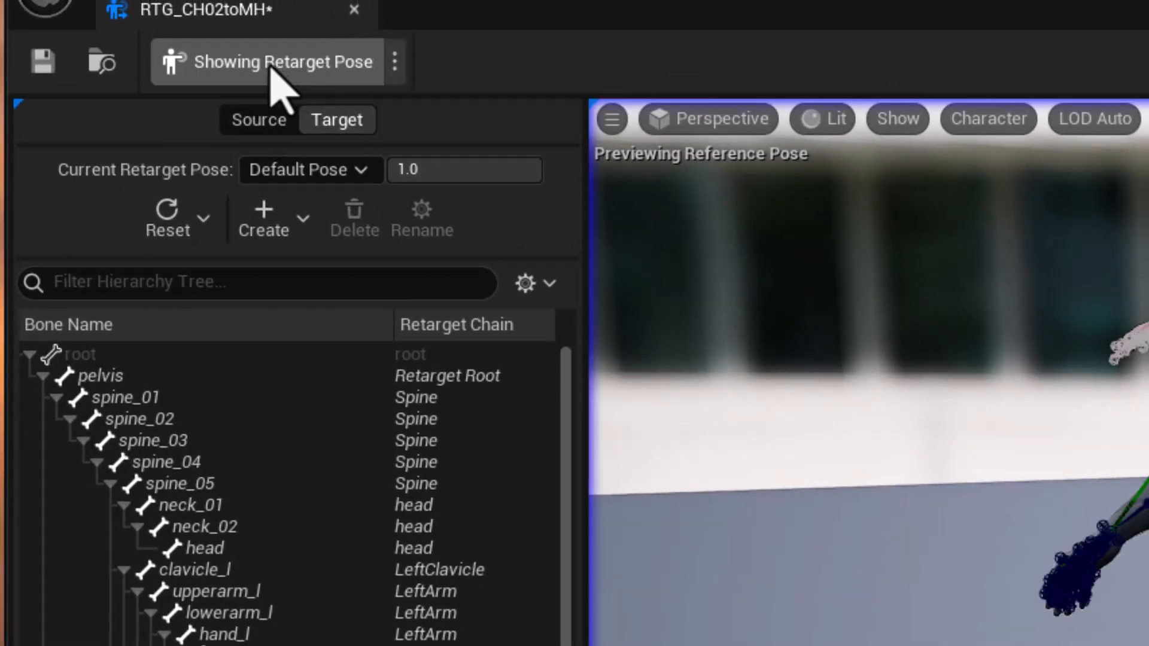
{"action": "left_click", "coordinate": [277, 66]}
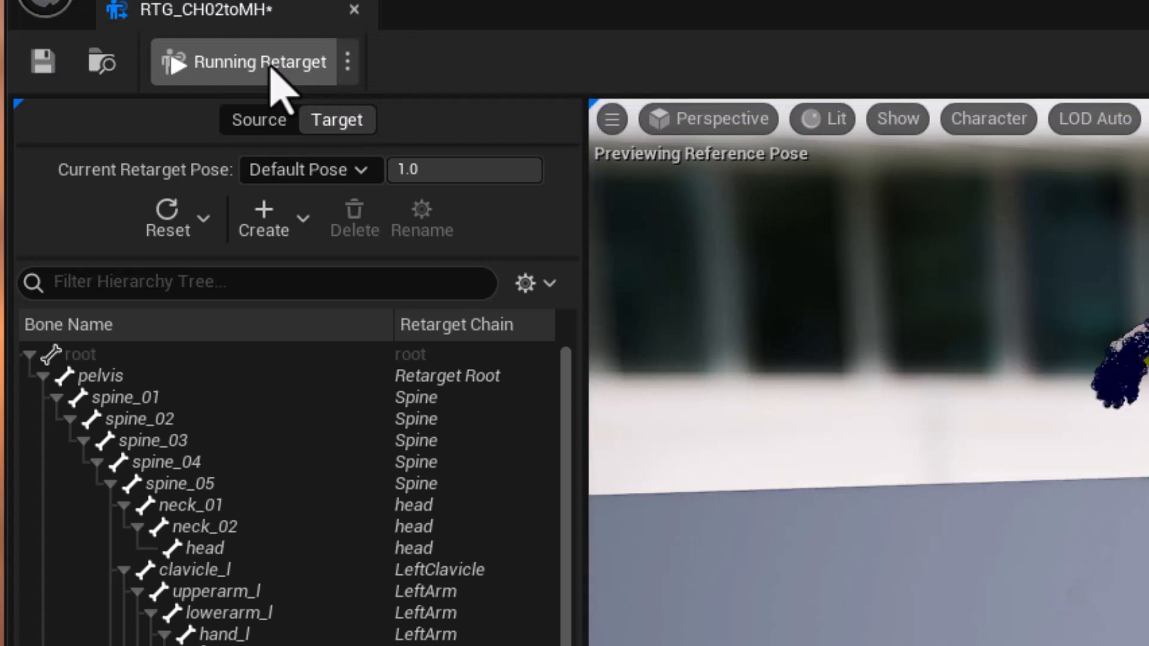
{"action": "left_click", "coordinate": [344, 66]}
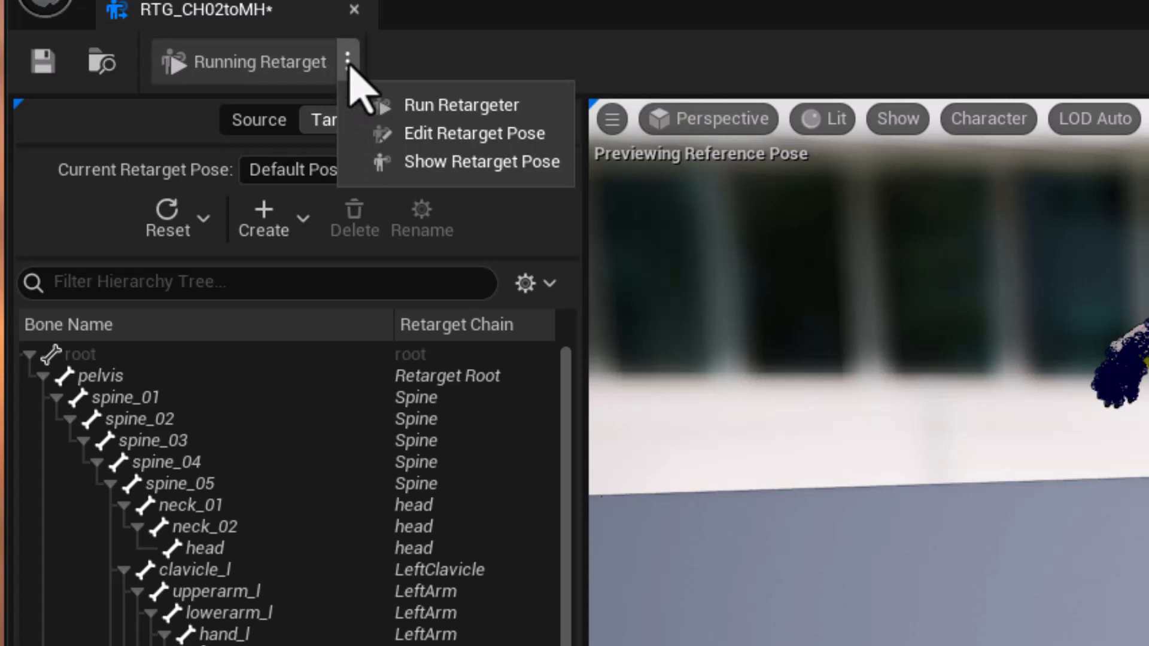
{"action": "left_click", "coordinate": [493, 133]}
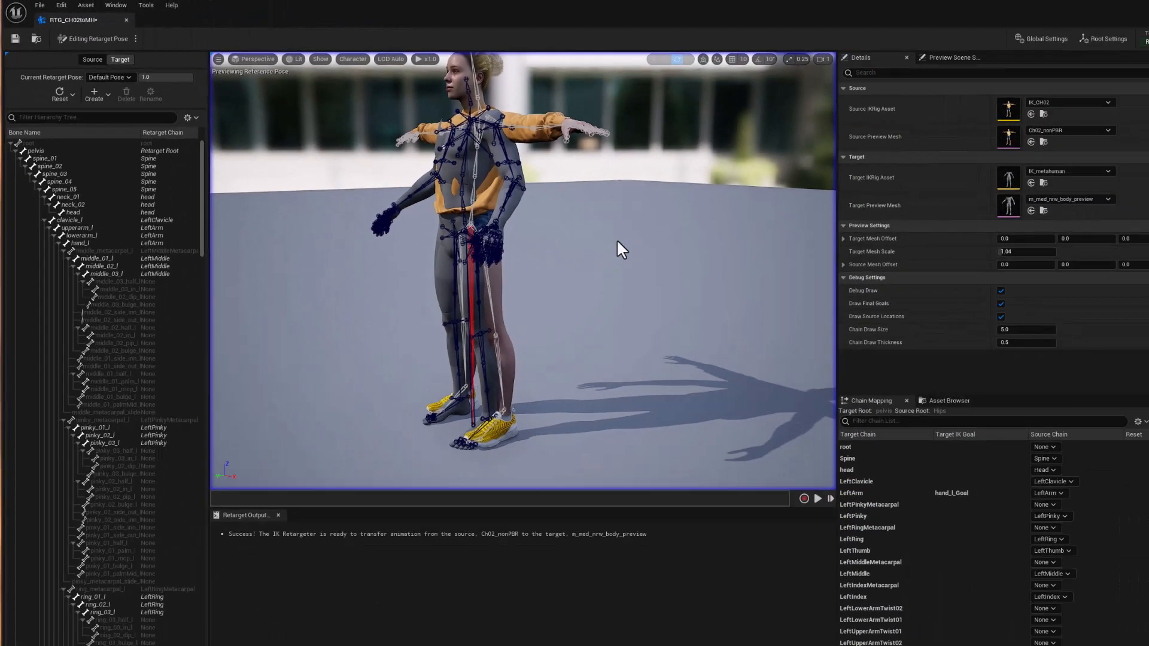
Select the MetaHuman's thigh_l bone and rotate it toward the source leg, about 1.8° in Y and 3.2° in Z.
{"action": "left_click_drag", "start_coordinate": [617, 241], "coordinate": [464, 145], "text": "alt"}
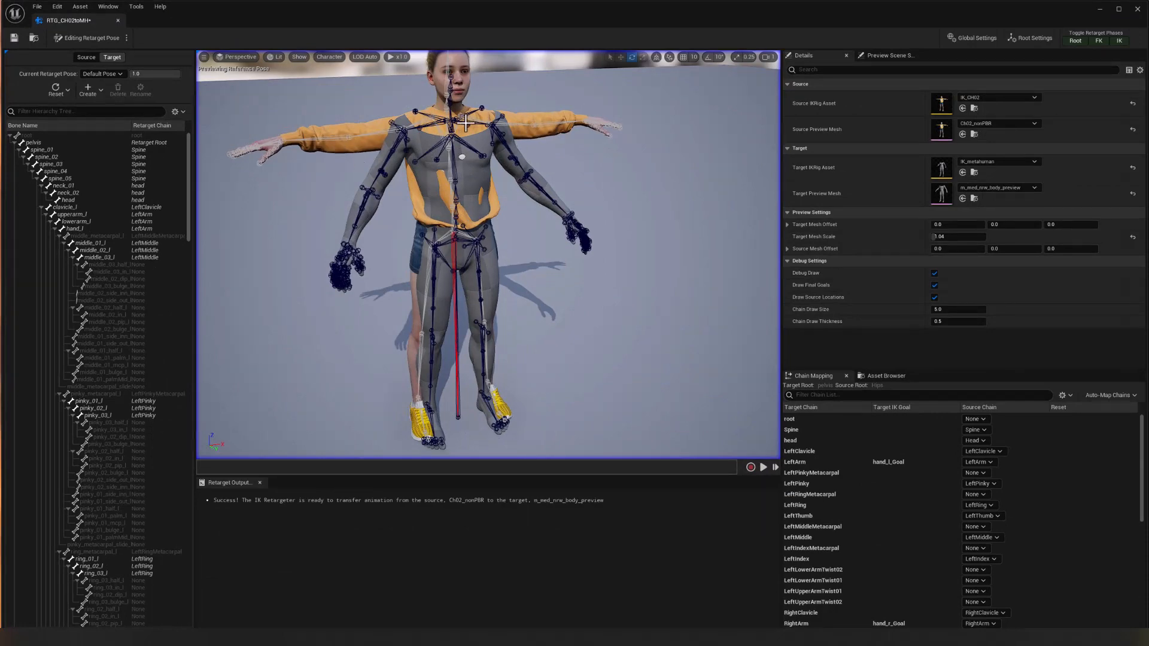
{"action": "left_click_drag", "start_coordinate": [658, 234], "coordinate": [557, 167], "text": "alt"}
{"action": "right_click_drag", "start_coordinate": [651, 239], "coordinate": [718, 239], "text": "alt"}
{"action": "right_click_drag", "start_coordinate": [600, 226], "coordinate": [623, 227], "text": "alt"}
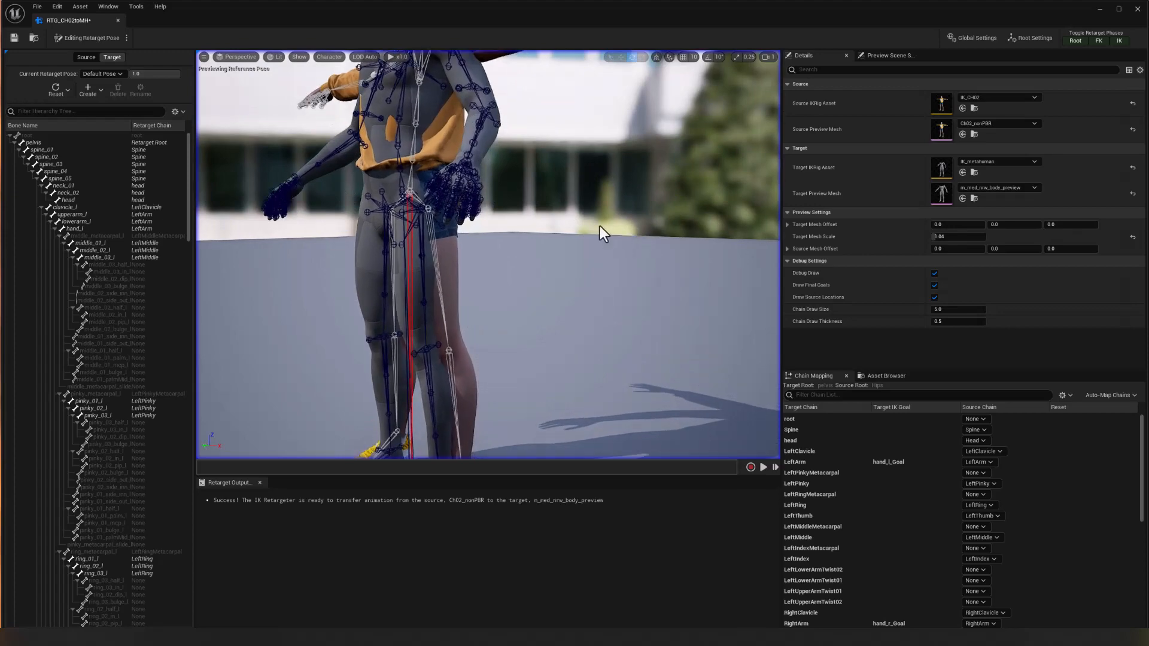
{"action": "left_click_drag", "start_coordinate": [513, 269], "coordinate": [560, 302], "text": "alt"}
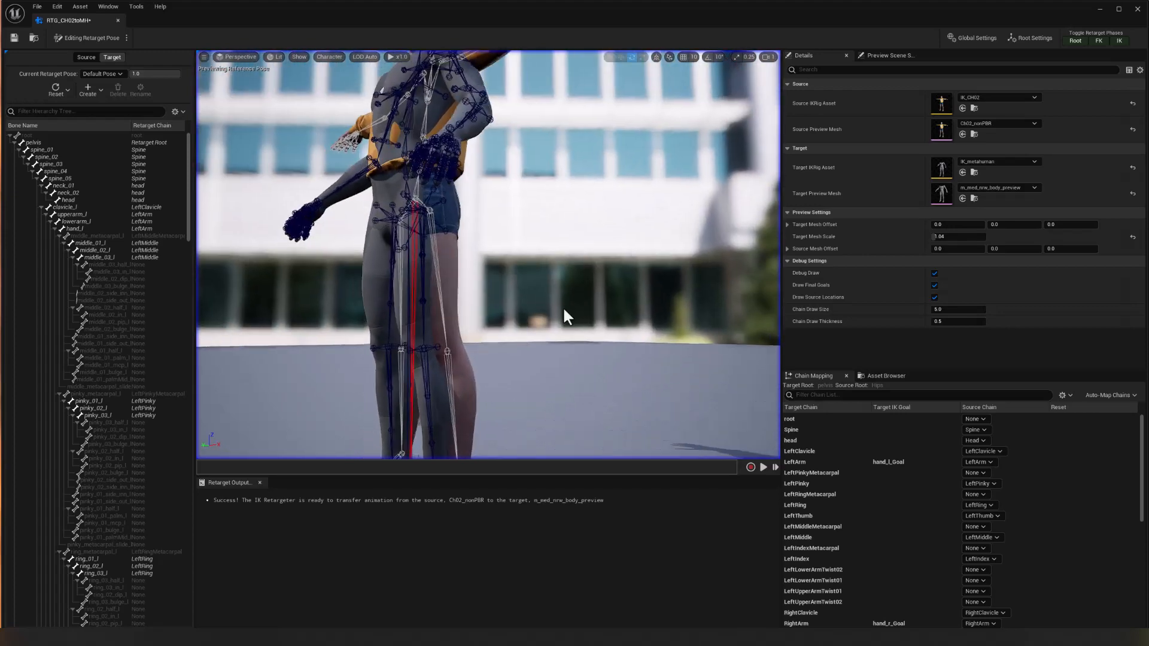
{"action": "middle_click_drag", "start_coordinate": [563, 307], "coordinate": [499, 222], "text": "alt"}
{"action": "left_click_drag", "start_coordinate": [335, 278], "coordinate": [418, 337], "text": "alt"}
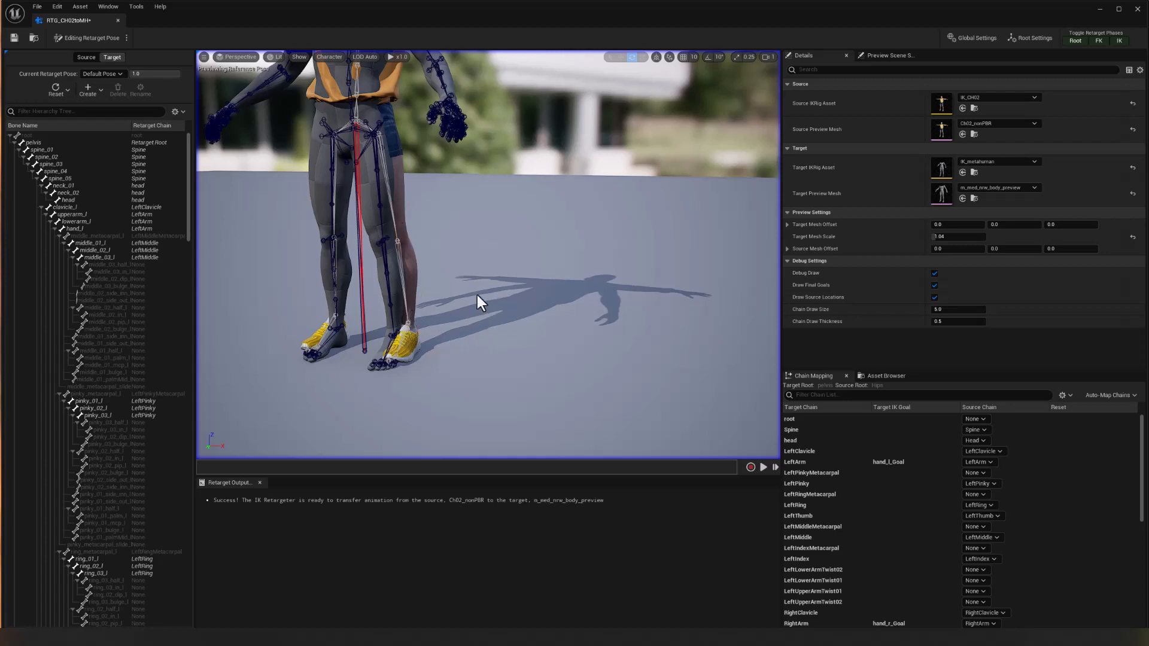
{"action": "left_click", "coordinate": [379, 183]}
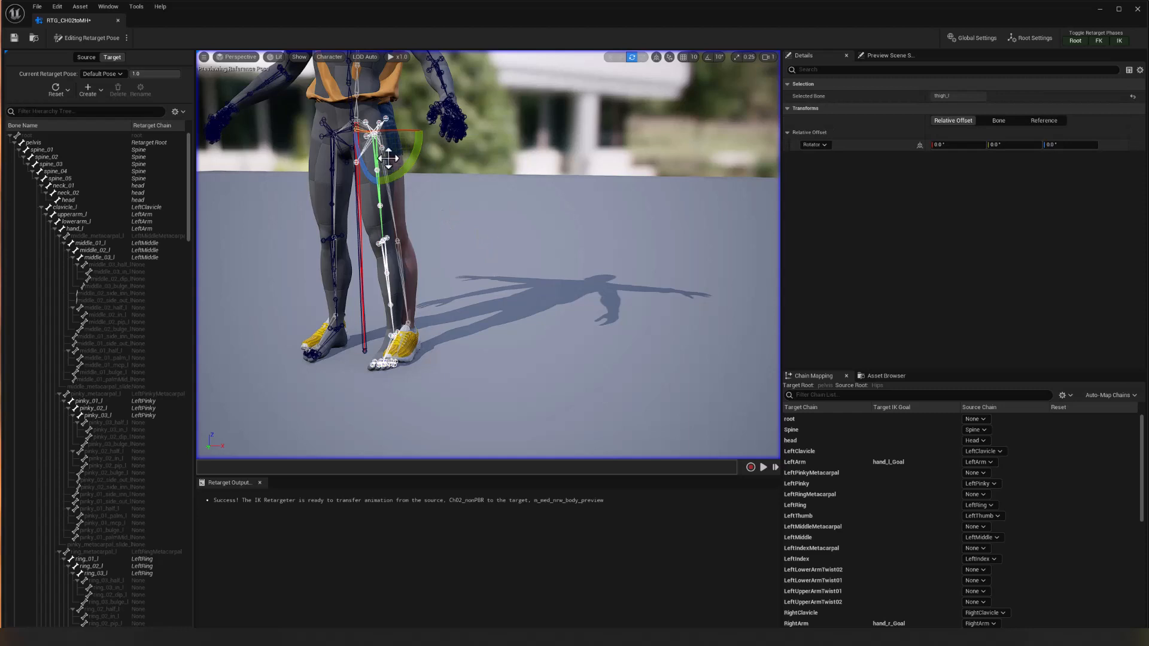
{"action": "left_click_drag", "start_coordinate": [413, 112], "coordinate": [605, 202]}
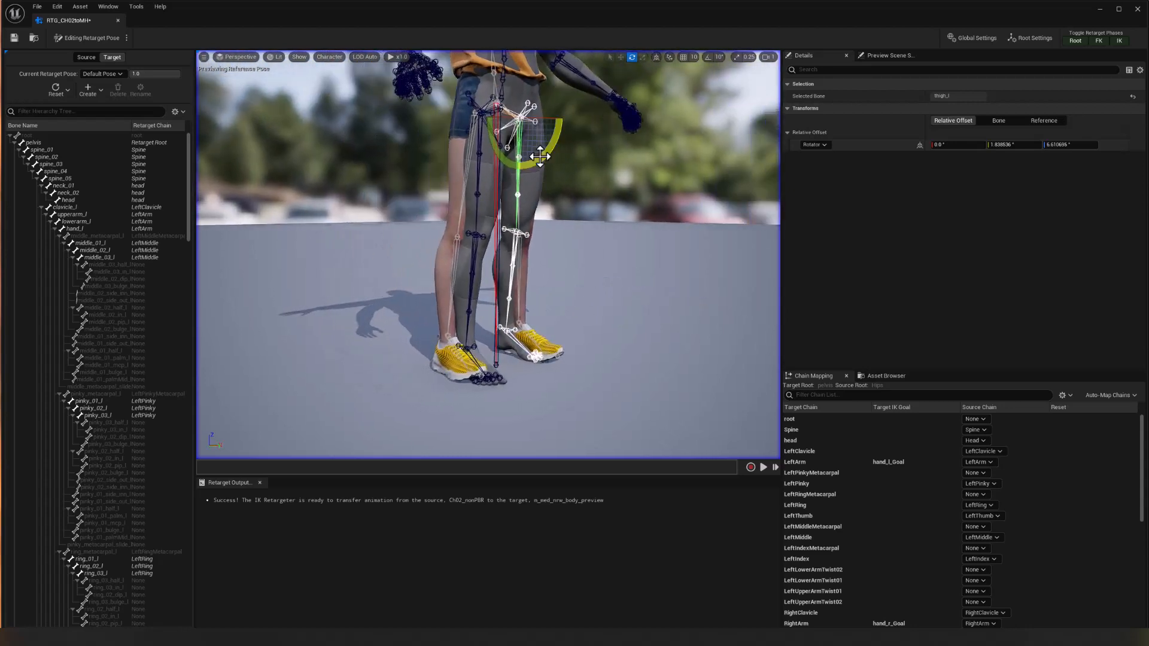
{"action": "left_click_drag", "start_coordinate": [541, 158], "coordinate": [557, 146]}
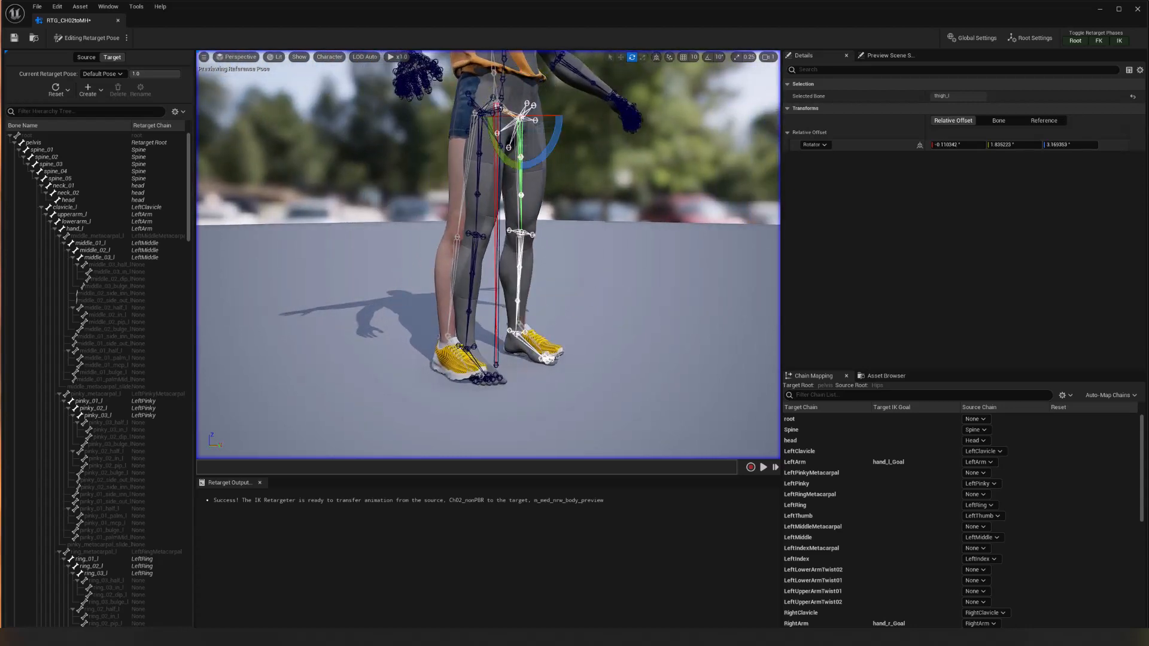
Set thigh_l's relative rotation offset to 0° in X, 2° in Y and 5° in Z.
{"action": "left_click_drag", "start_coordinate": [604, 181], "coordinate": [335, 190], "text": "alt"}
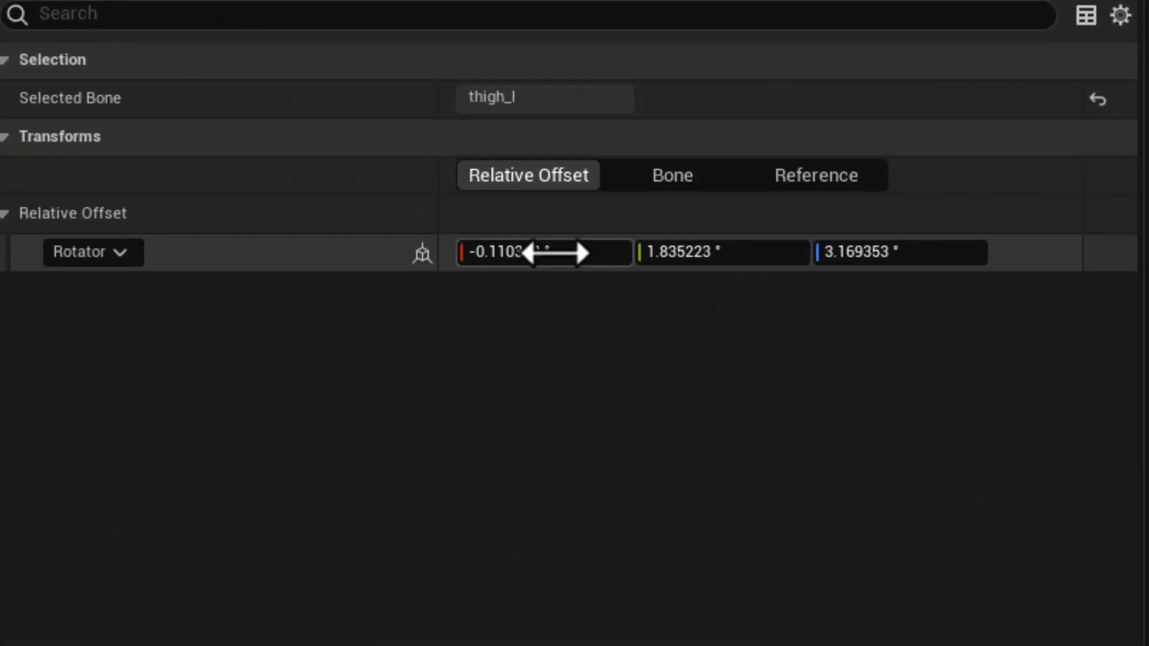
{"action": "left_click", "coordinate": [595, 257]}
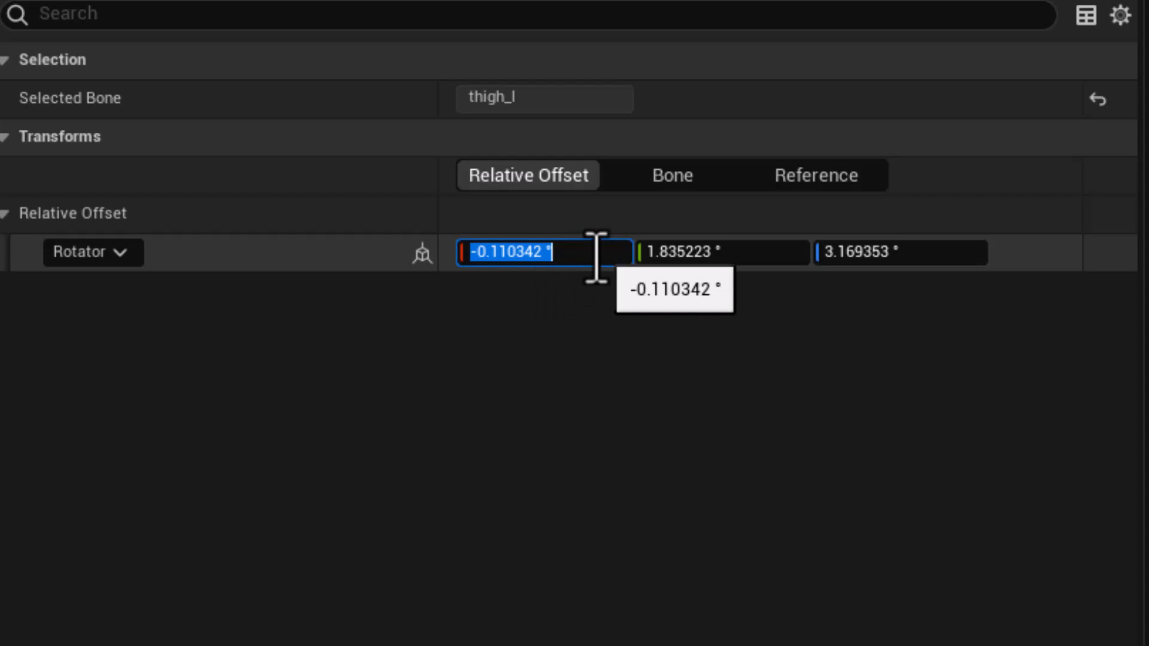
{"action": "type", "text": "0"}
{"action": "key", "text": "Tab"}
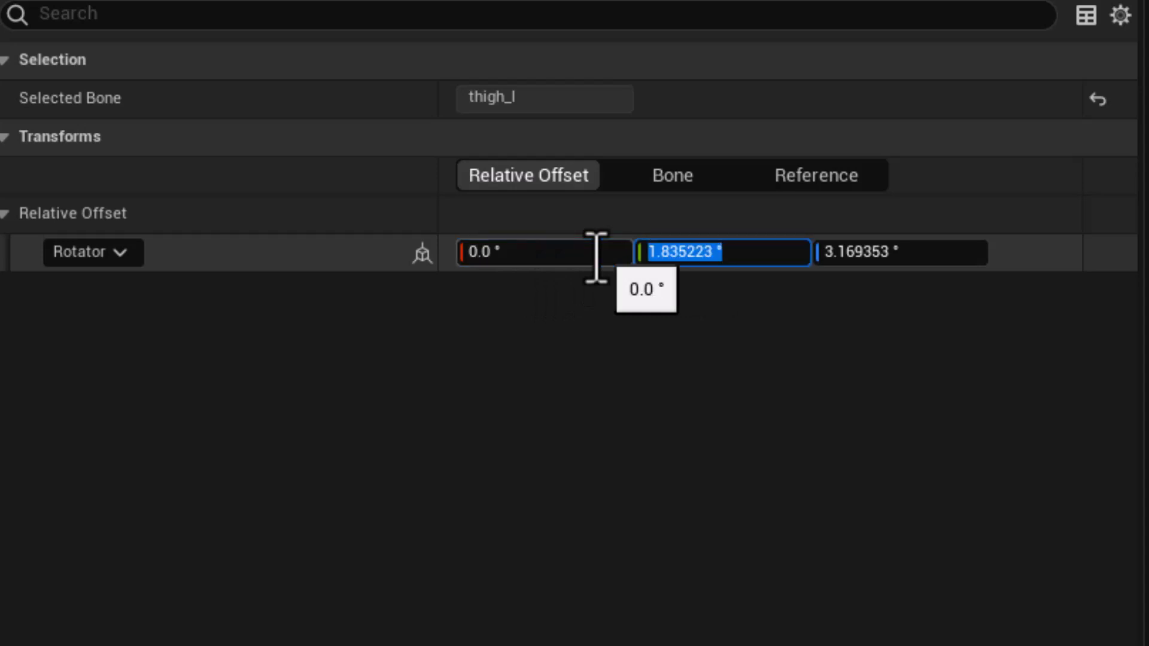
{"action": "type", "text": "2"}
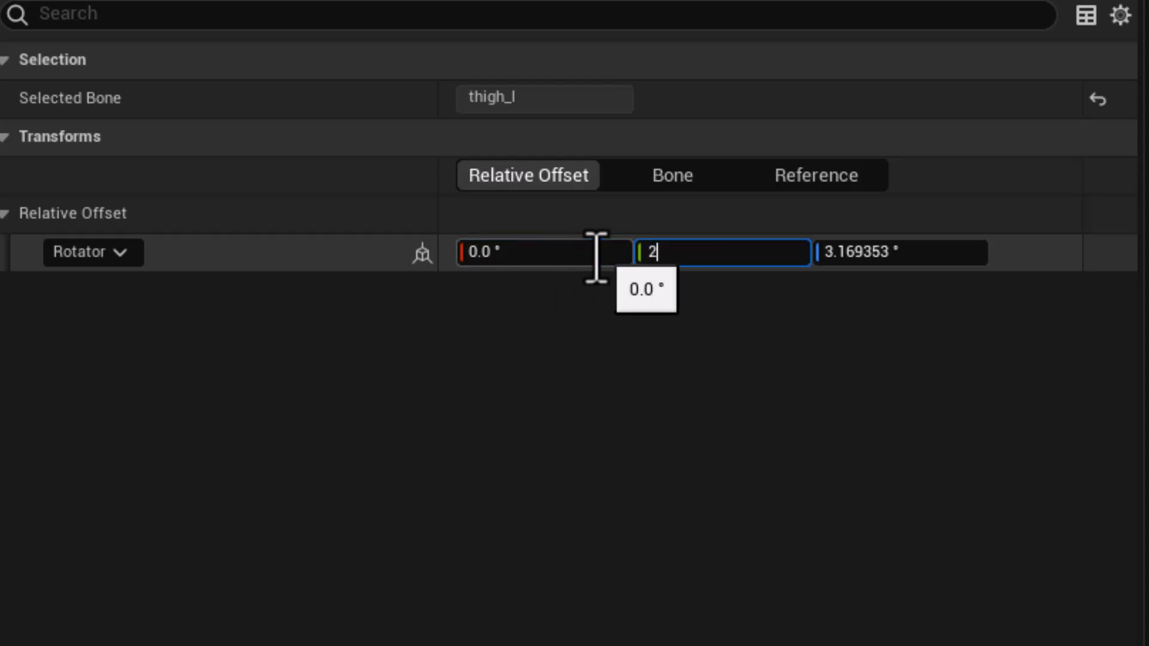
{"action": "key", "text": "Tab"}
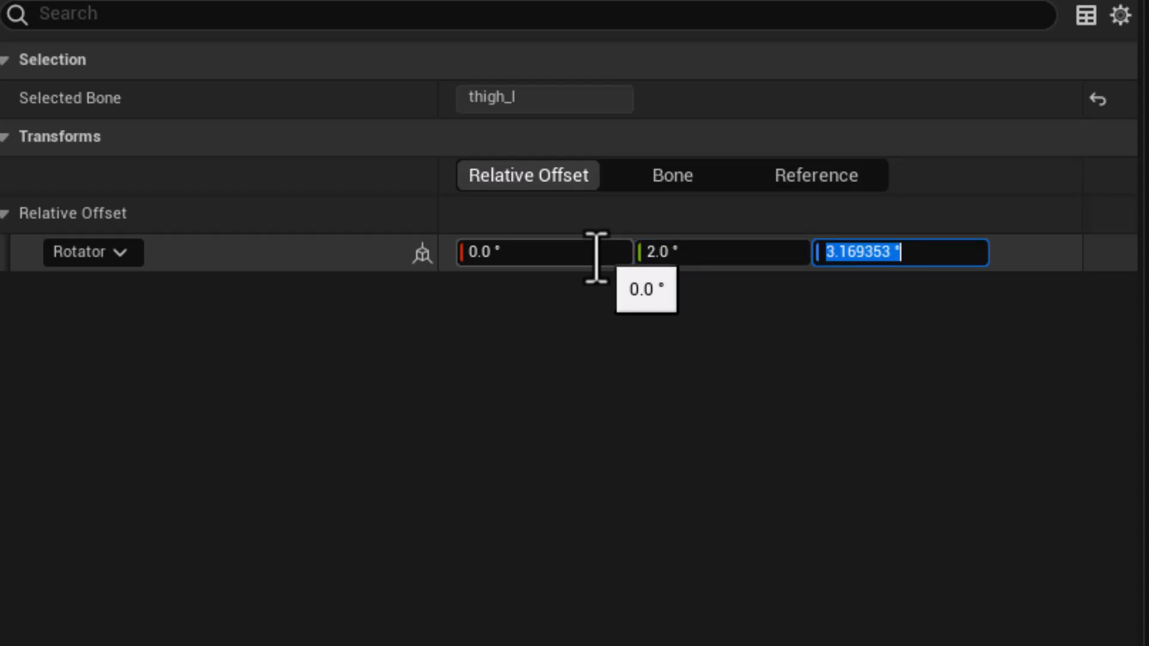
{"action": "type", "text": "3"}
{"action": "key", "text": "Return"}
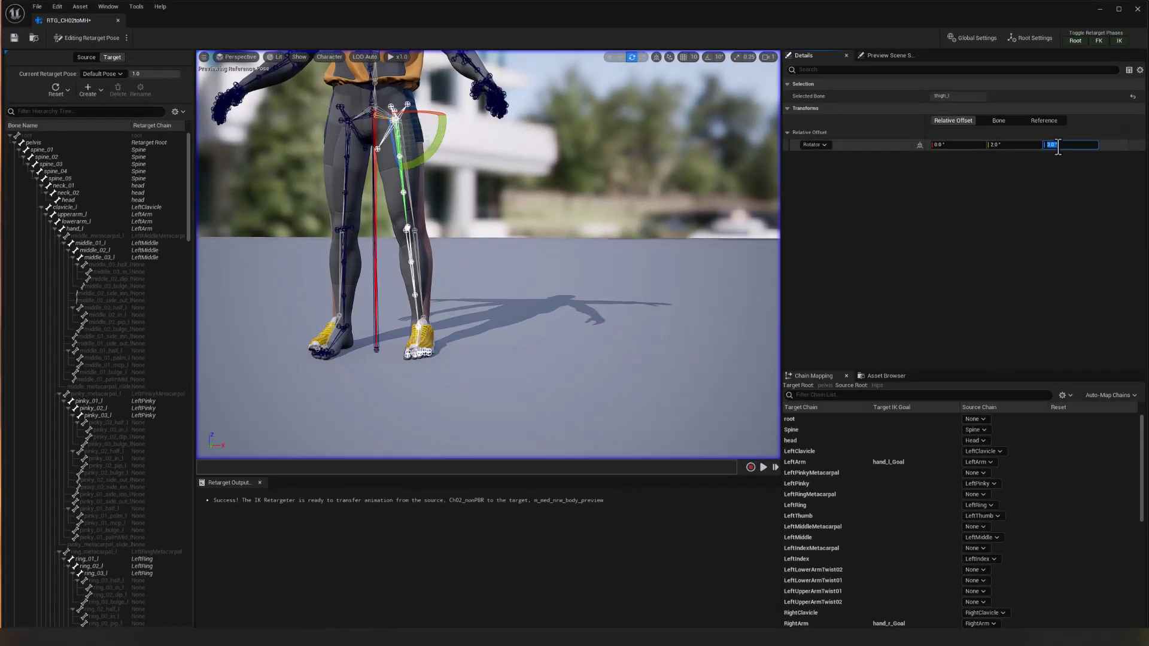
{"action": "type", "text": "4"}
{"action": "key", "text": "Return"}
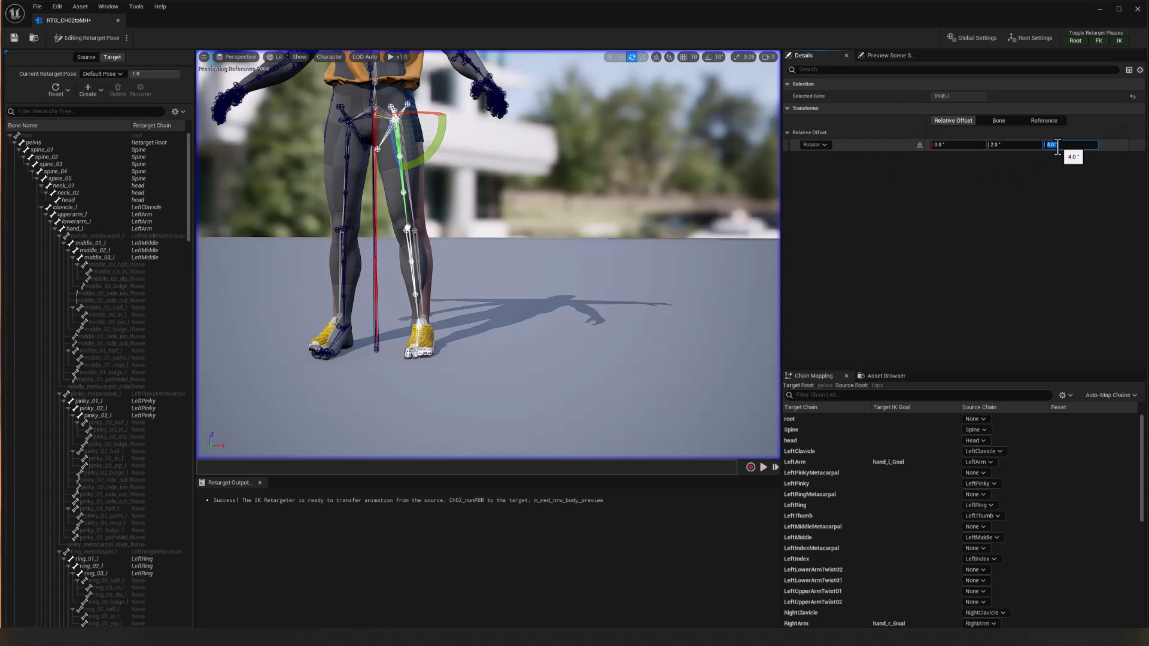
{"action": "type", "text": "5"}
{"action": "key", "text": "Return"}
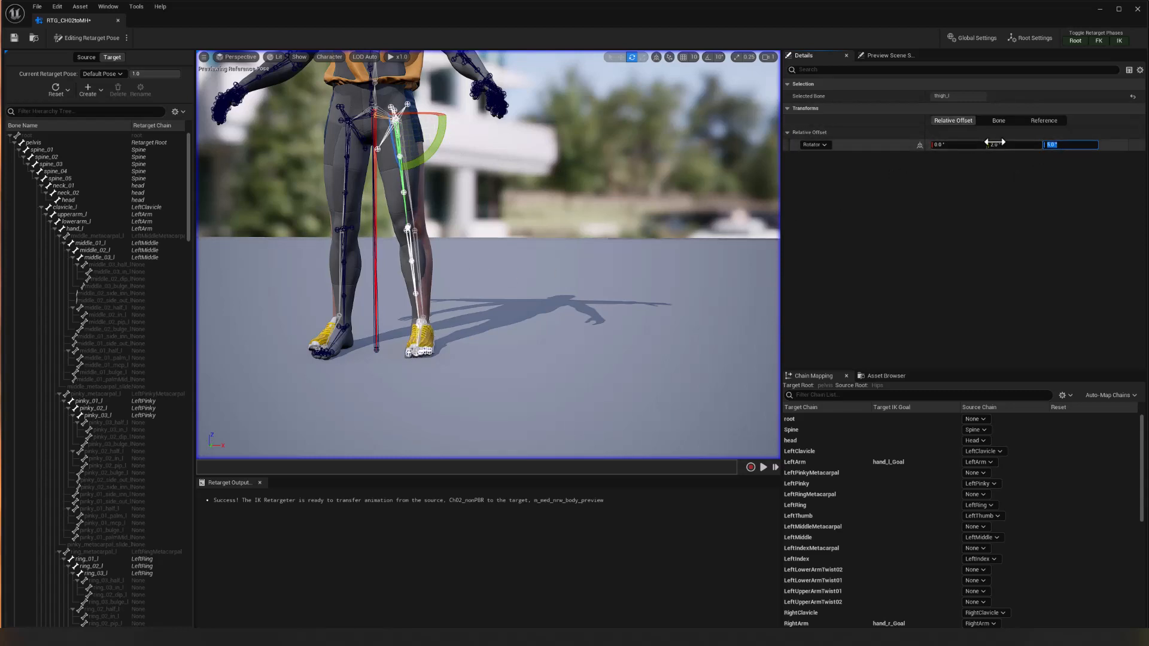
Select the thigh_r bone and set its relative rotation offset to 2° in Y and 5° in Z.
{"action": "left_click", "coordinate": [346, 182]}
{"action": "left_click", "coordinate": [1004, 145]}
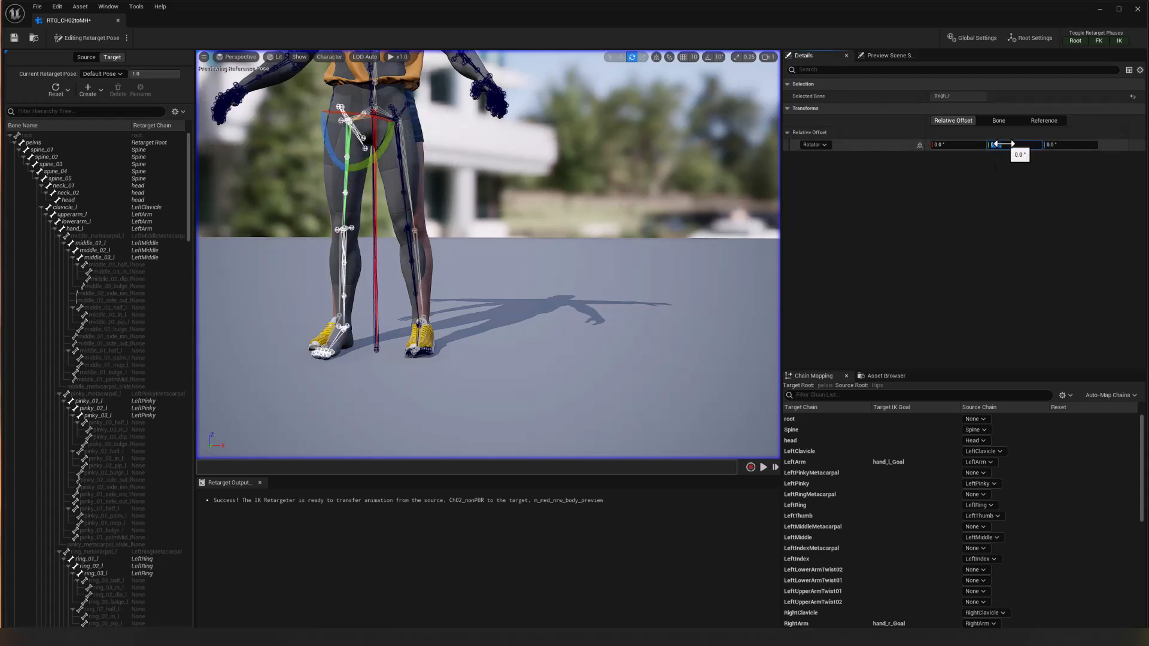
{"action": "type", "text": "2"}
{"action": "key", "text": "Tab"}
{"action": "type", "text": "5"}
{"action": "key", "text": "Return"}
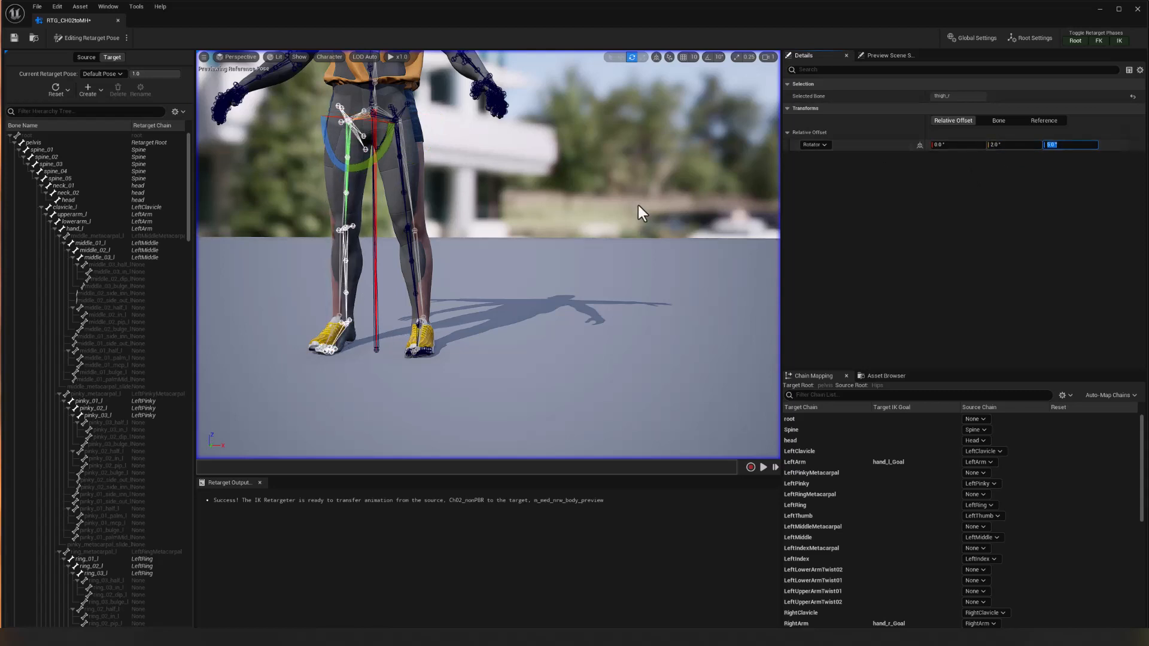
Rotate thigh_r further to align with the source leg, and set its Y rotation offset to 3°.
{"action": "left_click_drag", "start_coordinate": [512, 250], "coordinate": [543, 255], "text": "alt"}
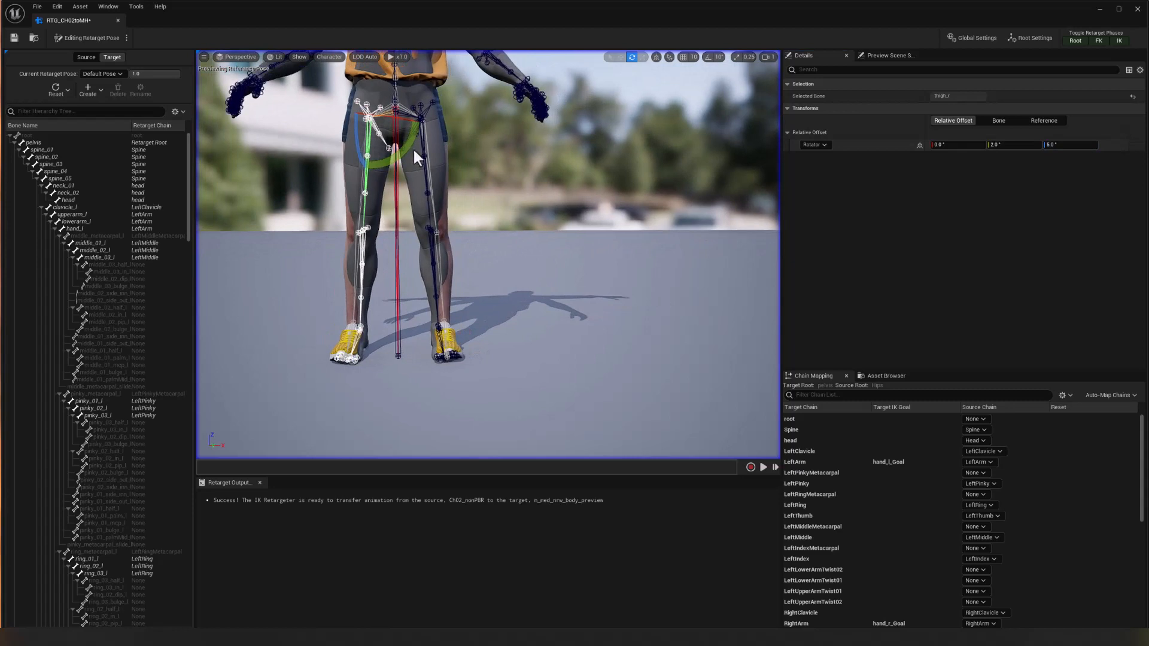
{"action": "mouse_move", "coordinate": [399, 145]}
{"action": "left_mouse_down"}
{"action": "mouse_move", "coordinate": [388, 151]}
{"action": "mouse_move", "coordinate": [497, 123]}
{"action": "mouse_move", "coordinate": [476, 147]}
{"action": "mouse_move", "coordinate": [388, 150]}
{"action": "left_mouse_up"}
{"action": "left_click", "coordinate": [1022, 145]}
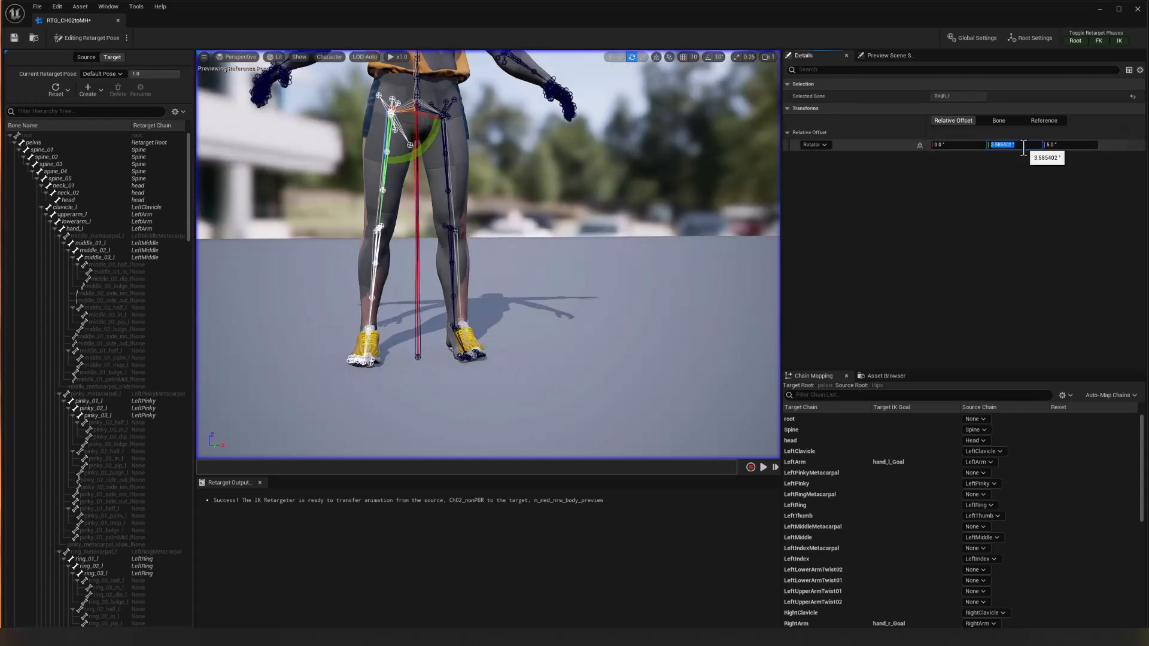
{"action": "key", "text": "Tab"}
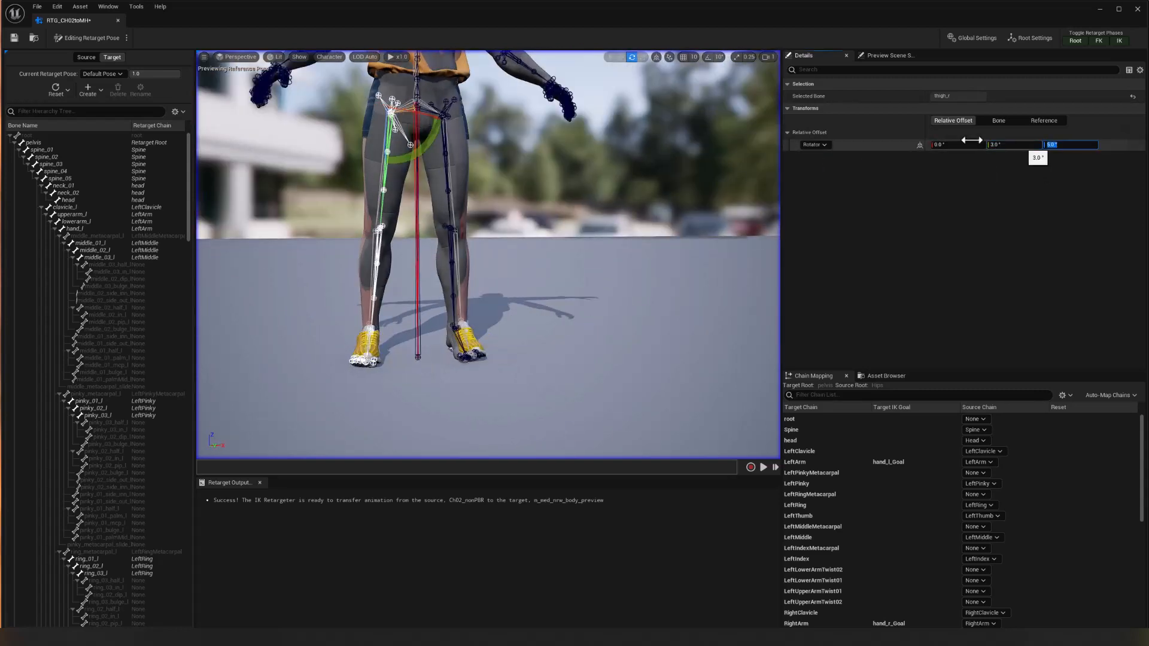
Select the thigh_l bone and set its relative Y rotation offset to 3° to match thigh_r, comparing both legs.
{"action": "left_click", "coordinate": [446, 168]}
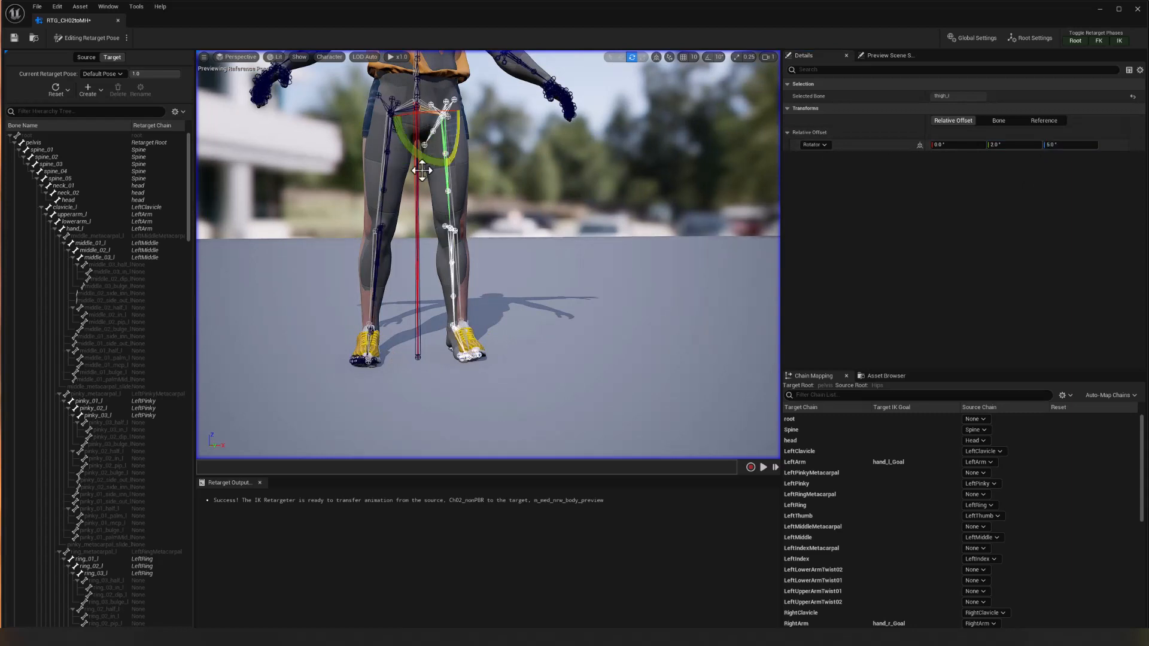
{"action": "left_click", "coordinate": [385, 169]}
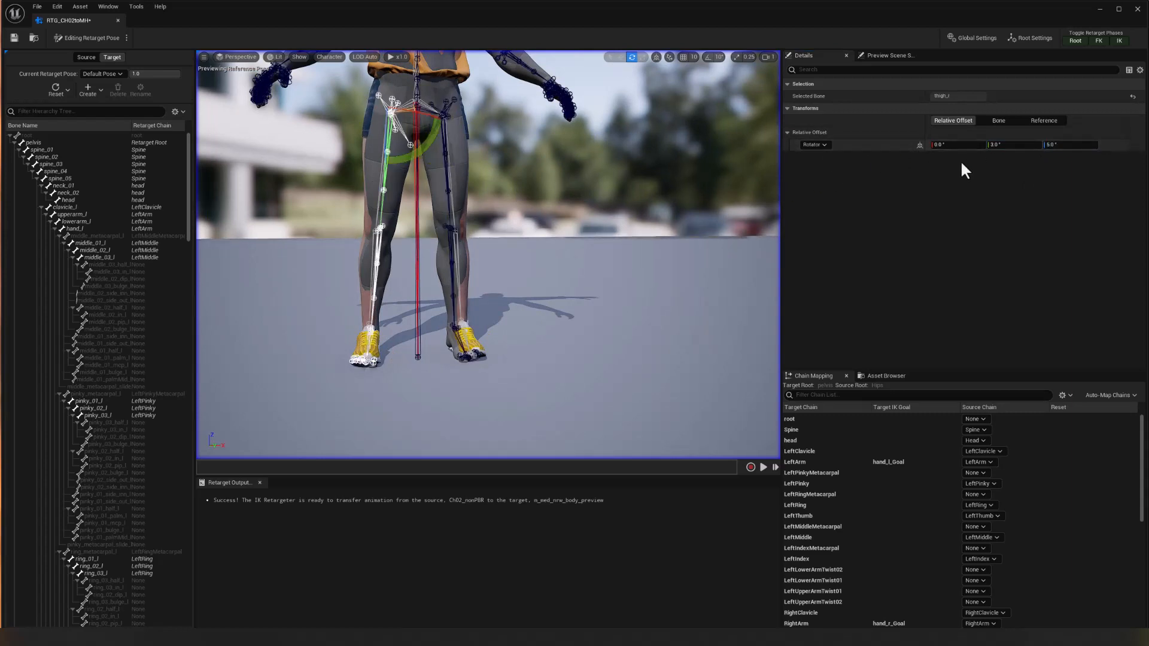
{"action": "left_click", "coordinate": [445, 164]}
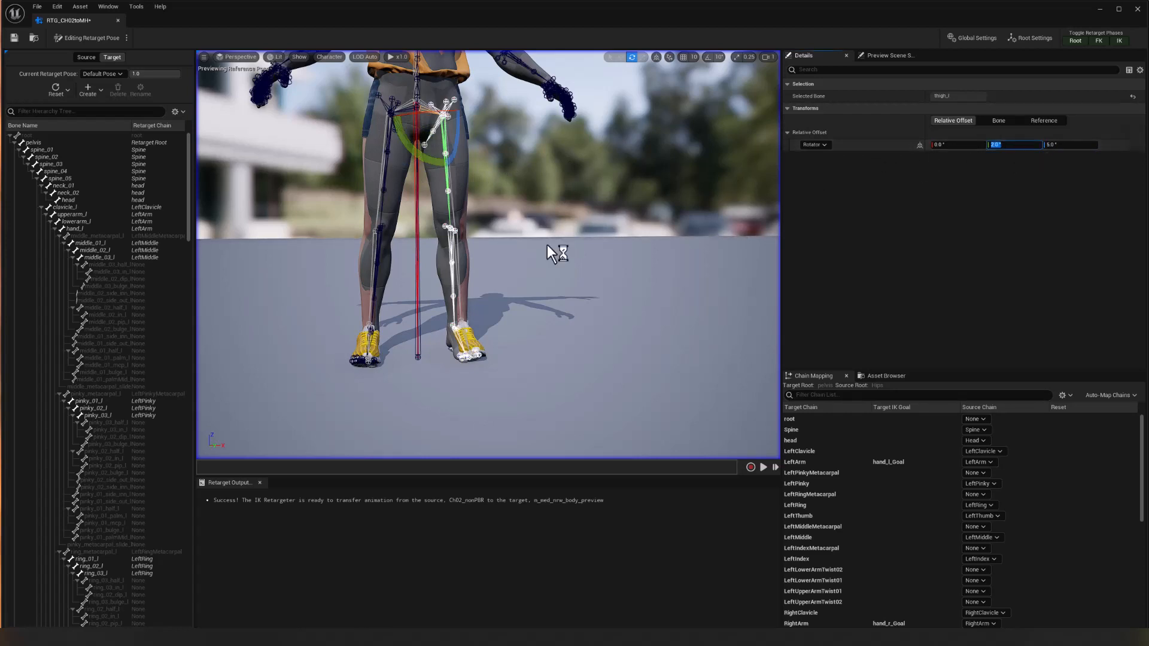
{"action": "mouse_move", "coordinate": [536, 267]}
{"action": "left_mouse_down", "text": "alt"}
{"action": "mouse_move", "coordinate": [473, 270]}
{"action": "mouse_move", "coordinate": [538, 264]}
{"action": "left_mouse_up", "text": "alt"}
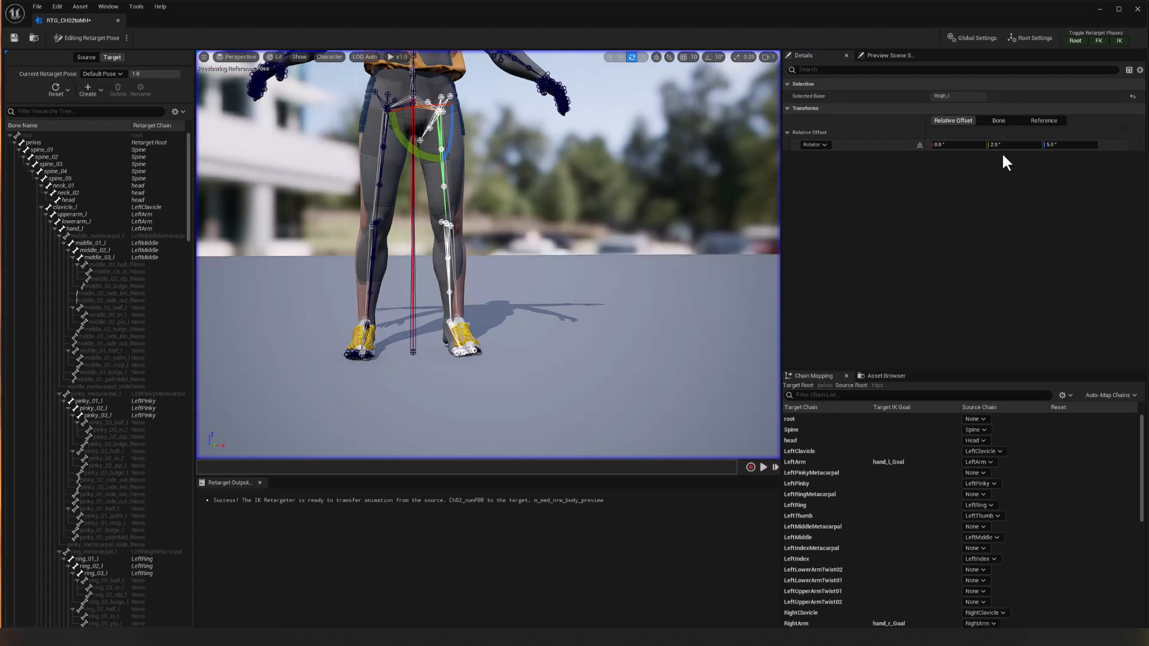
{"action": "left_click_drag", "start_coordinate": [1002, 150], "coordinate": [1032, 144]}
{"action": "left_click", "coordinate": [1026, 145]}
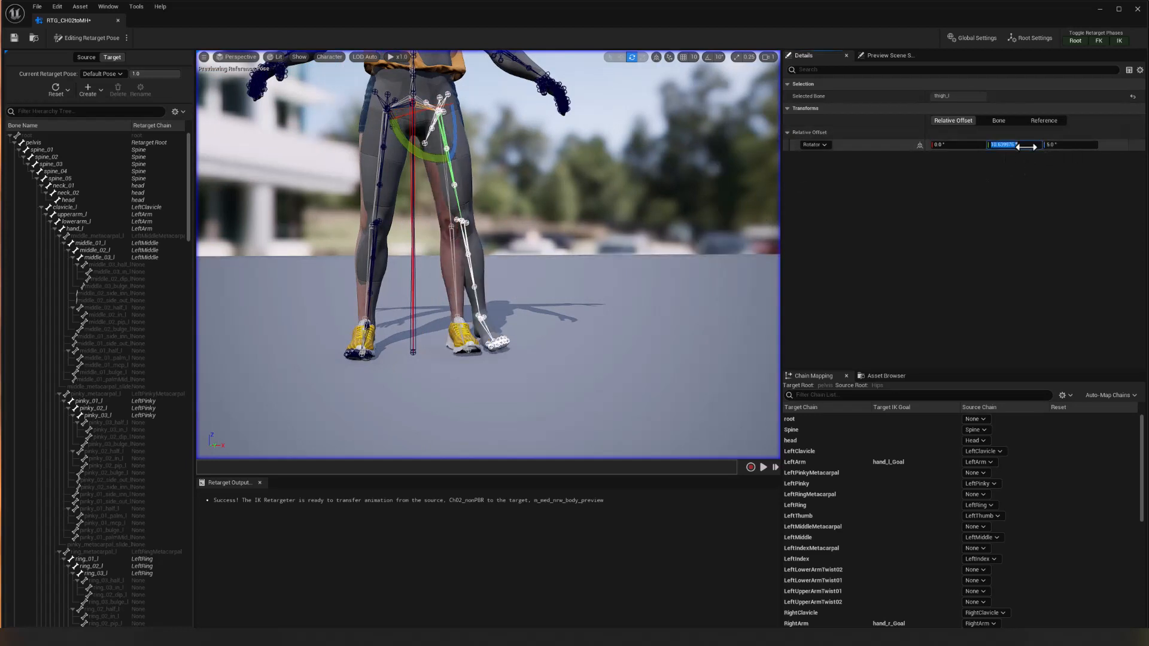
{"action": "type", "text": "3"}
{"action": "key", "text": "Return"}
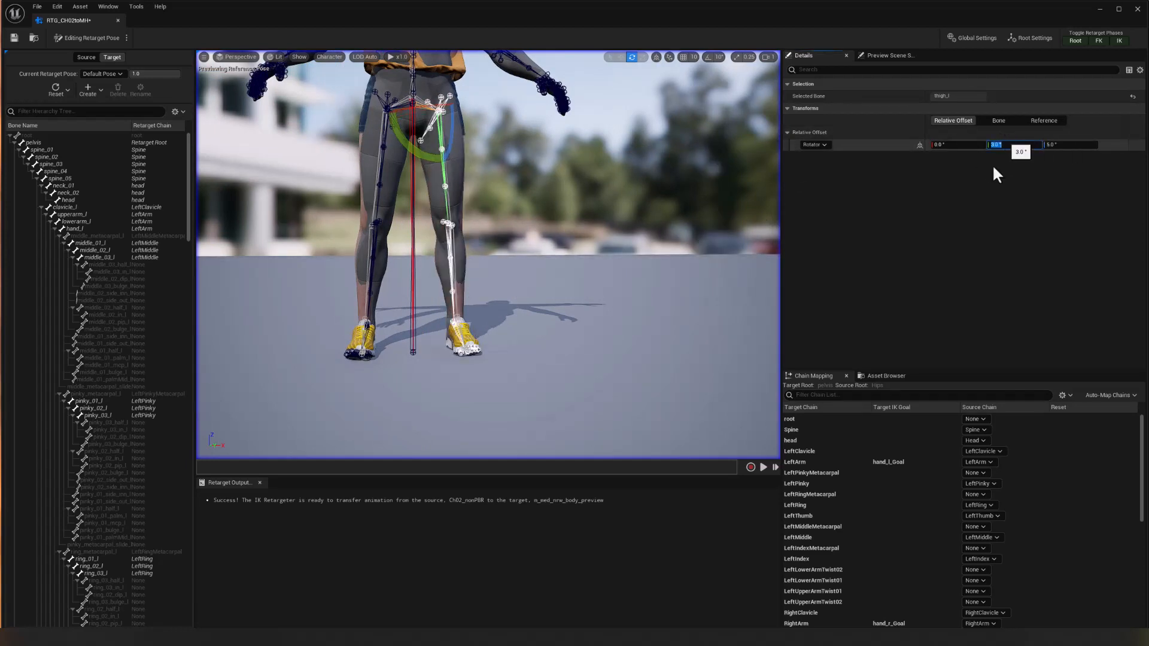
{"action": "left_click_drag", "start_coordinate": [650, 278], "coordinate": [589, 274], "text": "alt"}
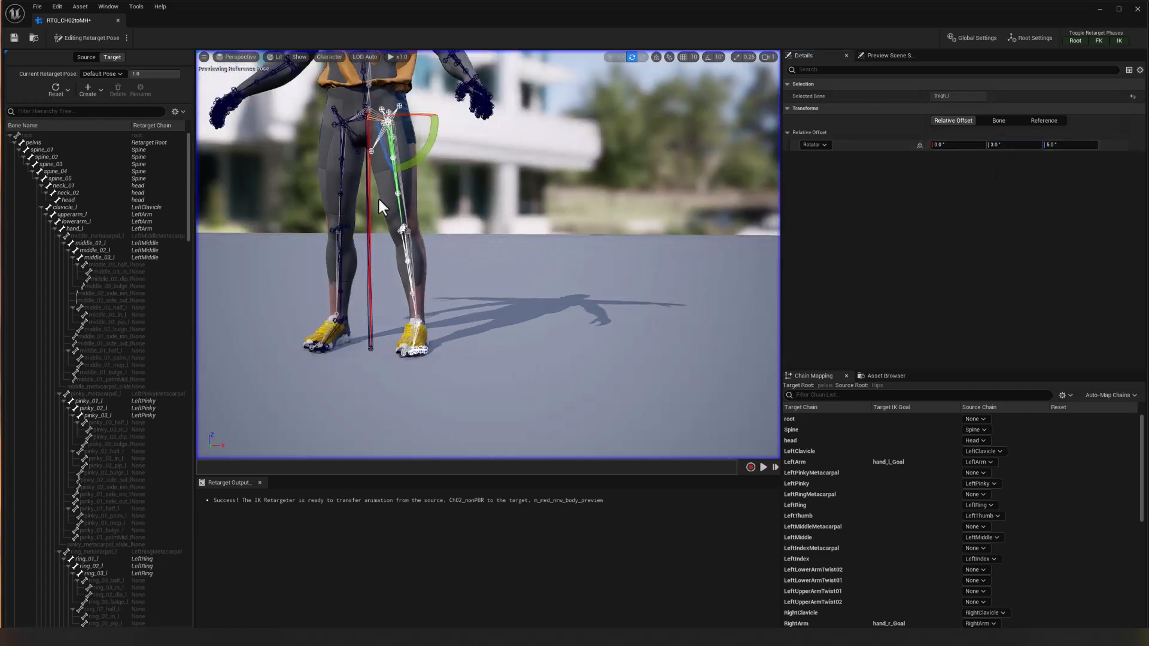
{"action": "left_click", "coordinate": [343, 173]}
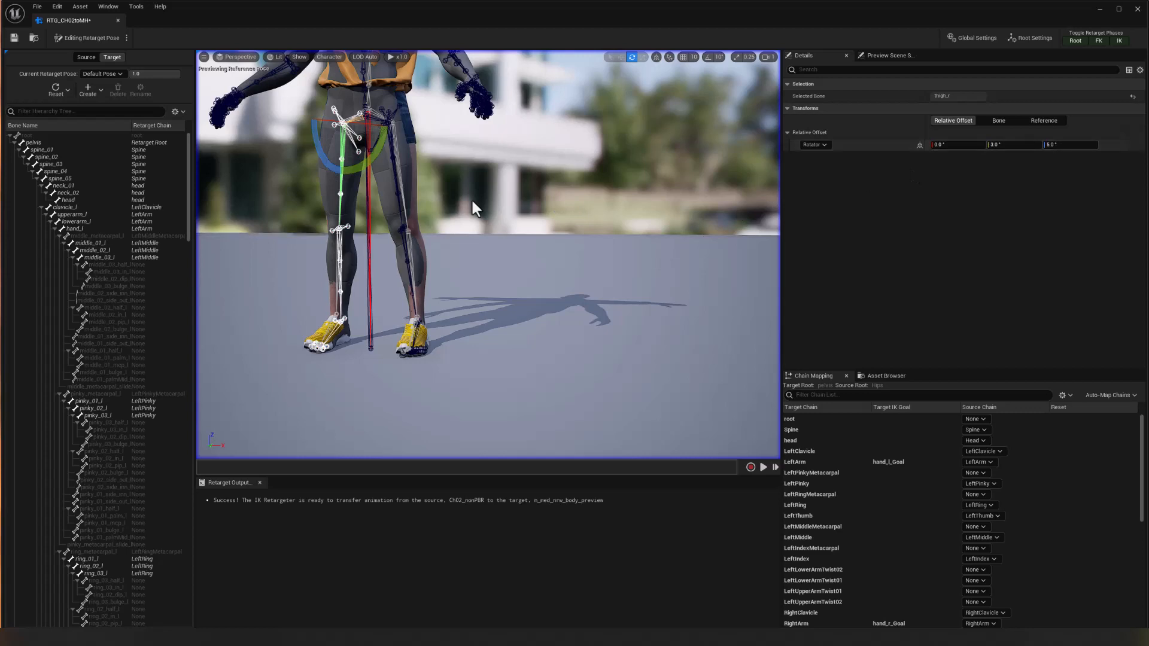
{"action": "left_click", "coordinate": [397, 185]}
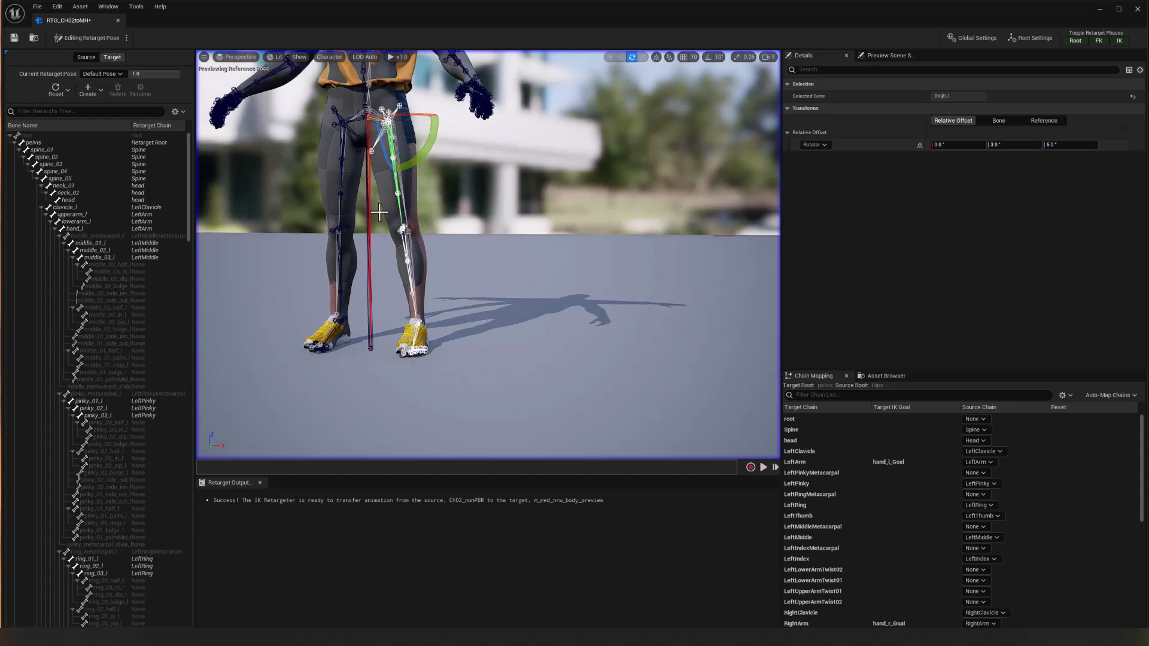
{"action": "left_click_drag", "start_coordinate": [452, 339], "coordinate": [447, 317], "text": "alt"}
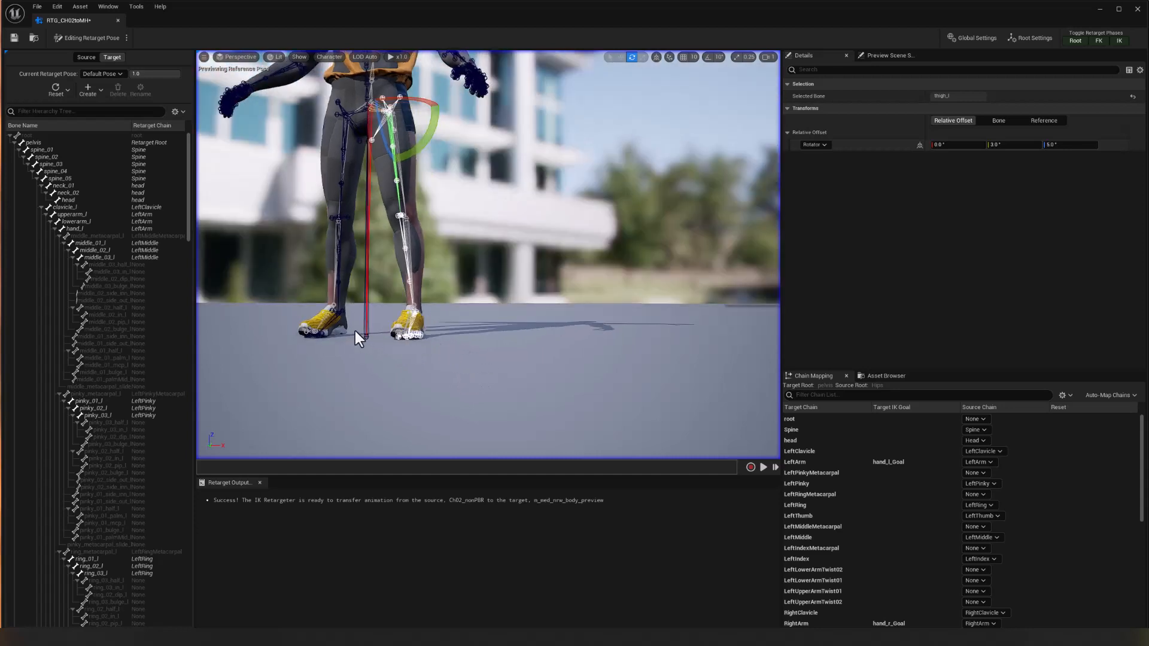
Select the foot_r bone and set its relative rotation offset to -3° in Y and -5° in Z.
{"action": "left_click_drag", "start_coordinate": [354, 332], "coordinate": [390, 352], "text": "alt"}
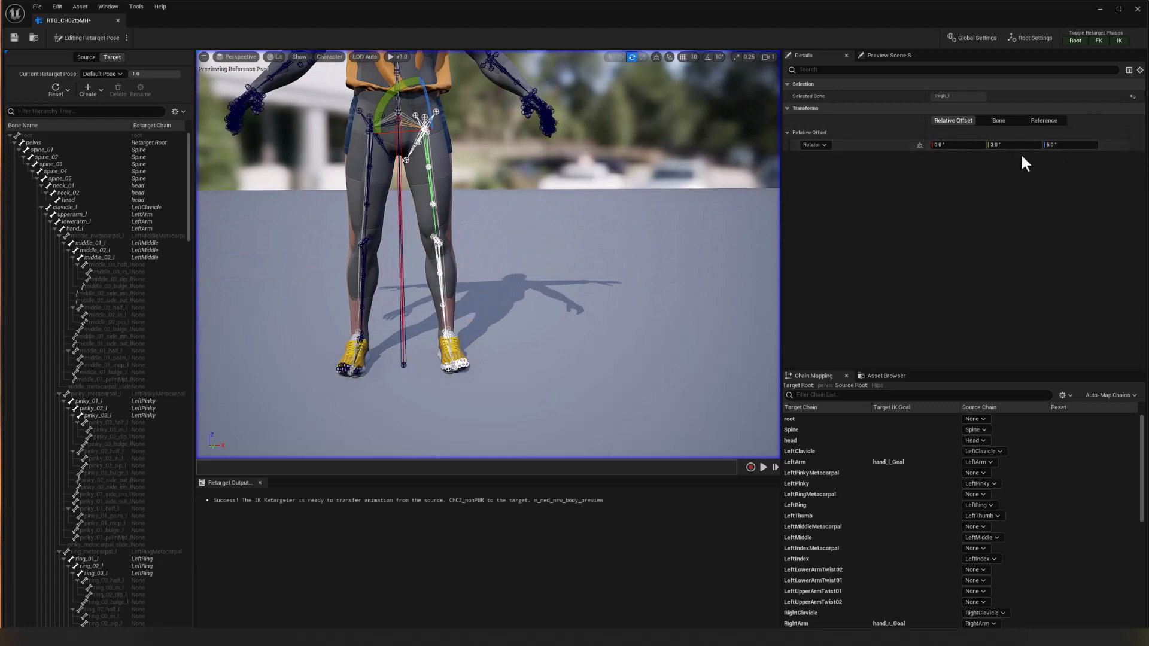
{"action": "left_click", "coordinate": [359, 347]}
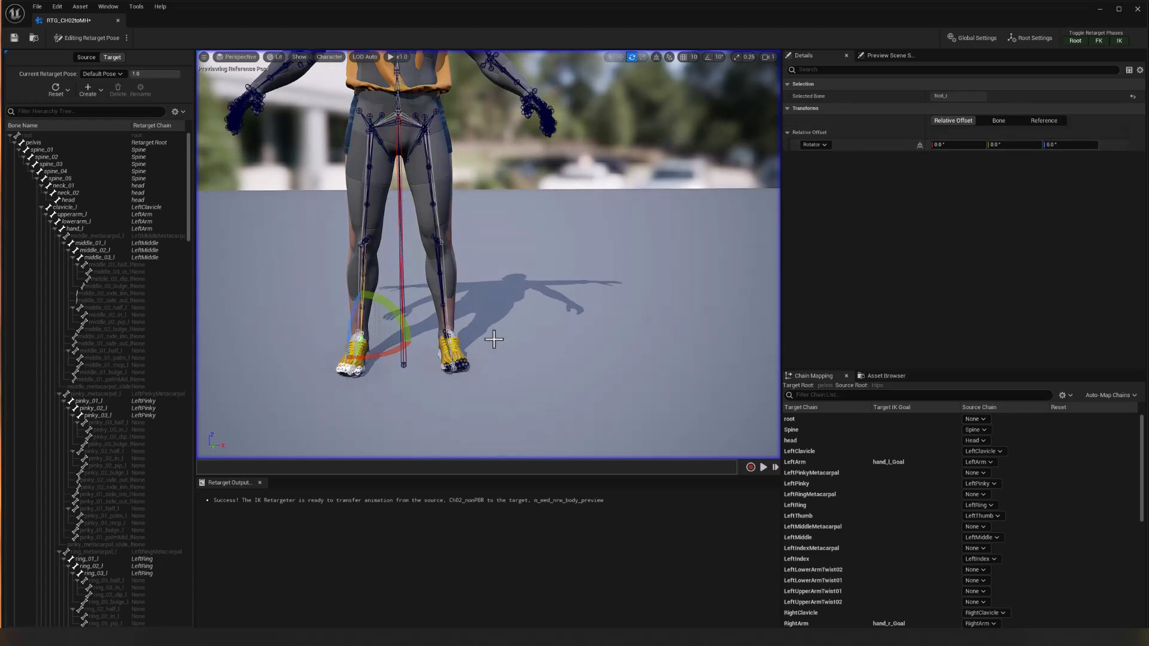
{"action": "left_click", "coordinate": [1009, 146]}
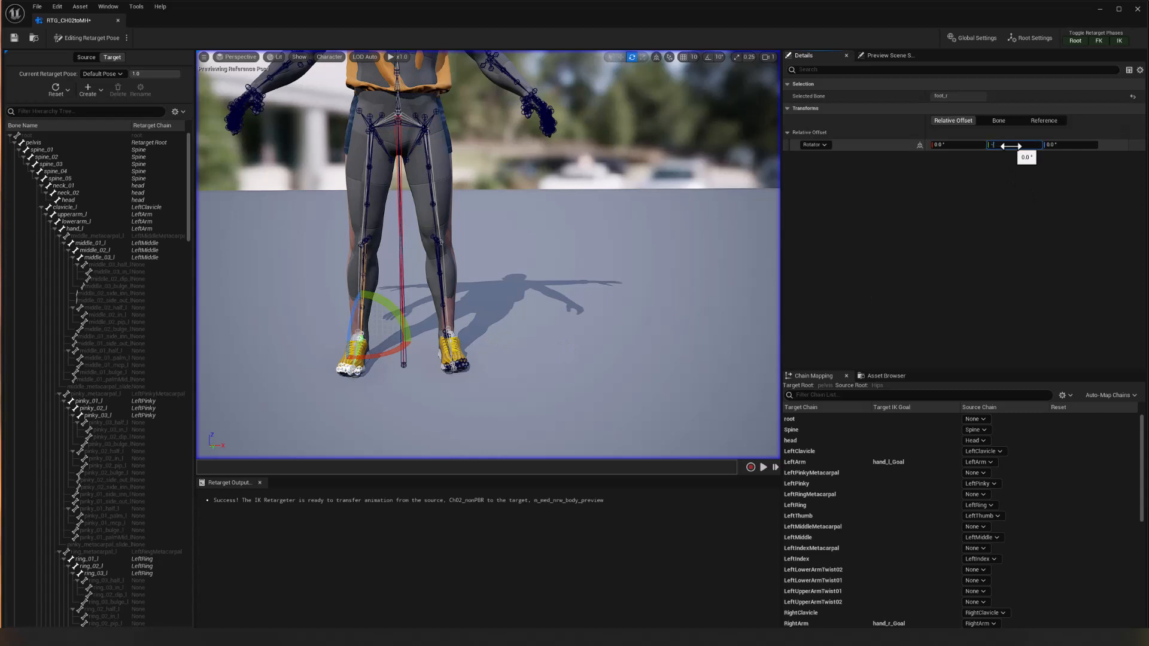
{"action": "key", "text": "Tab"}
{"action": "type", "text": "-5"}
{"action": "key", "text": "Return"}
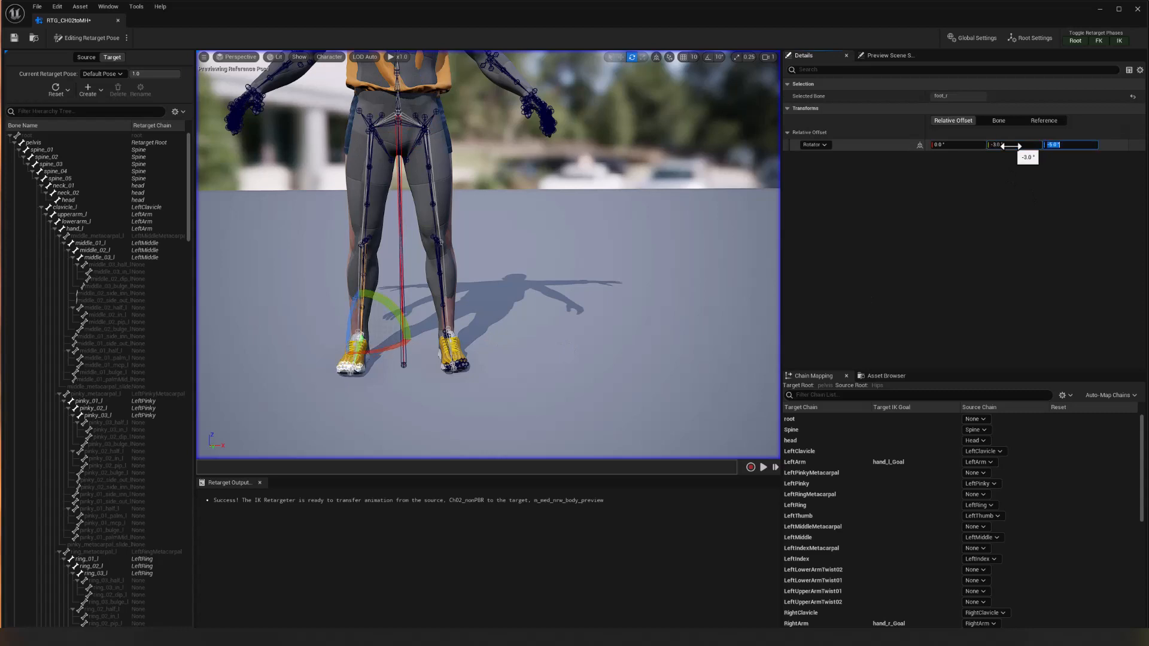
Select the foot_l bone and set its relative rotation offset to -3° in Y and -5° in Z.
{"action": "left_click", "coordinate": [445, 350]}
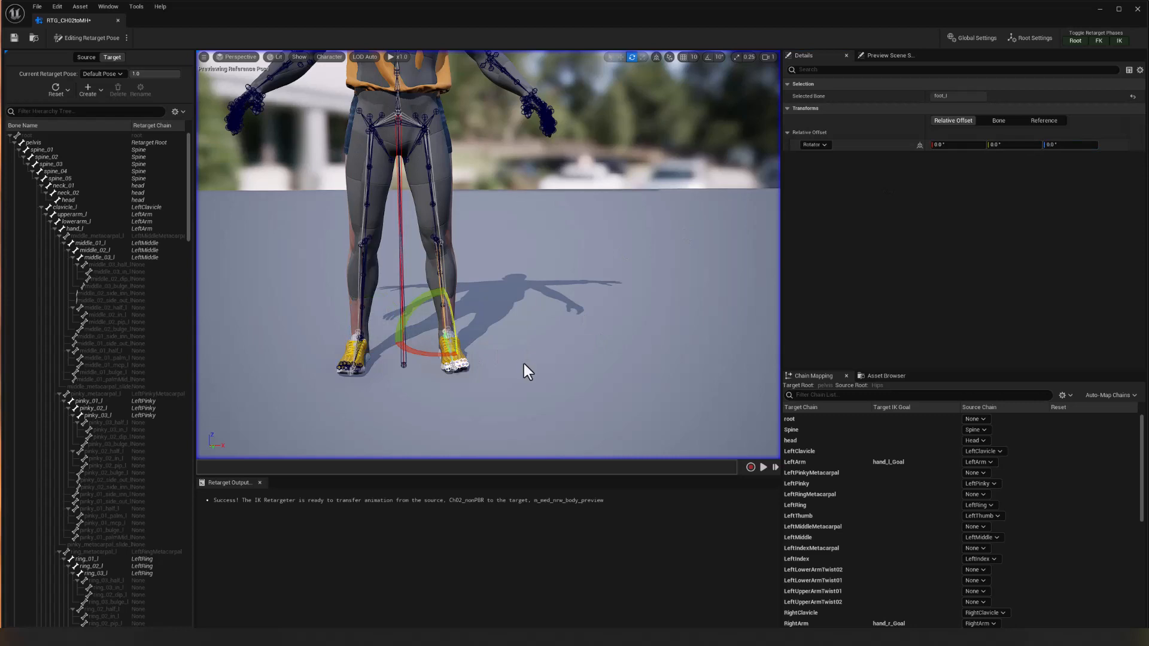
{"action": "left_click", "coordinate": [1009, 147]}
{"action": "type", "text": "-3"}
{"action": "key", "text": "Tab"}
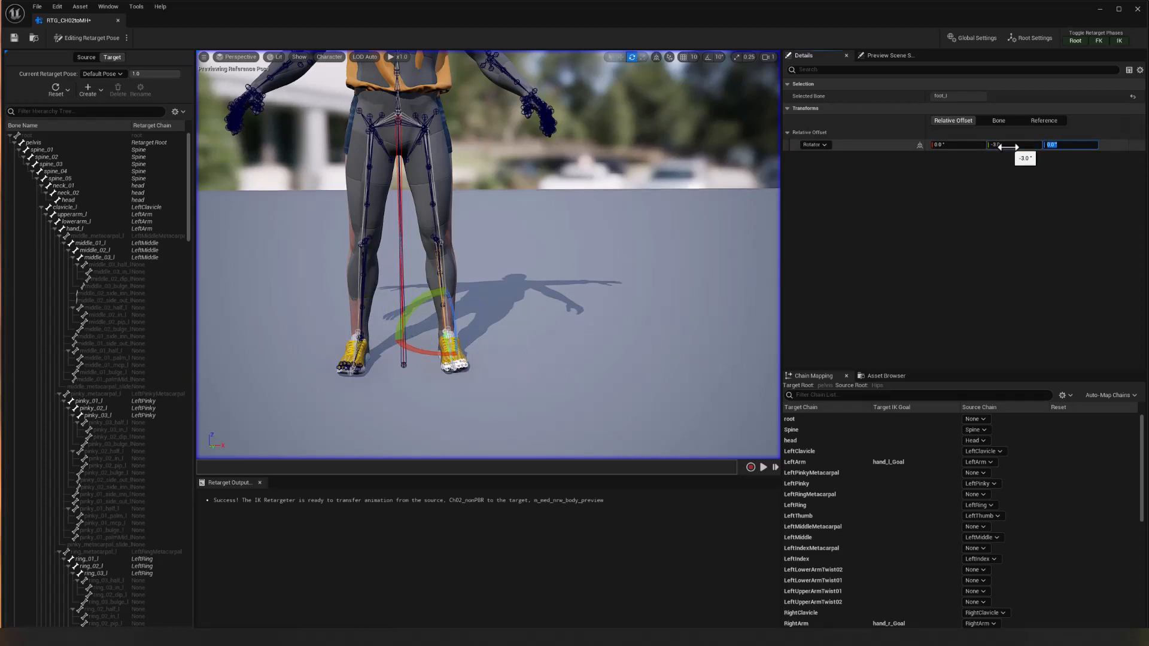
{"action": "key", "text": "Return"}
Select the clavicle_r bone and rotate it upward about 14.6° in Y toward the source shoulder.
{"action": "mouse_move", "coordinate": [637, 309]}
{"action": "left_mouse_down", "text": "alt"}
{"action": "mouse_move", "coordinate": [718, 287]}
{"action": "mouse_move", "coordinate": [637, 310]}
{"action": "left_mouse_up", "text": "alt"}
{"action": "middle_click_drag", "start_coordinate": [551, 246], "coordinate": [541, 141]}
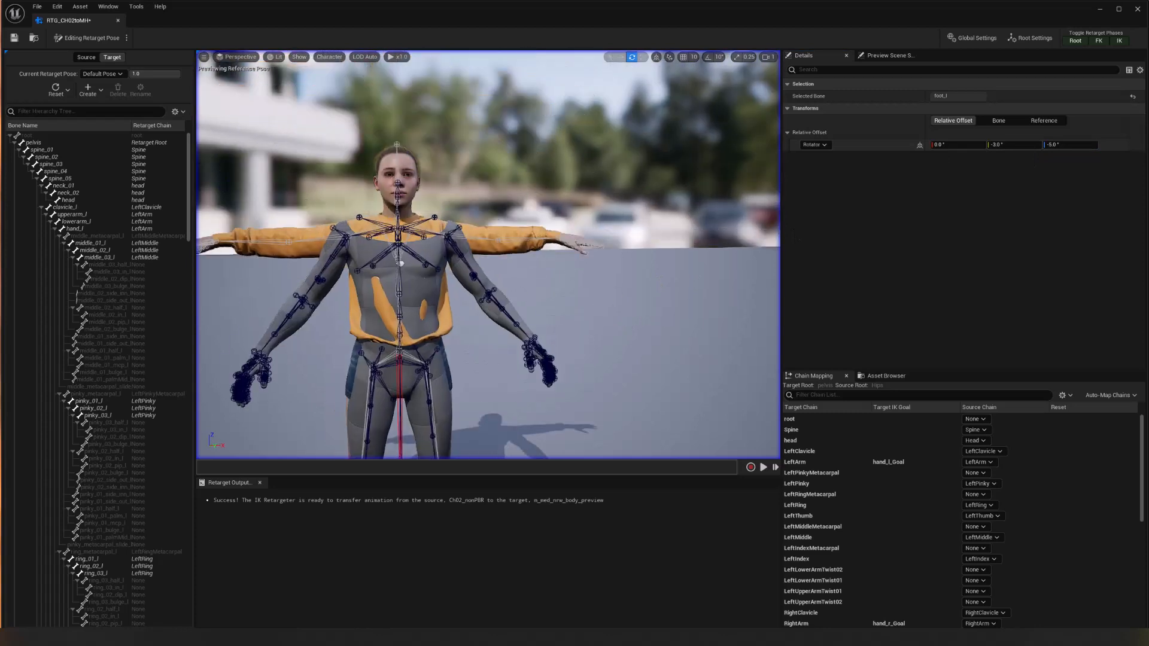
{"action": "left_click_drag", "start_coordinate": [541, 250], "coordinate": [547, 284], "text": "alt"}
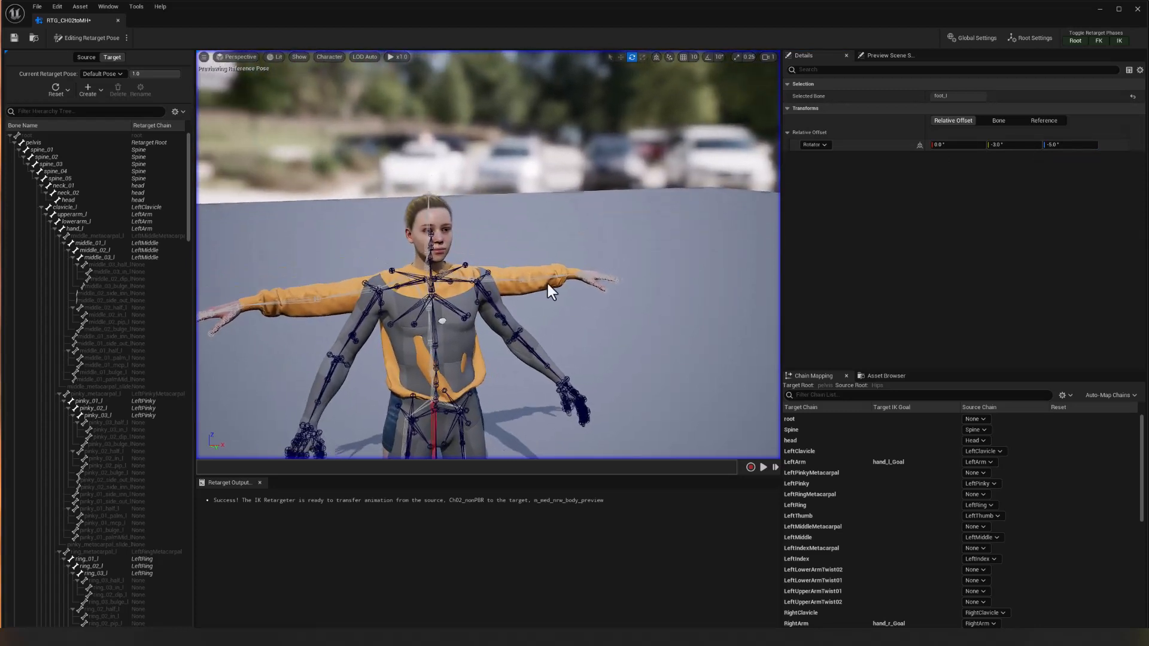
{"action": "right_click_drag", "start_coordinate": [565, 278], "coordinate": [554, 239], "text": "alt"}
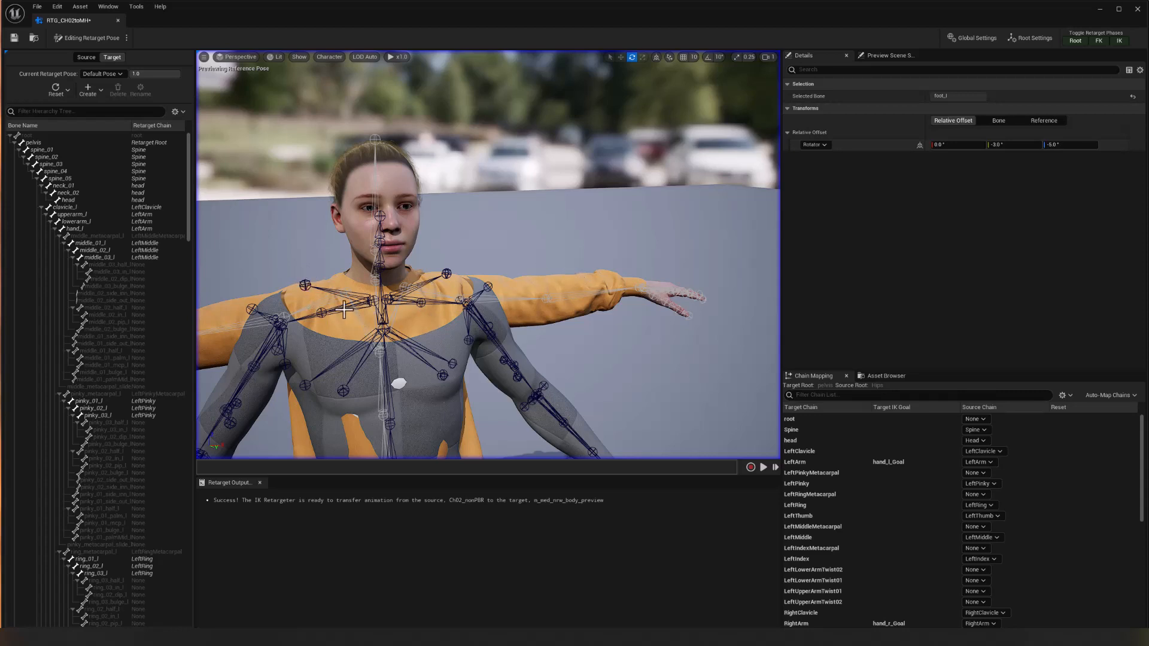
{"action": "left_click", "coordinate": [362, 308]}
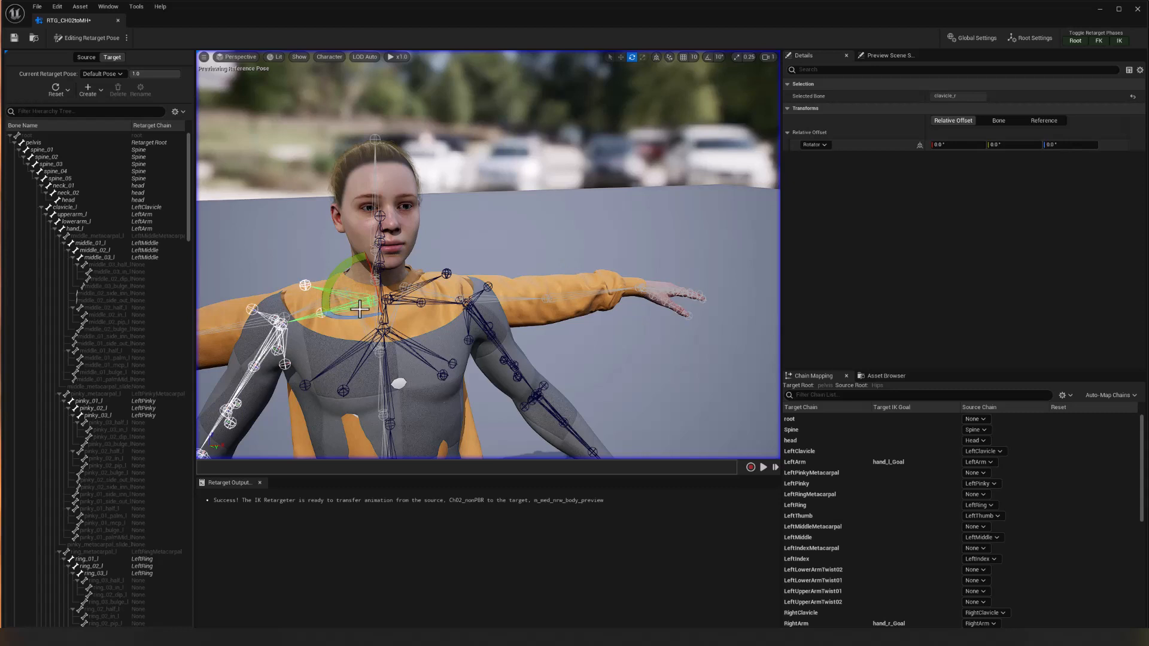
{"action": "left_click_drag", "start_coordinate": [338, 285], "coordinate": [431, 307]}
Select the clavicle_l bone, rotate it upward toward the source shoulder, and set its Y rotation offset to 15°.
{"action": "left_click", "coordinate": [434, 301]}
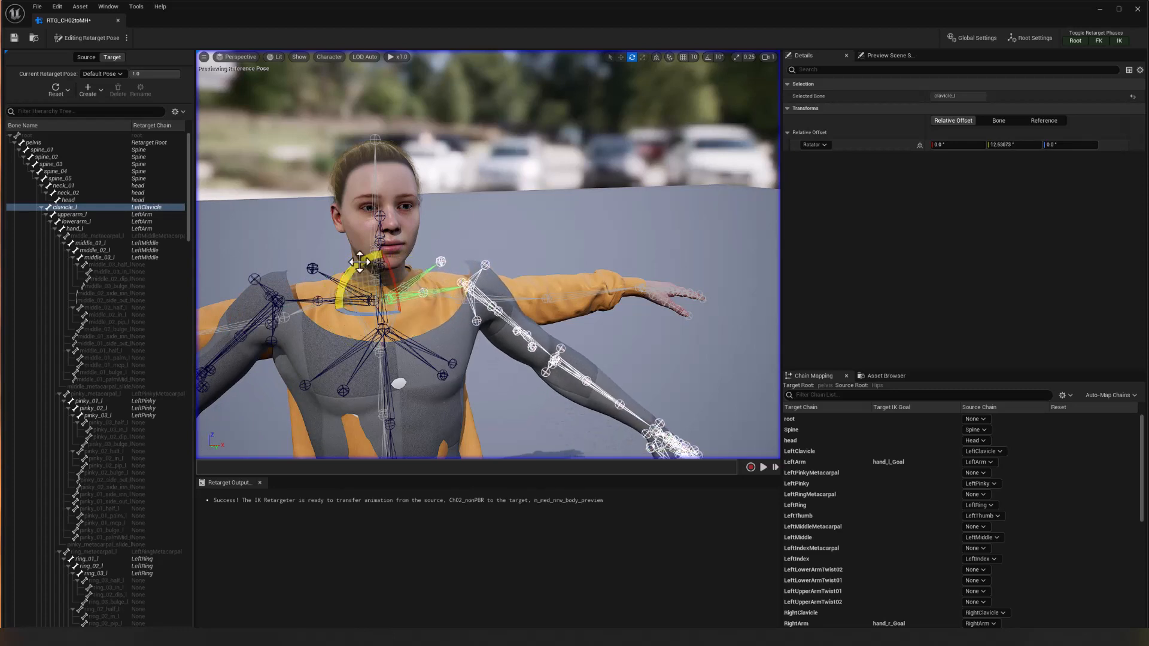
{"action": "left_click_drag", "start_coordinate": [604, 303], "coordinate": [598, 293], "text": "alt"}
{"action": "left_click_drag", "start_coordinate": [573, 338], "coordinate": [589, 321], "text": "alt"}
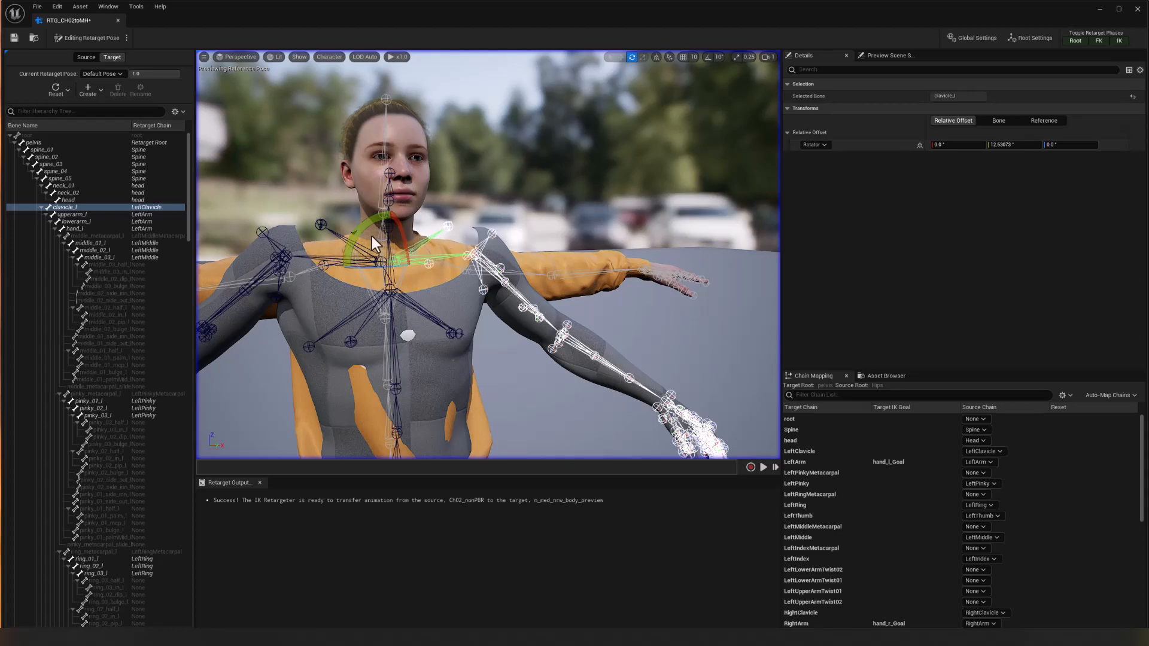
{"action": "left_click_drag", "start_coordinate": [368, 235], "coordinate": [432, 267]}
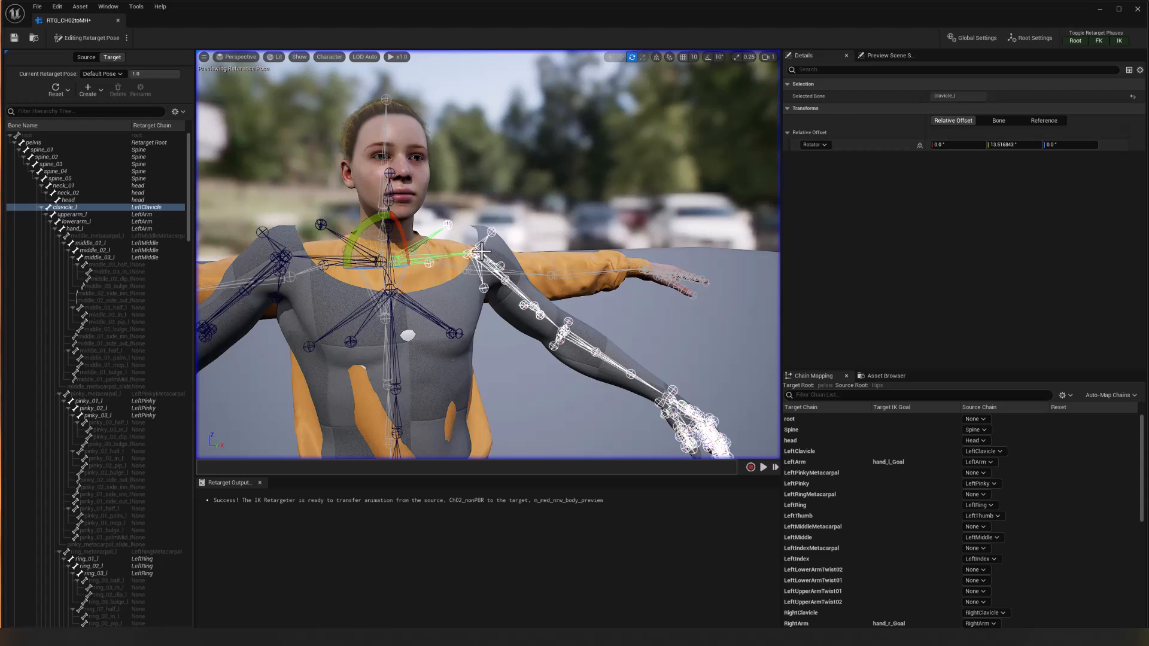
{"action": "left_click", "coordinate": [1016, 146]}
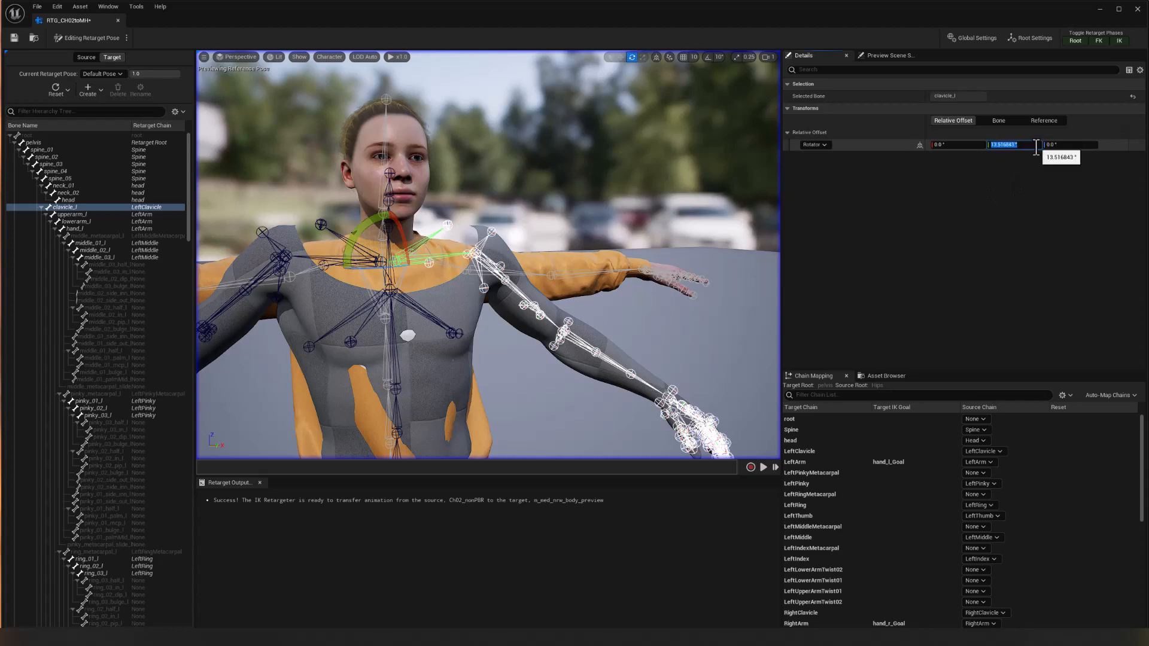
{"action": "type", "text": "15"}
{"action": "key", "text": "Return"}
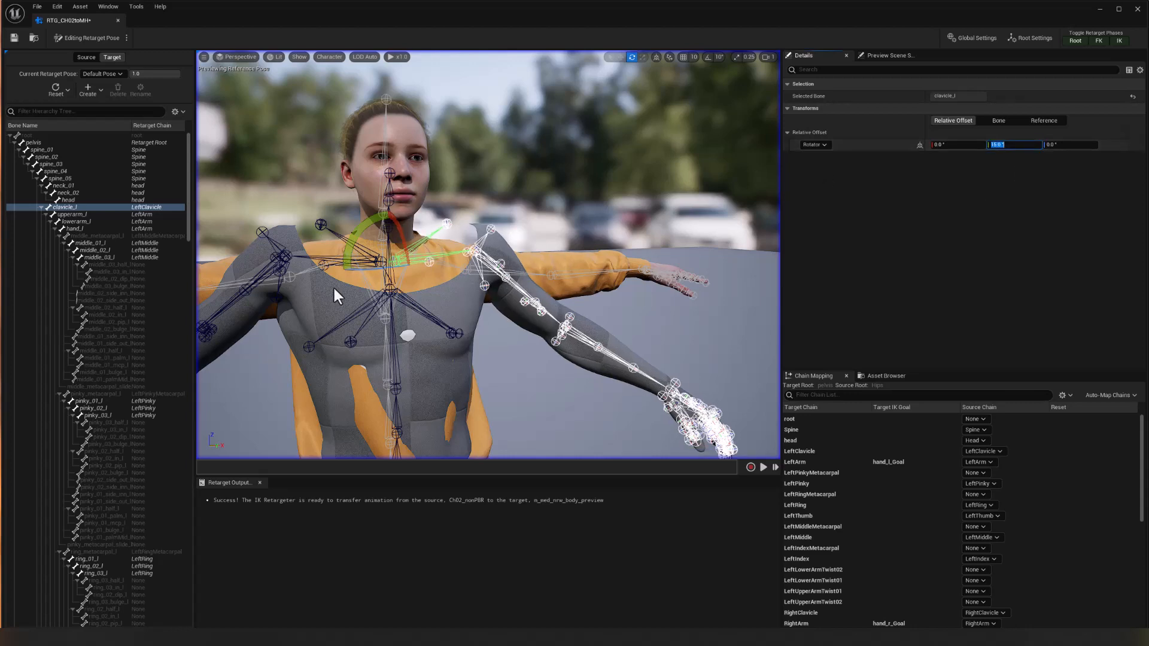
Select clavicle_r and set its relative Y rotation offset to 15° to match the other shoulder.
{"action": "left_click", "coordinate": [313, 258]}
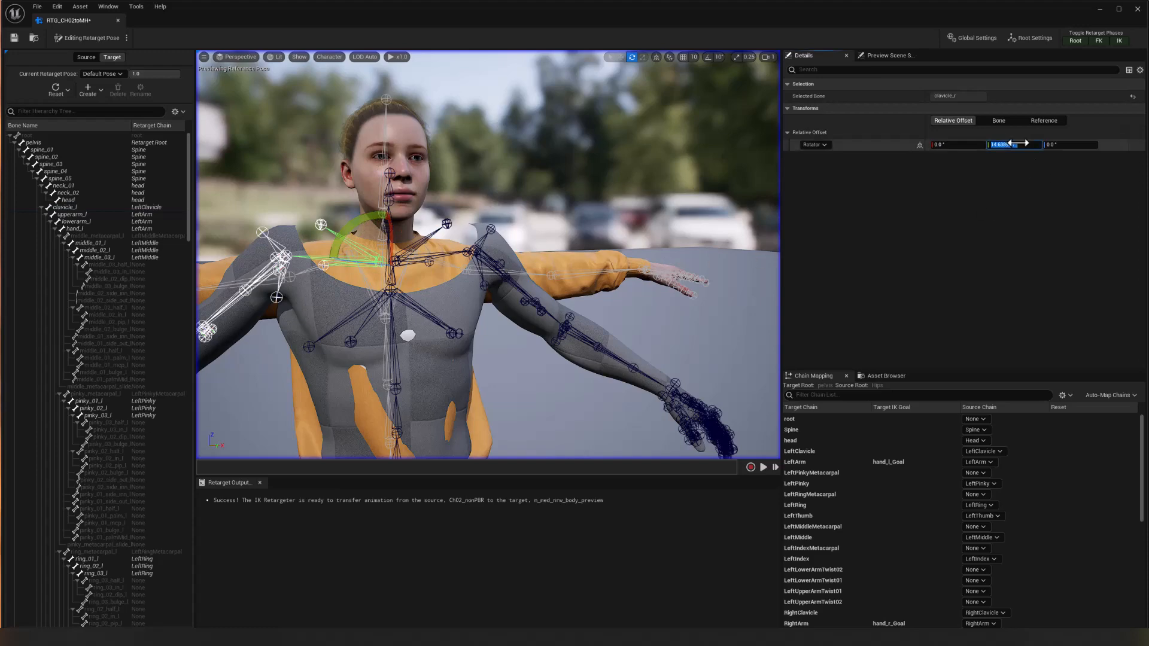
{"action": "type", "text": "15"}
{"action": "key", "text": "Return"}
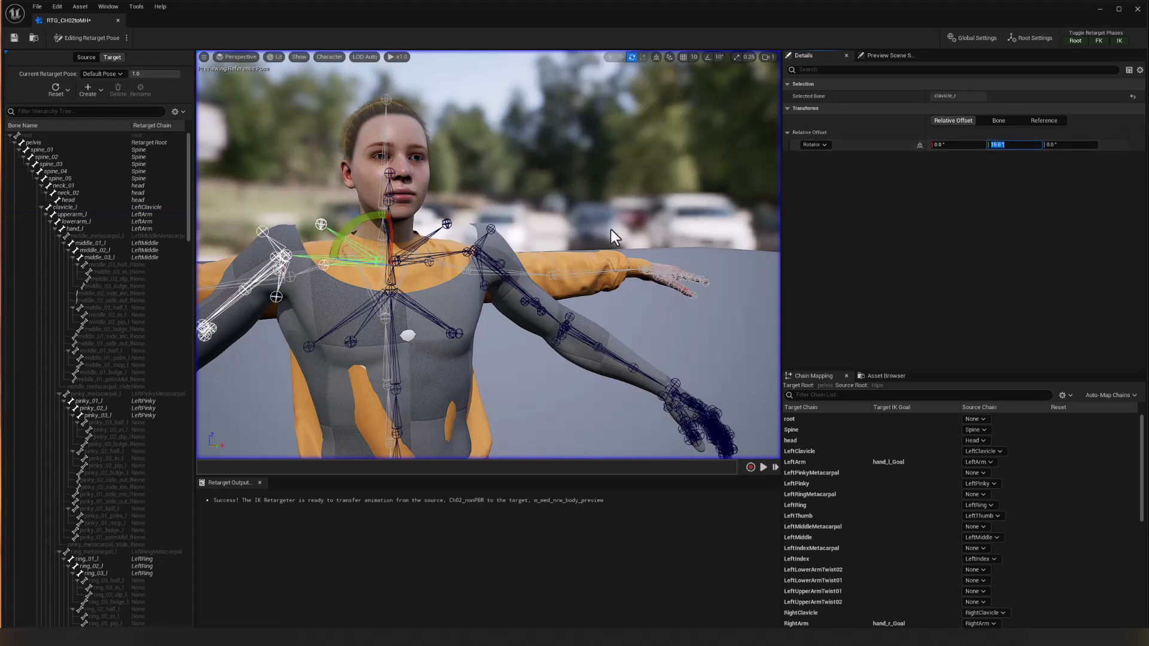
Select the upperarm_r bone, rotate it up toward the source arm, and set its Y rotation offset to 40°.
{"action": "right_click_drag", "start_coordinate": [488, 255], "coordinate": [461, 242]}
{"action": "scroll", "coordinate": [461, 243], "scroll_direction": "down", "scroll_amount": 4}
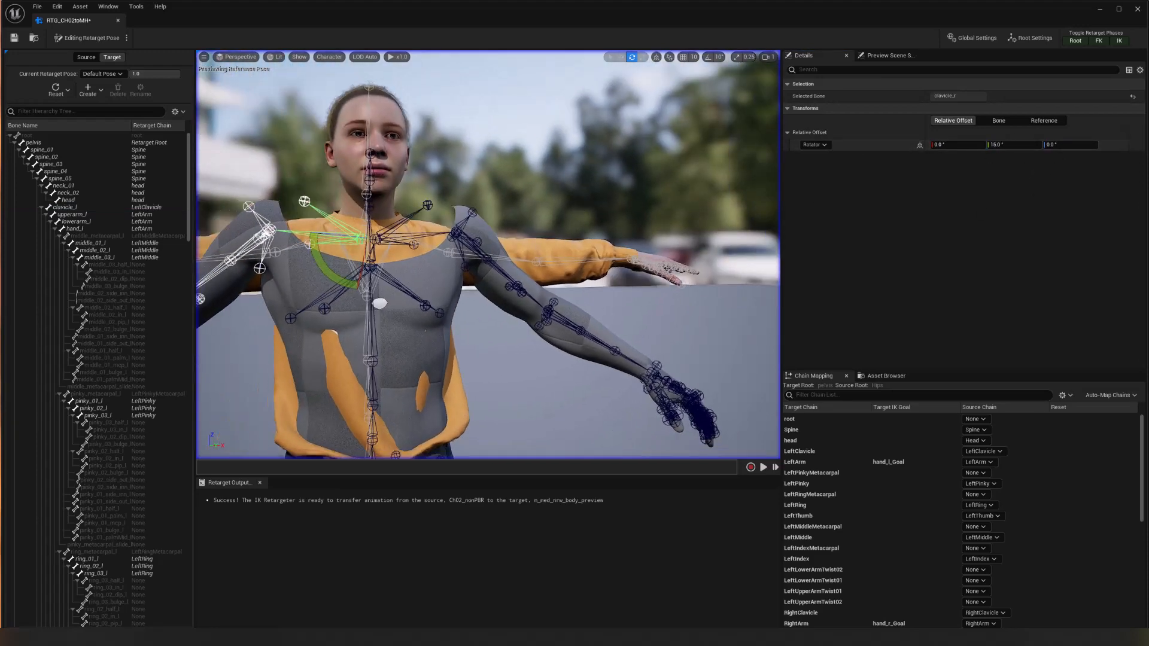
{"action": "left_click_drag", "start_coordinate": [572, 200], "coordinate": [632, 269], "text": "alt"}
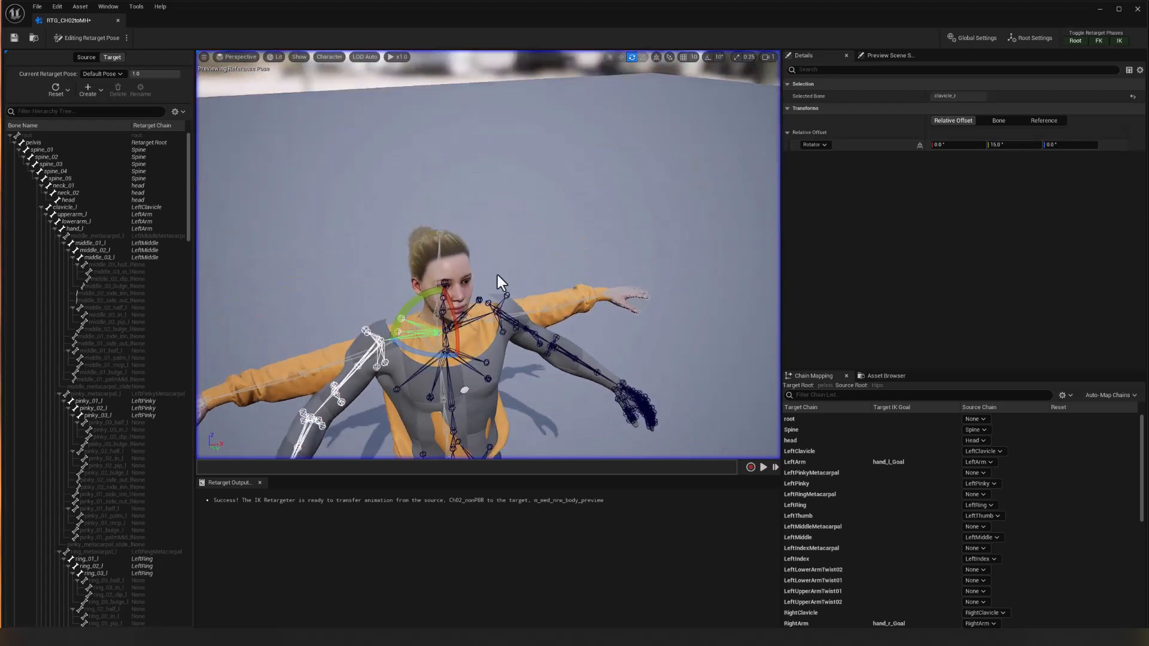
{"action": "left_click", "coordinate": [368, 356]}
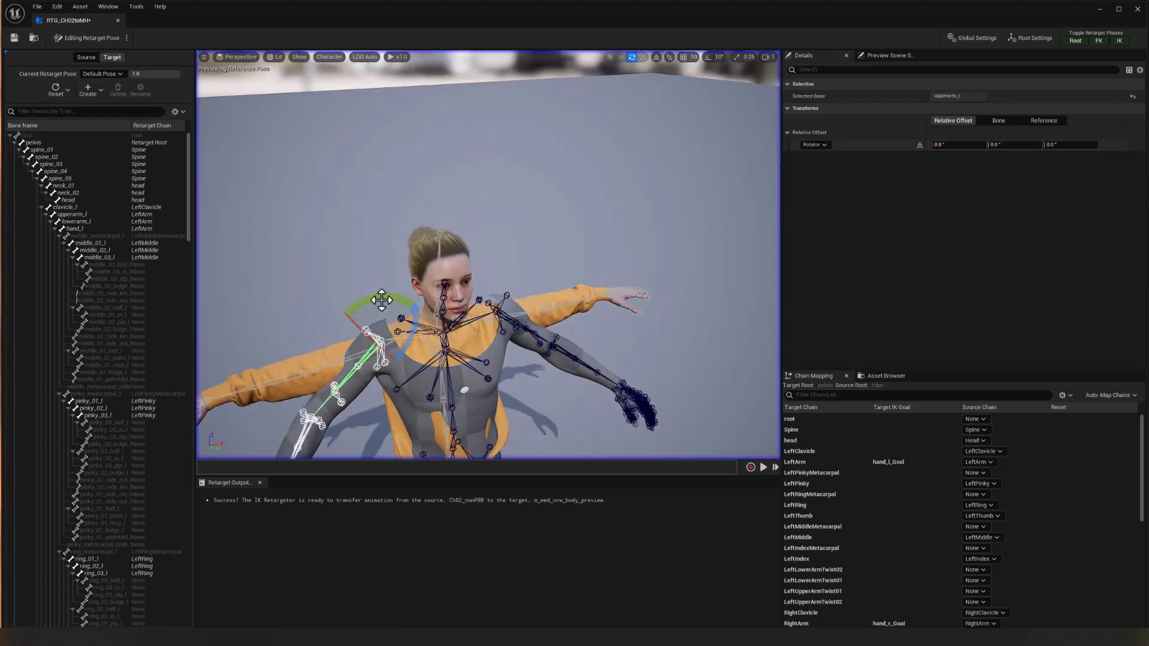
{"action": "left_click_drag", "start_coordinate": [396, 294], "coordinate": [440, 305]}
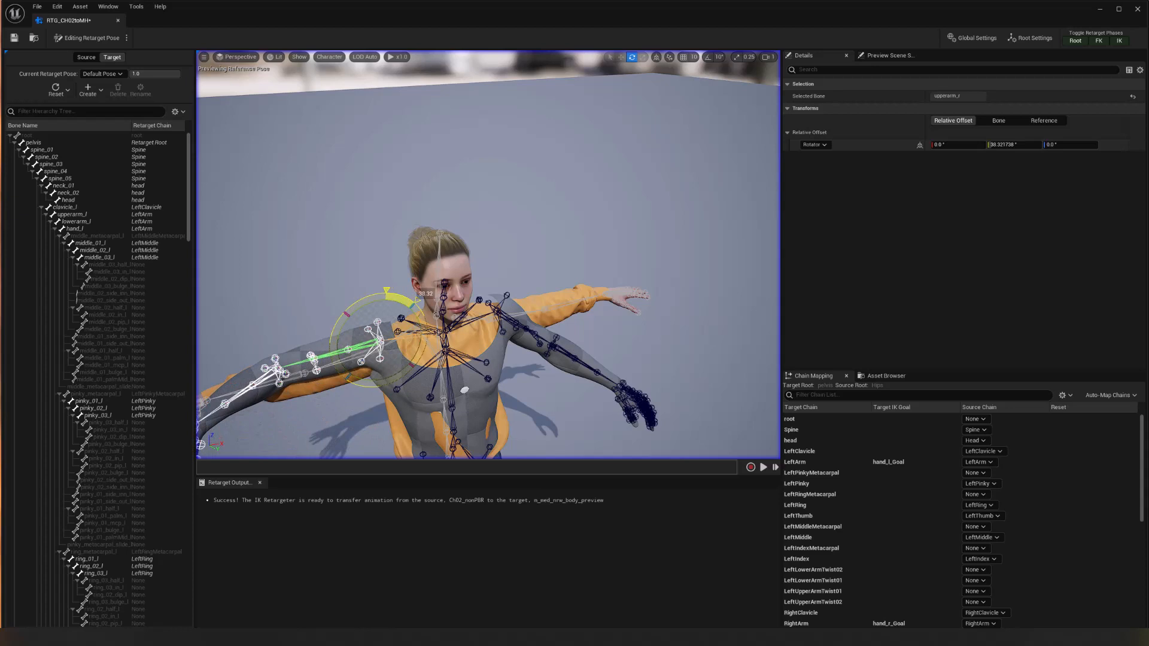
{"action": "left_click_drag", "start_coordinate": [428, 396], "coordinate": [536, 364], "text": "alt"}
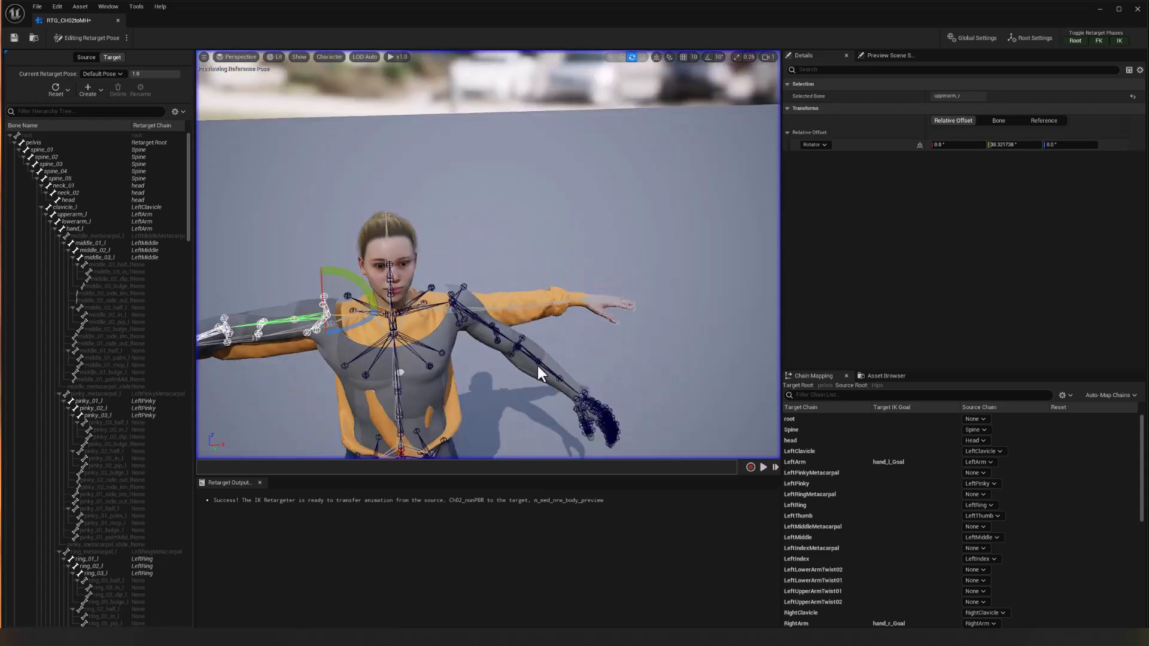
{"action": "left_click", "coordinate": [1033, 146]}
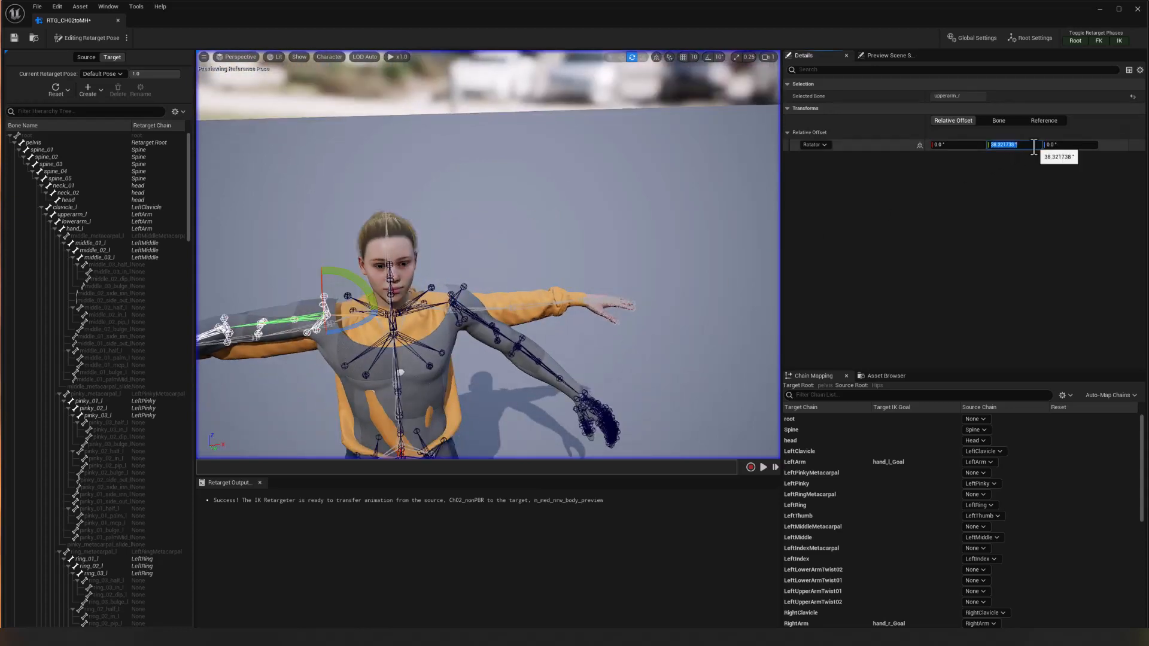
{"action": "type", "text": "40"}
{"action": "key", "text": "Return"}
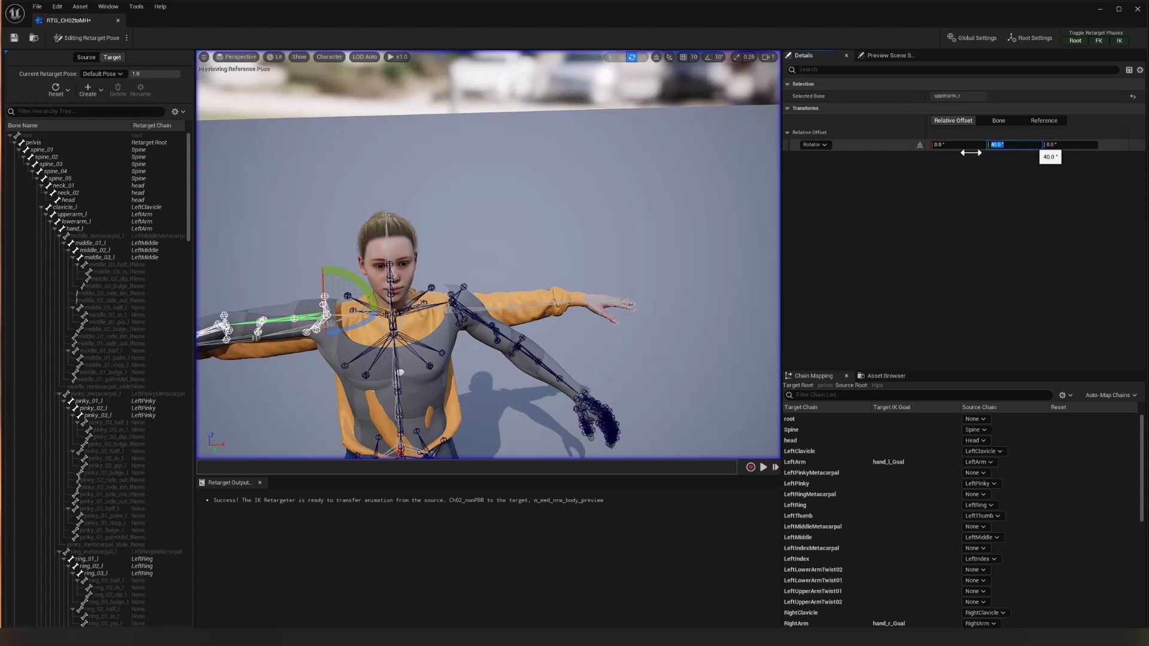
Select the upperarm_l bone and set its relative Y rotation offset to 40°.
{"action": "left_click", "coordinate": [466, 309]}
{"action": "left_click", "coordinate": [1020, 146]}
{"action": "type", "text": "40"}
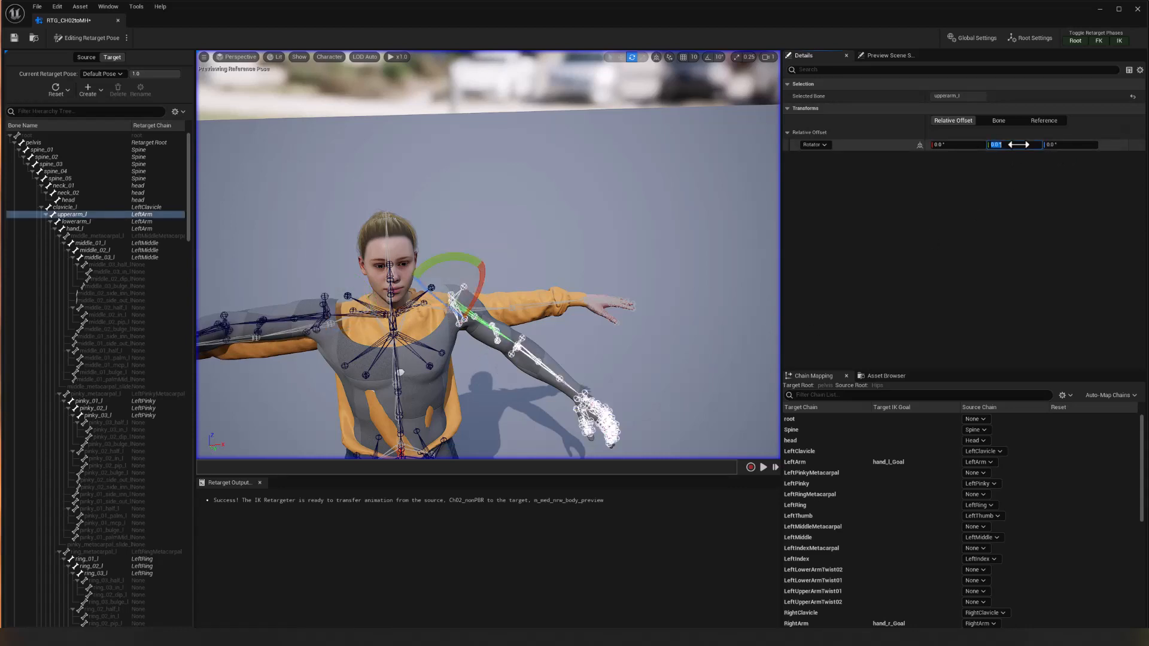
{"action": "key", "text": "Return"}
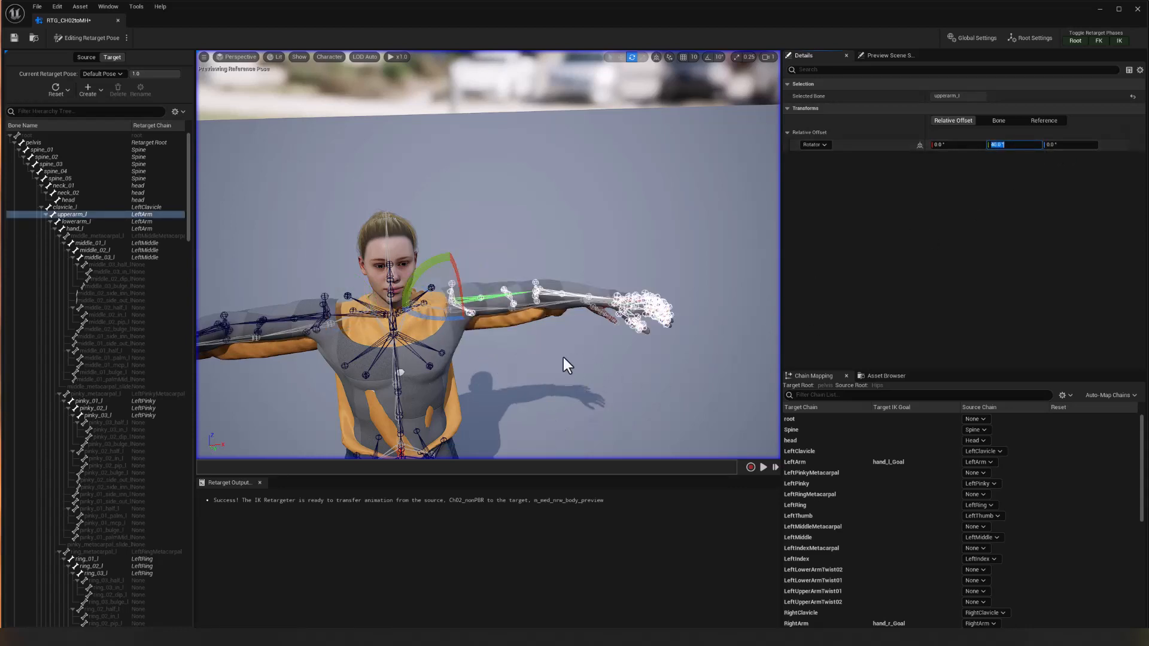
Select the lowerarm_r bone, rotate it toward the source forearm, and set its relative Z rotation offset to -35°.
{"action": "left_click_drag", "start_coordinate": [563, 358], "coordinate": [640, 359], "text": "alt"}
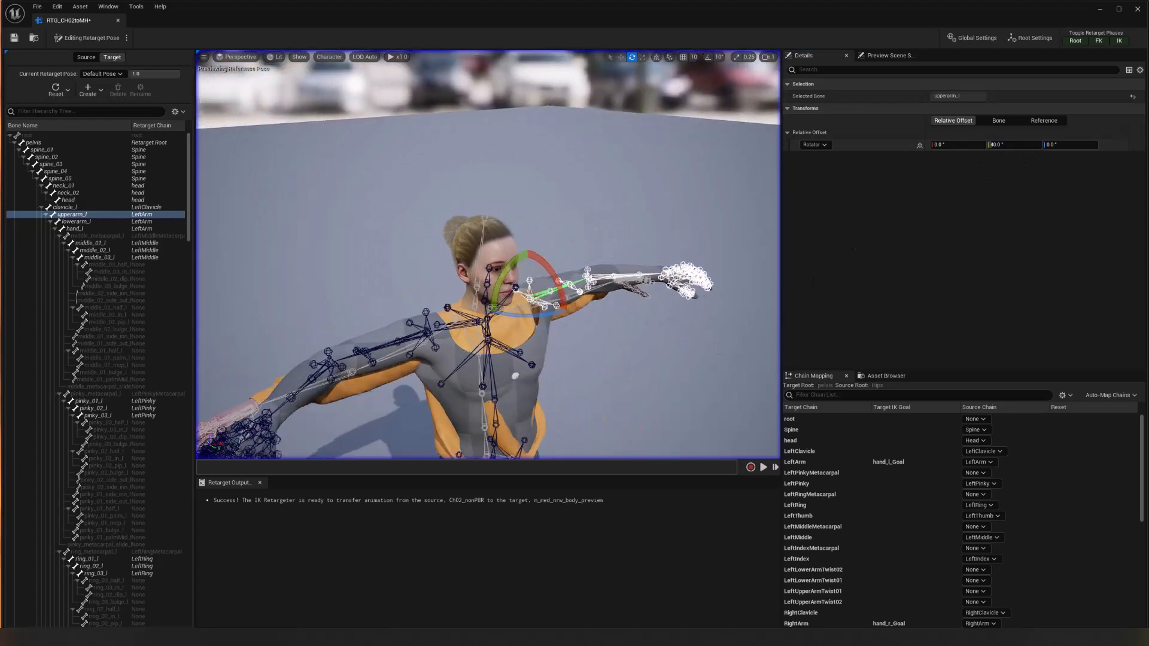
{"action": "left_click", "coordinate": [301, 388]}
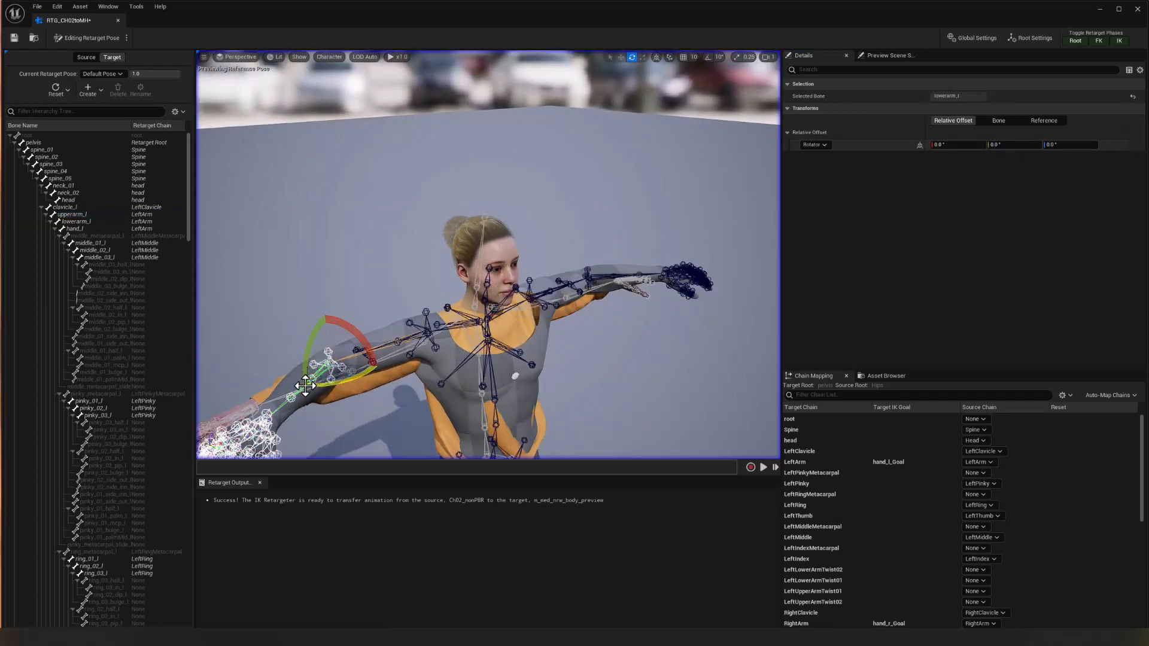
{"action": "left_click_drag", "start_coordinate": [347, 381], "coordinate": [311, 383]}
{"action": "left_click_drag", "start_coordinate": [353, 344], "coordinate": [299, 389]}
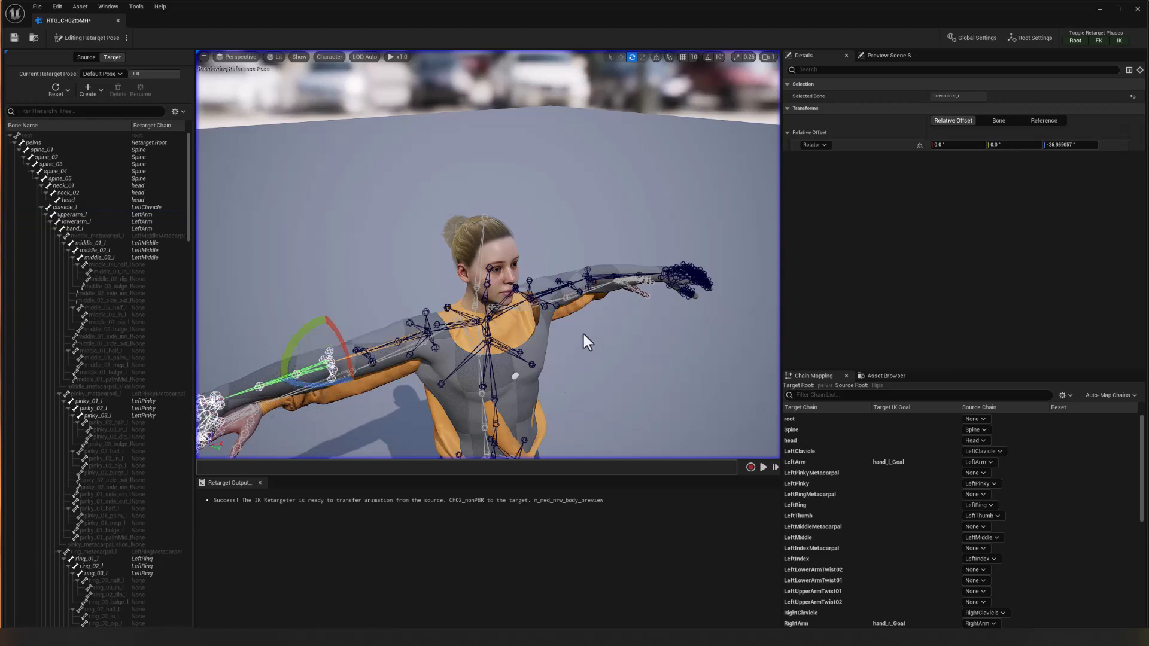
{"action": "left_click", "coordinate": [1088, 150]}
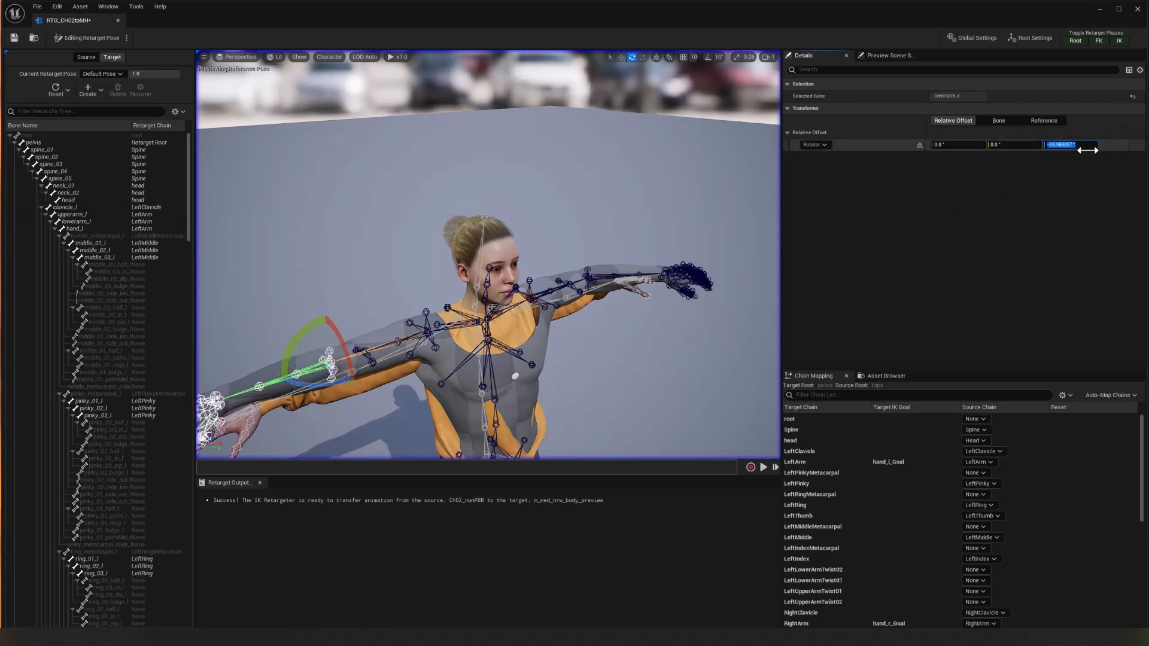
{"action": "type", "text": "-35"}
{"action": "key", "text": "Return"}
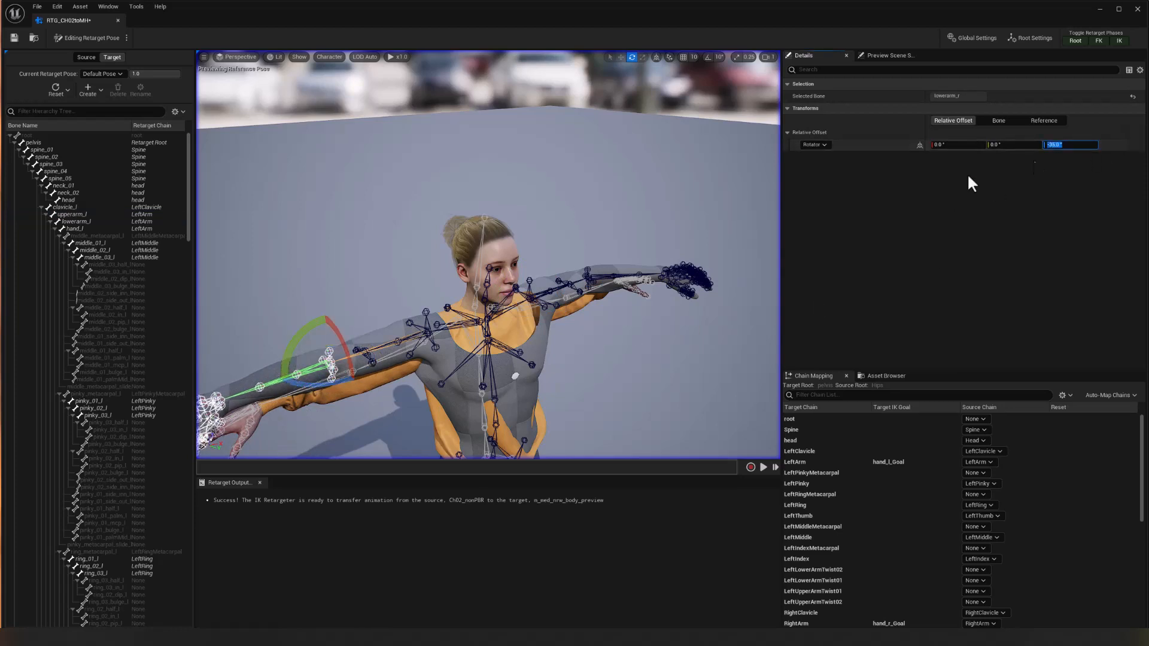
Select the lowerarm_l bone and set its relative Z rotation offset to -35°.
{"action": "left_click", "coordinate": [619, 276]}
{"action": "left_click", "coordinate": [1064, 144]}
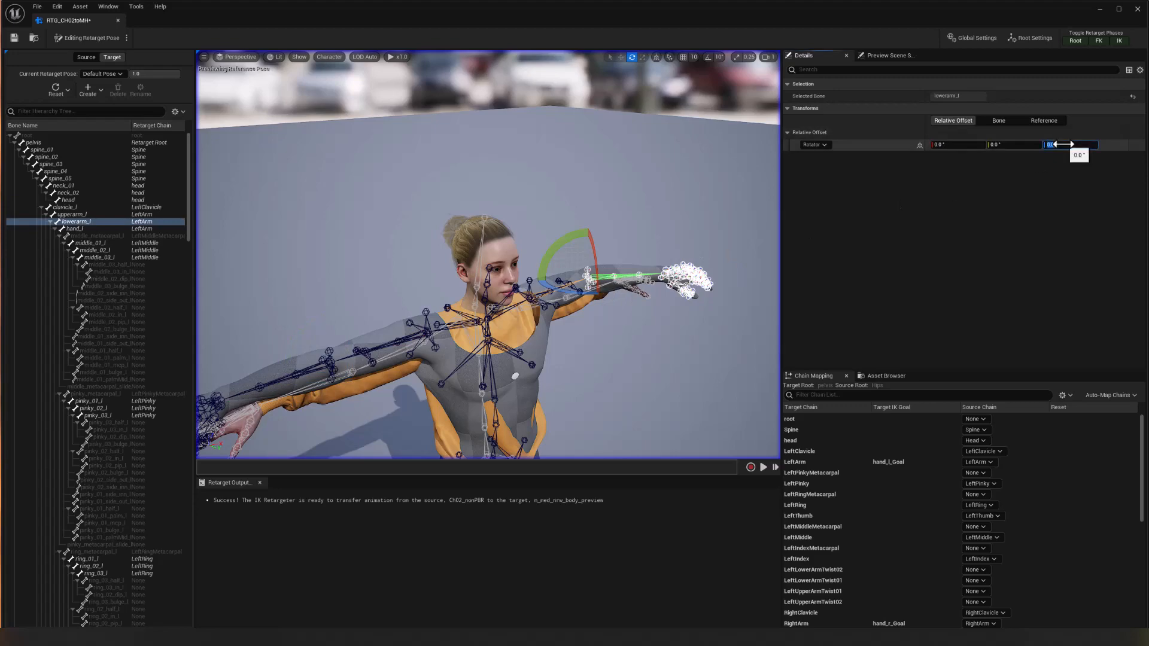
{"action": "type", "text": "-35"}
{"action": "key", "text": "Return"}
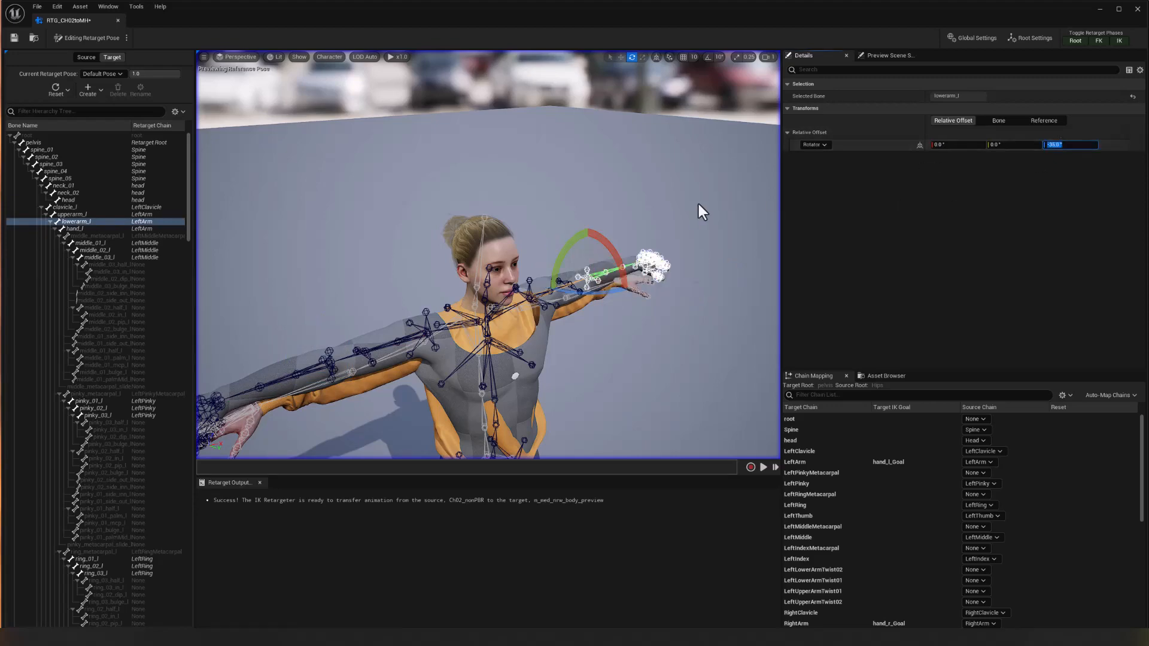
Switch from editing the retarget pose to running the retarget, and compare the source and target arms from the front and side.
{"action": "left_click_drag", "start_coordinate": [699, 203], "coordinate": [644, 147], "text": "alt"}
{"action": "left_click_drag", "start_coordinate": [513, 329], "coordinate": [516, 328], "text": "alt"}
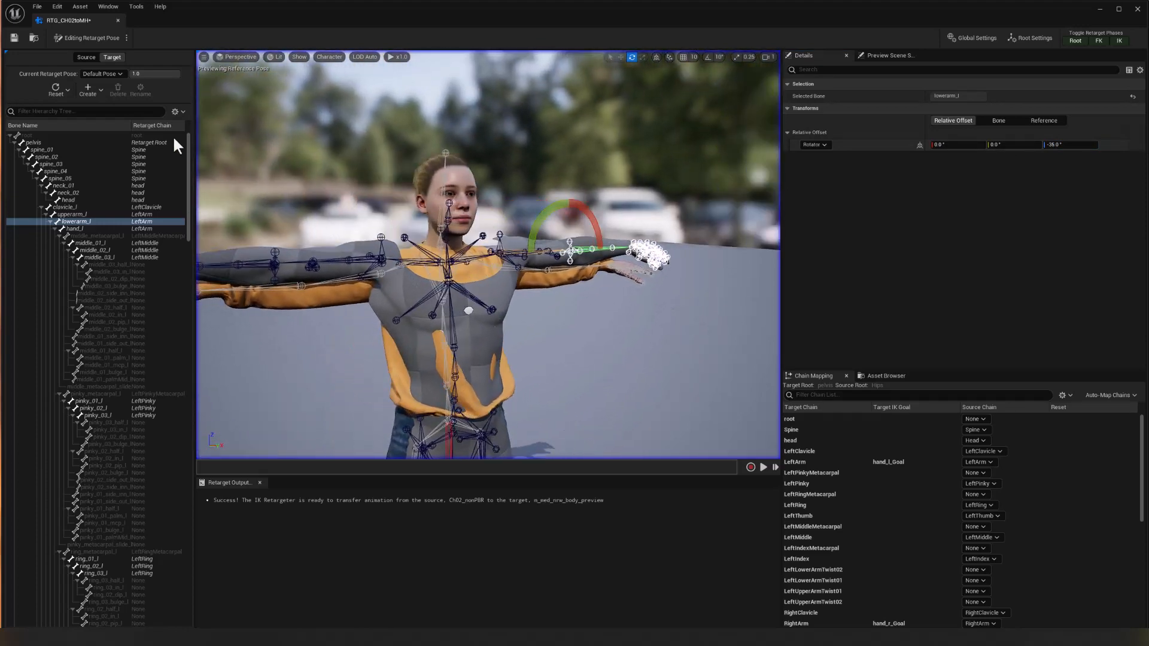
{"action": "left_click", "coordinate": [126, 38]}
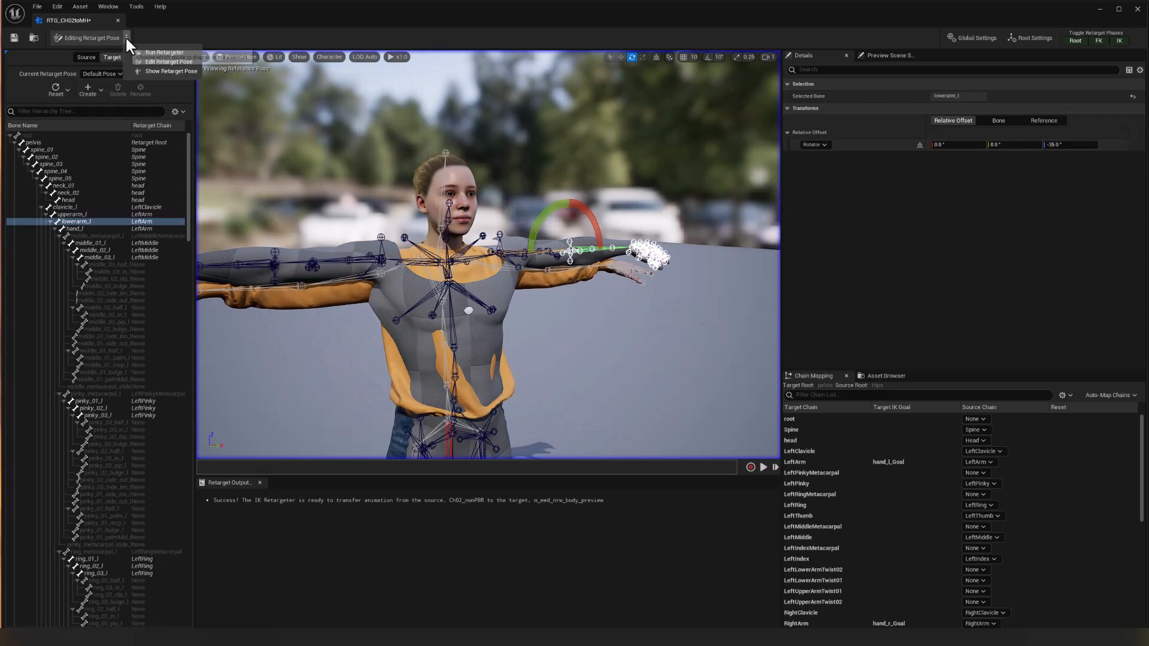
{"action": "left_click", "coordinate": [162, 52]}
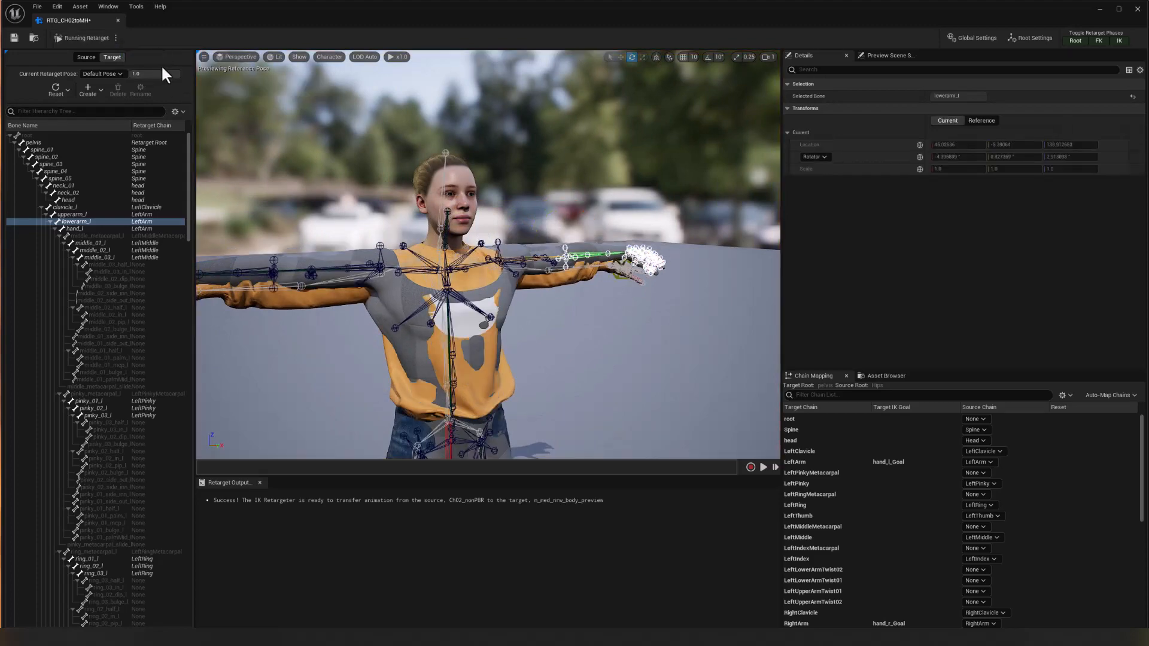
{"action": "left_click_drag", "start_coordinate": [586, 323], "coordinate": [643, 316], "text": "alt"}
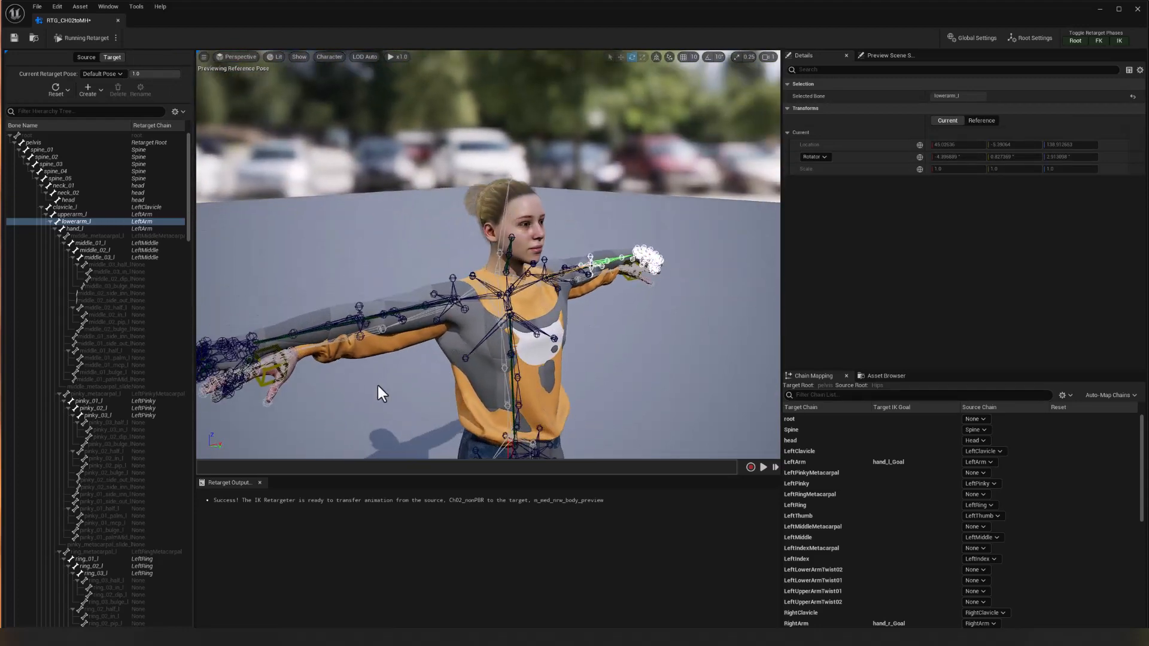
{"action": "left_click_drag", "start_coordinate": [381, 411], "coordinate": [457, 405], "text": "alt"}
{"action": "right_click_drag", "start_coordinate": [526, 379], "coordinate": [566, 379], "text": "alt"}
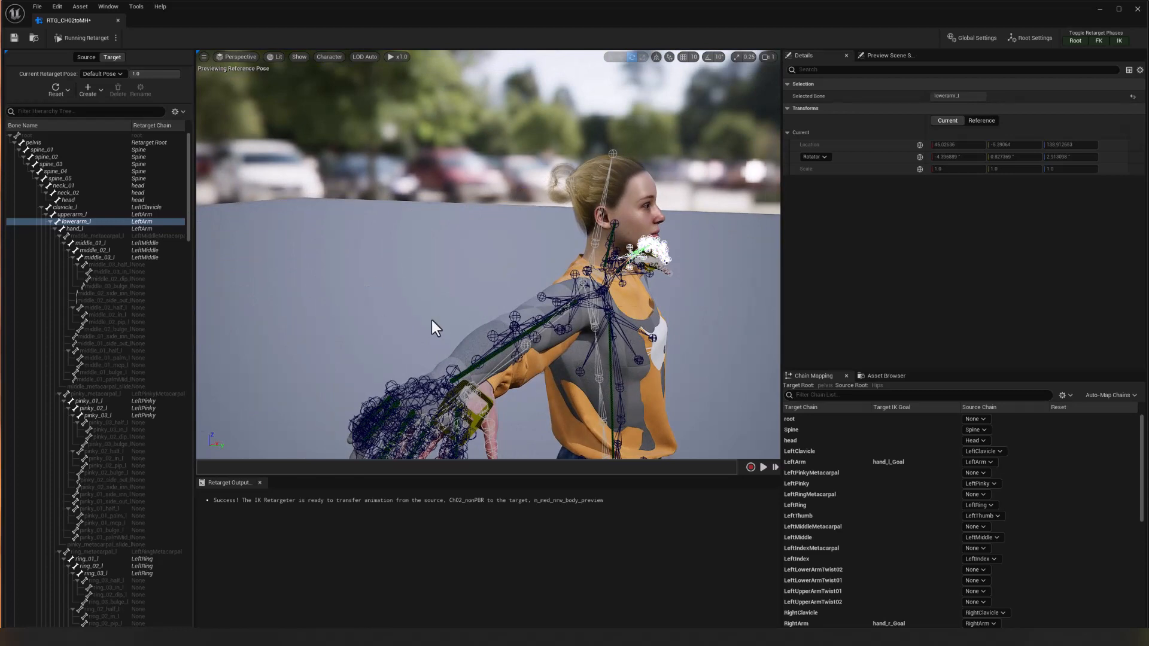
{"action": "middle_click_drag", "start_coordinate": [694, 323], "coordinate": [698, 271], "text": "alt"}
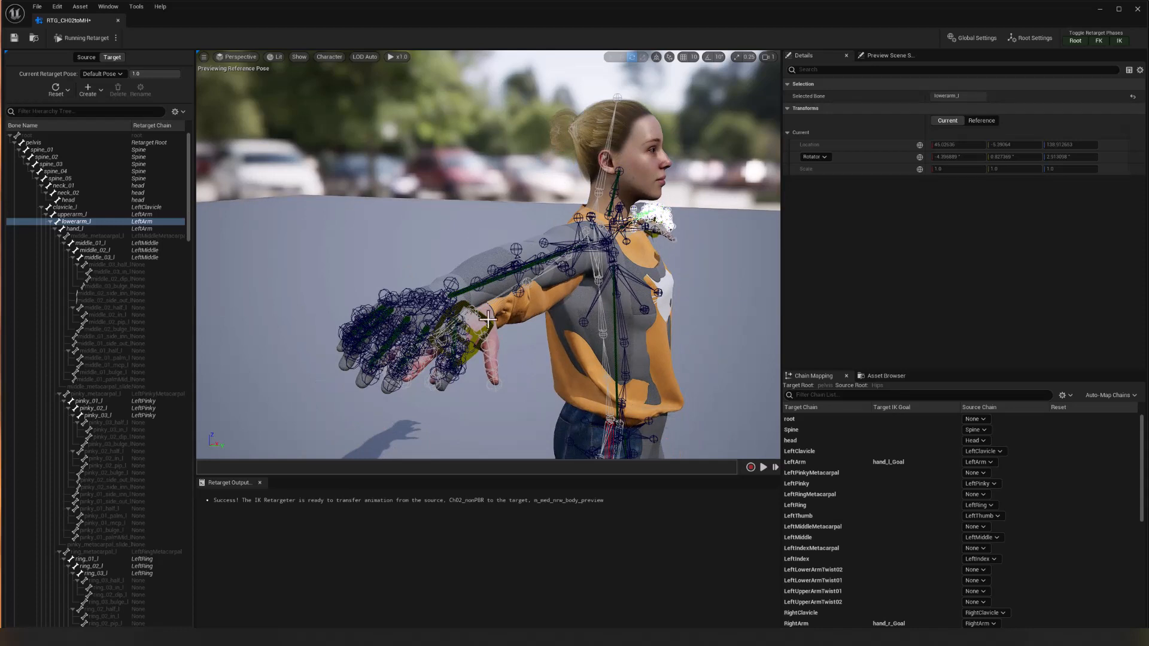
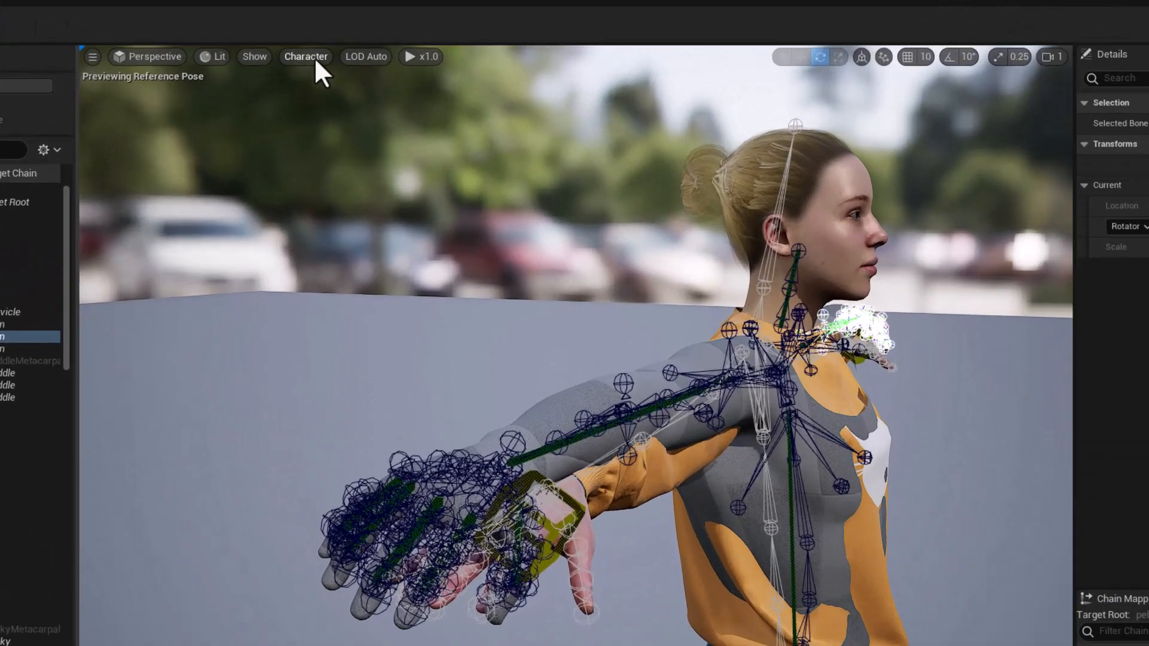
Set the viewport's bone drawing option to None.
{"action": "left_click", "coordinate": [331, 57]}
{"action": "mouse_move", "coordinate": [278, 173]}
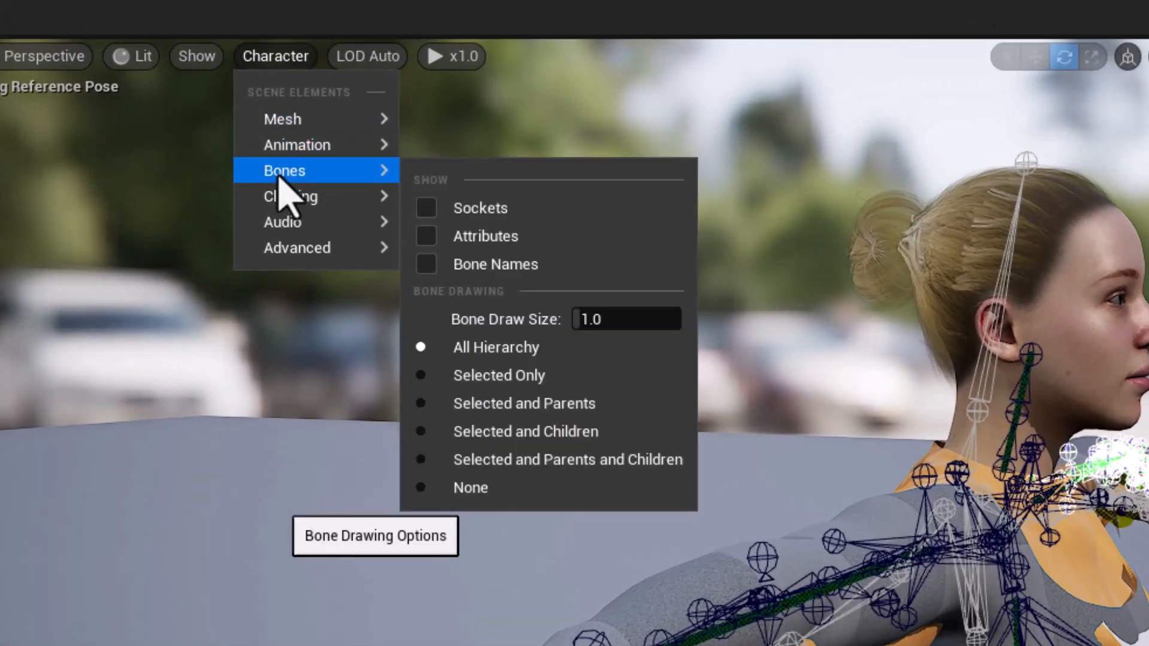
{"action": "left_click", "coordinate": [509, 488]}
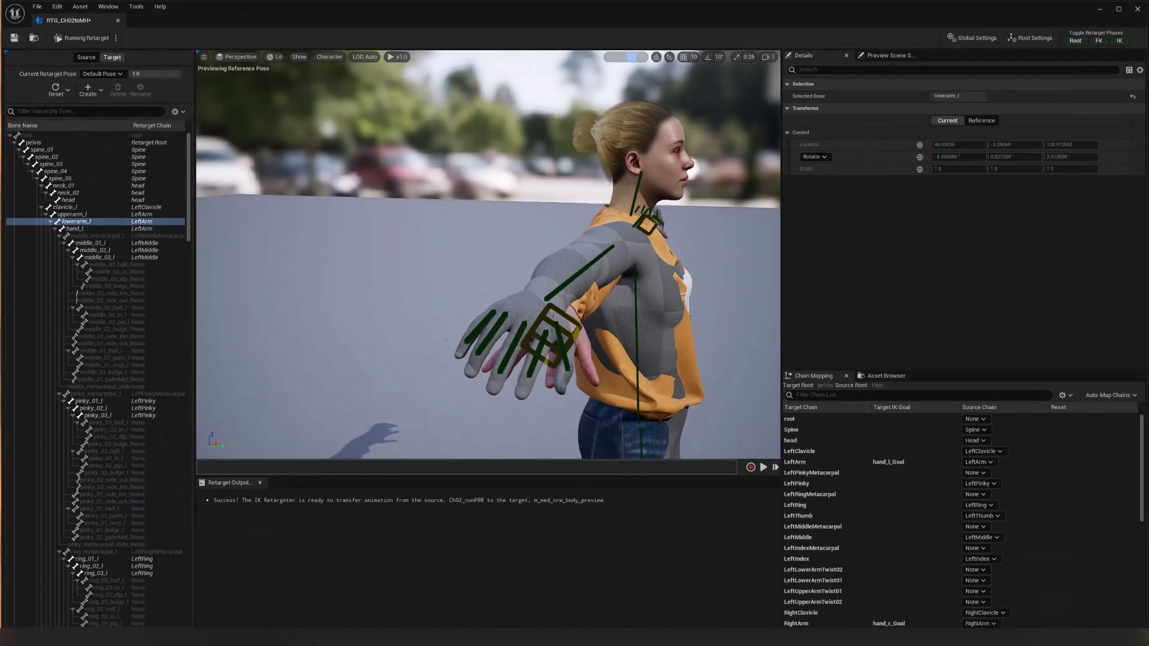
Turn off Debug Draw and offset the target mesh by about -13 on Y to separate it from the source.
{"action": "left_click", "coordinate": [391, 252]}
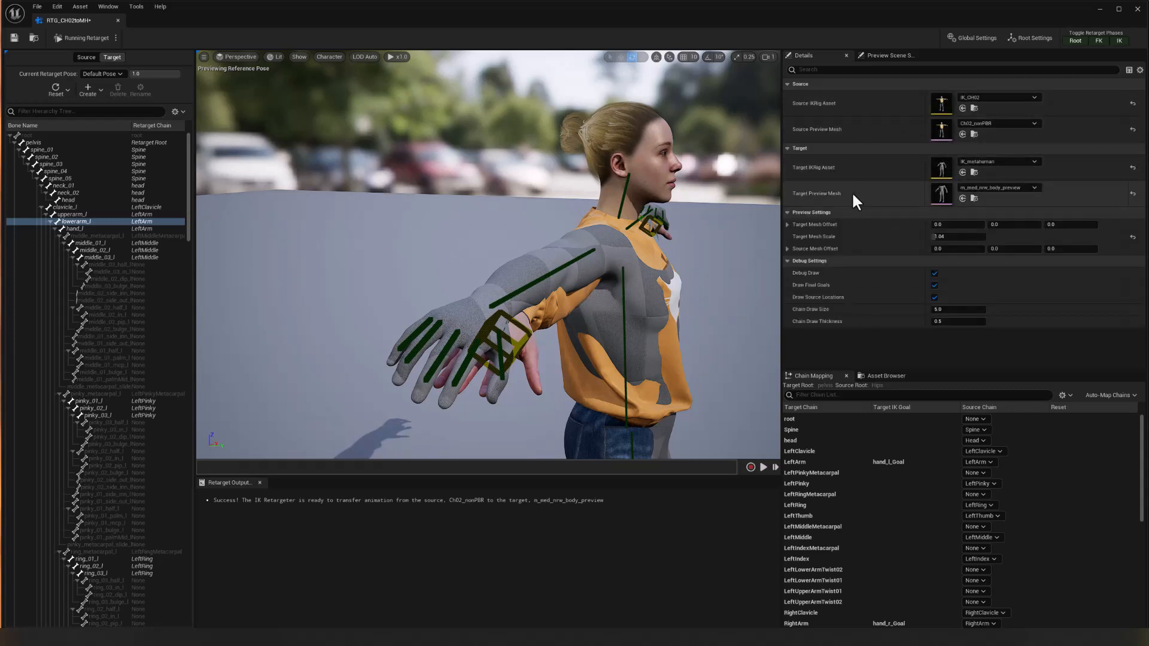
{"action": "left_click", "coordinate": [934, 275]}
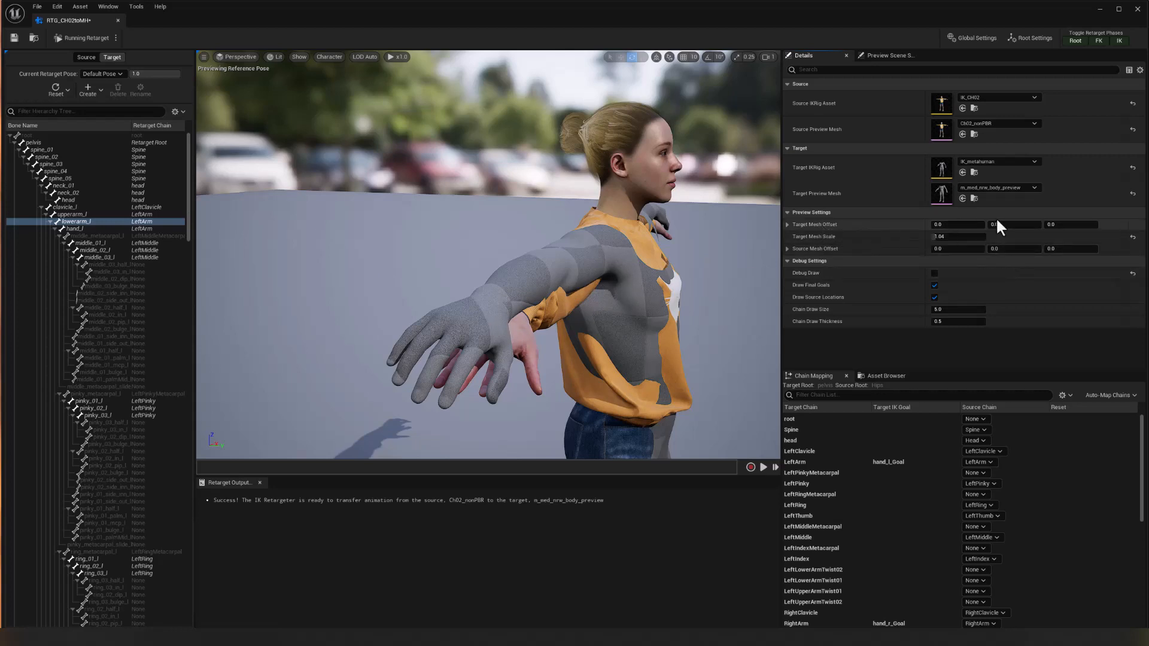
{"action": "left_click_drag", "start_coordinate": [1008, 231], "coordinate": [960, 231]}
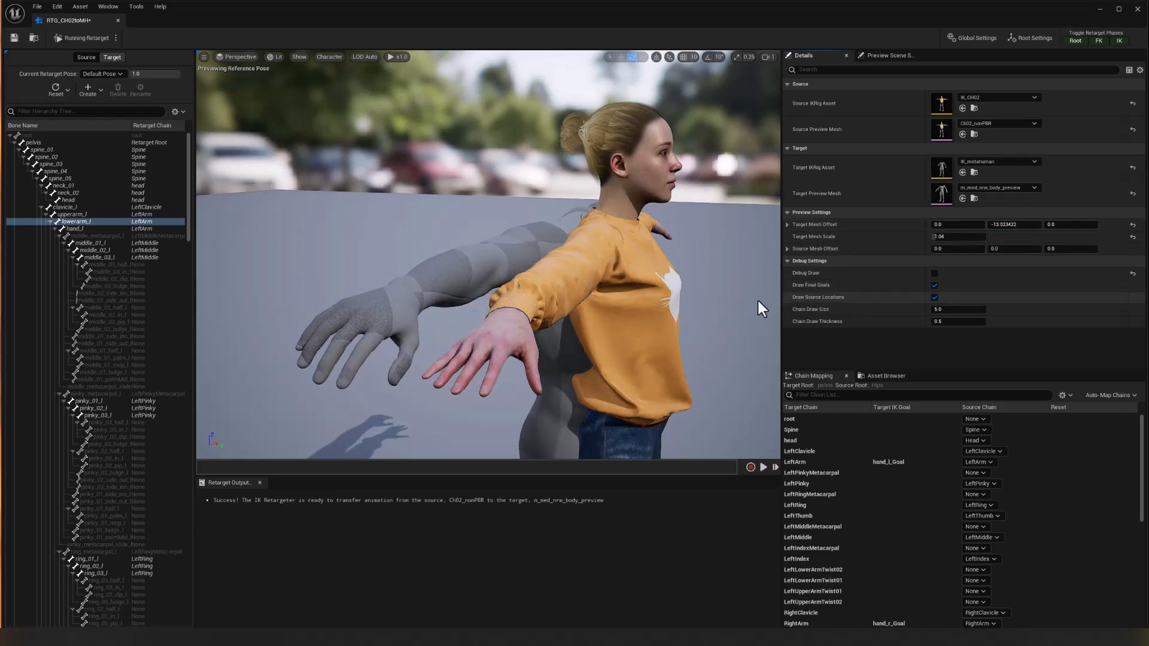
{"action": "left_click_drag", "start_coordinate": [684, 265], "coordinate": [666, 289], "text": "alt"}
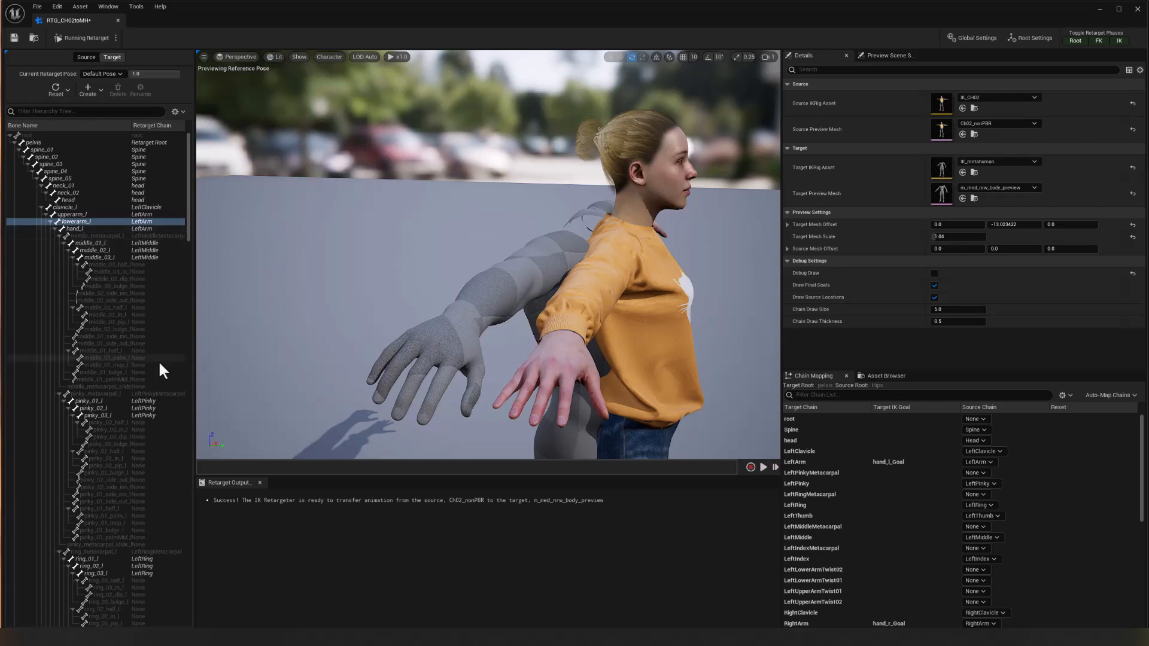
Select the hand_r bone, return to editing the retarget pose, and set the hand's relative X rotation offset to -20°.
{"action": "scroll", "coordinate": [113, 383], "scroll_direction": "down", "scroll_amount": 10}
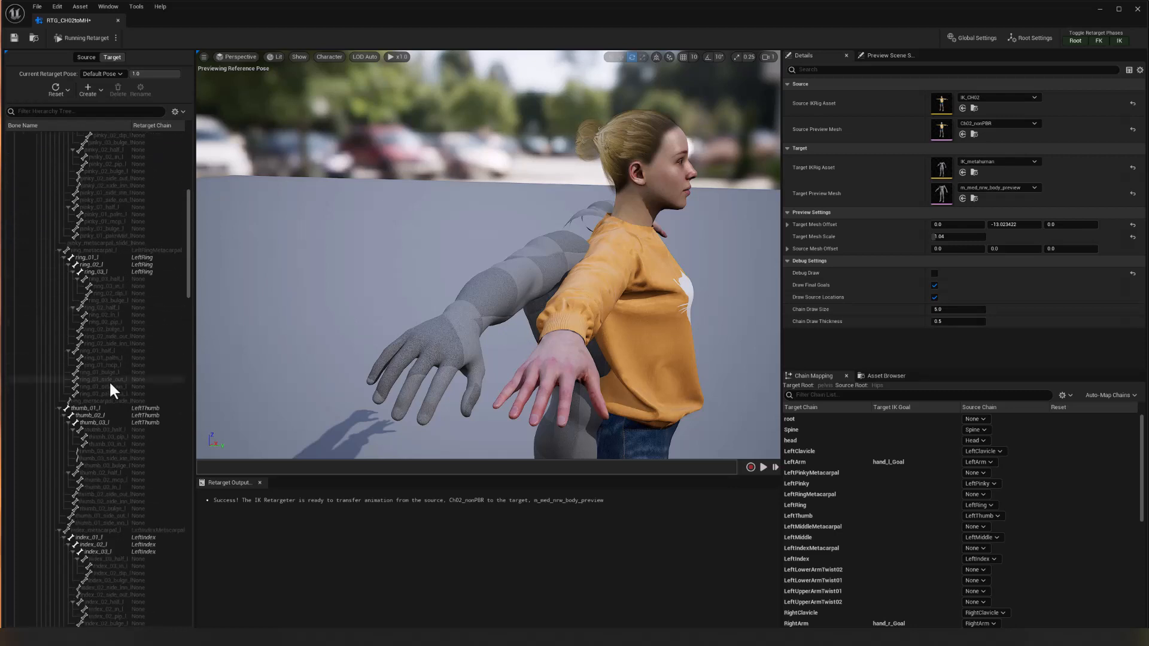
{"action": "scroll", "coordinate": [101, 433], "scroll_direction": "down", "scroll_amount": 15}
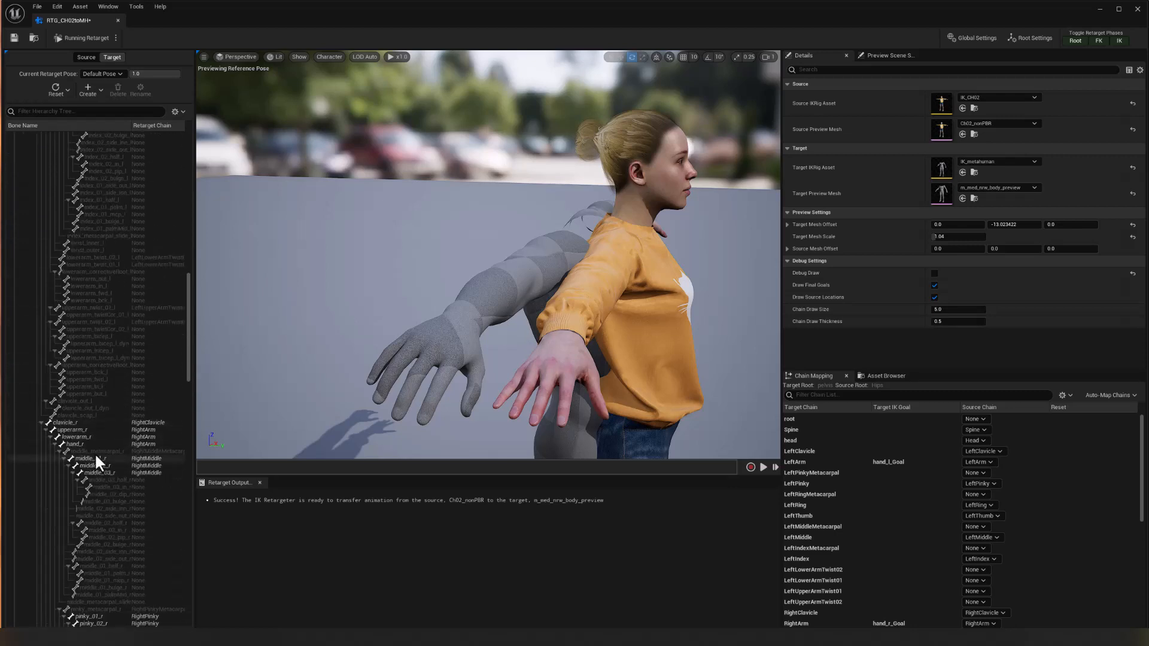
{"action": "left_click", "coordinate": [75, 444]}
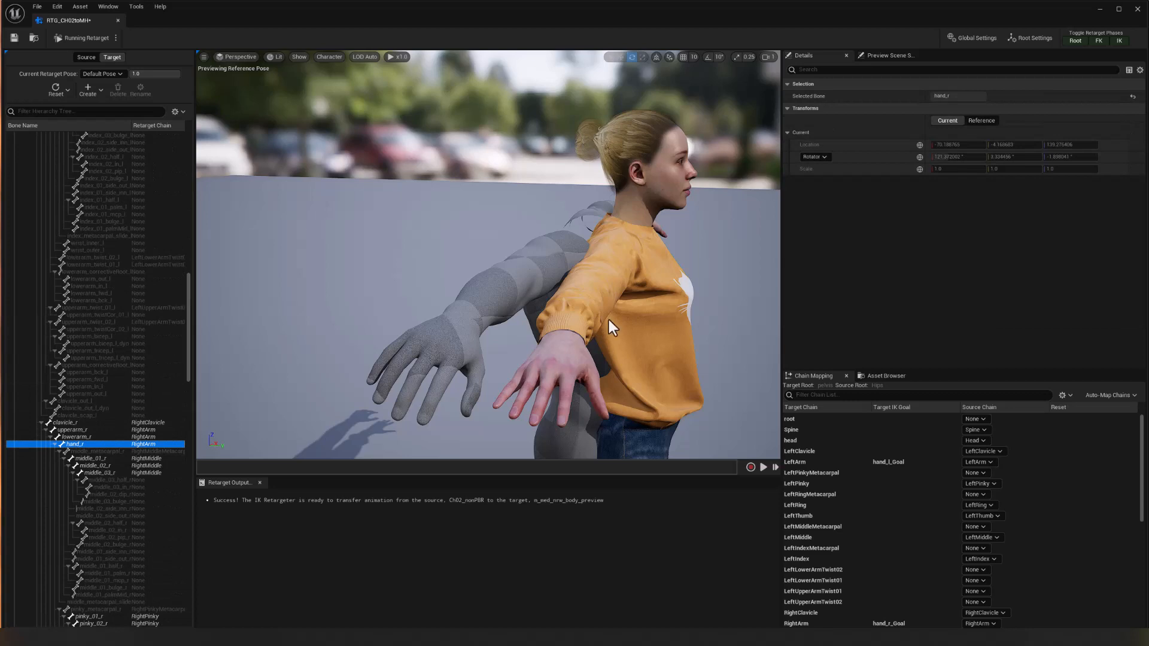
{"action": "left_click", "coordinate": [113, 39]}
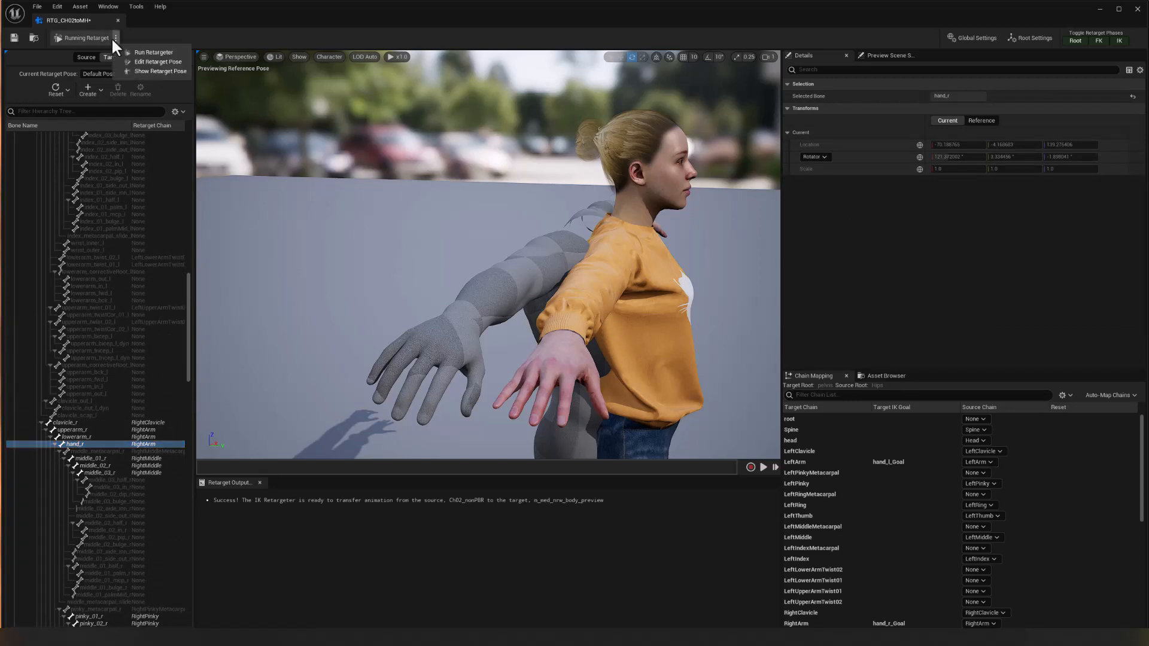
{"action": "left_click", "coordinate": [147, 61]}
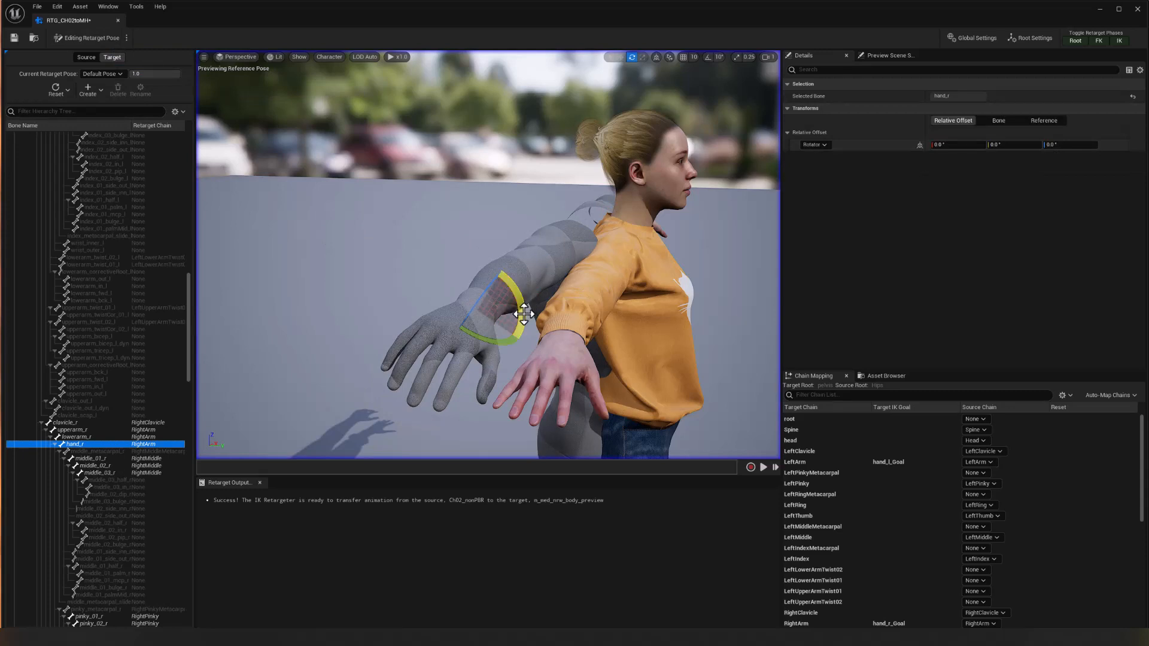
{"action": "left_click_drag", "start_coordinate": [523, 313], "coordinate": [512, 344]}
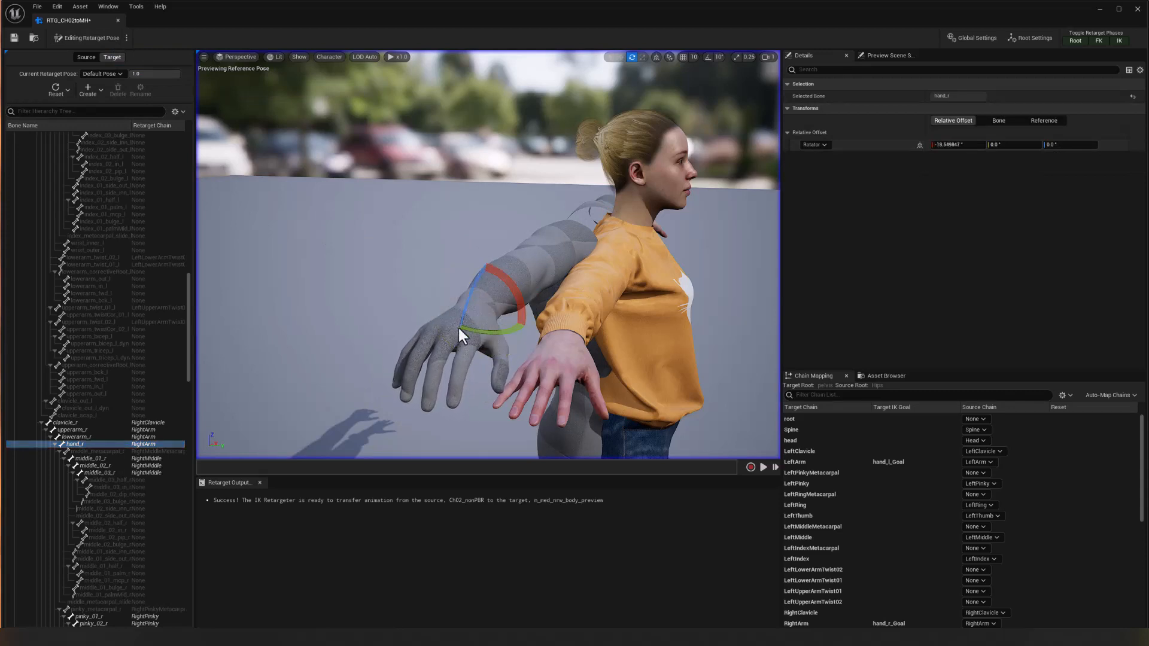
{"action": "left_click", "coordinate": [957, 145]}
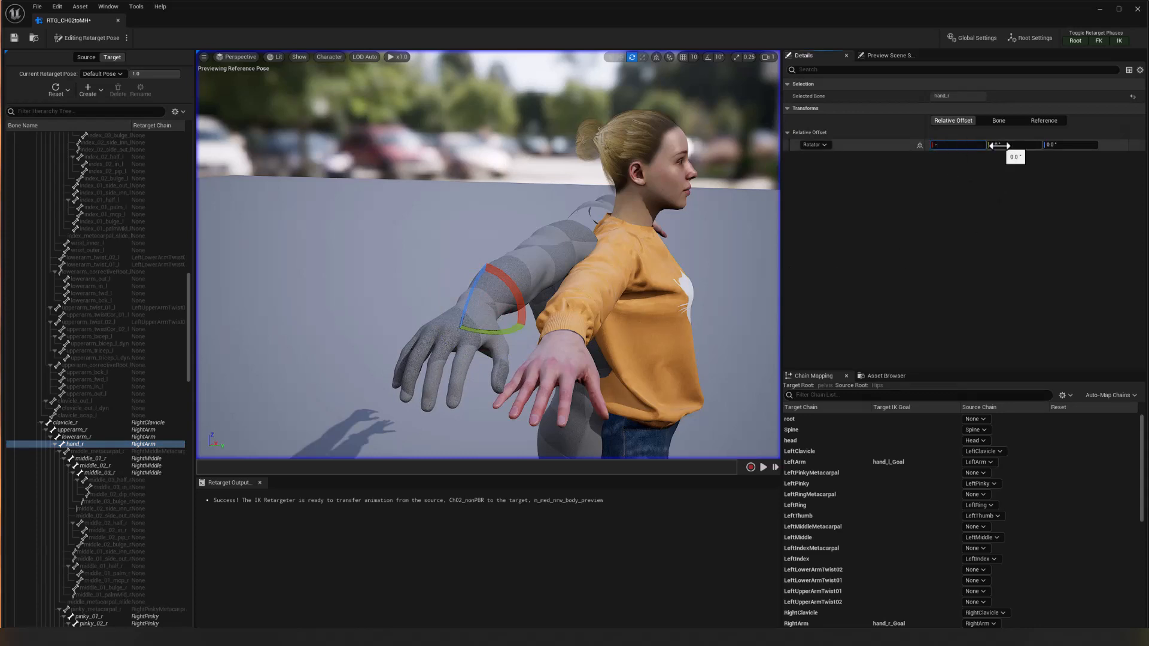
{"action": "type", "text": "-20"}
{"action": "key", "text": "Return"}
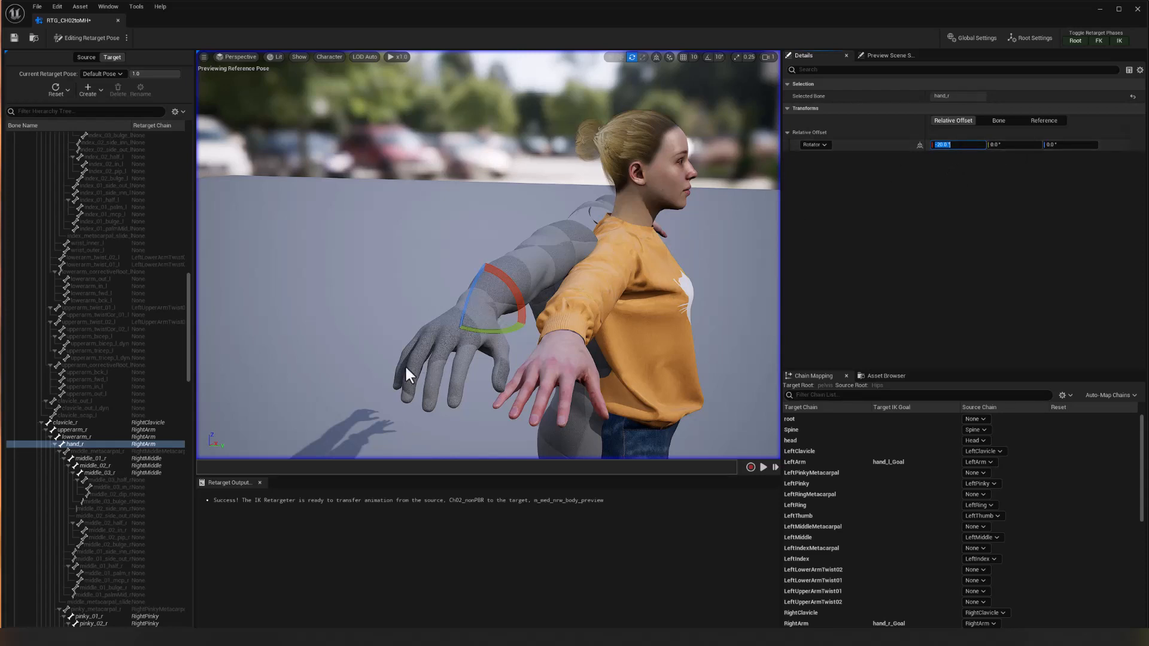
Select the hand_l bone and set its relative X rotation offset to -20°.
{"action": "scroll", "coordinate": [120, 273], "scroll_direction": "up", "scroll_amount": 13}
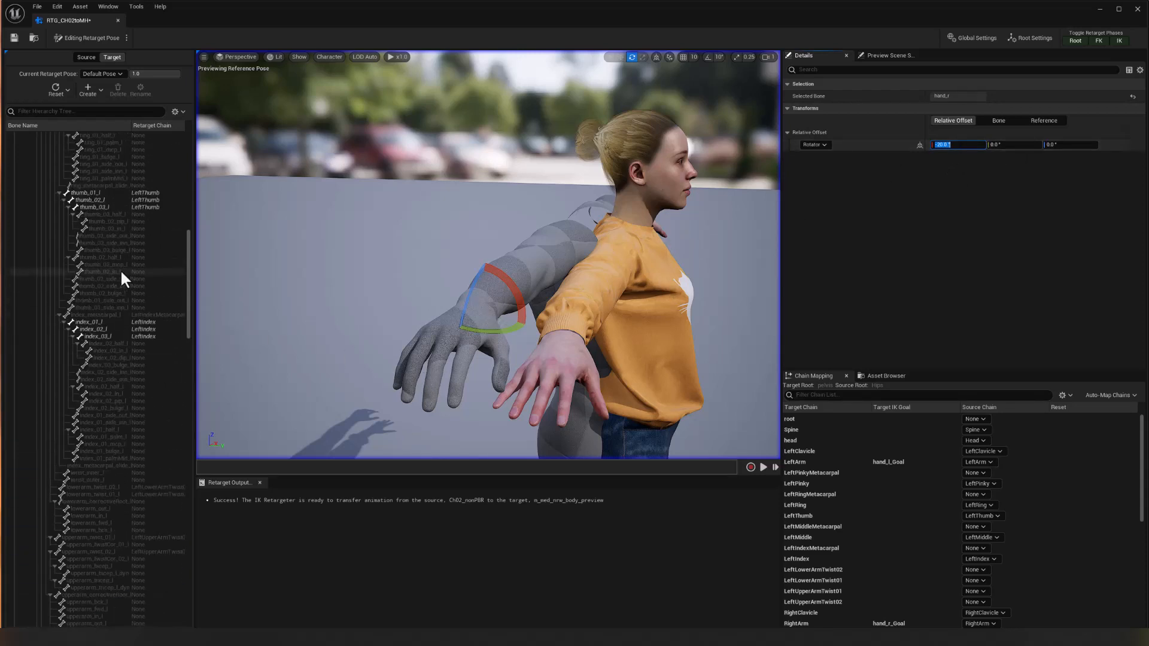
{"action": "scroll", "coordinate": [95, 203], "scroll_direction": "up", "scroll_amount": 10}
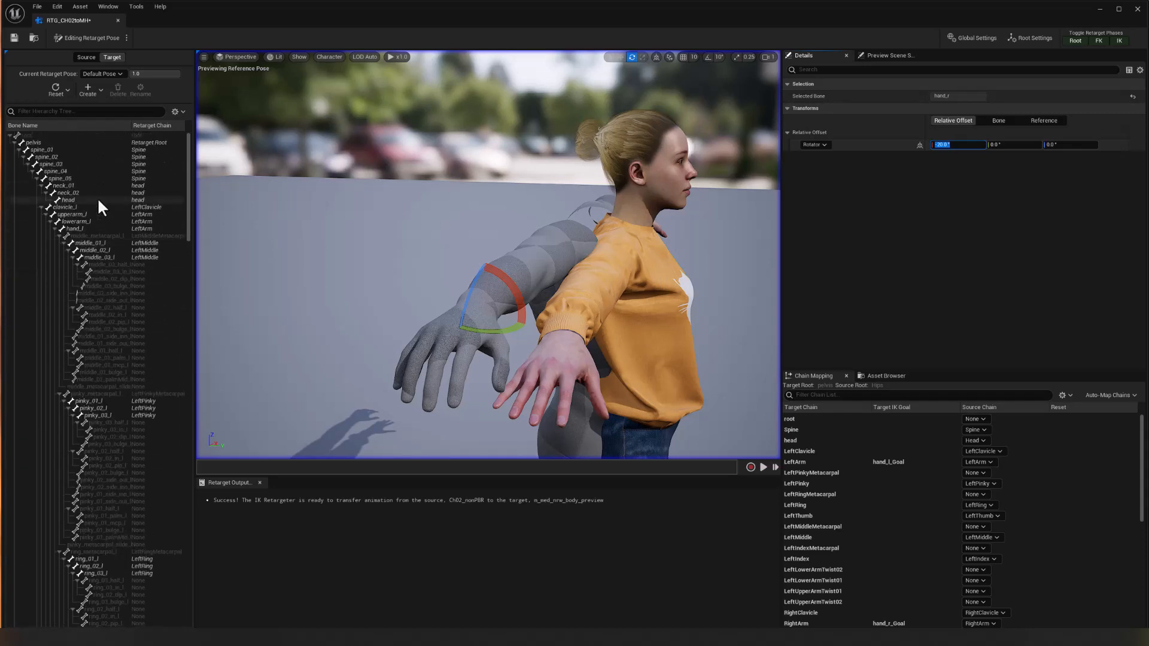
{"action": "left_click", "coordinate": [82, 229]}
{"action": "left_click", "coordinate": [957, 144]}
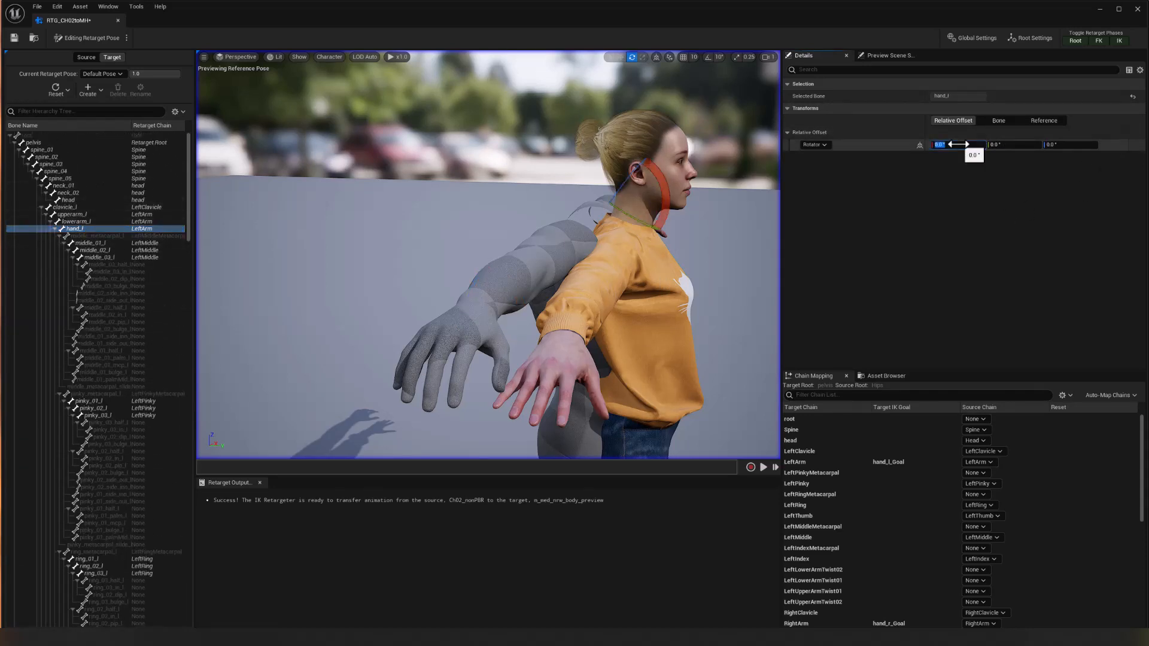
{"action": "type", "text": "-20"}
{"action": "key", "text": "Return"}
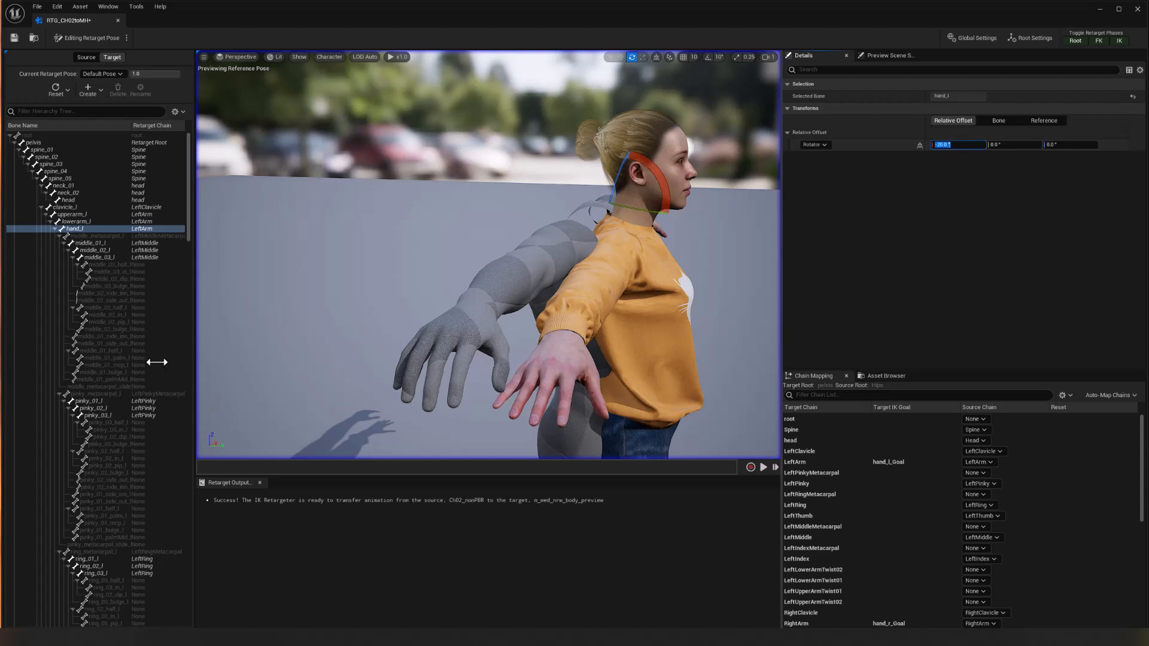
Select the right thumb bones from thumb_01_r to thumb_03_r in the target hierarchy.
{"action": "scroll", "coordinate": [97, 394], "scroll_direction": "down", "scroll_amount": 15}
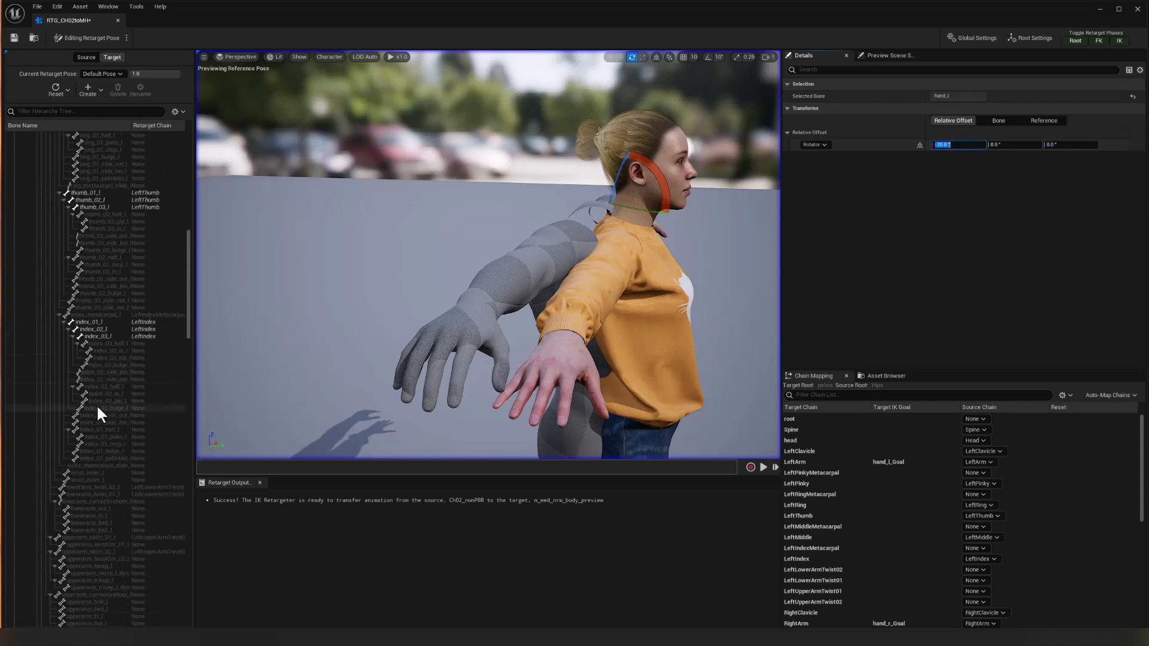
{"action": "scroll", "coordinate": [97, 407], "scroll_direction": "down", "scroll_amount": 10}
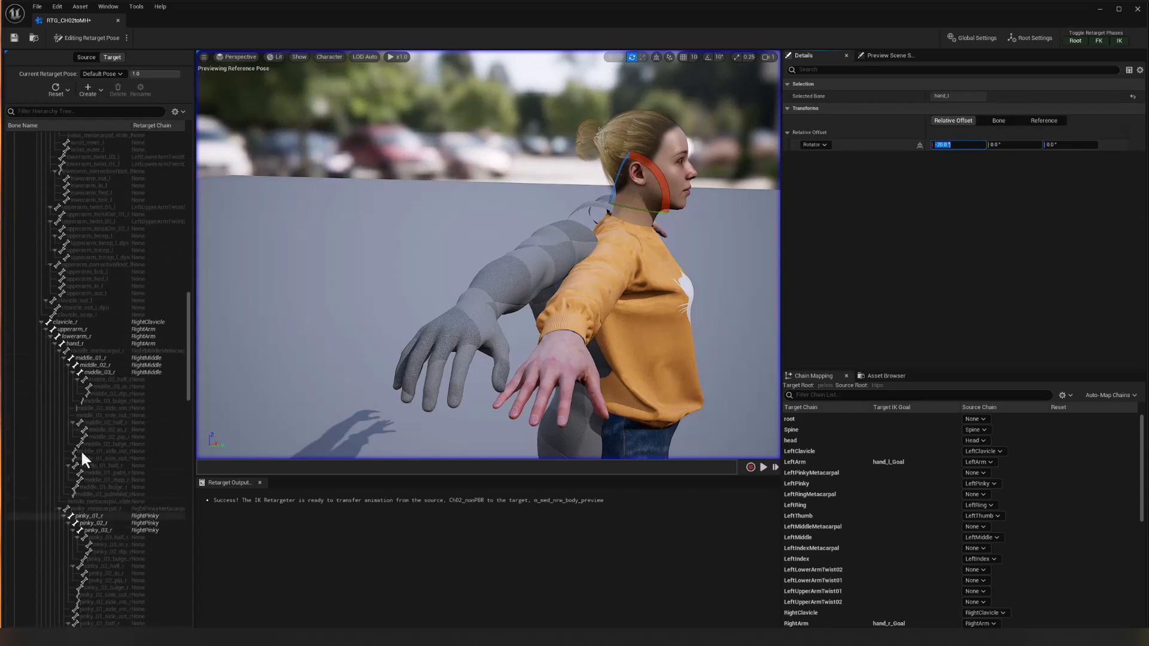
{"action": "scroll", "coordinate": [81, 437], "scroll_direction": "down", "scroll_amount": 15}
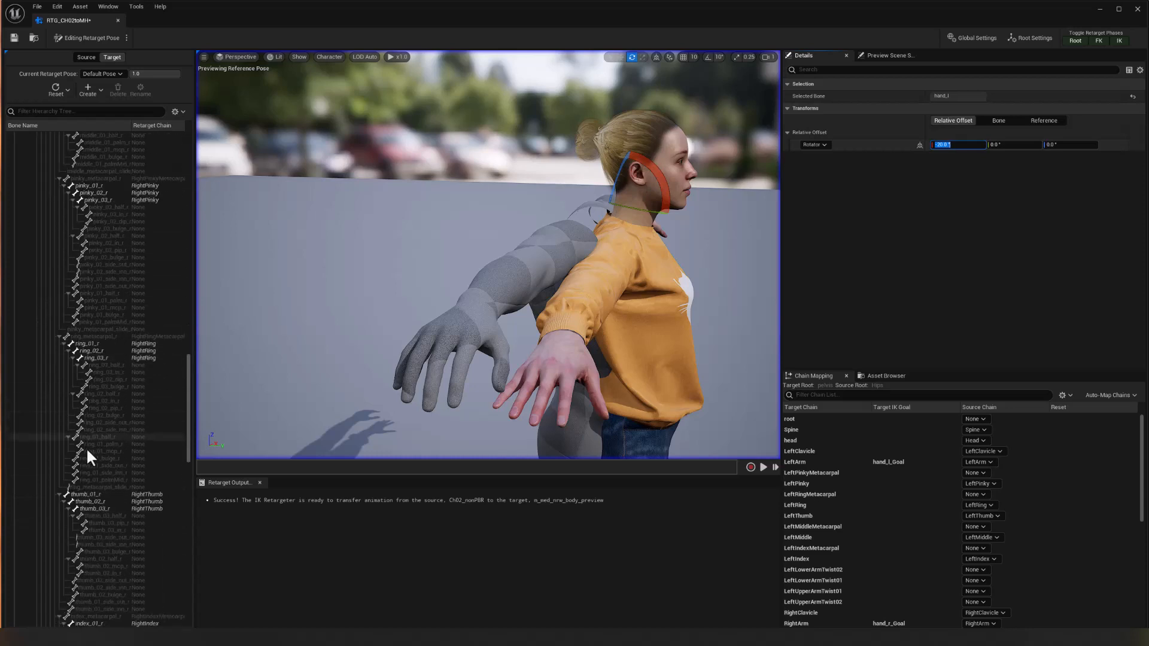
{"action": "scroll", "coordinate": [86, 447], "scroll_direction": "down", "scroll_amount": 5}
{"action": "left_click", "coordinate": [106, 423]}
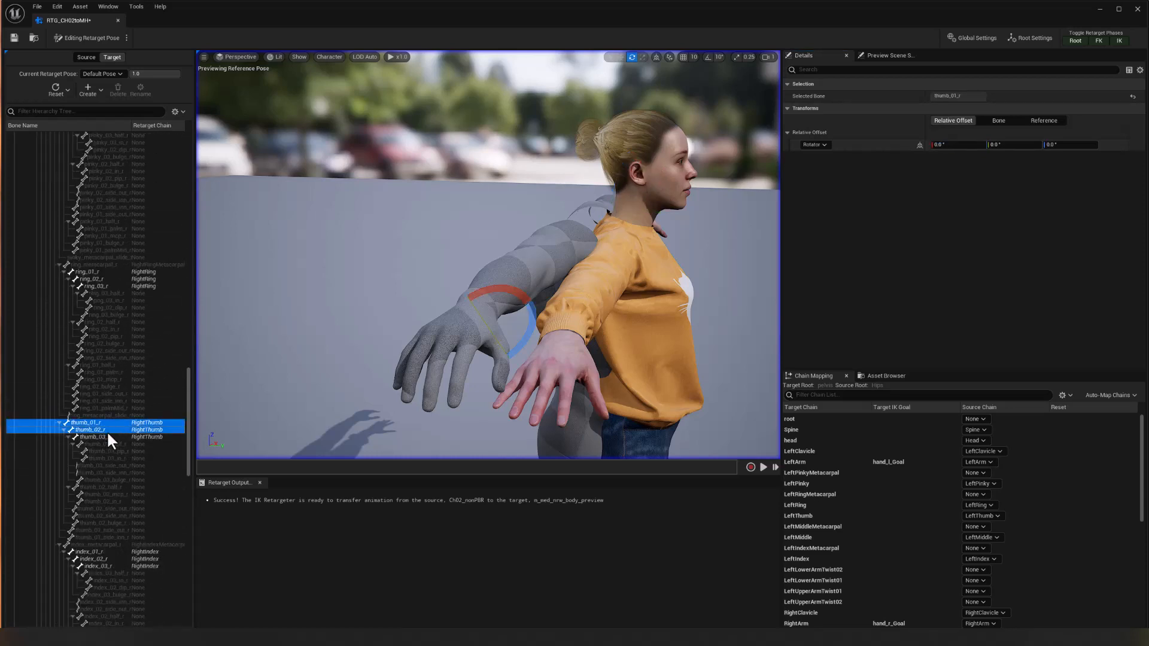
{"action": "left_click", "coordinate": [108, 437], "text": "shift"}
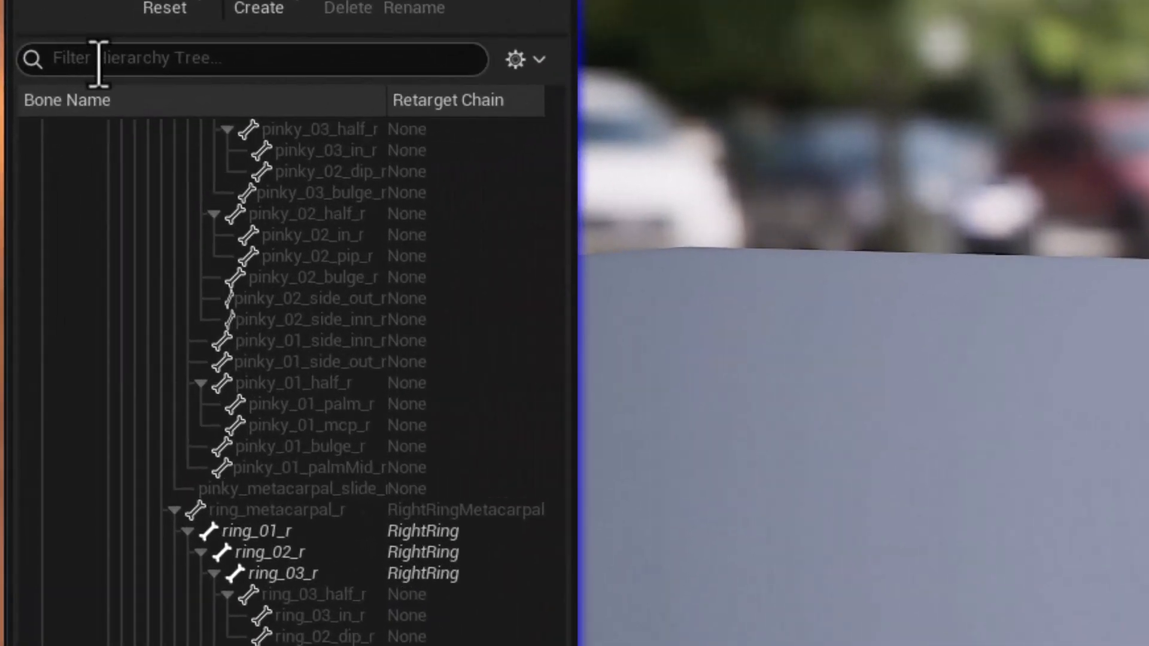
Filter the bone hierarchy by "thumb" and select the thumb_01, thumb_02 and thumb_03 bones of both hands.
{"action": "left_click", "coordinate": [113, 56]}
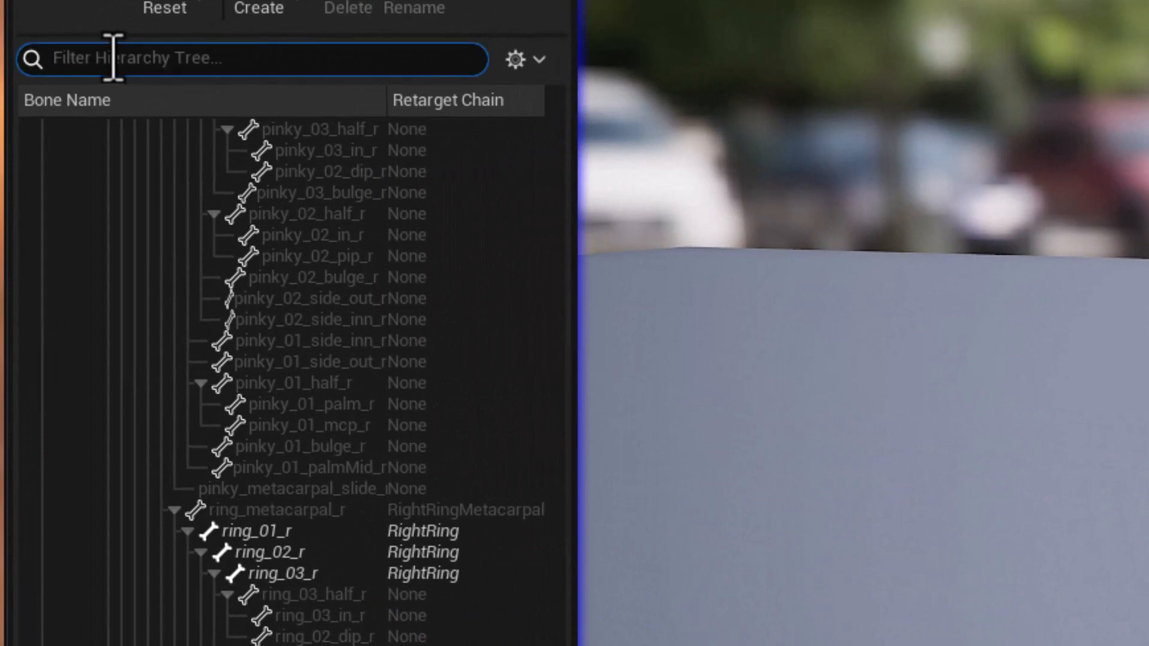
{"action": "type", "text": "thumb"}
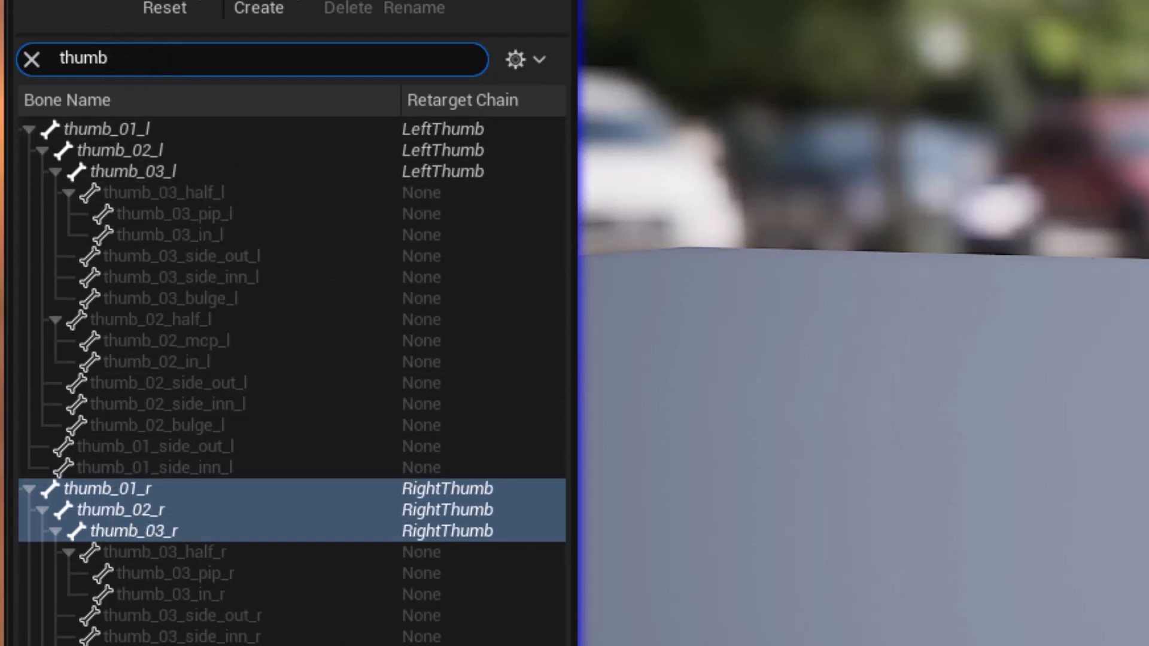
{"action": "left_click", "coordinate": [184, 129]}
{"action": "left_click", "coordinate": [188, 172], "text": "shift"}
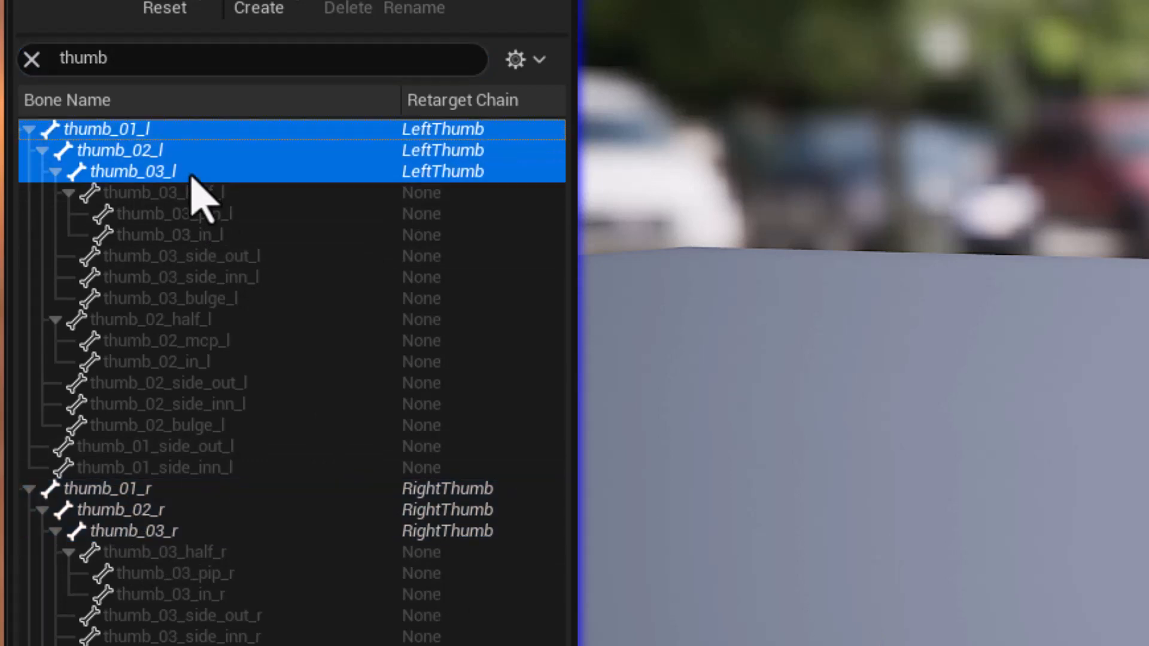
{"action": "left_click", "coordinate": [185, 490], "text": "ctrl"}
{"action": "left_click", "coordinate": [185, 531], "text": "ctrl+shift"}
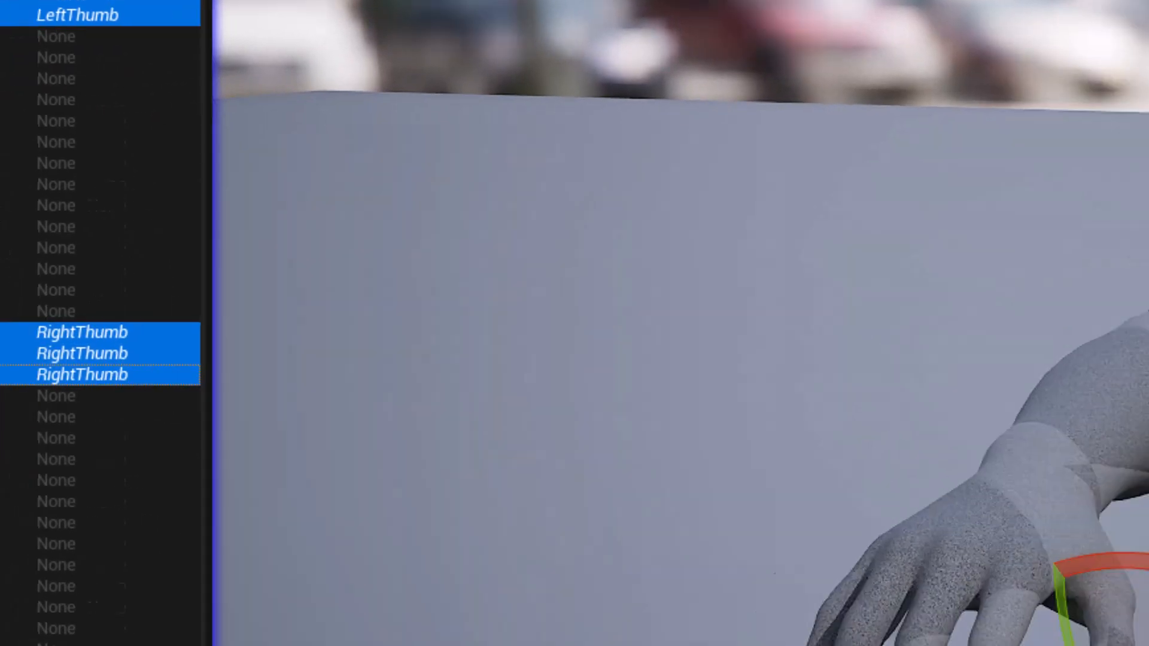
Rotate the selected thumb bones toward the source pose and set their relative Z rotation offset to 2°.
{"action": "left_click_drag", "start_coordinate": [769, 497], "coordinate": [764, 502]}
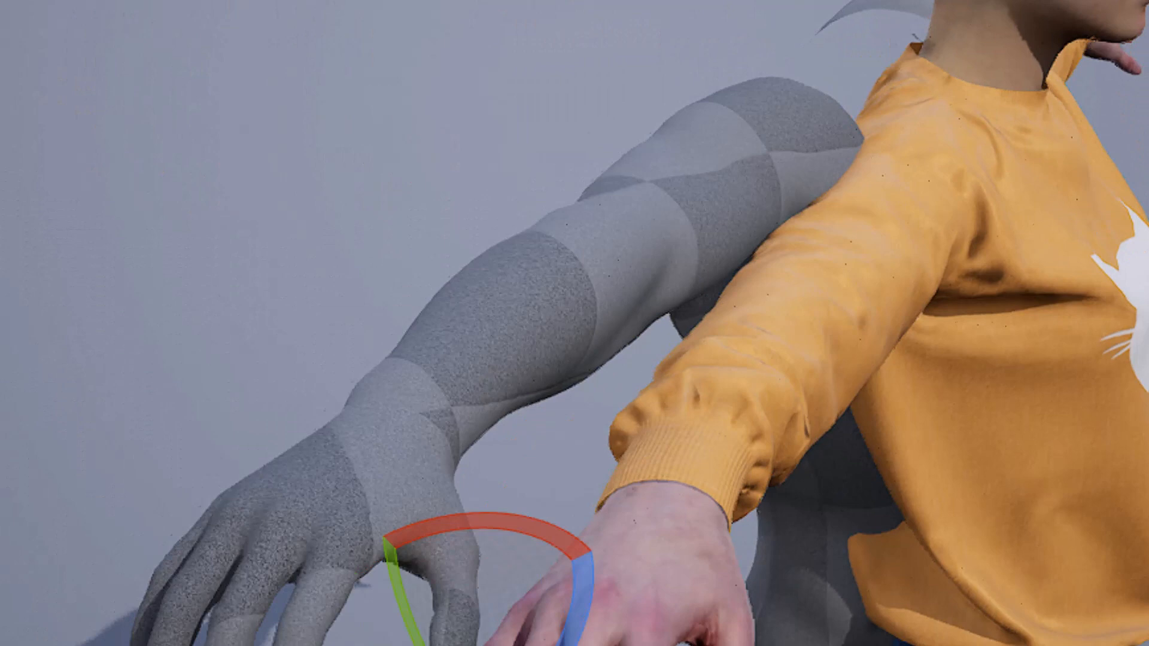
{"action": "left_click_drag", "start_coordinate": [595, 403], "coordinate": [613, 342], "text": "alt"}
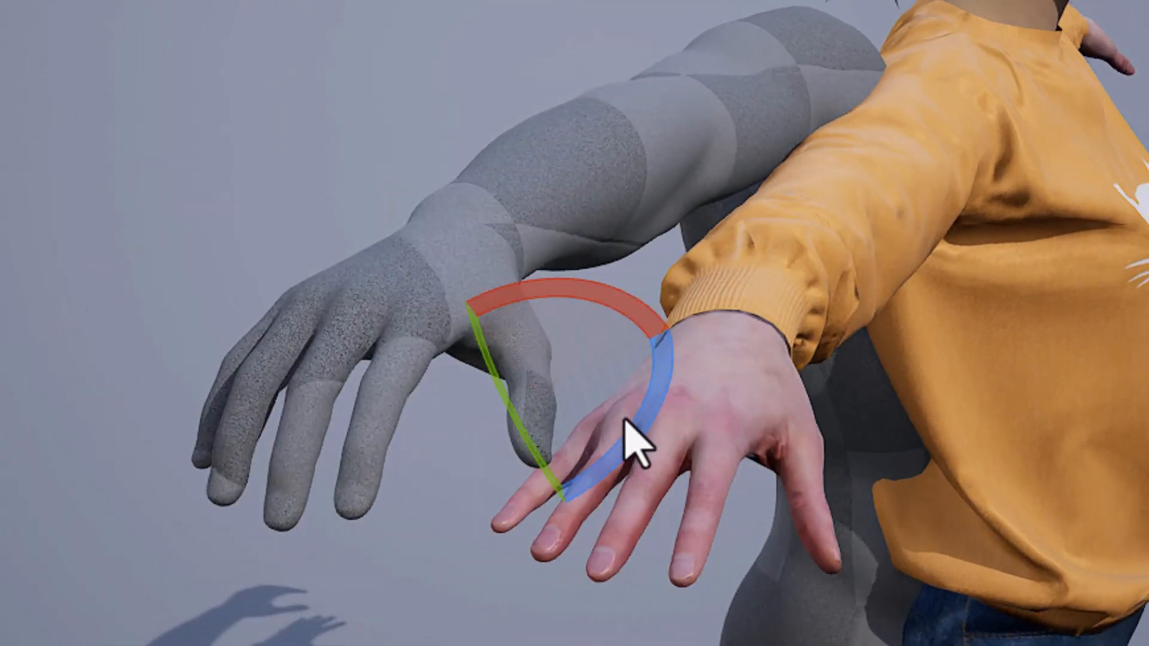
{"action": "left_click_drag", "start_coordinate": [628, 431], "coordinate": [553, 319]}
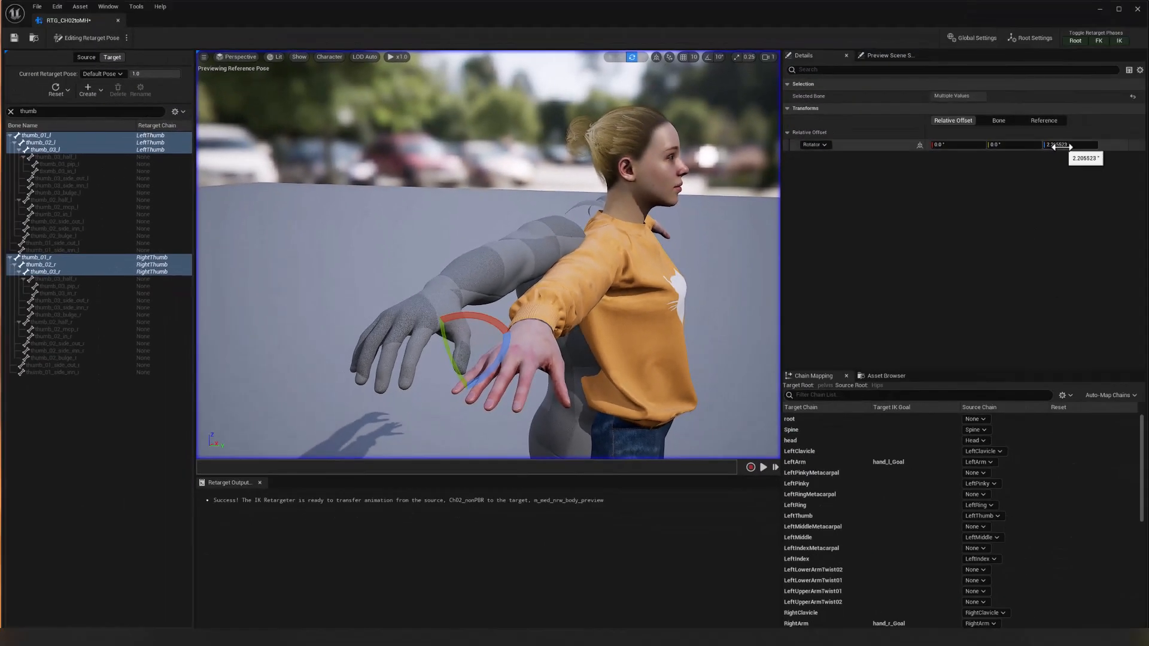
{"action": "left_click", "coordinate": [1062, 146]}
{"action": "type", "text": "2"}
{"action": "key", "text": "Return"}
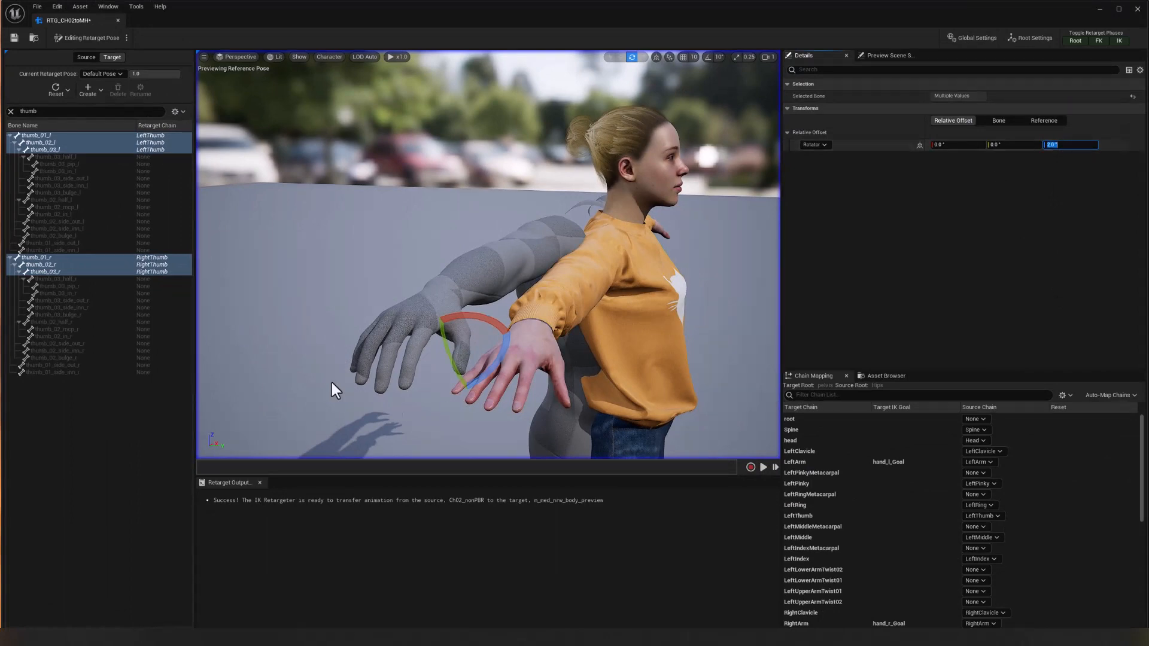
Deselect both thumb_01 bones and rotate the thumb_02 and thumb_03 bones of both hands about 9.1° on X and to 16.1° on Z.
{"action": "left_click", "coordinate": [41, 135], "text": "ctrl"}
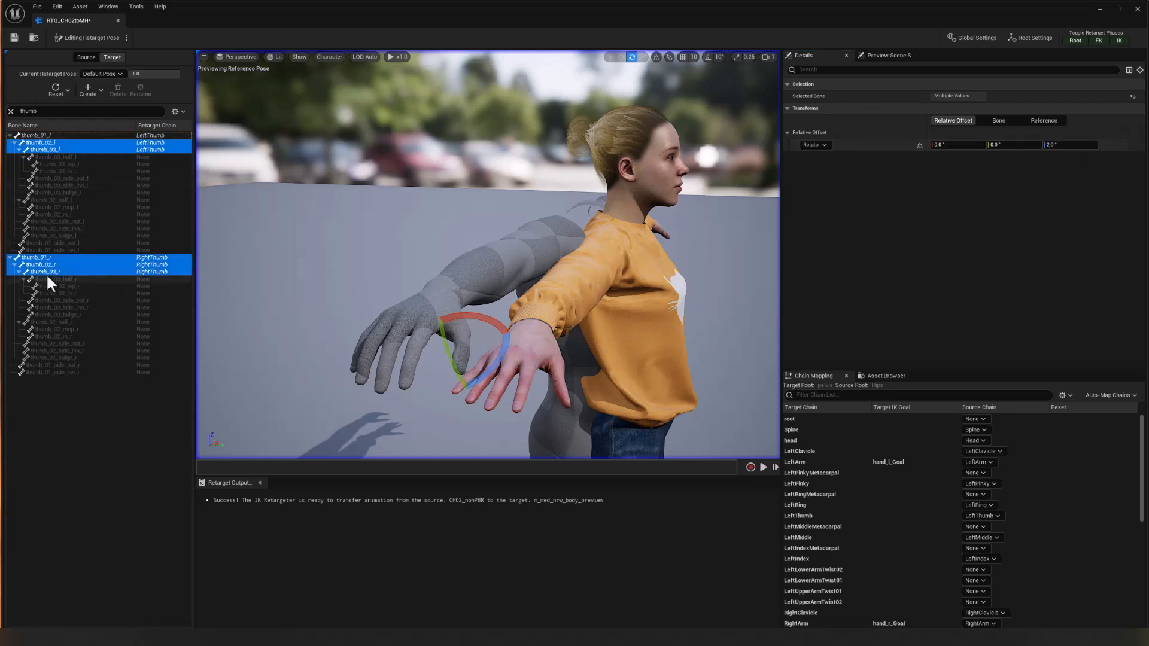
{"action": "left_click", "coordinate": [42, 257], "text": "ctrl"}
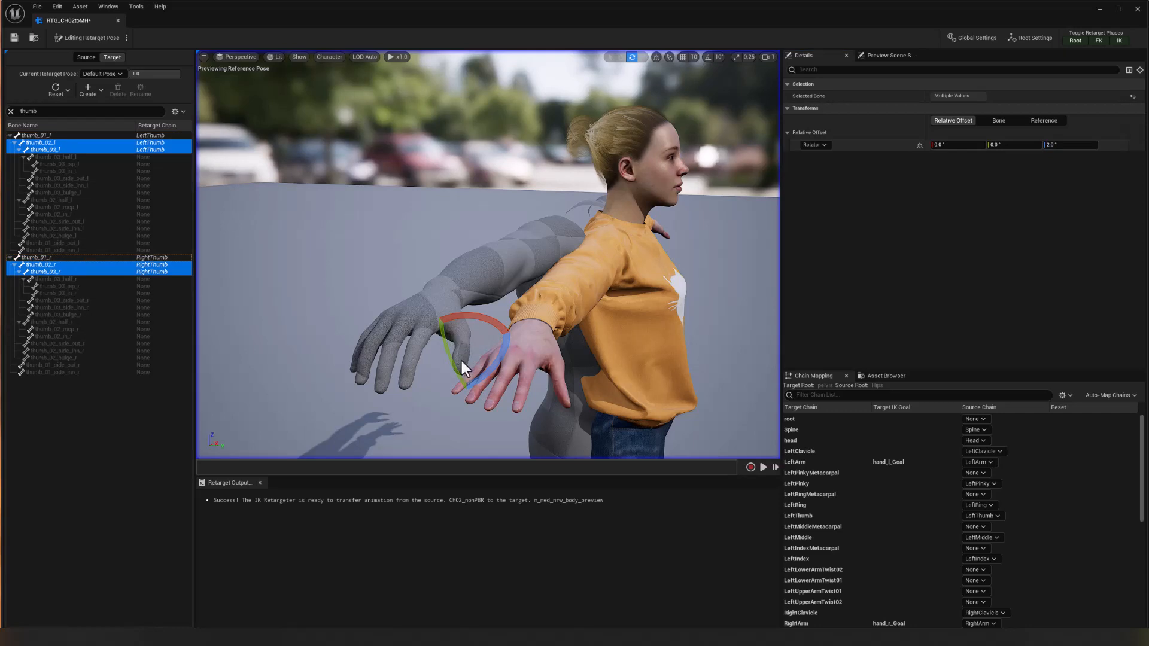
{"action": "left_click_drag", "start_coordinate": [483, 375], "coordinate": [474, 360]}
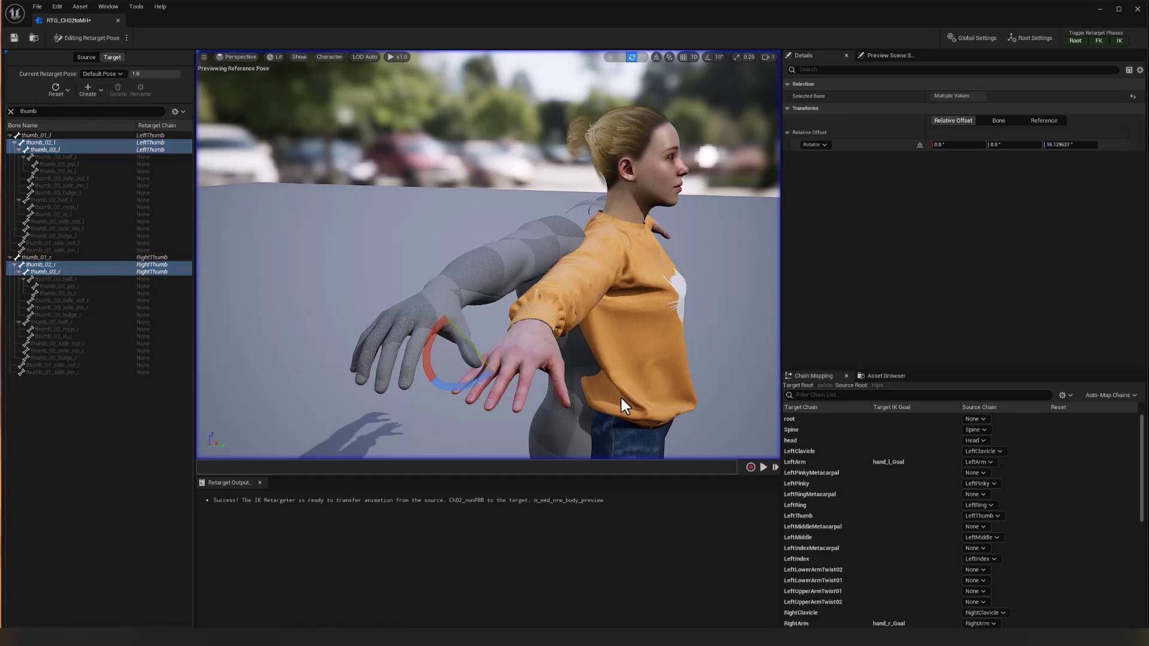
{"action": "left_click_drag", "start_coordinate": [605, 210], "coordinate": [655, 225], "text": "alt"}
{"action": "left_click_drag", "start_coordinate": [634, 396], "coordinate": [608, 393], "text": "alt"}
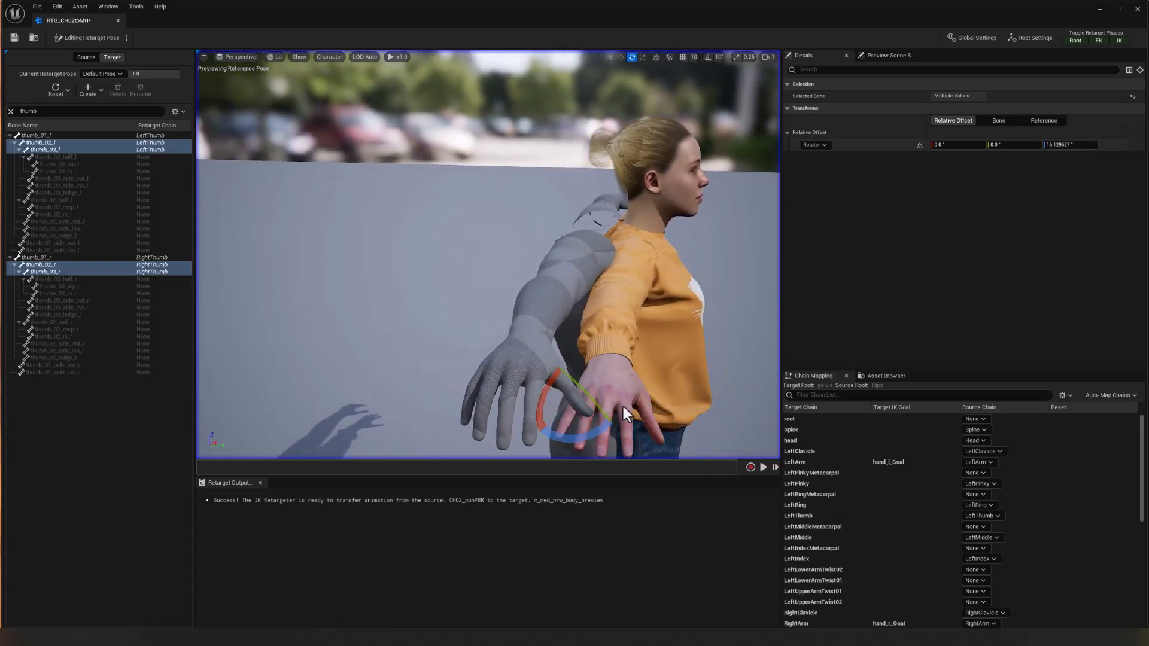
{"action": "left_click_drag", "start_coordinate": [695, 427], "coordinate": [640, 426], "text": "alt"}
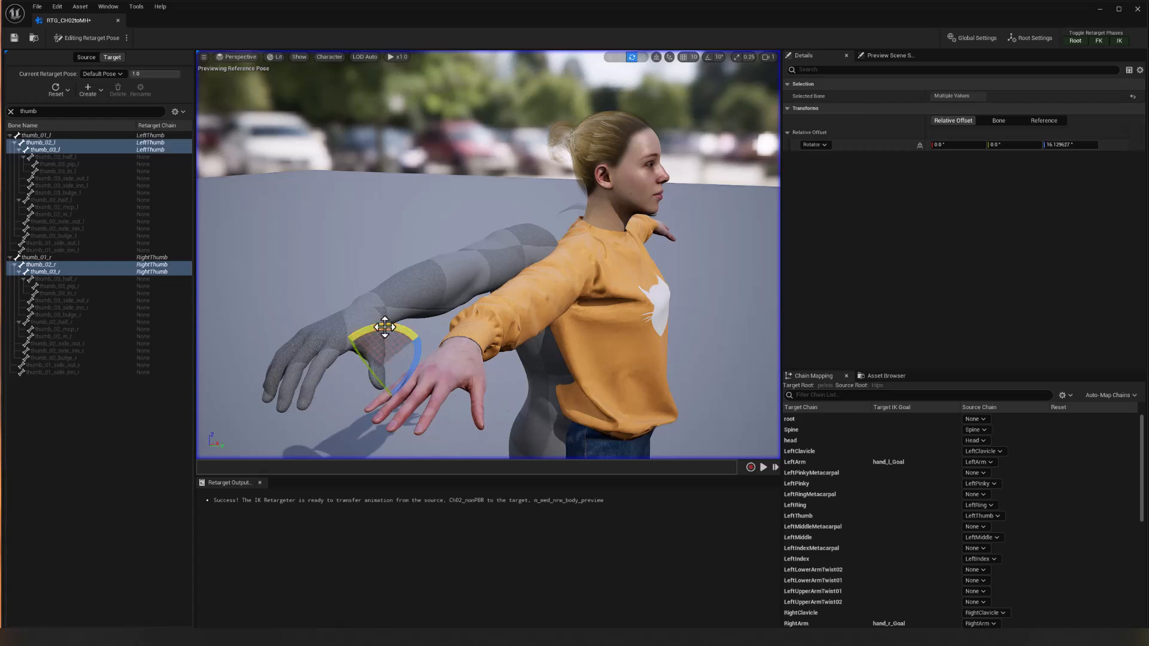
{"action": "left_click_drag", "start_coordinate": [393, 371], "coordinate": [410, 396]}
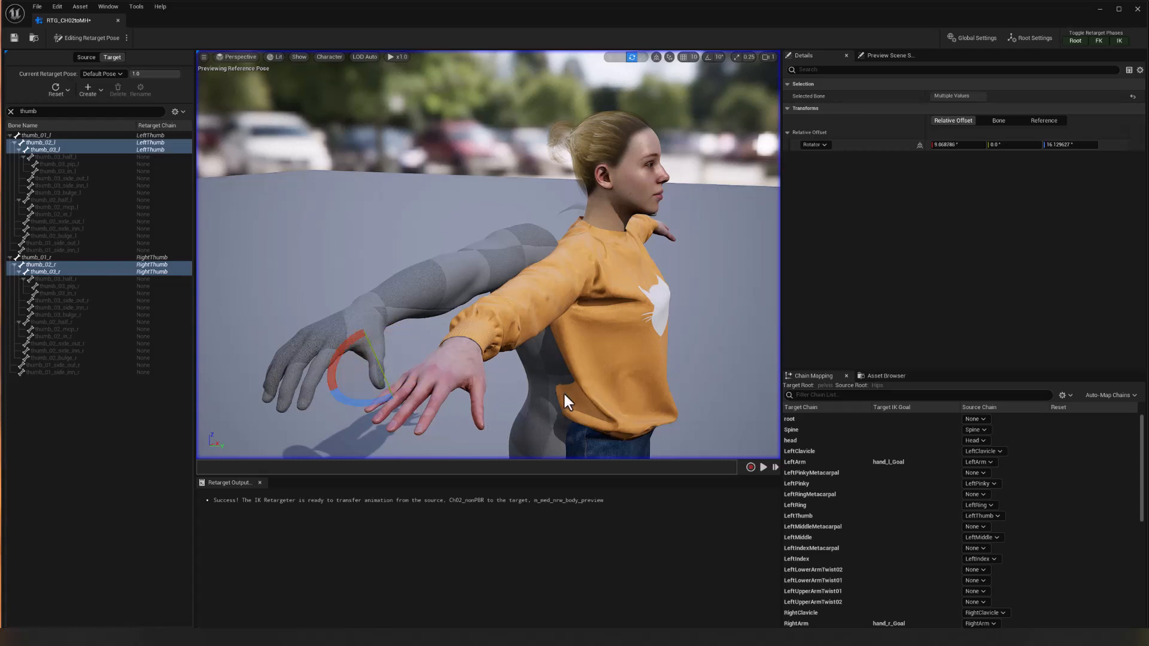
{"action": "left_click_drag", "start_coordinate": [562, 392], "coordinate": [640, 383], "text": "alt"}
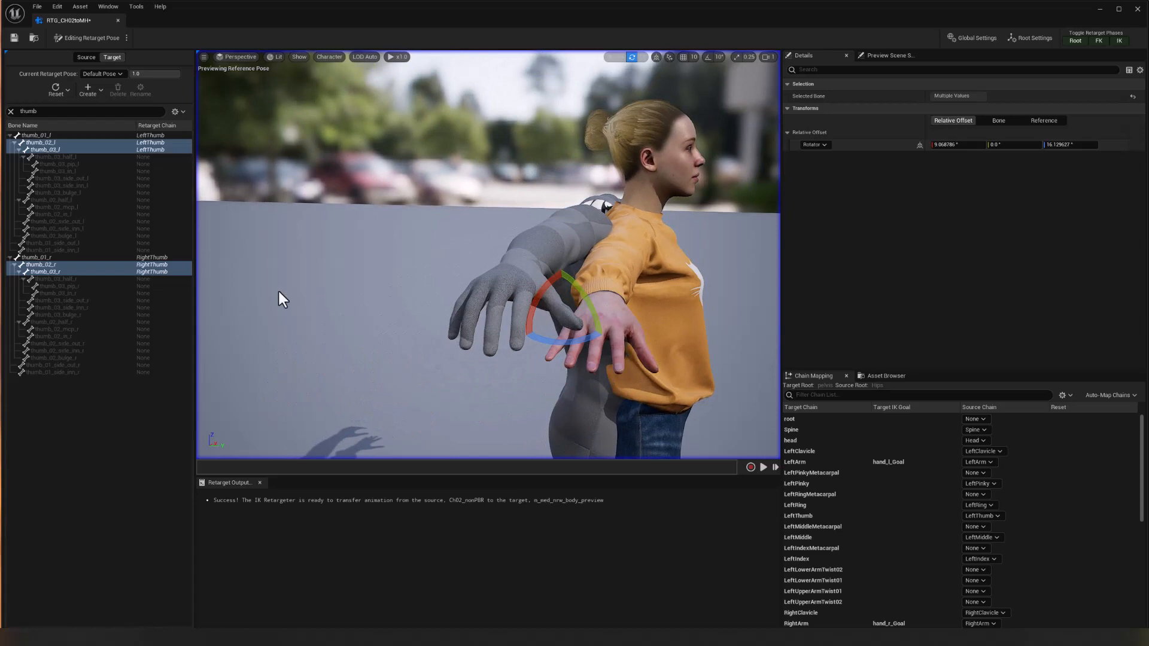
Select thumb_01_l and thumb_01_r and rotate them to relative offsets of about X 2.3°, Y -9.4° and Z -11.6°.
{"action": "left_click", "coordinate": [47, 135]}
{"action": "left_click", "coordinate": [40, 256], "text": "ctrl"}
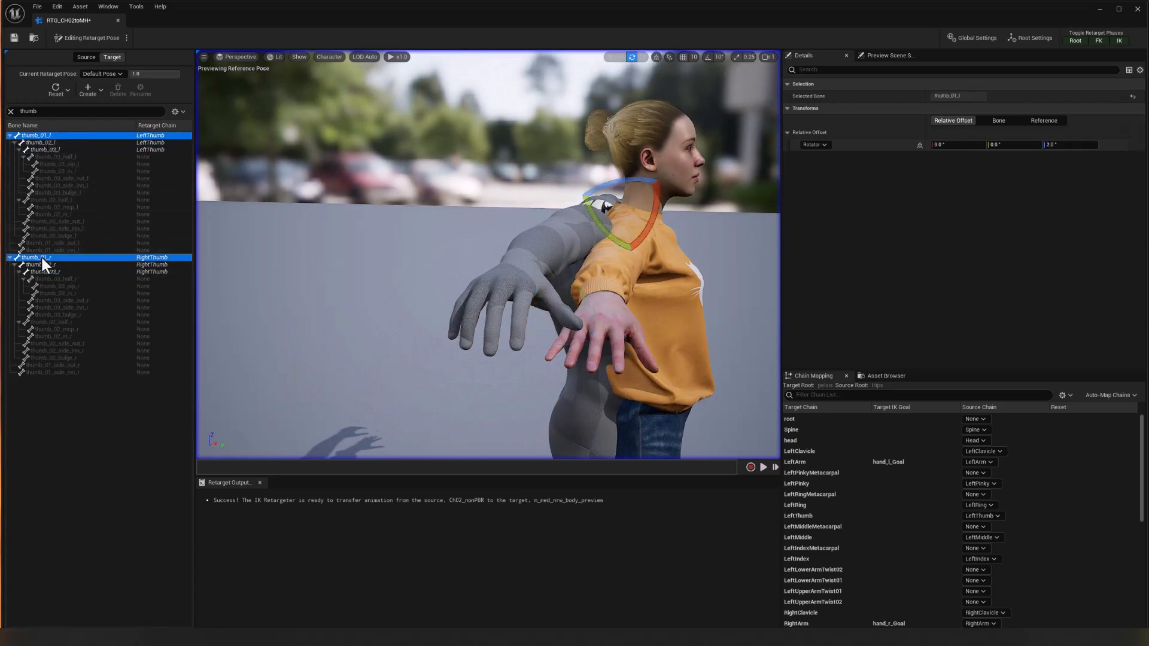
{"action": "left_click_drag", "start_coordinate": [536, 276], "coordinate": [506, 263]}
{"action": "left_click_drag", "start_coordinate": [507, 263], "coordinate": [449, 266], "text": "alt"}
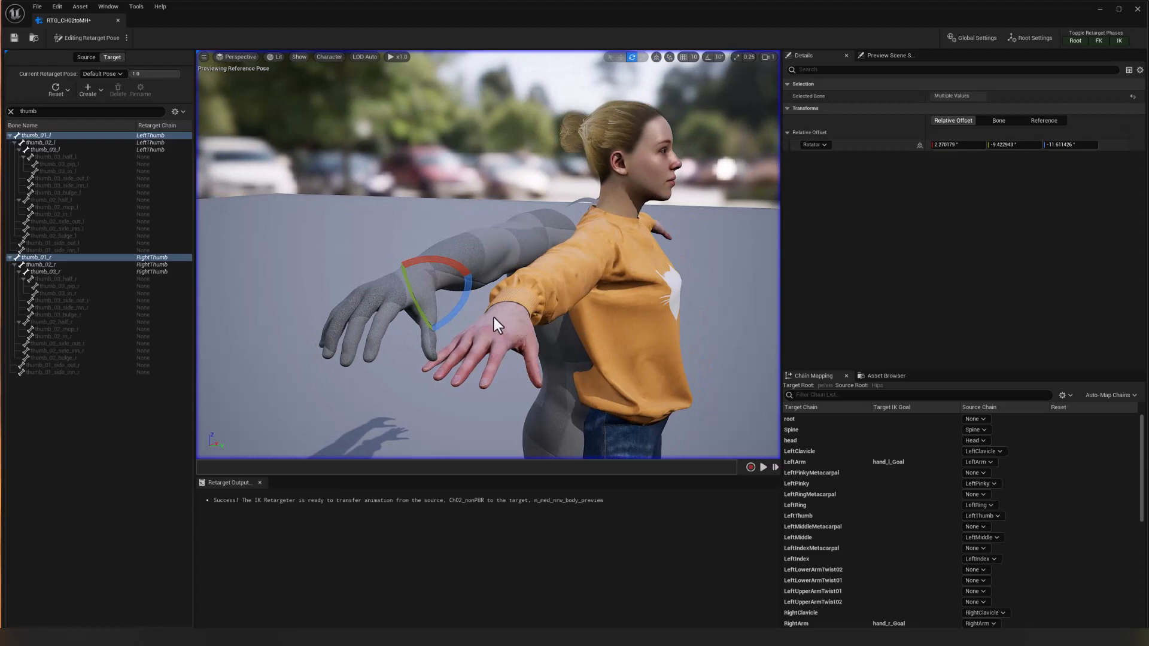
{"action": "left_click_drag", "start_coordinate": [632, 335], "coordinate": [431, 340], "text": "alt"}
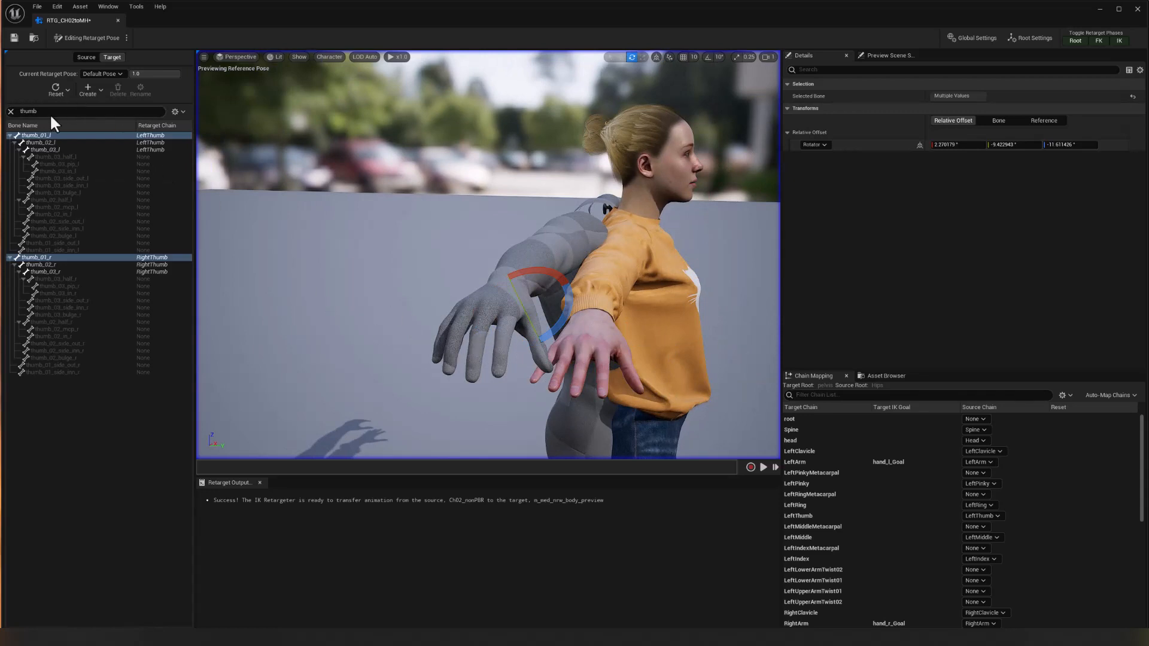
Clear the thumb bone filter and select the left hand's middle and pinky bones 01 to 03.
{"action": "left_click", "coordinate": [11, 111]}
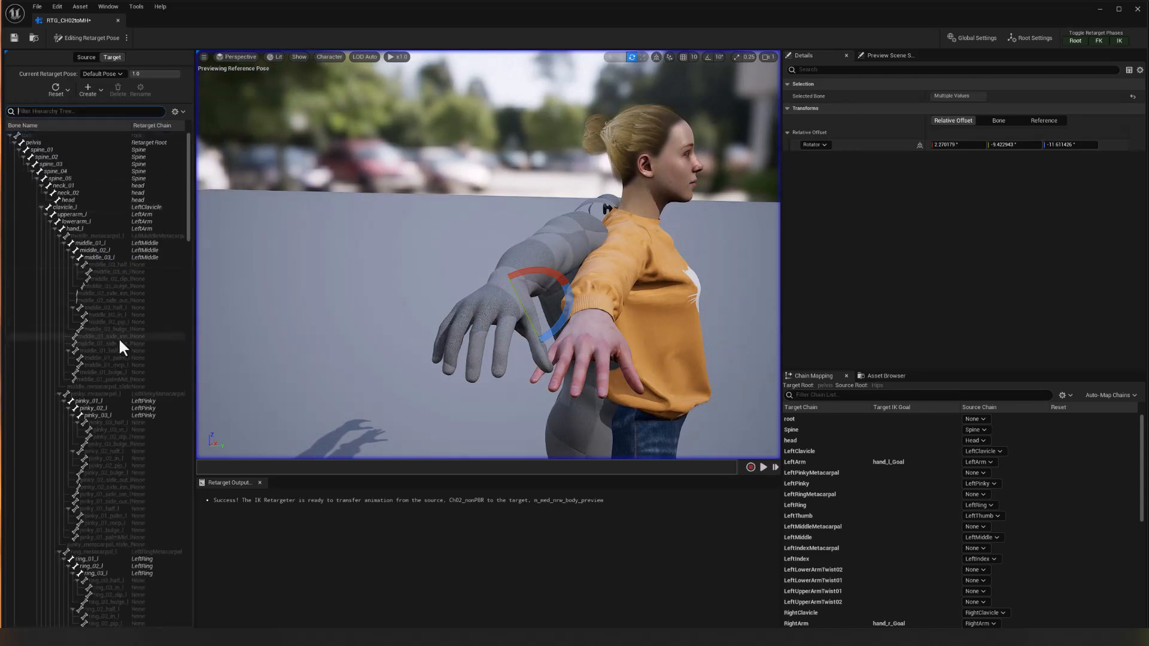
{"action": "left_click", "coordinate": [102, 243]}
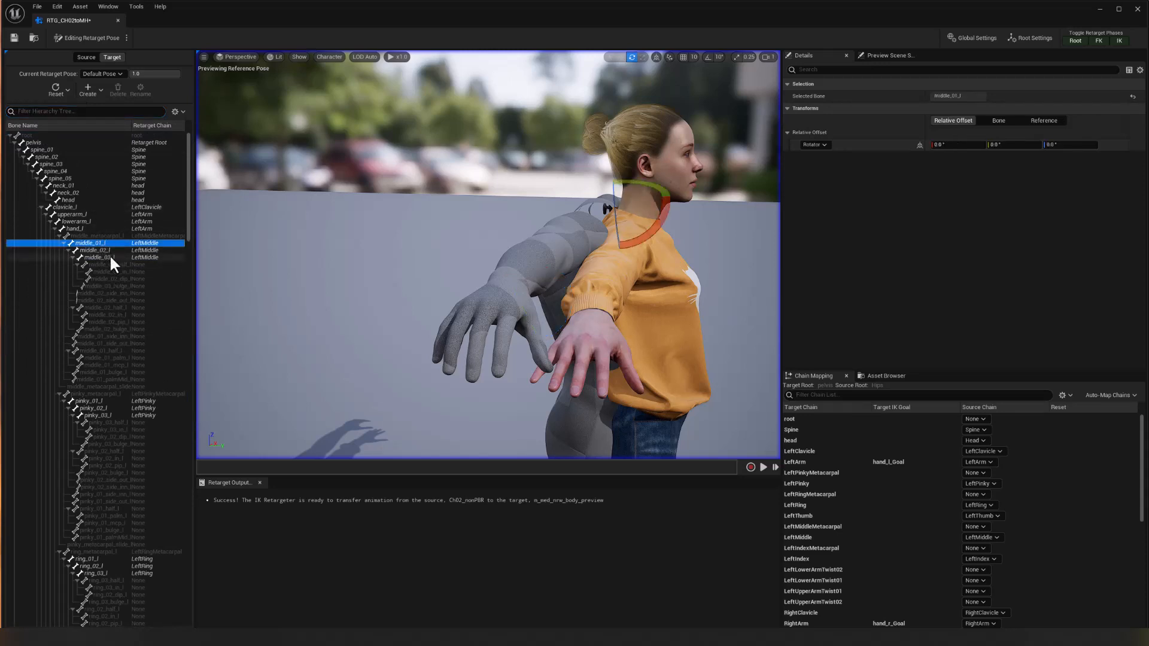
{"action": "left_click", "coordinate": [110, 257], "text": "shift"}
{"action": "left_click", "coordinate": [106, 401], "text": "ctrl"}
{"action": "left_click", "coordinate": [105, 408], "text": "ctrl"}
{"action": "left_click", "coordinate": [107, 415], "text": "ctrl"}
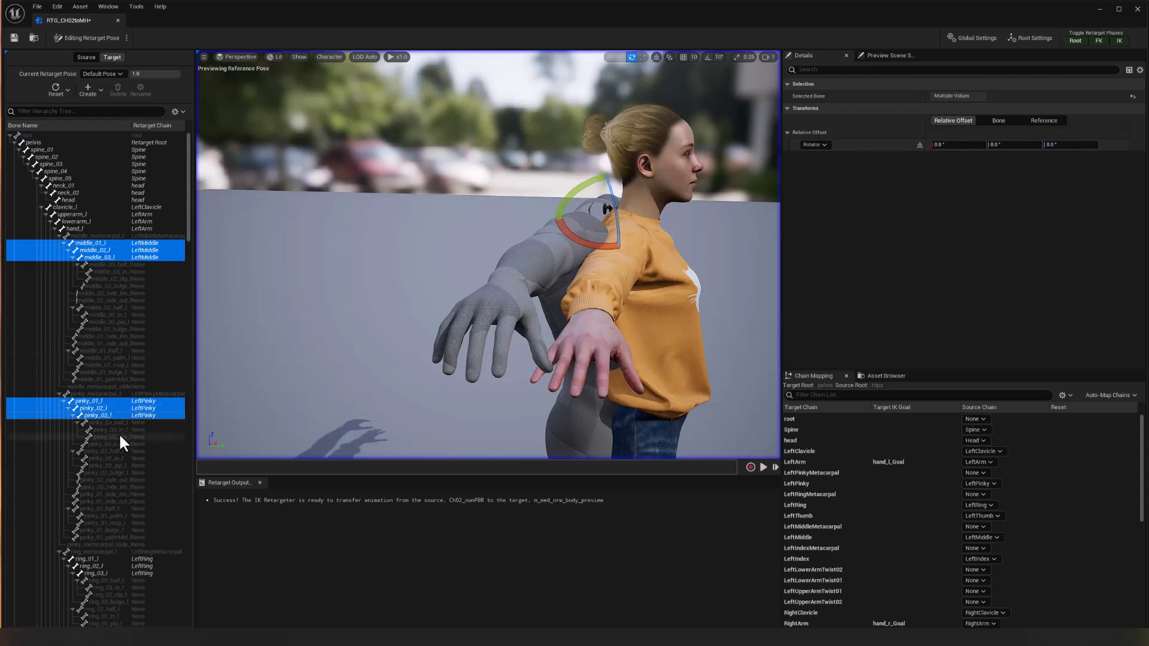
Add the left hand's ring and index bones 01 to 03 to the selection.
{"action": "scroll", "coordinate": [119, 437], "scroll_direction": "down", "scroll_amount": 5}
{"action": "scroll", "coordinate": [115, 443], "scroll_direction": "down", "scroll_amount": 3}
{"action": "left_click", "coordinate": [99, 358], "text": "ctrl"}
{"action": "left_click", "coordinate": [100, 365], "text": "ctrl"}
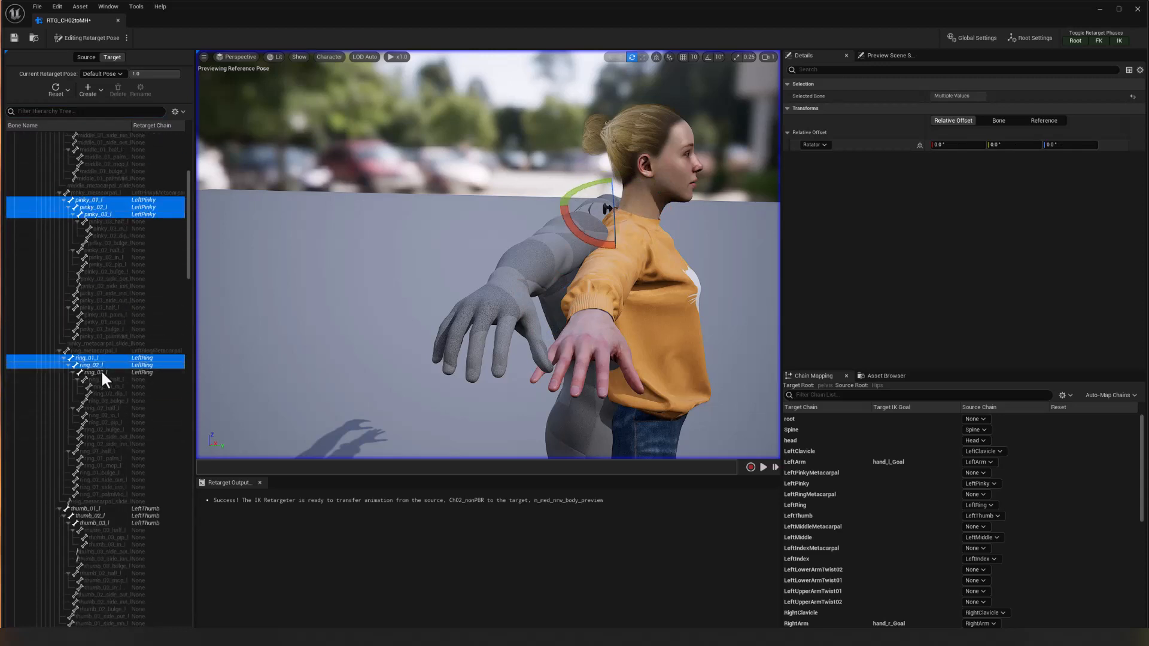
{"action": "left_click", "coordinate": [101, 372], "text": "ctrl"}
{"action": "scroll", "coordinate": [122, 434], "scroll_direction": "down", "scroll_amount": 6}
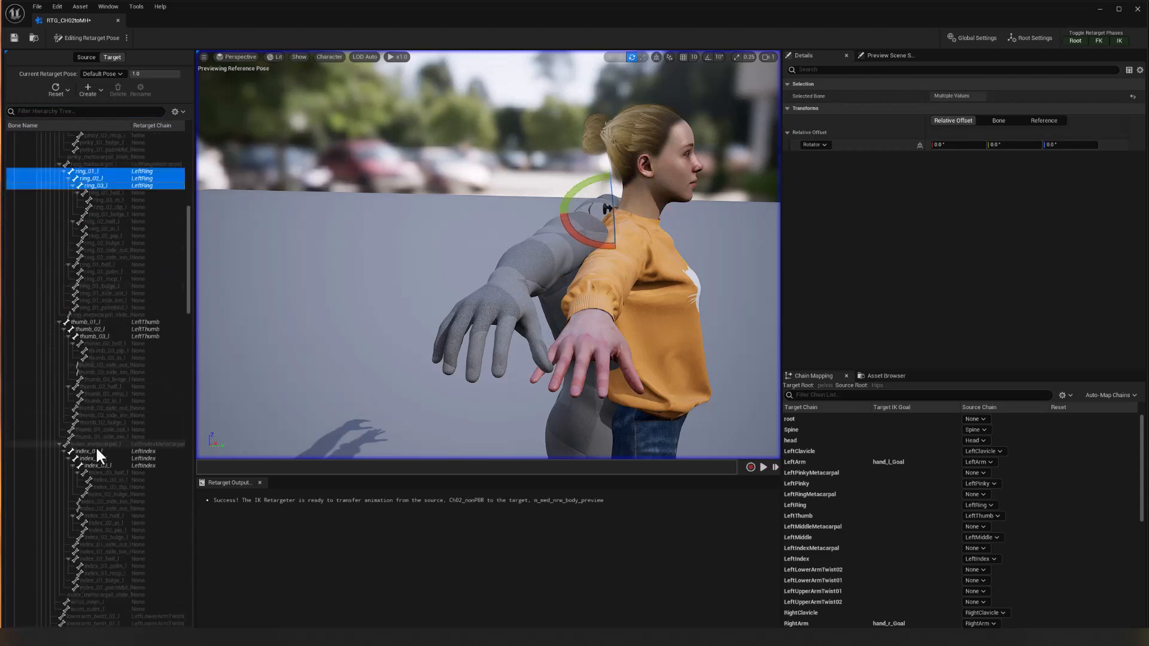
{"action": "left_click", "coordinate": [96, 451], "text": "ctrl"}
{"action": "left_click", "coordinate": [97, 459], "text": "ctrl"}
{"action": "left_click", "coordinate": [100, 466], "text": "ctrl"}
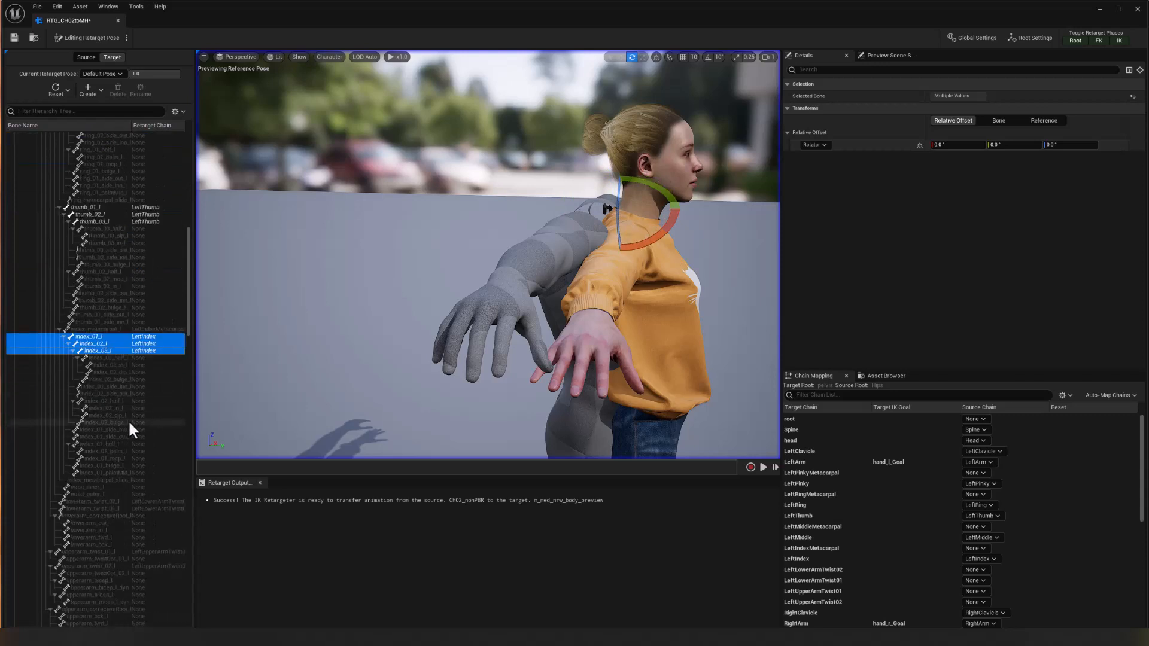
Add the right hand's middle and pinky bones 01 to 03 to the selection.
{"action": "scroll", "coordinate": [128, 419], "scroll_direction": "down", "scroll_amount": 6}
{"action": "scroll", "coordinate": [128, 419], "scroll_direction": "down", "scroll_amount": 6}
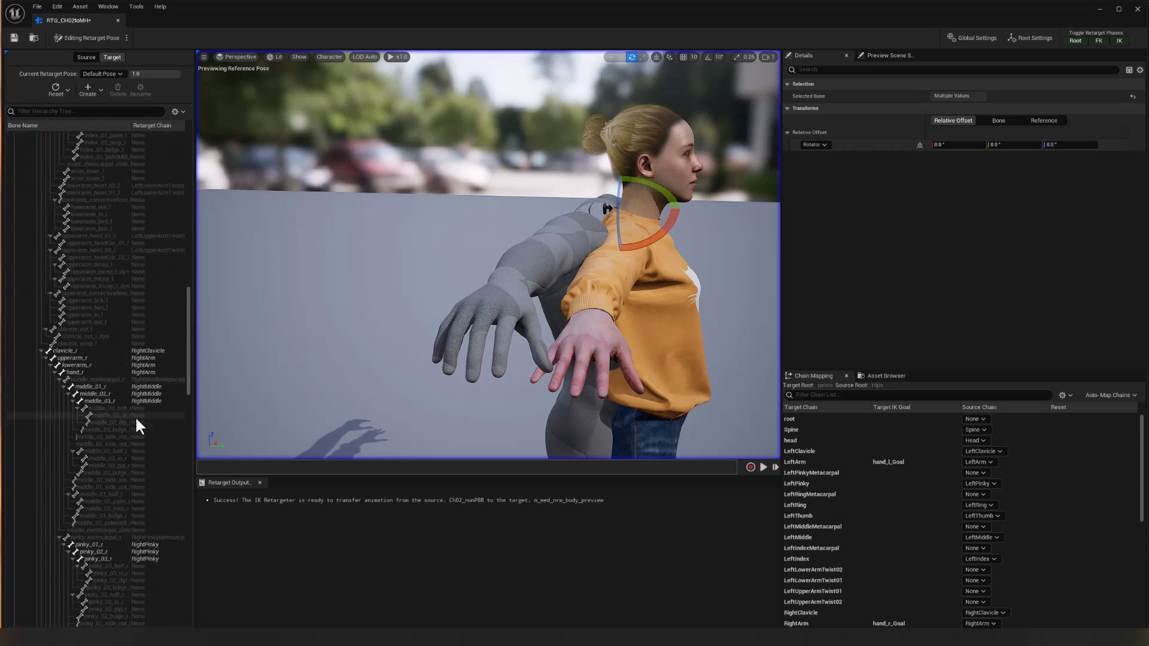
{"action": "scroll", "coordinate": [123, 414], "scroll_direction": "down", "scroll_amount": 4}
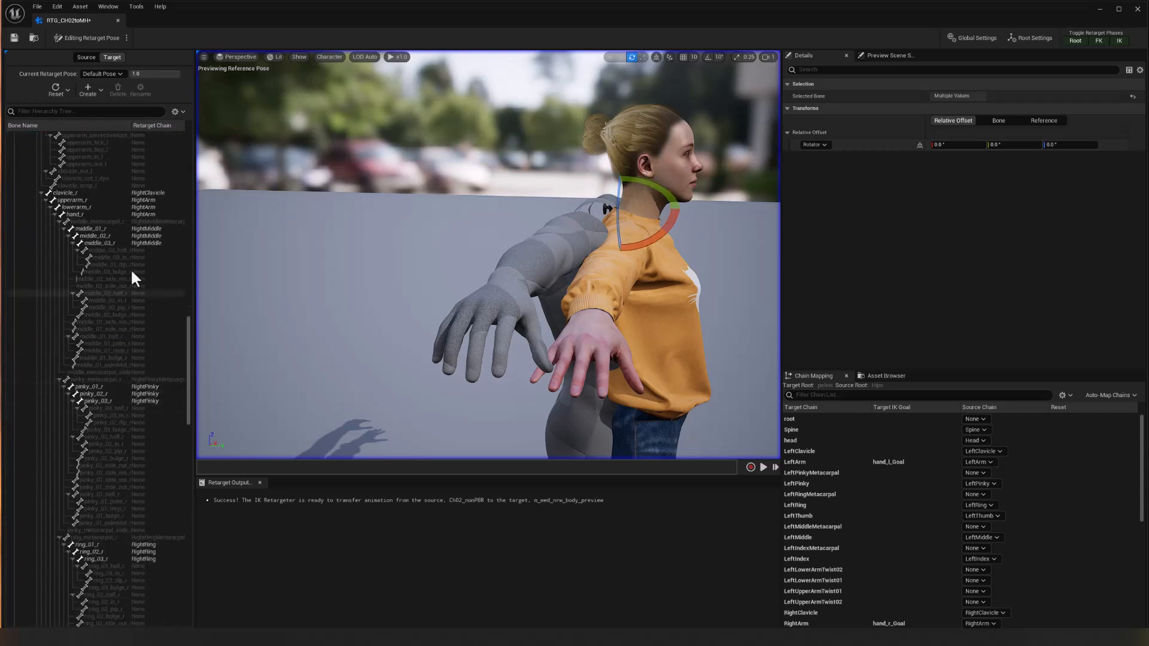
{"action": "left_click", "coordinate": [98, 228]}
{"action": "left_click", "coordinate": [99, 243], "text": "shift"}
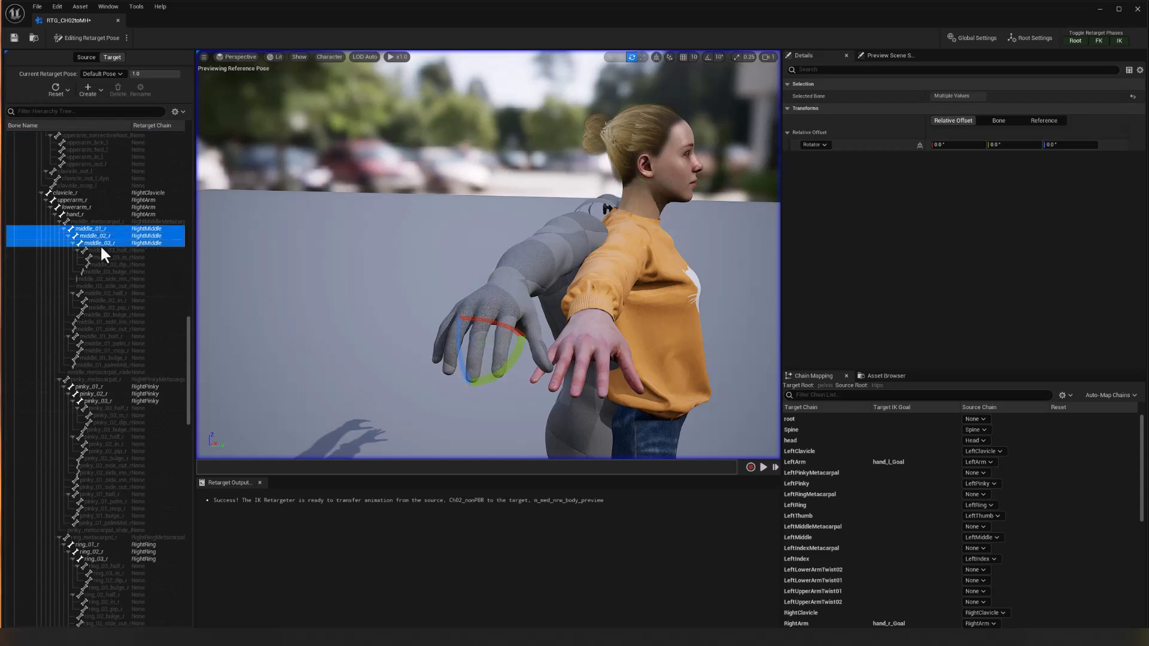
{"action": "left_click", "coordinate": [93, 387], "text": "ctrl"}
{"action": "left_click", "coordinate": [94, 394], "text": "ctrl"}
{"action": "left_click", "coordinate": [95, 400], "text": "ctrl"}
Add the right hand's ring and index bones 01 to 03 to the selection.
{"action": "scroll", "coordinate": [124, 457], "scroll_direction": "down", "scroll_amount": 4}
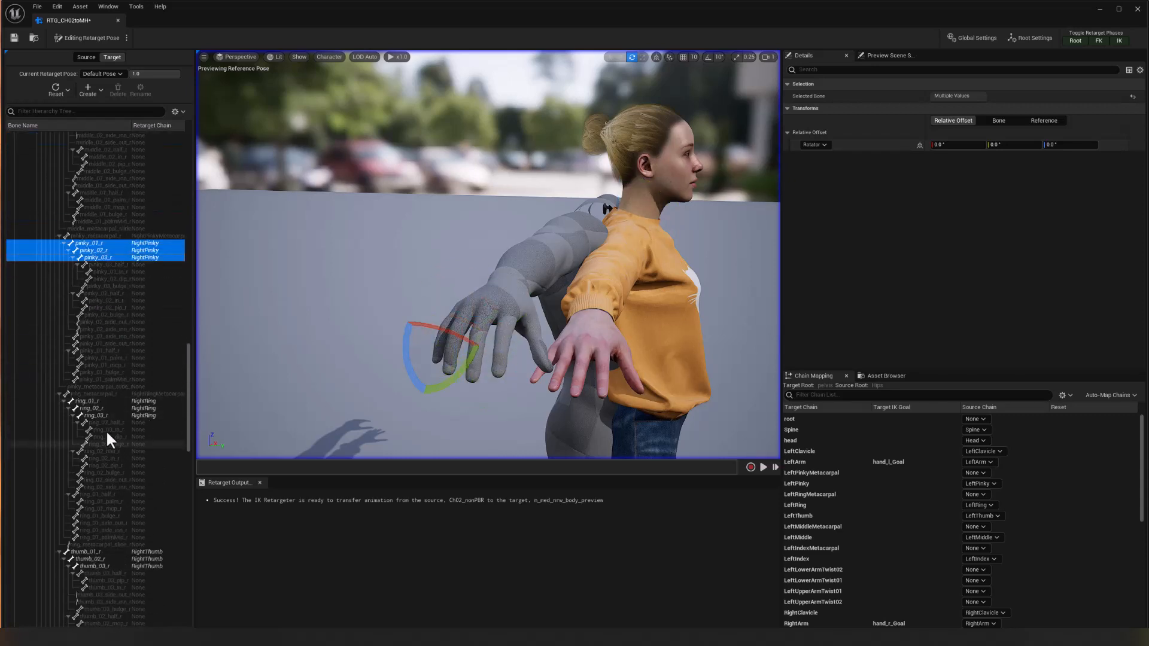
{"action": "left_click", "coordinate": [100, 401], "text": "ctrl"}
{"action": "left_click", "coordinate": [100, 408], "text": "ctrl"}
{"action": "left_click", "coordinate": [101, 415], "text": "ctrl"}
{"action": "scroll", "coordinate": [121, 523], "scroll_direction": "down", "scroll_amount": 5}
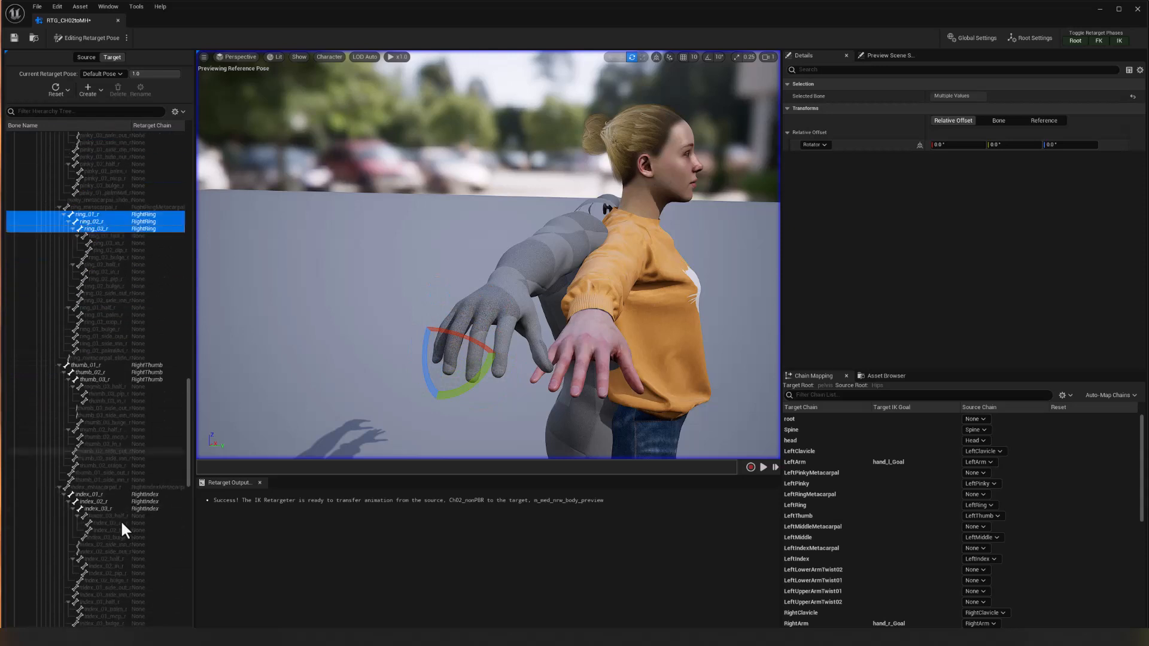
{"action": "left_click", "coordinate": [95, 480], "text": "ctrl"}
{"action": "left_click", "coordinate": [96, 487], "text": "ctrl"}
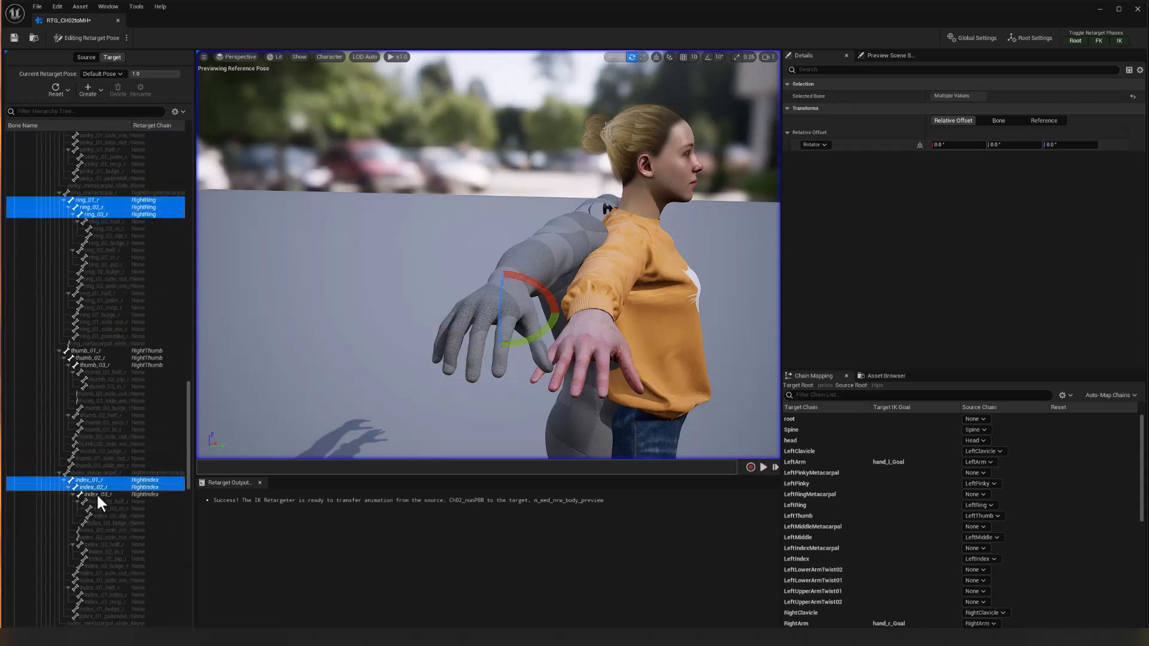
{"action": "left_click", "coordinate": [96, 494], "text": "ctrl"}
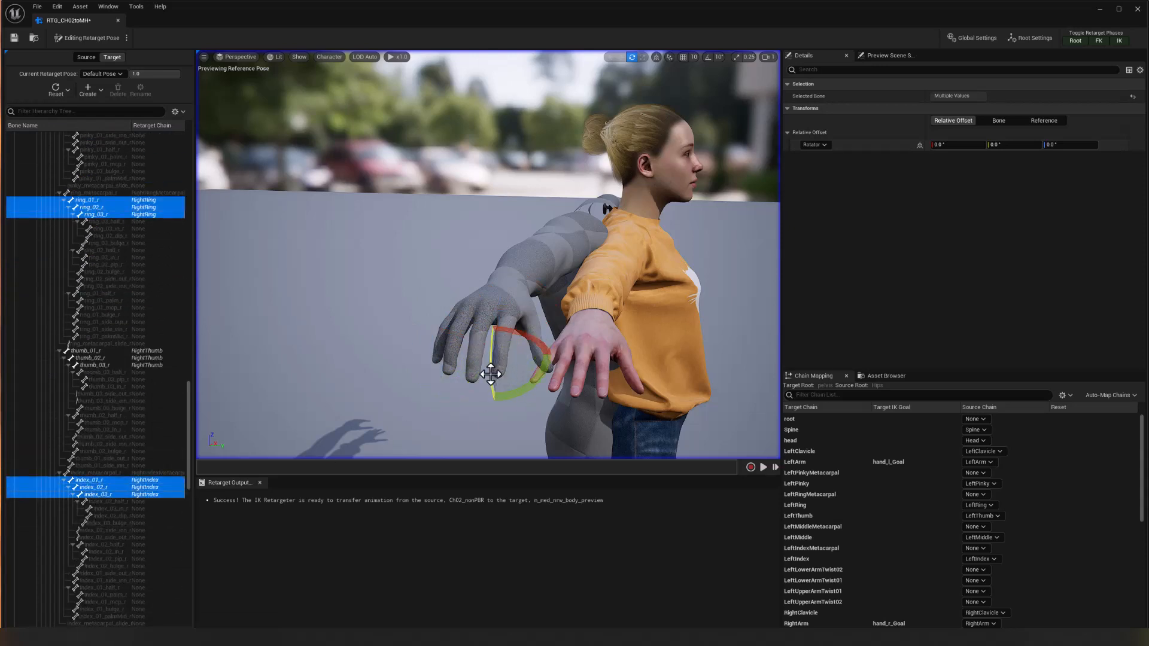
Rotate the selected finger bones of both hands to a relative Z offset of about 17° to straighten them toward the source pose.
{"action": "left_click_drag", "start_coordinate": [491, 374], "coordinate": [507, 282]}
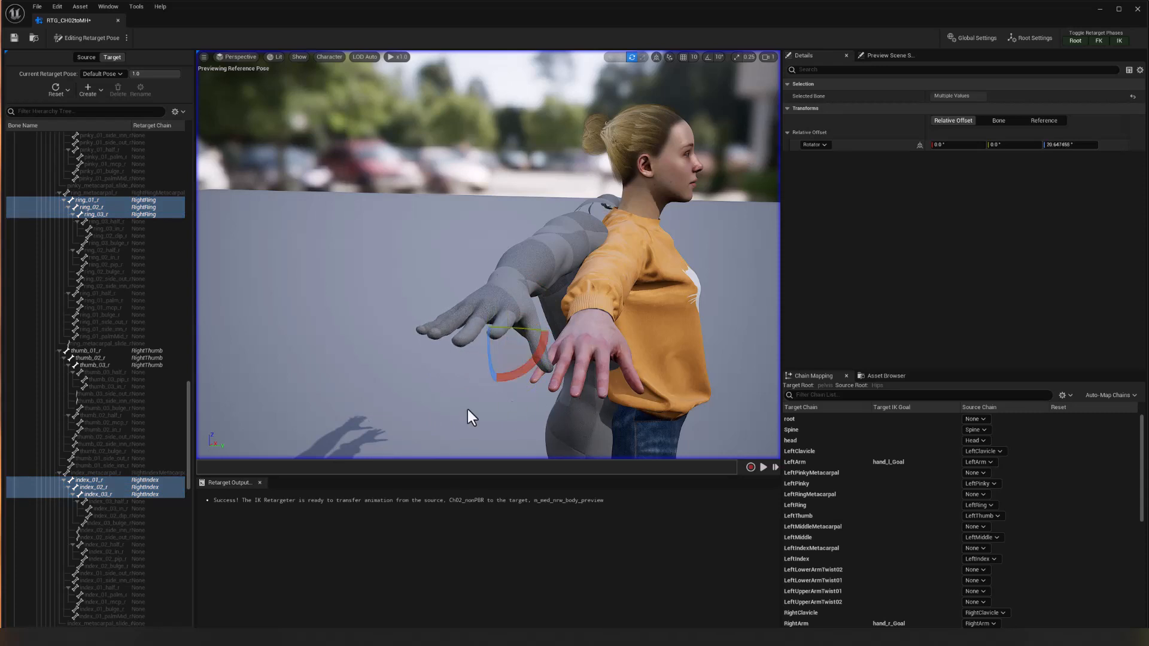
{"action": "left_click_drag", "start_coordinate": [467, 409], "coordinate": [389, 371], "text": "alt"}
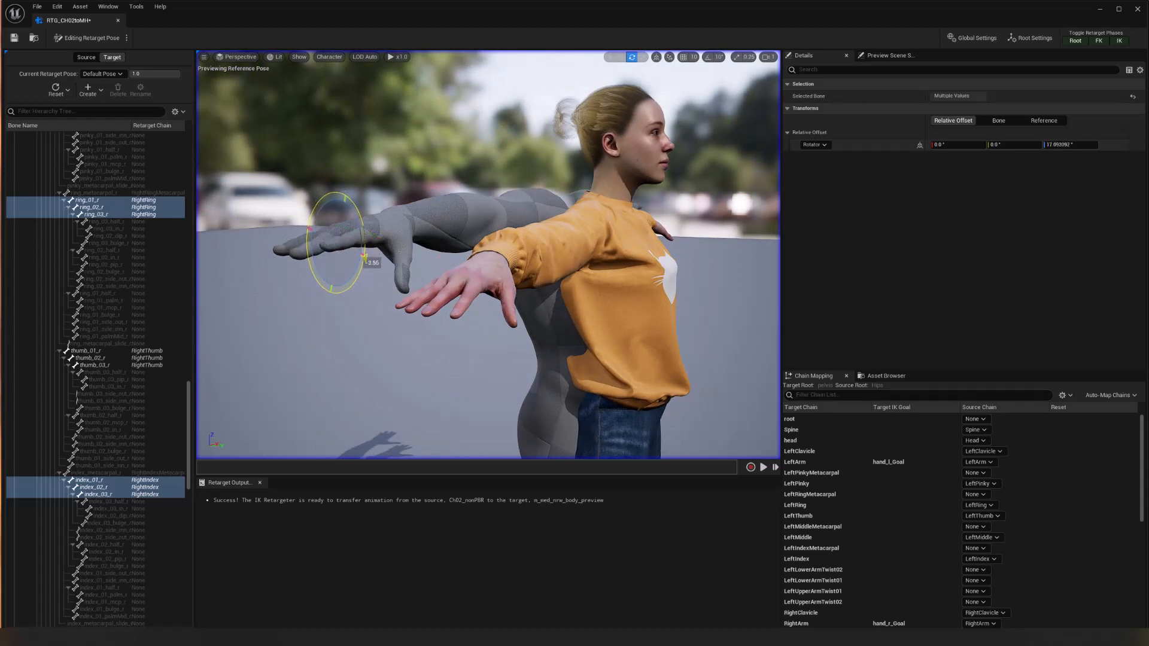
{"action": "left_click_drag", "start_coordinate": [317, 267], "coordinate": [313, 259]}
{"action": "left_click_drag", "start_coordinate": [329, 341], "coordinate": [295, 325], "text": "alt"}
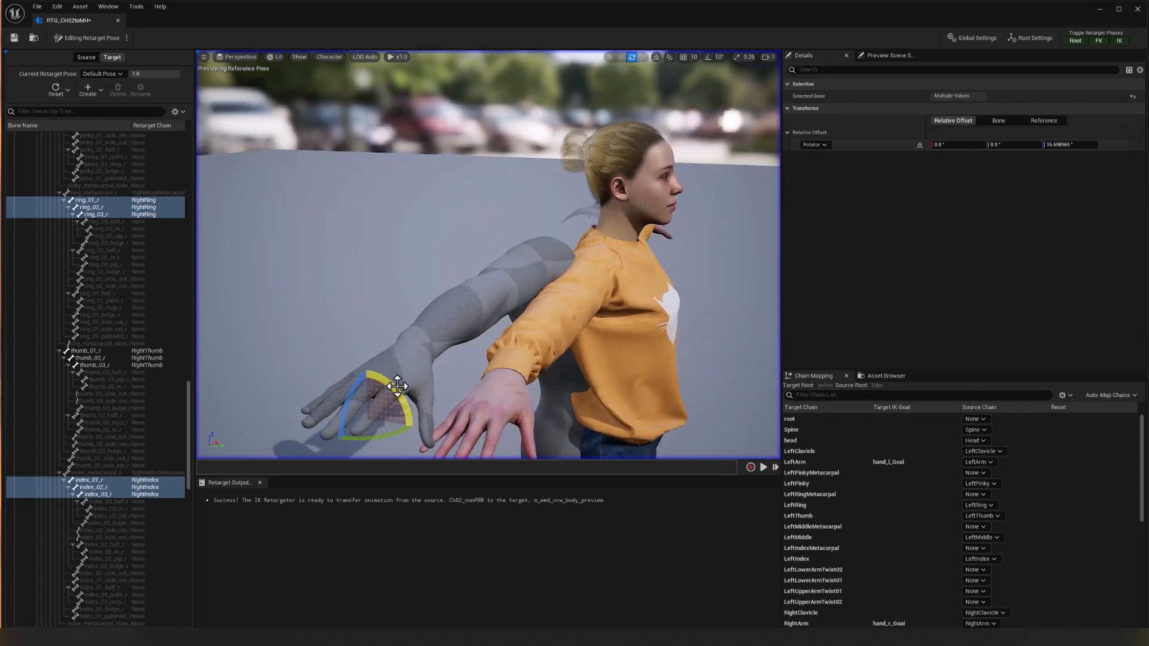
{"action": "left_click_drag", "start_coordinate": [682, 323], "coordinate": [748, 332], "text": "alt"}
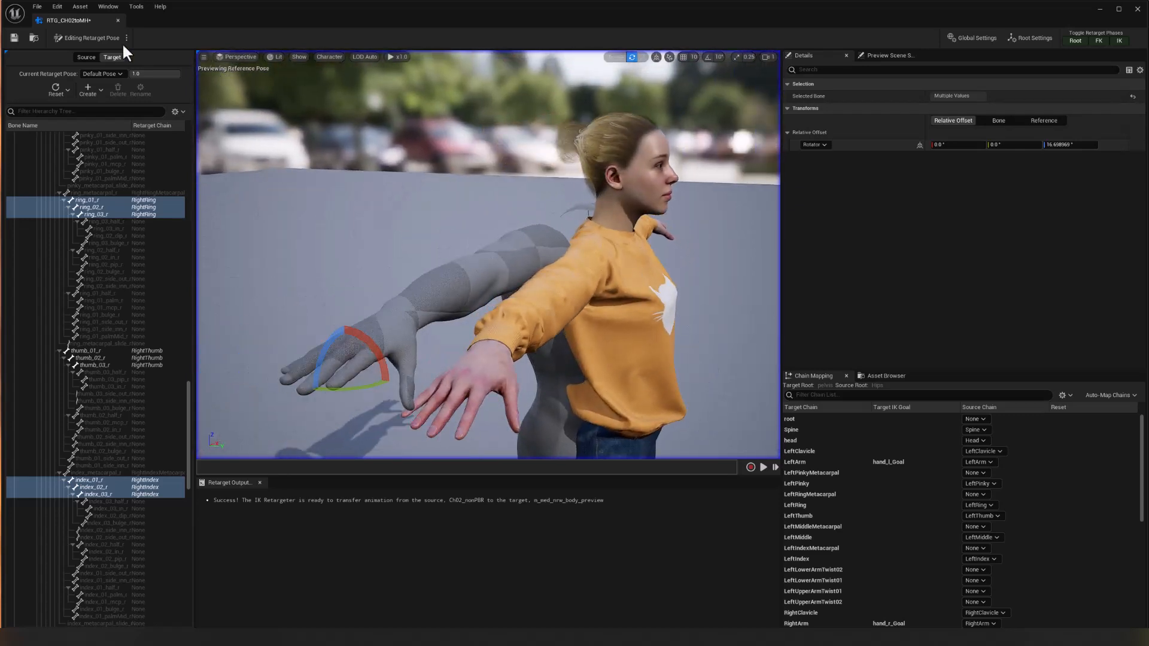
Save the RTG_CH02toMH retargeter and switch it from Editing Retarget Pose to Running Retarget.
{"action": "left_click", "coordinate": [13, 38]}
{"action": "left_click", "coordinate": [126, 38]}
{"action": "left_click", "coordinate": [161, 52]}
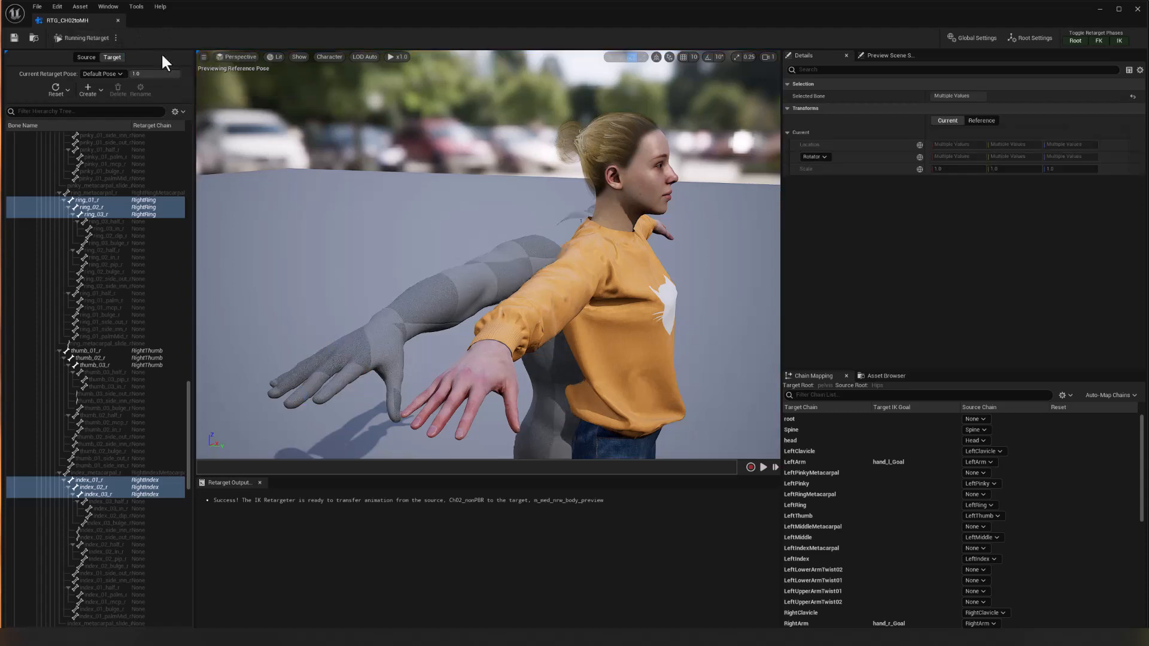
Separate the preview characters with a target mesh X offset of about 72.1 and a source mesh X offset of about -66.9.
{"action": "left_click_drag", "start_coordinate": [441, 228], "coordinate": [549, 268], "text": "alt"}
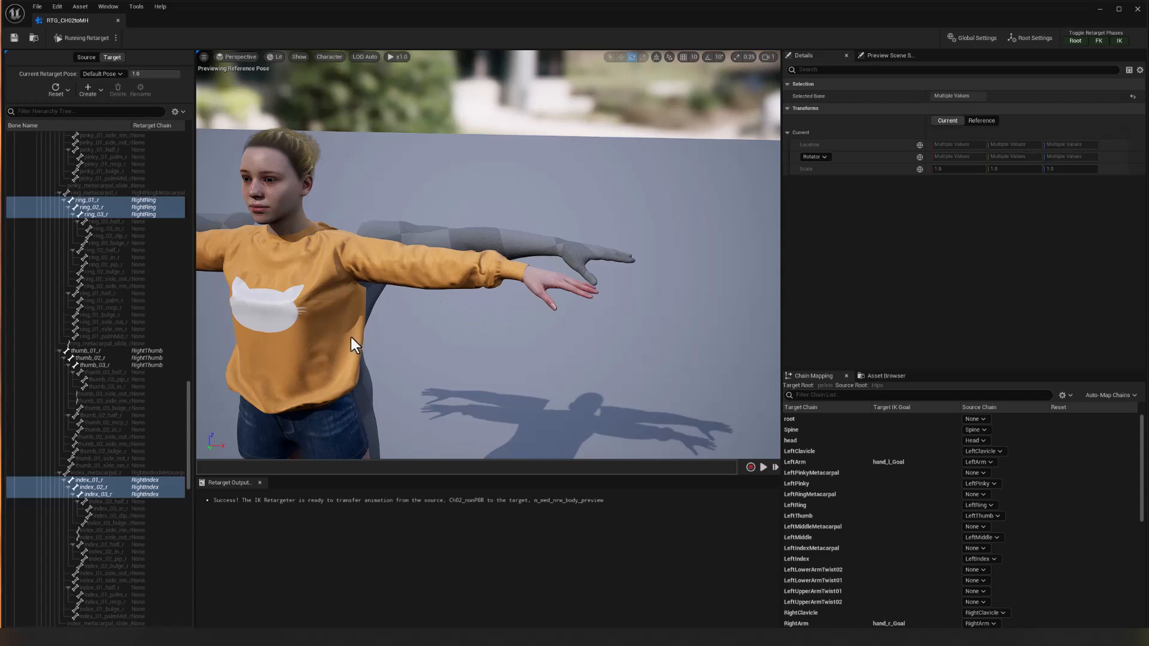
{"action": "middle_click_drag", "start_coordinate": [351, 336], "coordinate": [378, 341]}
{"action": "scroll", "coordinate": [439, 353], "scroll_direction": "down", "scroll_amount": 3}
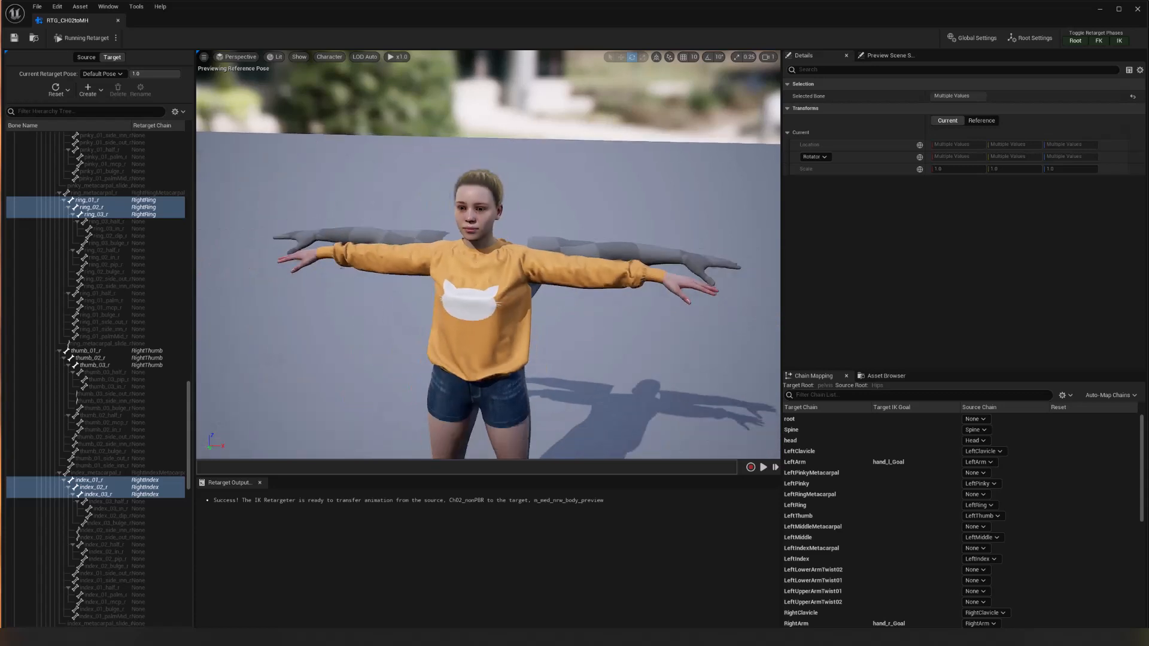
{"action": "left_click_drag", "start_coordinate": [433, 359], "coordinate": [539, 372], "text": "alt"}
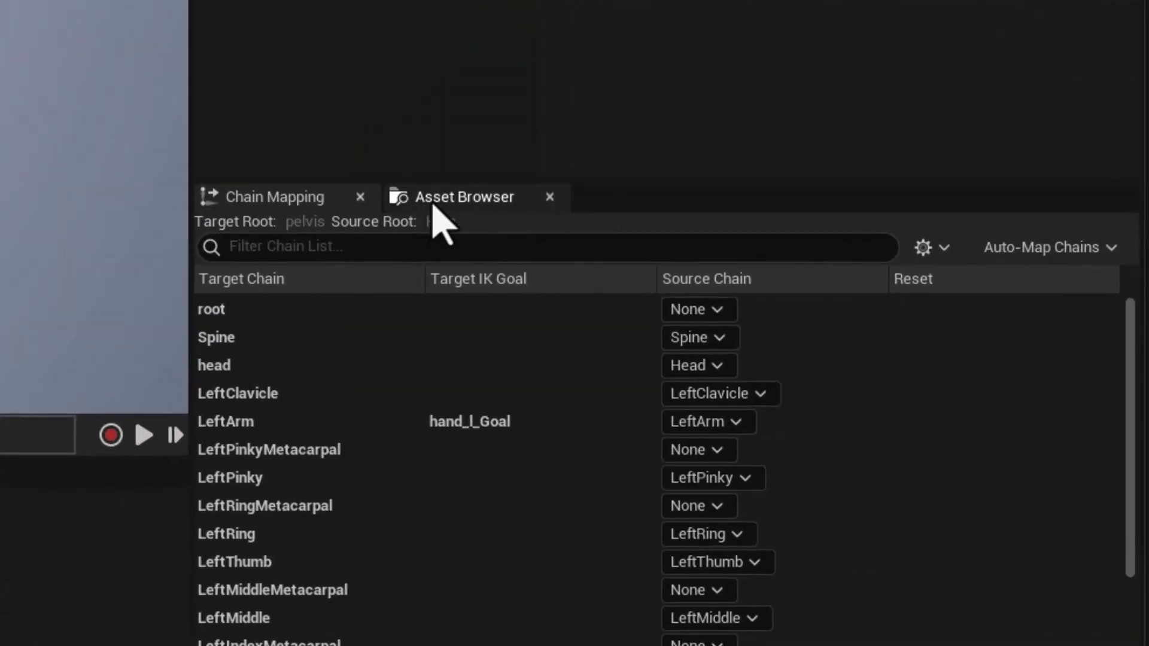
{"action": "left_click", "coordinate": [440, 199]}
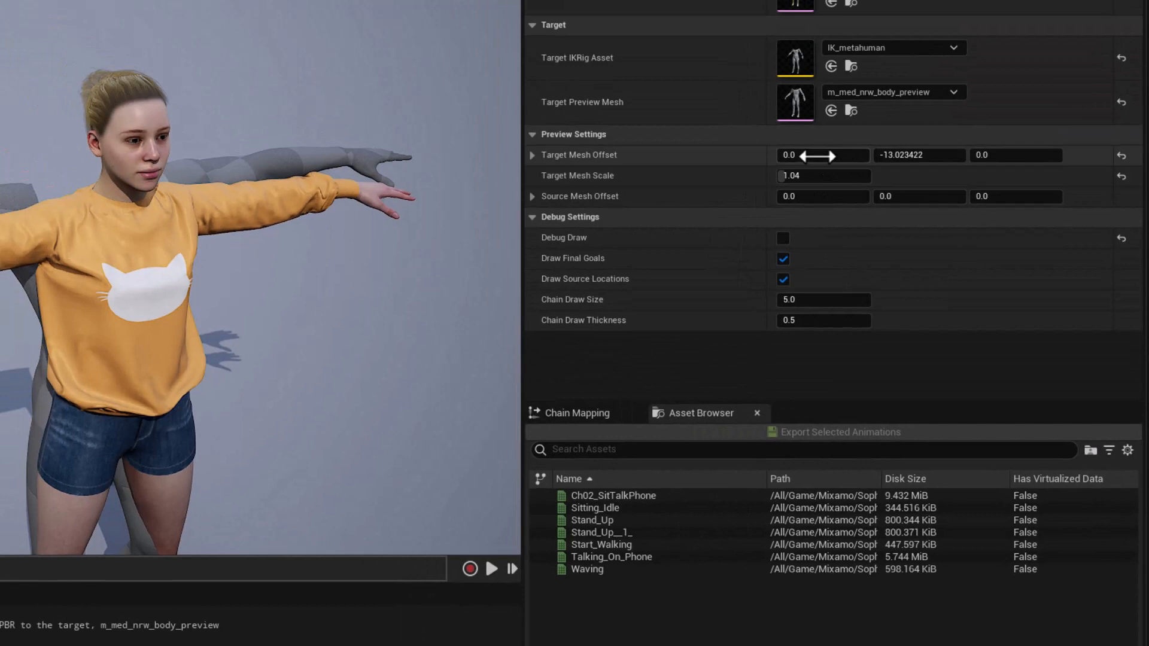
{"action": "mouse_move", "coordinate": [814, 155]}
{"action": "left_mouse_down"}
{"action": "mouse_move", "coordinate": [856, 155]}
{"action": "mouse_move", "coordinate": [815, 156]}
{"action": "left_mouse_up"}
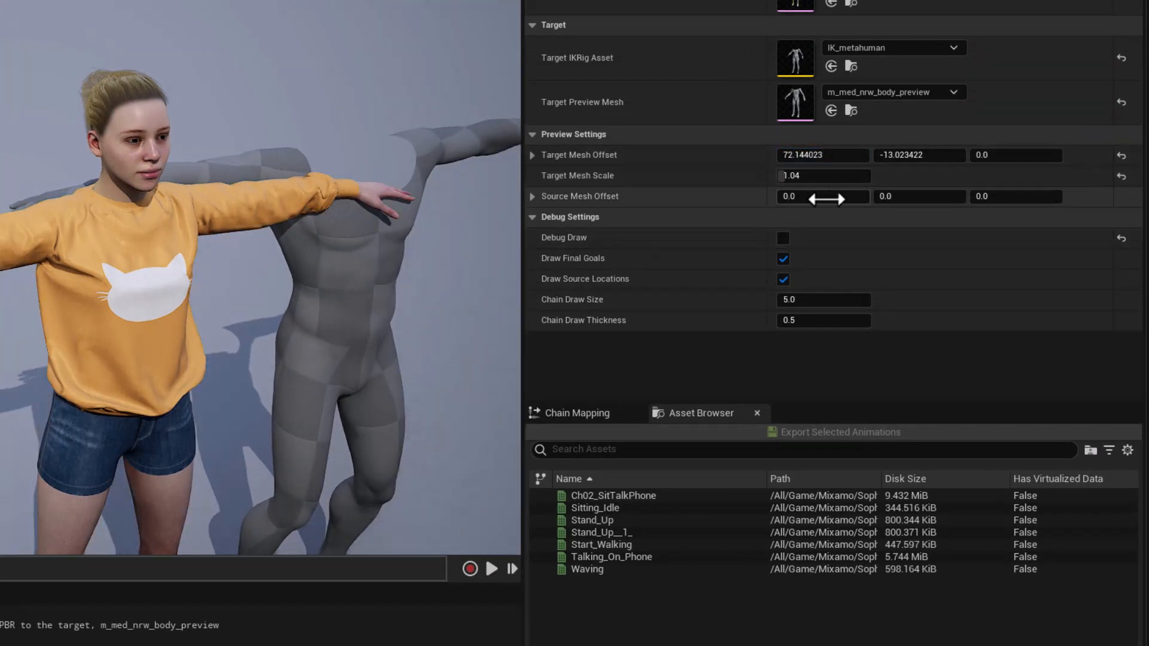
{"action": "left_click_drag", "start_coordinate": [815, 196], "coordinate": [764, 197]}
Play the Ch02_SitTalkPhone animation to compare the source character with the retargeted MetaHuman body.
{"action": "left_click_drag", "start_coordinate": [273, 323], "coordinate": [286, 297]}
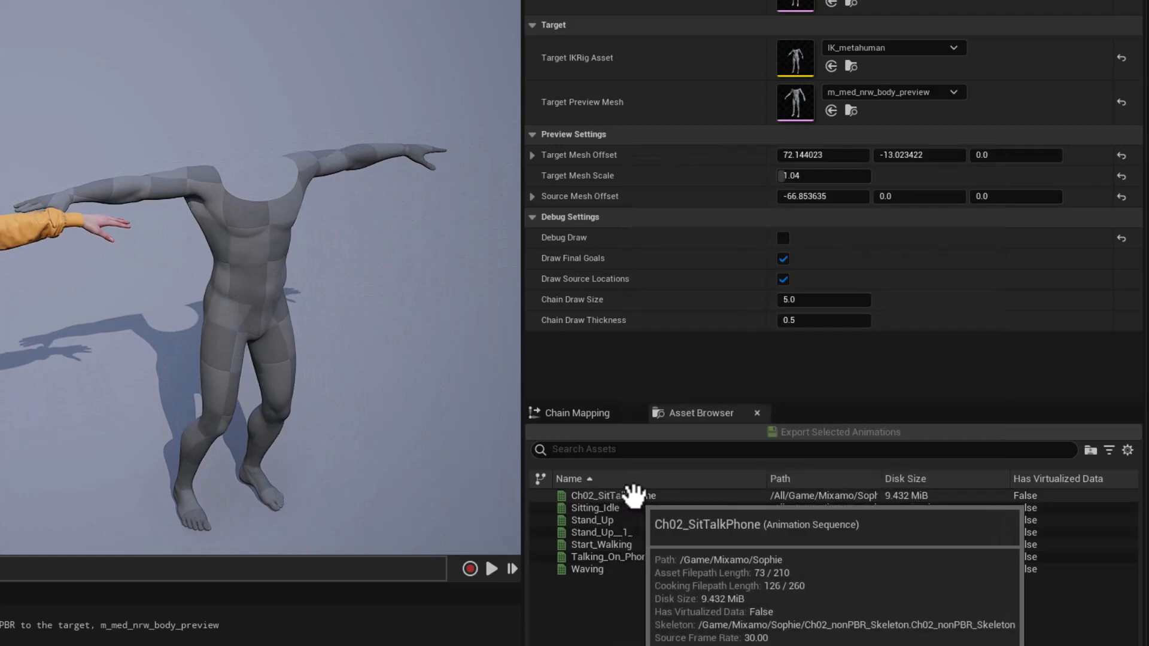
{"action": "left_click", "coordinate": [633, 495]}
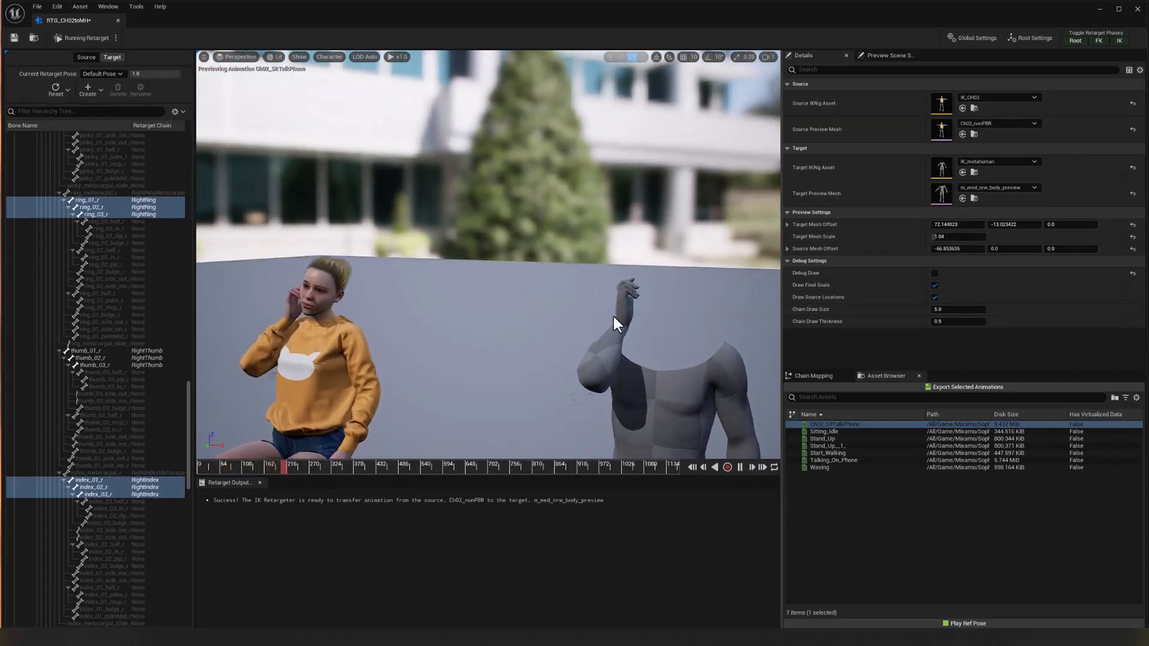
Examine the playing Ch02_SitTalkPhone retarget from several angles, comparing the MetaHuman's arms and hands with the source character.
{"action": "left_click_drag", "start_coordinate": [616, 304], "coordinate": [479, 293], "text": "alt"}
{"action": "left_click_drag", "start_coordinate": [383, 359], "coordinate": [490, 372], "text": "alt"}
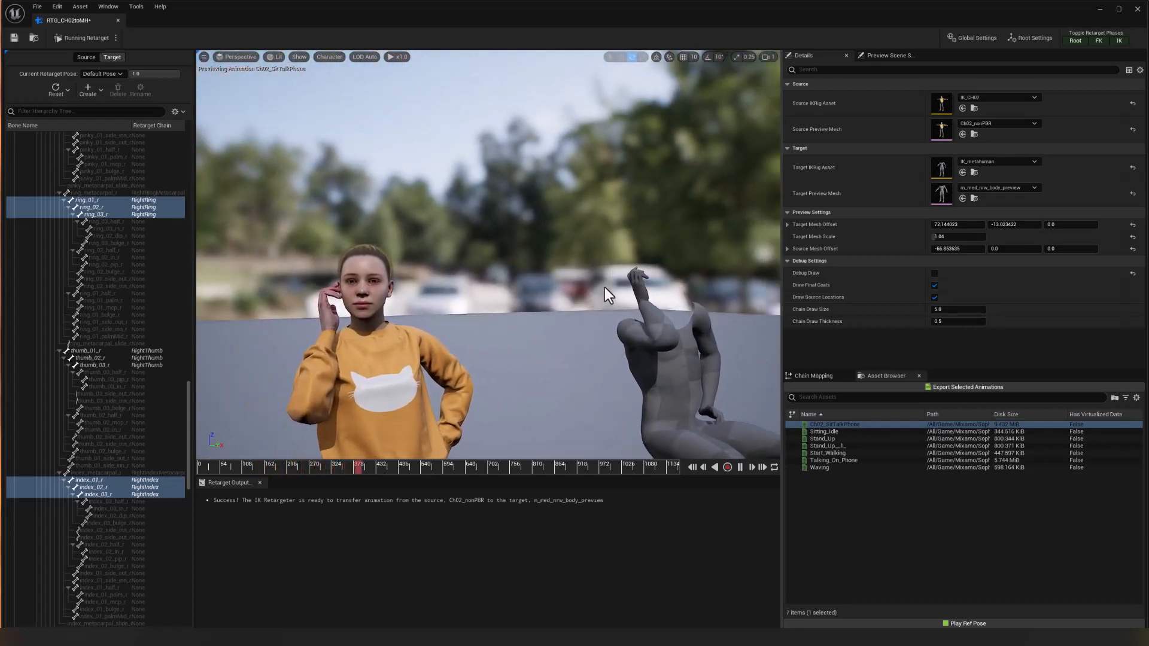
{"action": "left_click_drag", "start_coordinate": [594, 368], "coordinate": [511, 382], "text": "alt"}
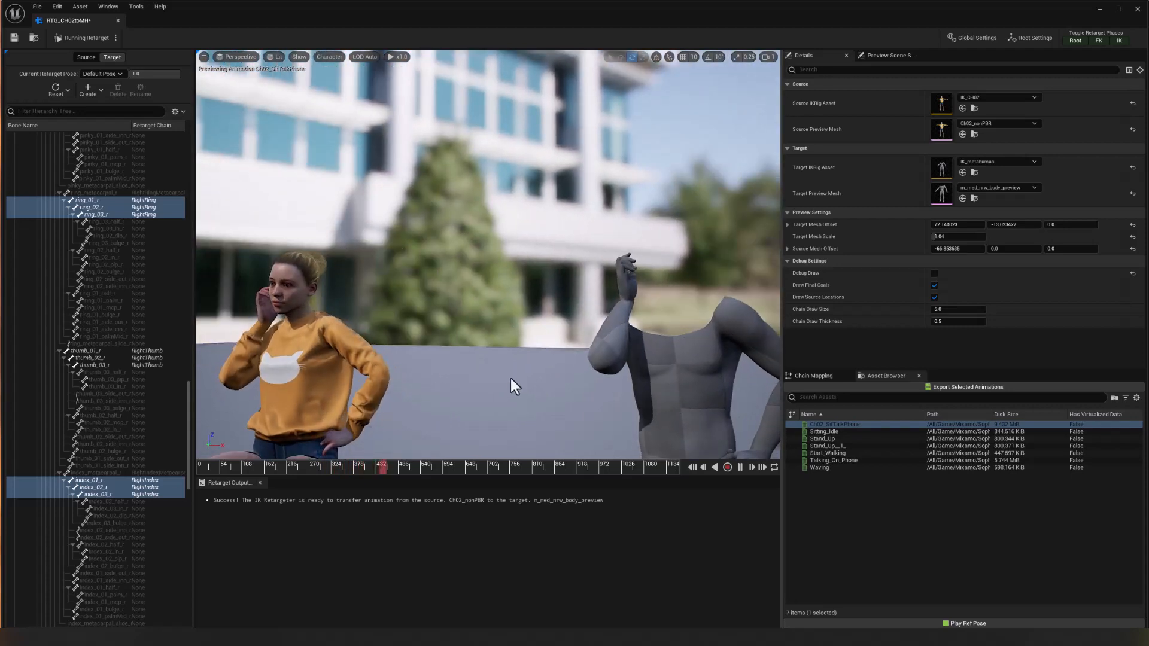
{"action": "middle_click_drag", "start_coordinate": [512, 382], "coordinate": [488, 353], "text": "alt"}
{"action": "left_click_drag", "start_coordinate": [500, 383], "coordinate": [419, 423], "text": "alt"}
{"action": "left_click_drag", "start_coordinate": [457, 387], "coordinate": [413, 385], "text": "alt"}
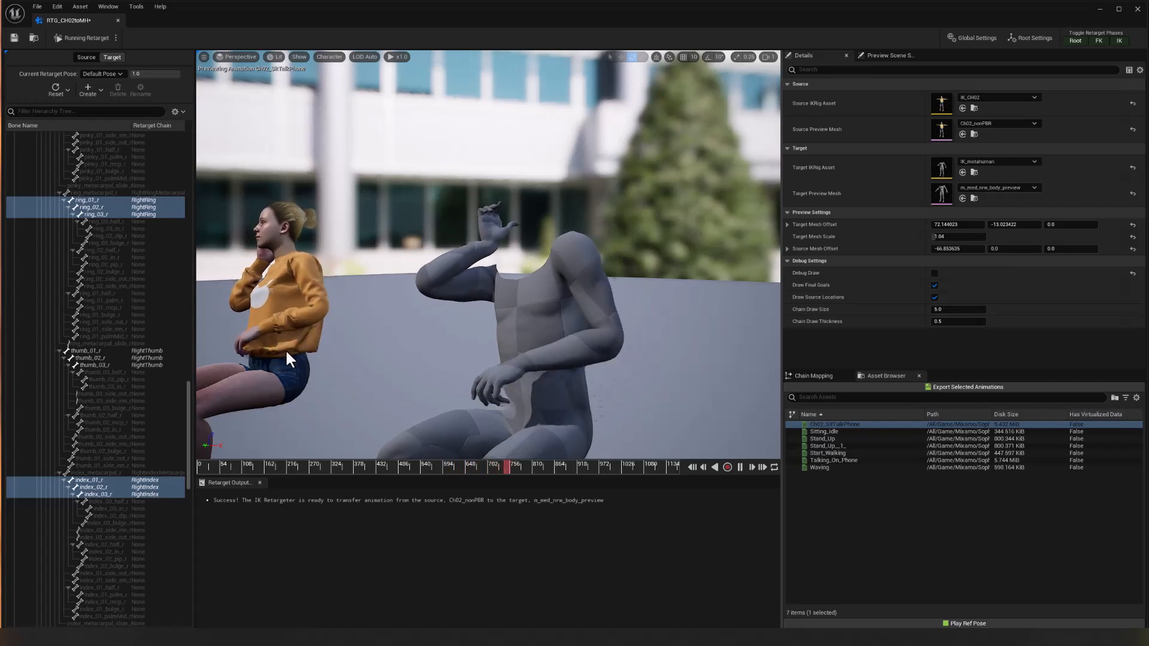
{"action": "left_click_drag", "start_coordinate": [336, 375], "coordinate": [463, 377], "text": "alt"}
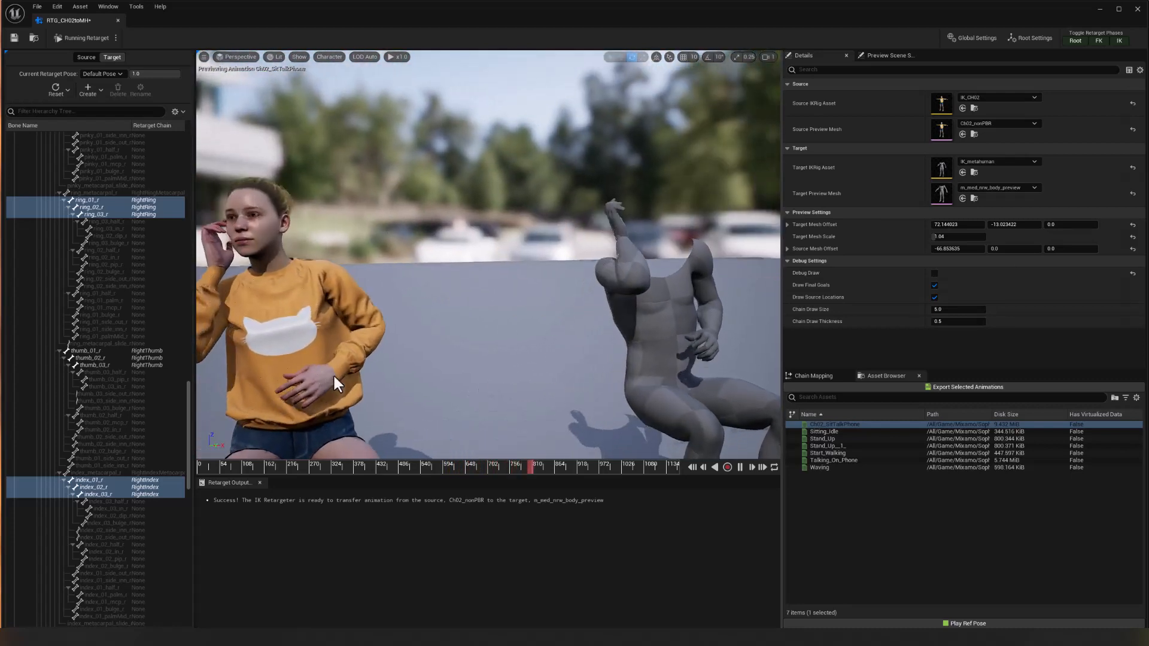
Pause the animation and scrub back to about frame 702 to inspect the MetaHuman's hand on the hip.
{"action": "left_click", "coordinate": [740, 467]}
{"action": "left_click_drag", "start_coordinate": [561, 464], "coordinate": [558, 465]}
{"action": "left_click_drag", "start_coordinate": [590, 405], "coordinate": [565, 389], "text": "alt"}
{"action": "left_click_drag", "start_coordinate": [558, 467], "coordinate": [497, 468]}
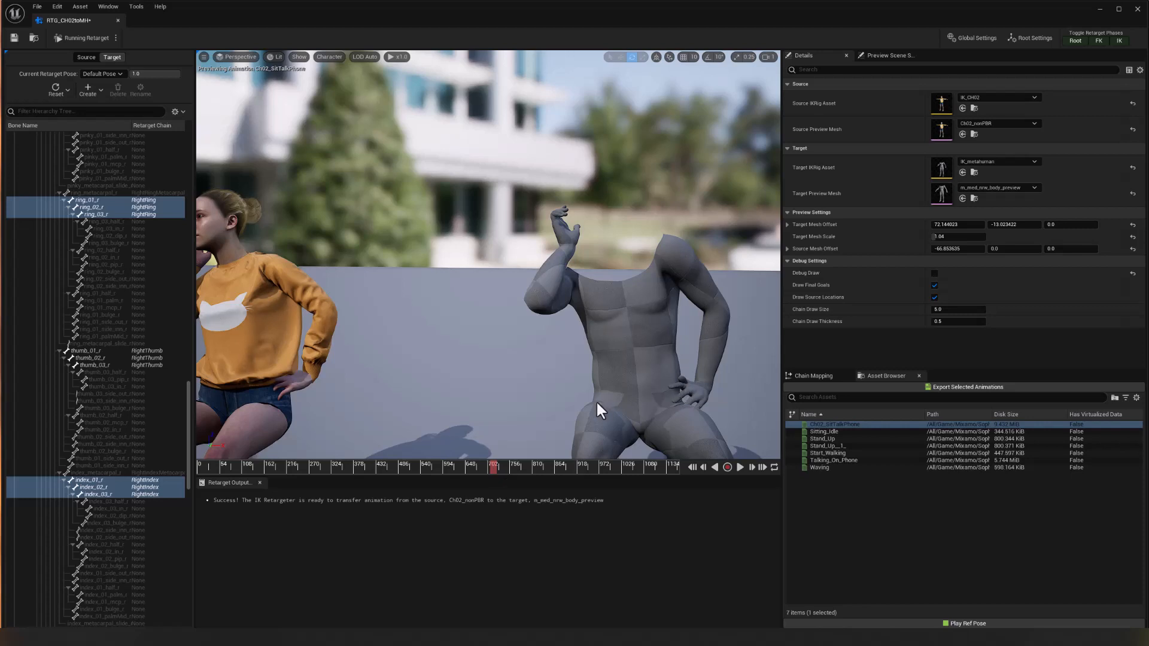
{"action": "left_click_drag", "start_coordinate": [596, 400], "coordinate": [612, 411]}
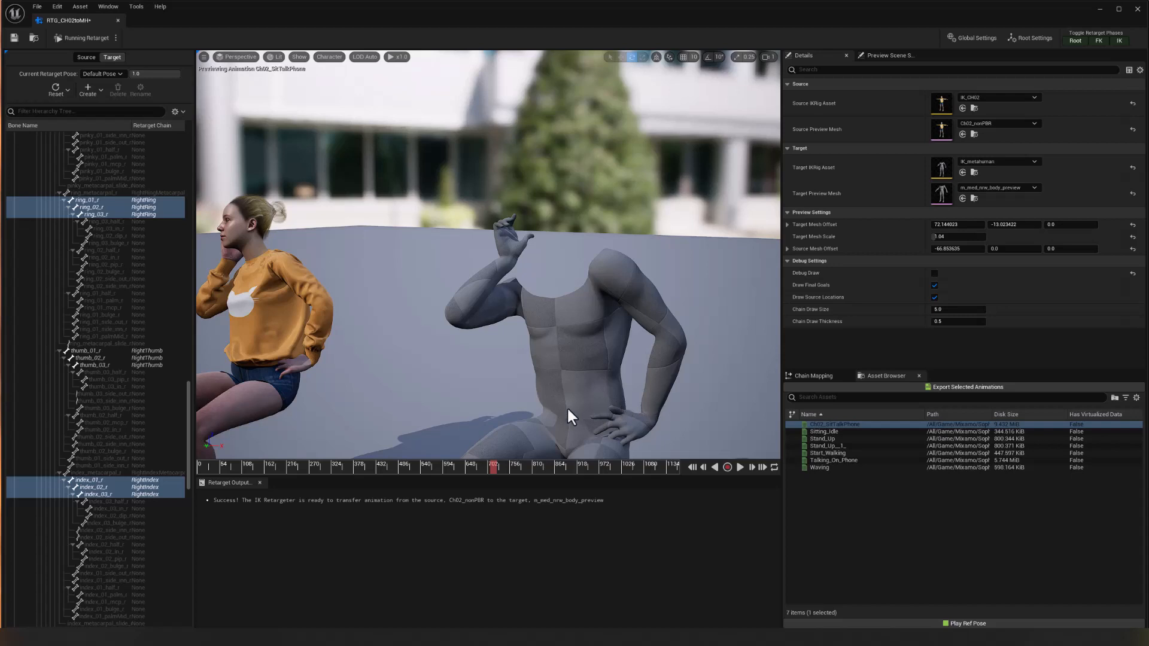
{"action": "left_click_drag", "start_coordinate": [442, 404], "coordinate": [475, 400]}
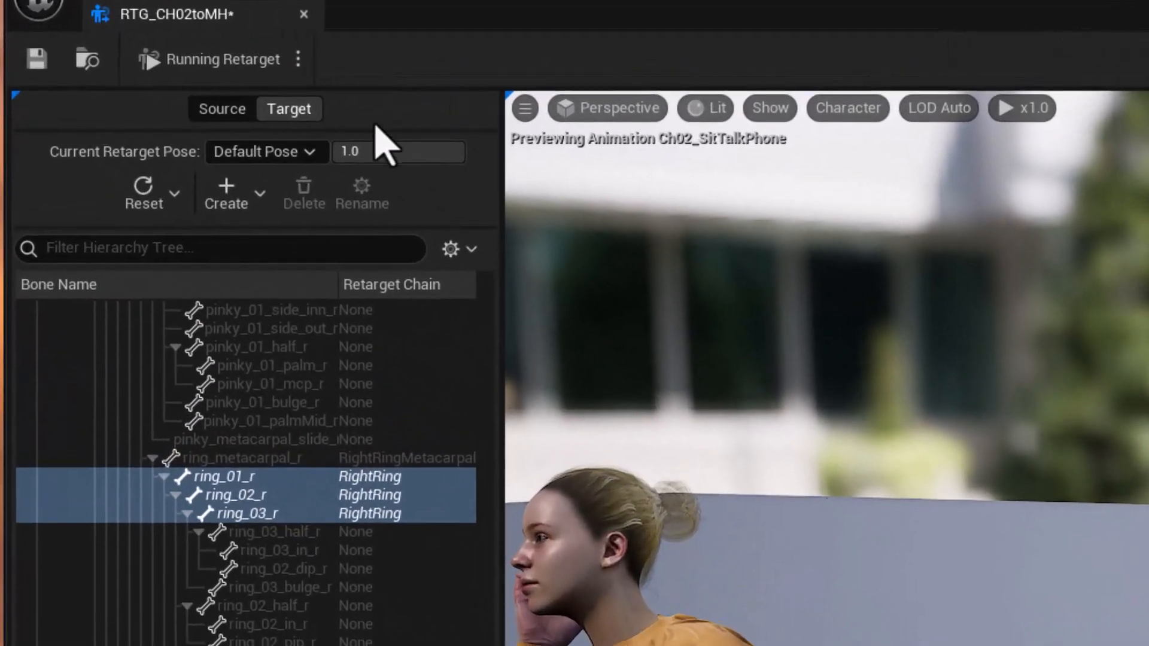
Switch to Edit Retarget Pose and rotate thumb_01_l to a relative offset of about 3.3°, -31.4°, -17.7°.
{"action": "left_click", "coordinate": [298, 59]}
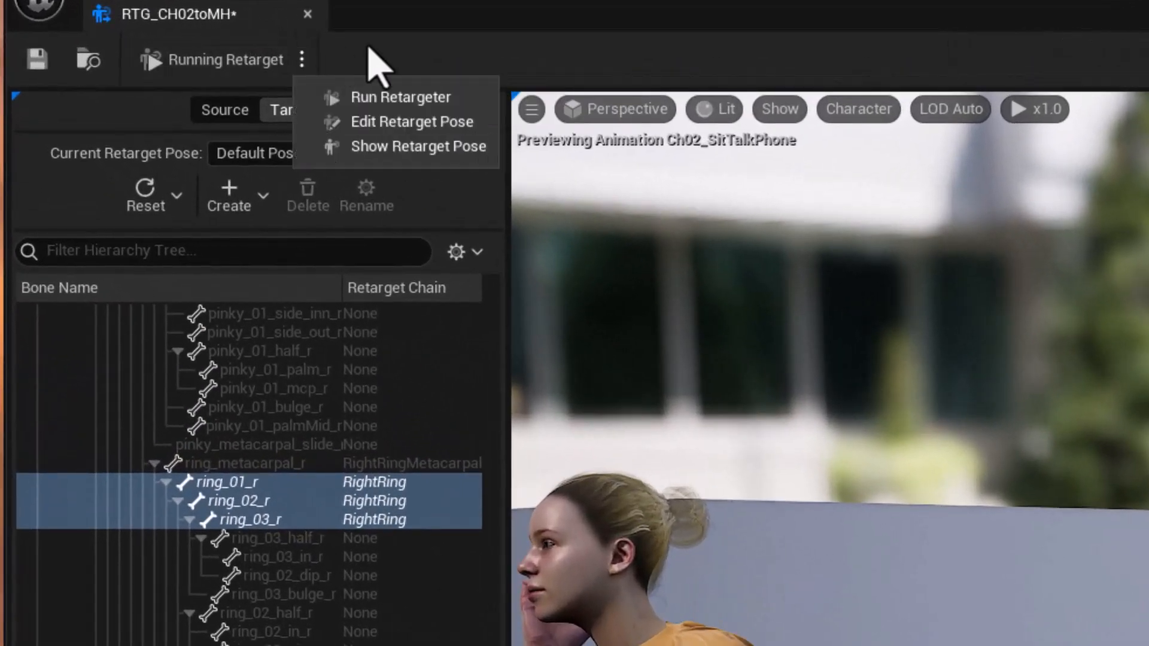
{"action": "left_click", "coordinate": [361, 123]}
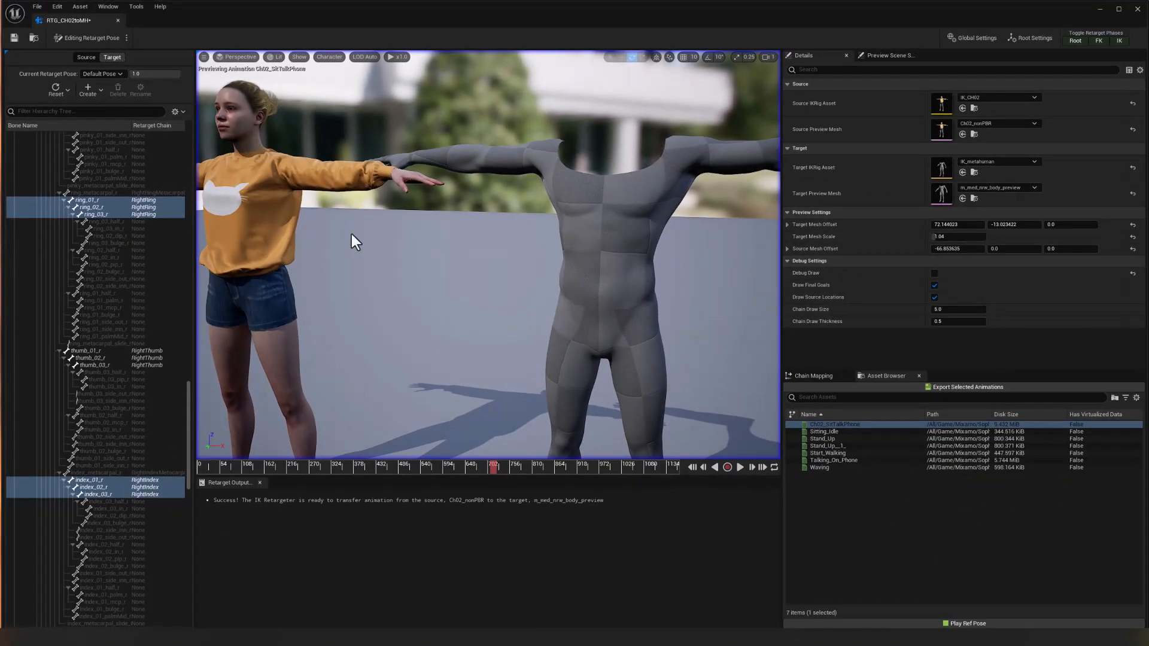
{"action": "scroll", "coordinate": [115, 292], "scroll_direction": "up", "scroll_amount": 15}
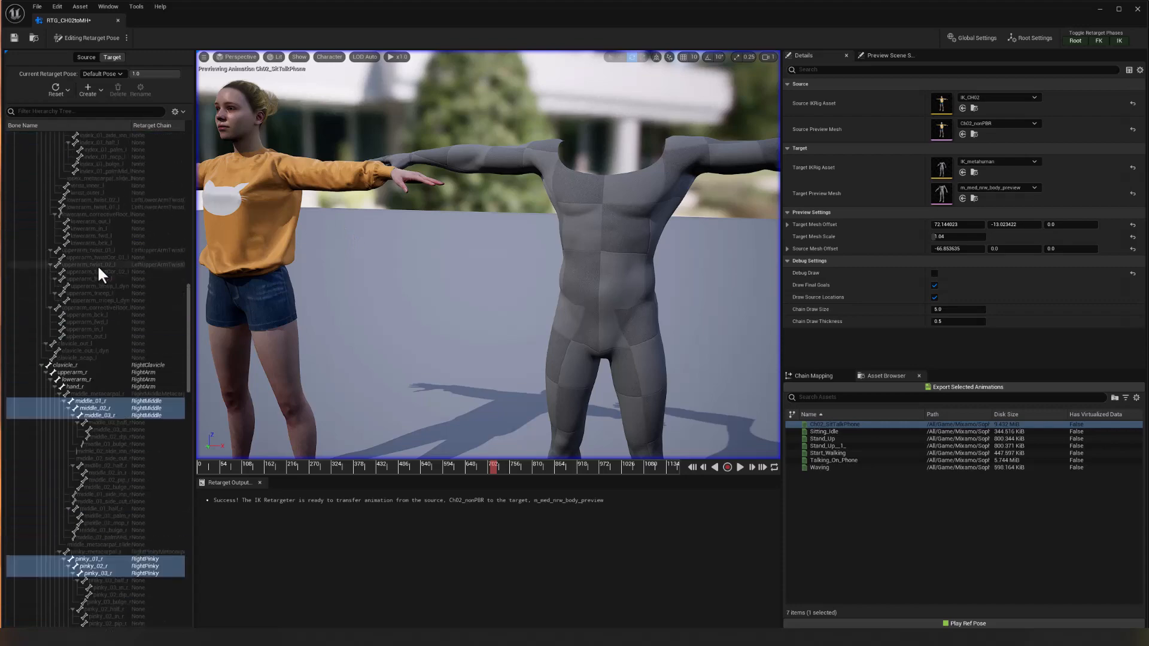
{"action": "scroll", "coordinate": [92, 258], "scroll_direction": "up", "scroll_amount": 16}
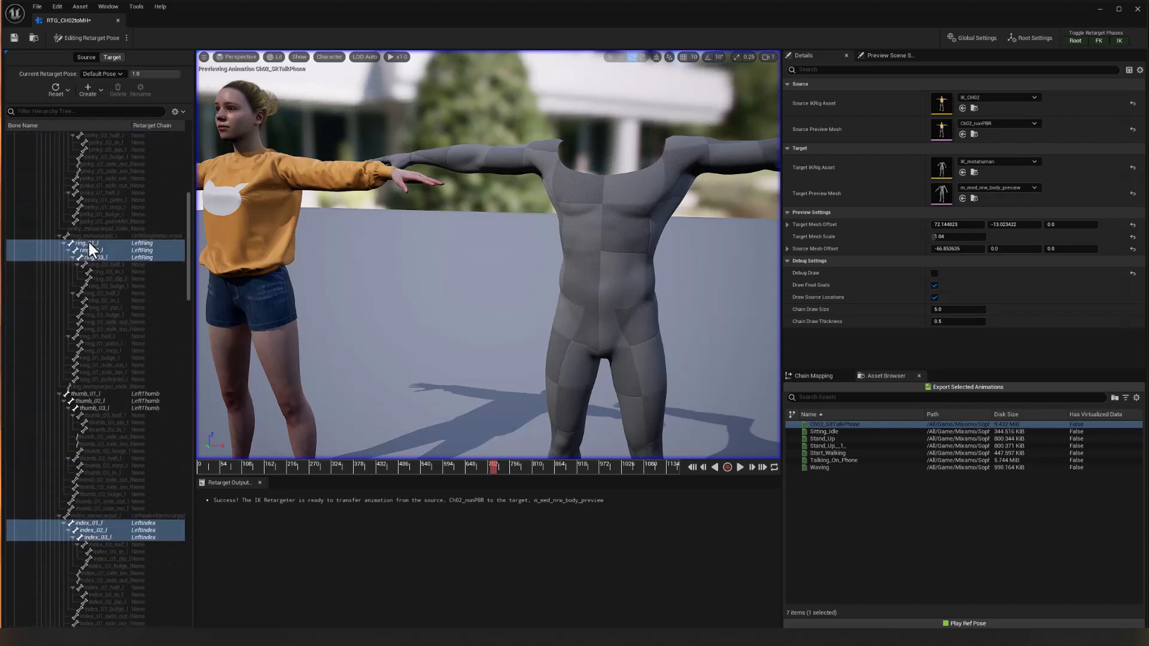
{"action": "left_click", "coordinate": [102, 394]}
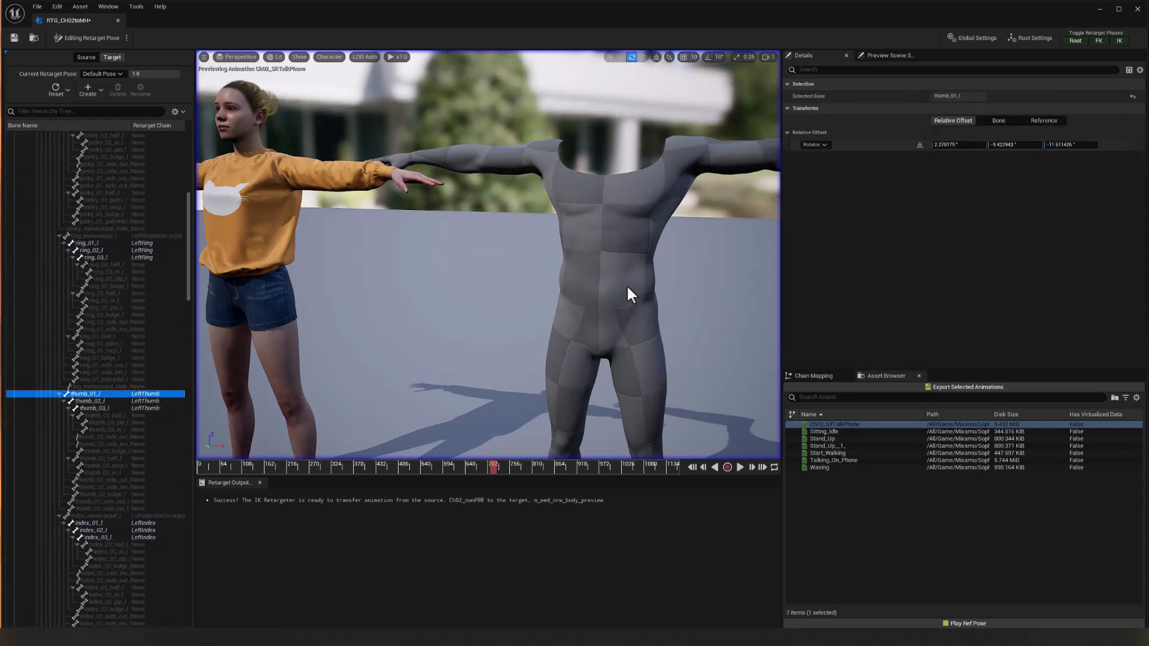
{"action": "mouse_move", "coordinate": [628, 295]}
{"action": "left_mouse_down"}
{"action": "mouse_move", "coordinate": [605, 295]}
{"action": "mouse_move", "coordinate": [598, 323]}
{"action": "mouse_move", "coordinate": [637, 323]}
{"action": "mouse_move", "coordinate": [643, 305]}
{"action": "left_mouse_up"}
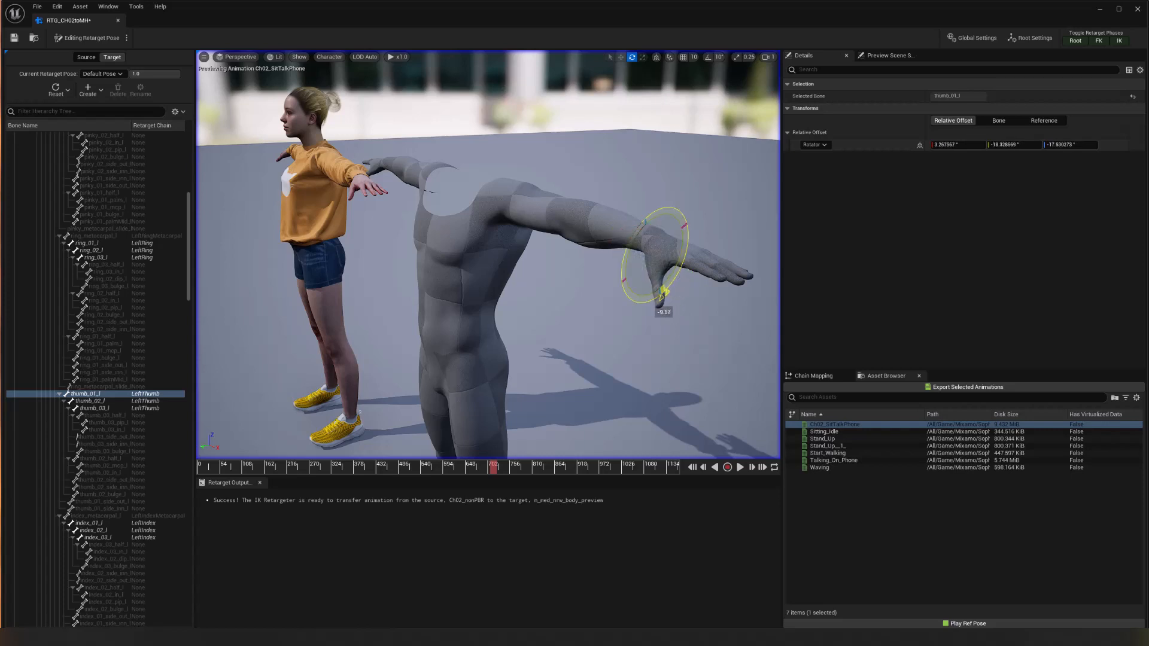
Switch back to Run Retargeter and scrub the paused animation to check the adjusted left thumb.
{"action": "left_click", "coordinate": [126, 38]}
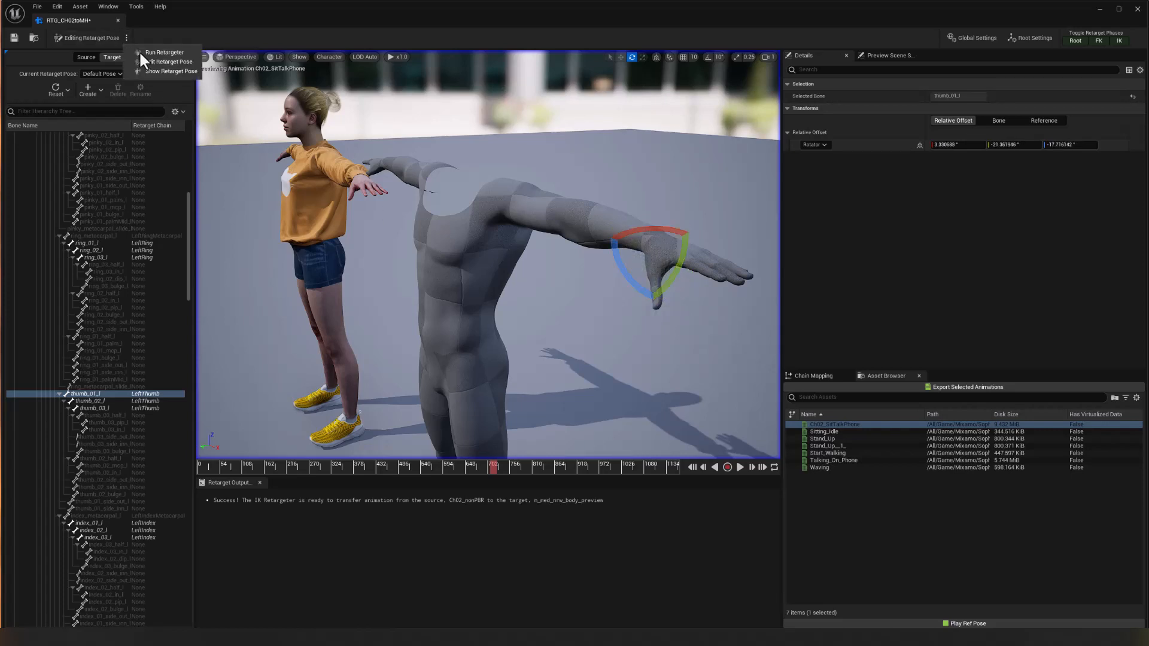
{"action": "left_click", "coordinate": [191, 58]}
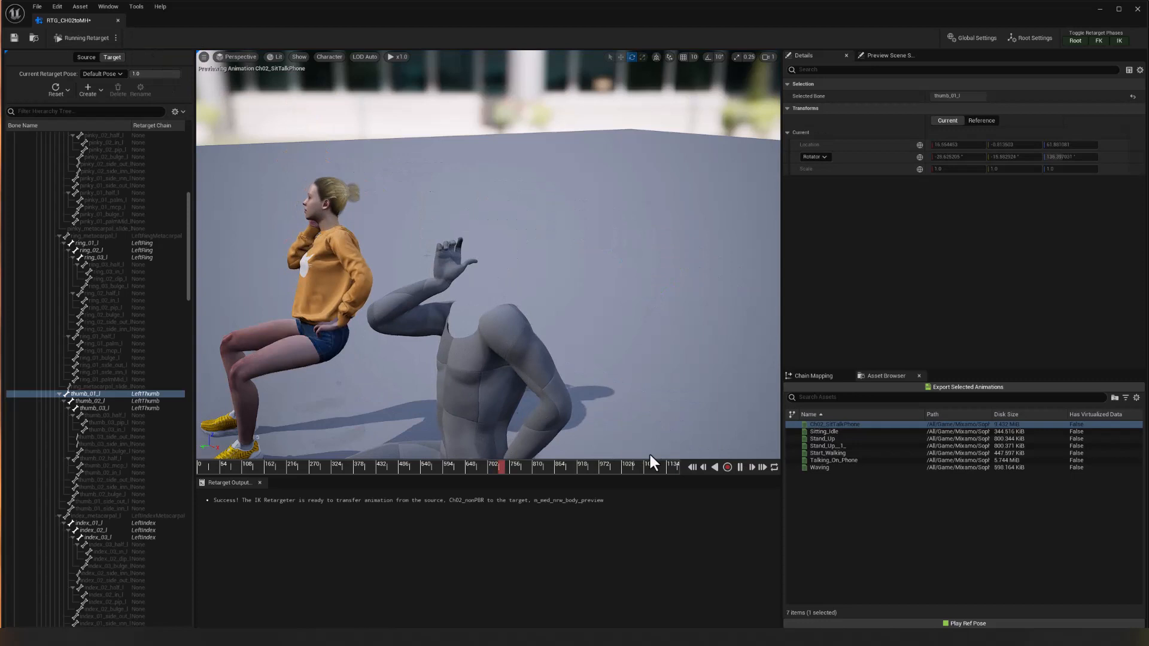
{"action": "left_click", "coordinate": [739, 468]}
{"action": "left_click_drag", "start_coordinate": [468, 379], "coordinate": [556, 311], "text": "alt"}
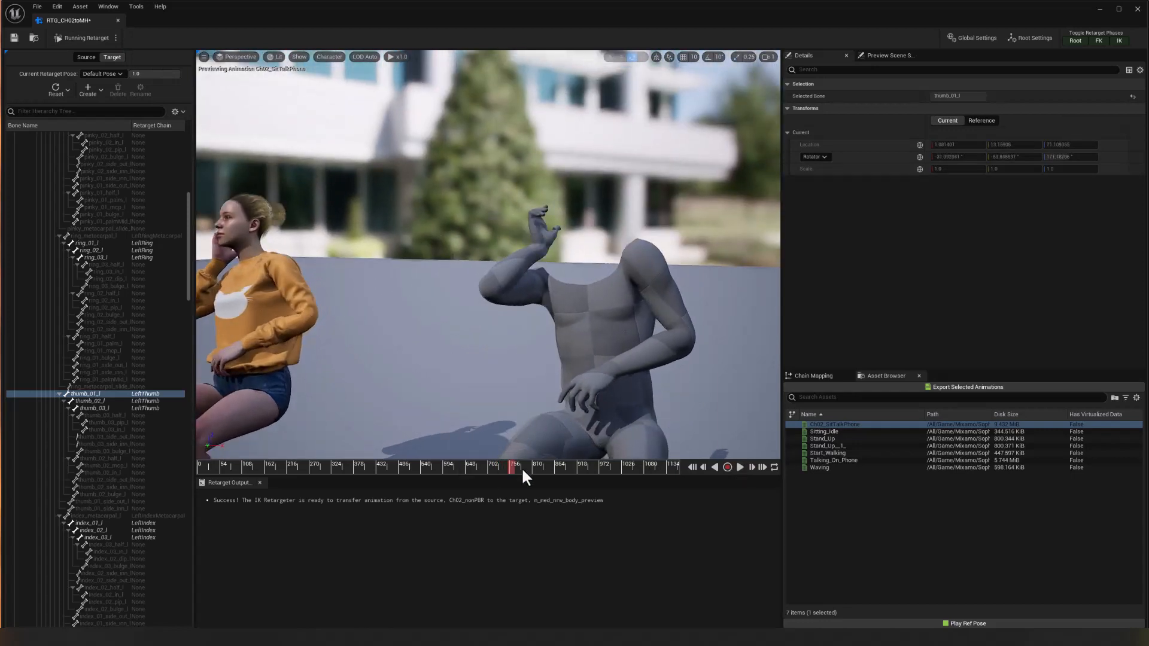
{"action": "left_click_drag", "start_coordinate": [521, 466], "coordinate": [472, 465]}
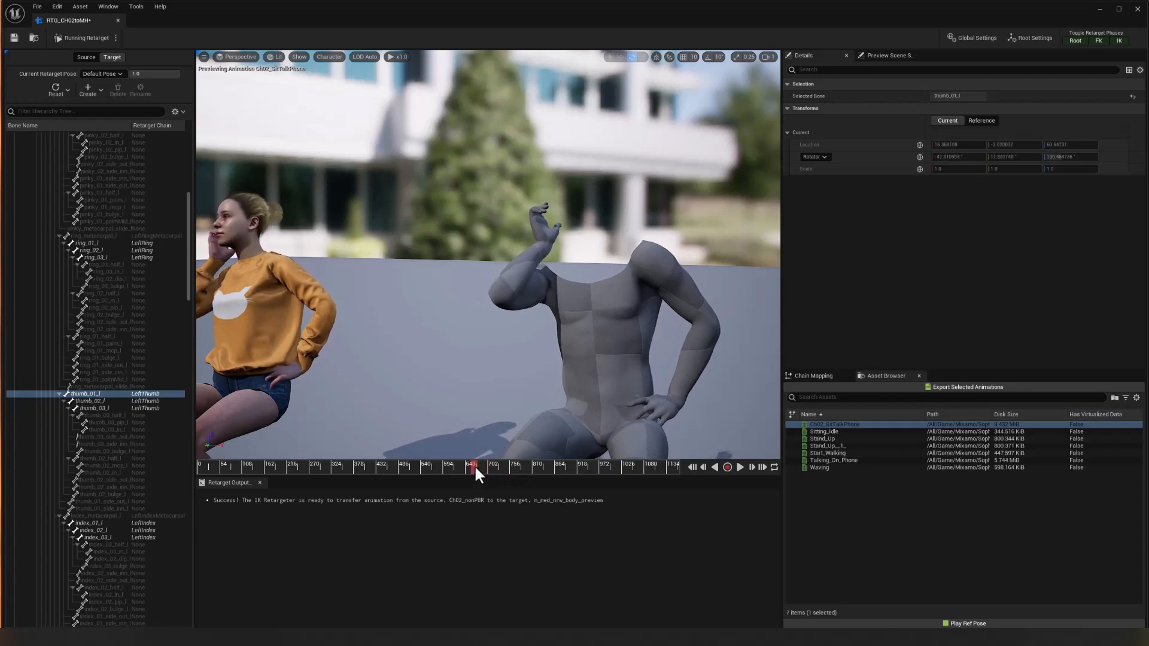
Scrub between early and late frames of the animation and compare both characters' hands and poses from different angles.
{"action": "left_click_drag", "start_coordinate": [483, 371], "coordinate": [538, 426], "text": "alt"}
{"action": "left_click_drag", "start_coordinate": [470, 468], "coordinate": [296, 462]}
{"action": "left_click_drag", "start_coordinate": [383, 383], "coordinate": [294, 335], "text": "alt"}
{"action": "right_click_drag", "start_coordinate": [293, 335], "coordinate": [266, 335], "text": "alt"}
{"action": "right_click_drag", "start_coordinate": [405, 441], "coordinate": [411, 441], "text": "alt"}
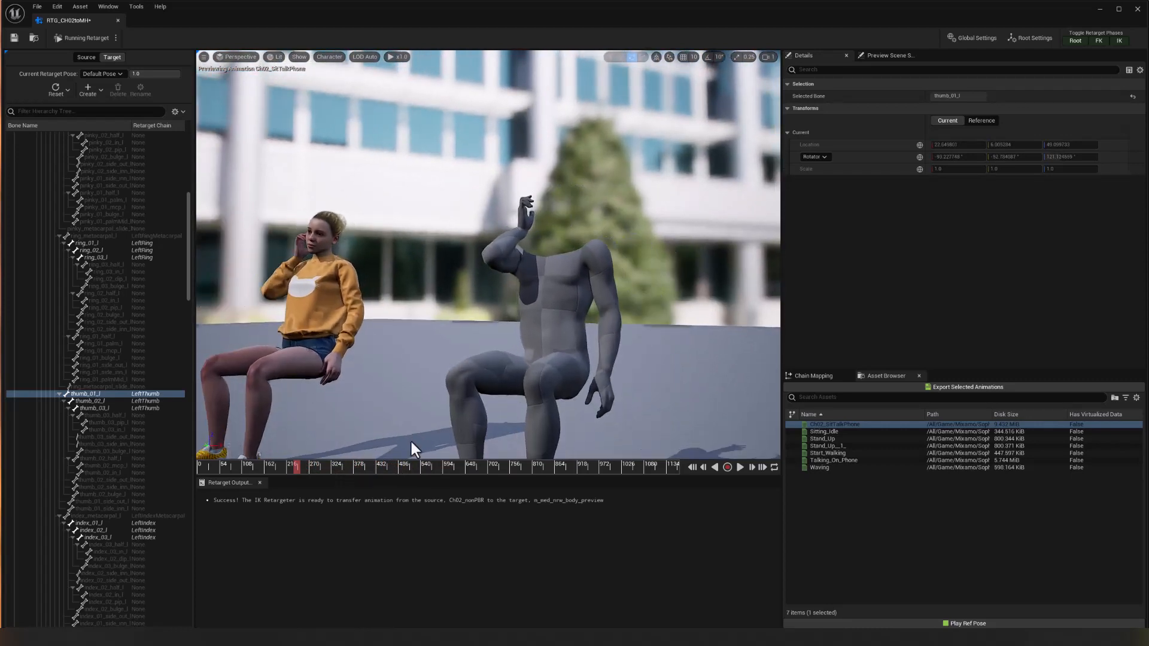
{"action": "left_click_drag", "start_coordinate": [296, 466], "coordinate": [607, 468]}
{"action": "left_click_drag", "start_coordinate": [396, 406], "coordinate": [481, 402], "text": "alt"}
{"action": "left_click_drag", "start_coordinate": [607, 469], "coordinate": [550, 461]}
{"action": "left_click_drag", "start_coordinate": [486, 400], "coordinate": [509, 407], "text": "alt"}
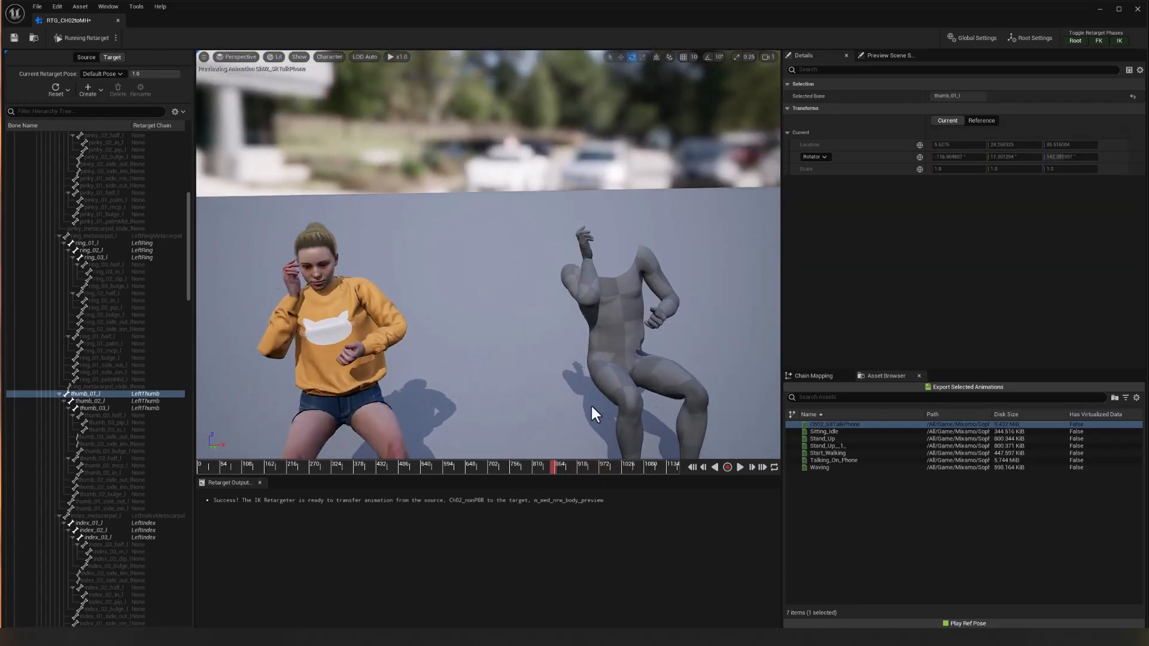
Save the RTG_CH02toMH retargeter and leave its editor for the main level.
{"action": "left_click", "coordinate": [13, 38]}
{"action": "left_click", "coordinate": [1137, 9]}
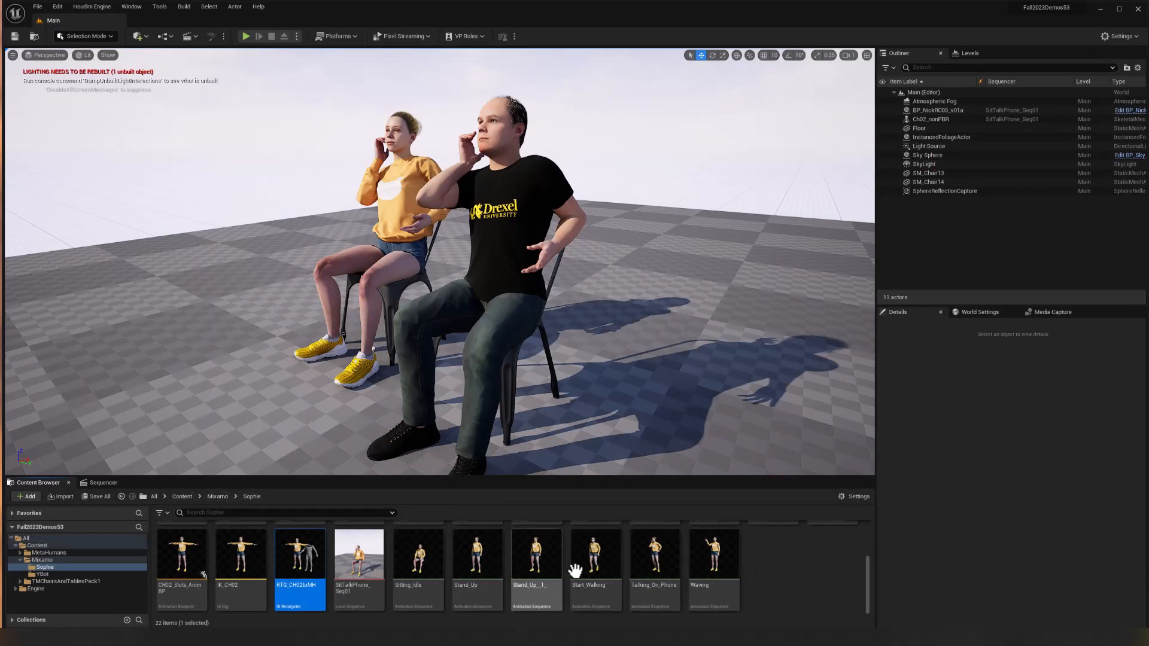
In the Sophie folder, select the animation sequences Ch02_SitTalkPhone, Sitting_Idle, Stand_Up, Stand_Up__1_, Start_Walking, Talking_On_Phone and Waving together.
{"action": "scroll", "coordinate": [782, 588], "scroll_direction": "up", "scroll_amount": 2}
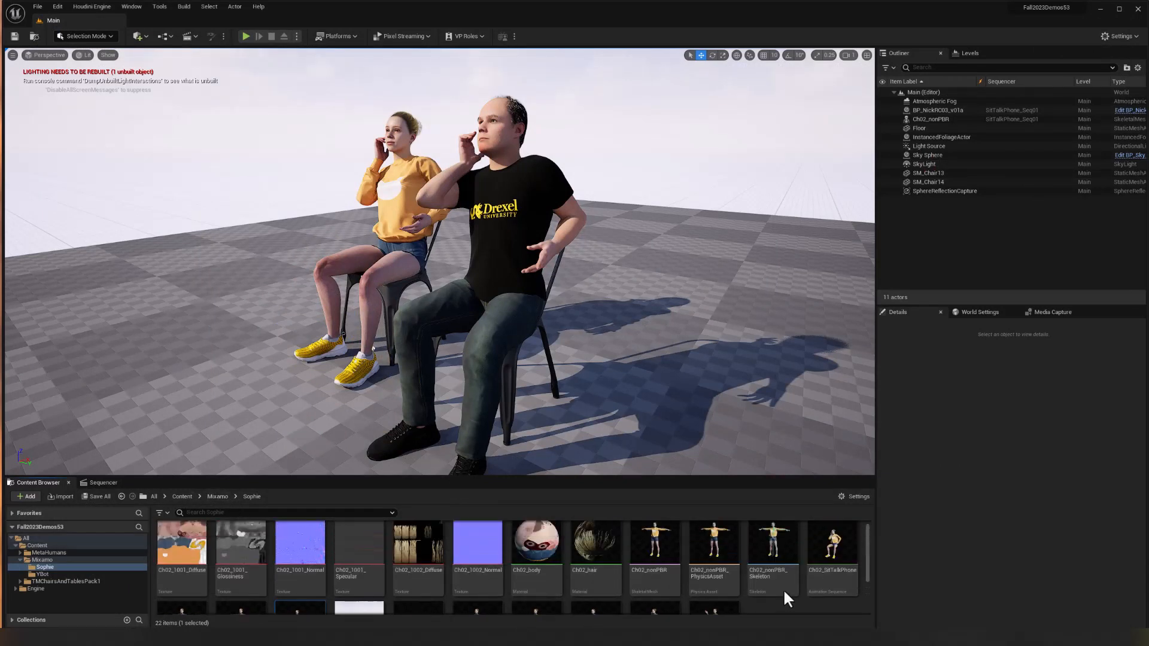
{"action": "scroll", "coordinate": [803, 572], "scroll_direction": "down", "scroll_amount": 2}
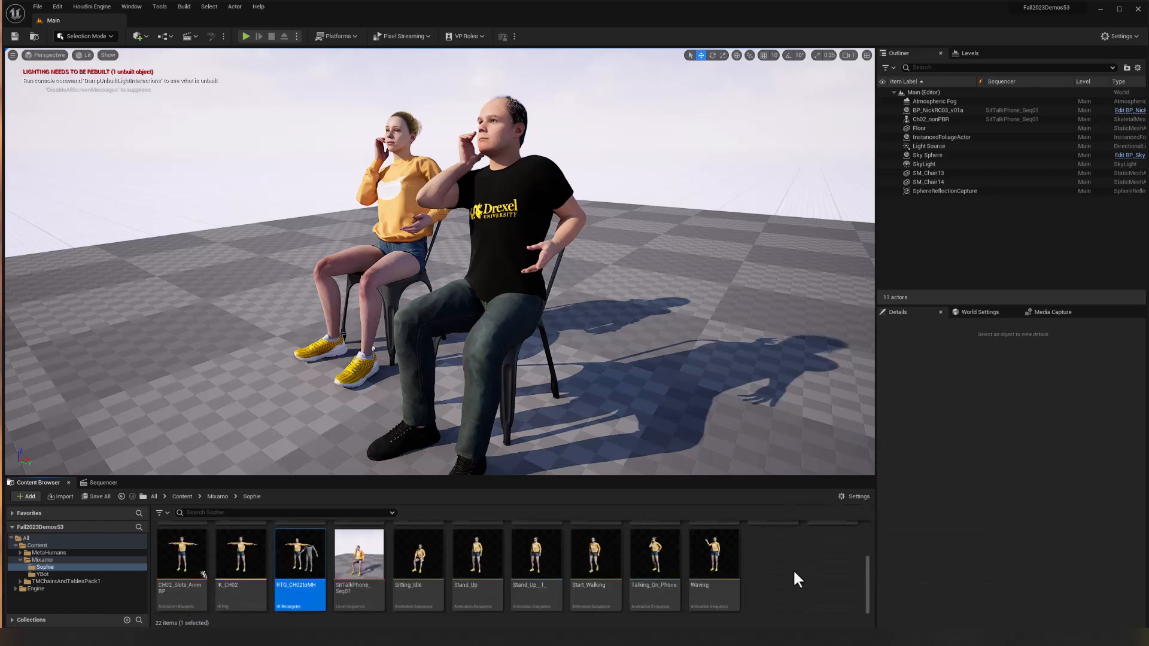
{"action": "scroll", "coordinate": [759, 589], "scroll_direction": "up", "scroll_amount": 2}
{"action": "left_click", "coordinate": [835, 543]}
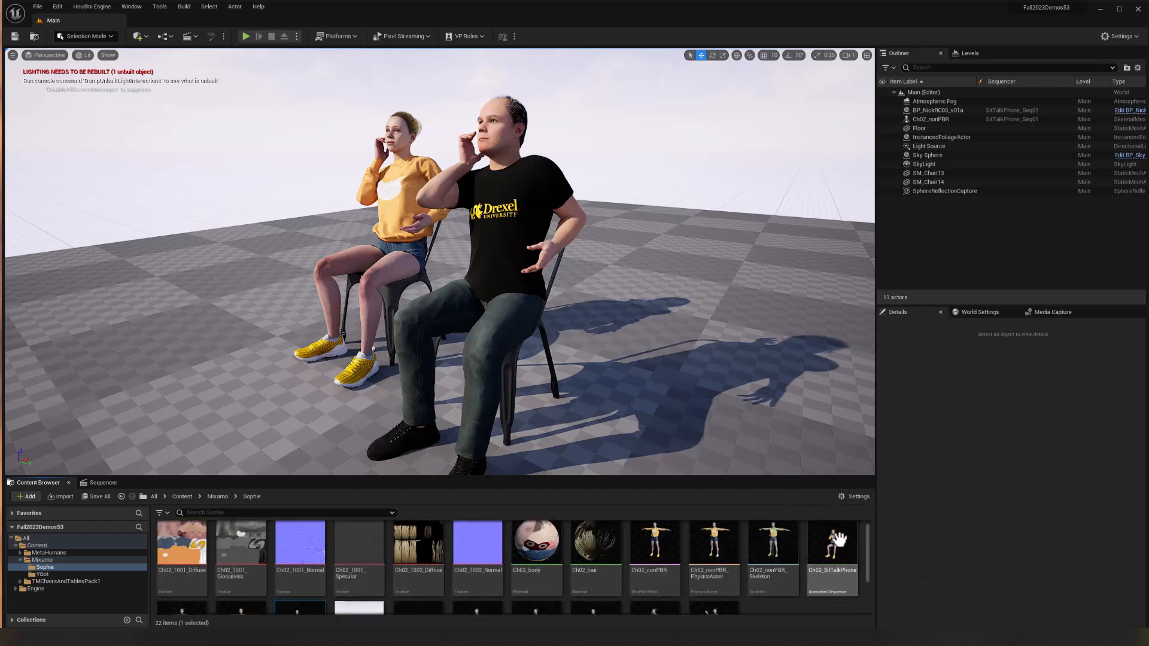
{"action": "scroll", "coordinate": [751, 599], "scroll_direction": "down", "scroll_amount": 2}
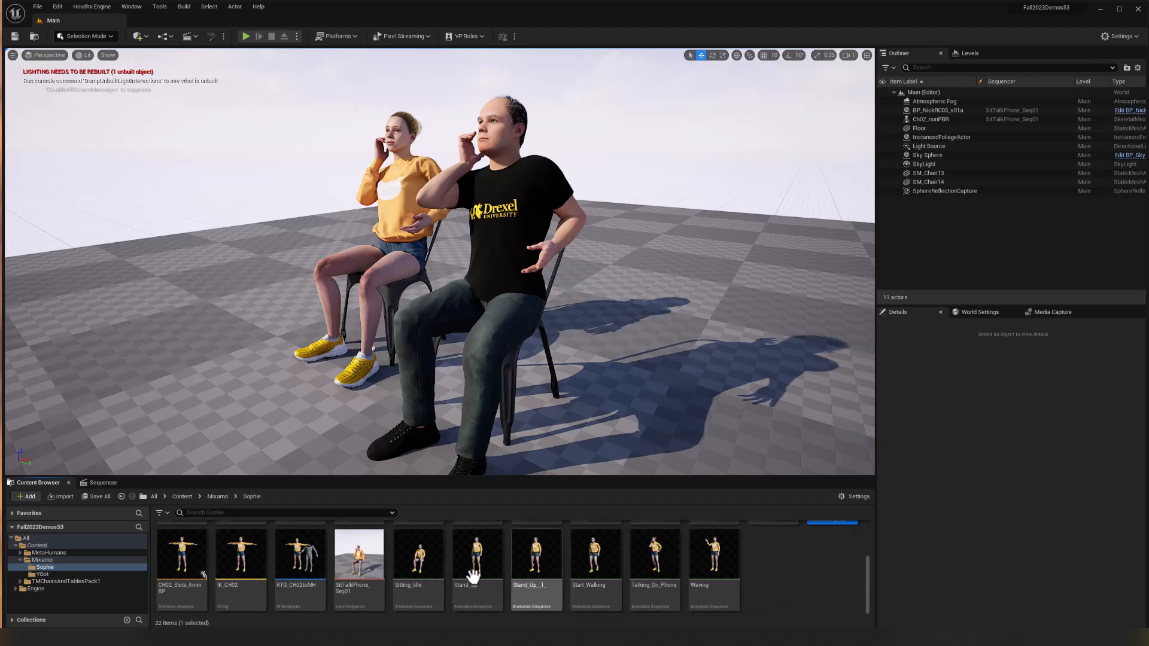
{"action": "left_click", "coordinate": [420, 560], "text": "ctrl"}
{"action": "left_click", "coordinate": [471, 563], "text": "ctrl"}
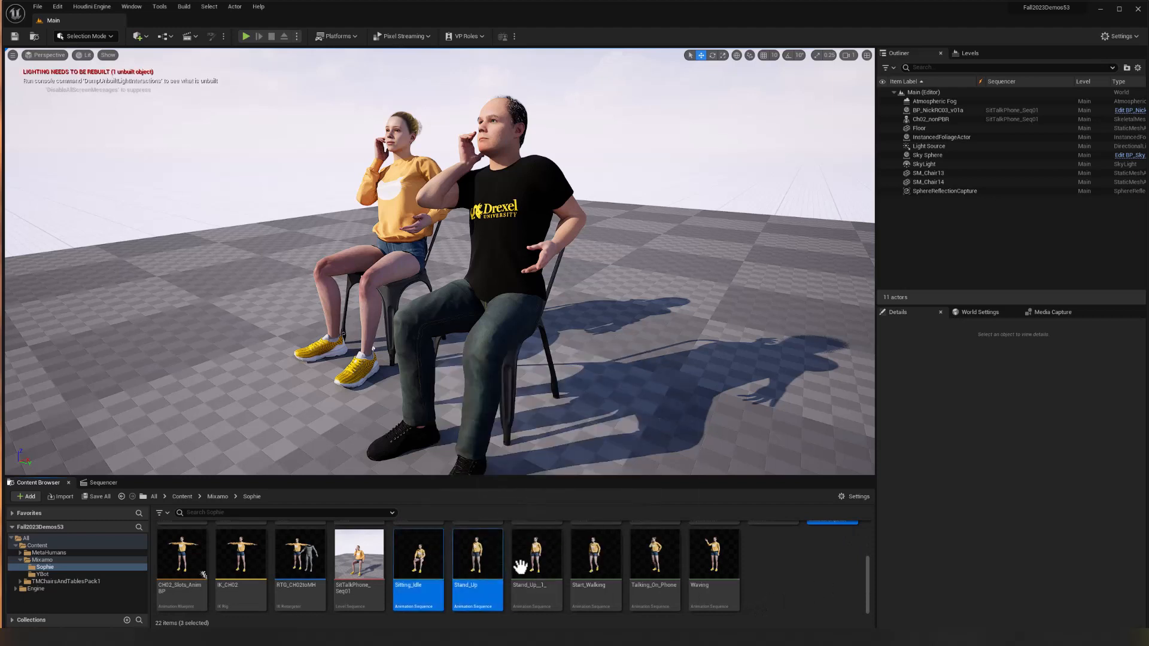
{"action": "left_click", "coordinate": [536, 568], "text": "ctrl"}
{"action": "left_click", "coordinate": [595, 575], "text": "ctrl"}
{"action": "left_click", "coordinate": [655, 574], "text": "ctrl"}
{"action": "left_click", "coordinate": [713, 580], "text": "ctrl"}
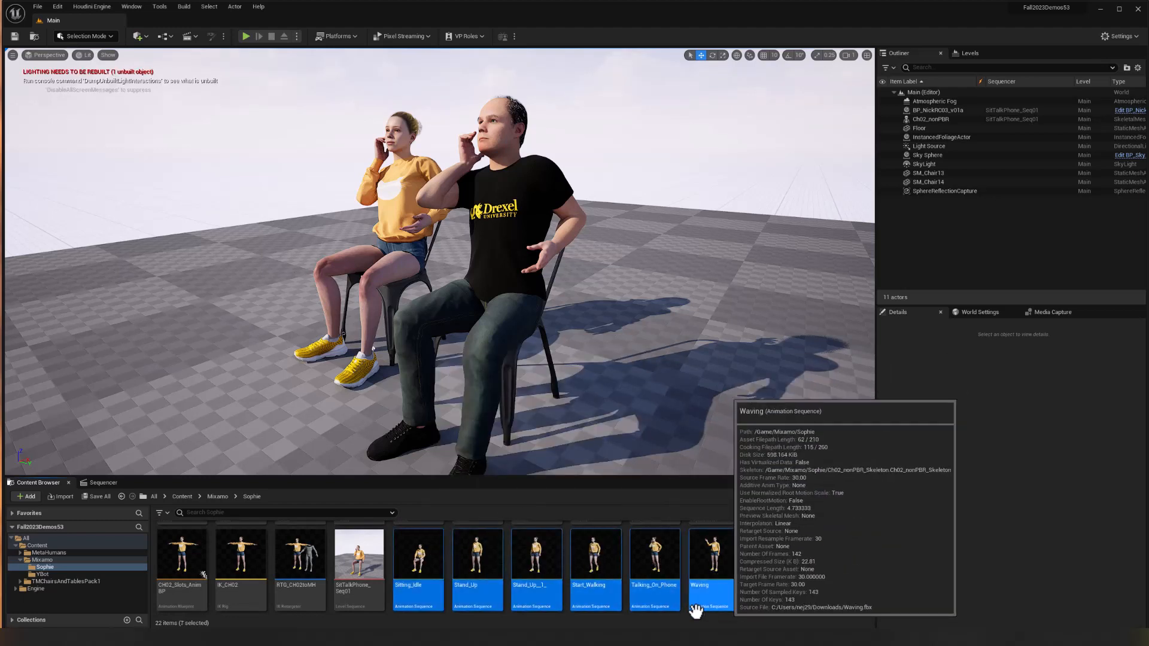
Start Duplicate and Retarget Animation Assets for the selected sequences, using the RTG_CH02toMH retargeter and the name prefix MHAnim_.
{"action": "right_click", "coordinate": [649, 549]}
{"action": "mouse_move", "coordinate": [688, 296]}
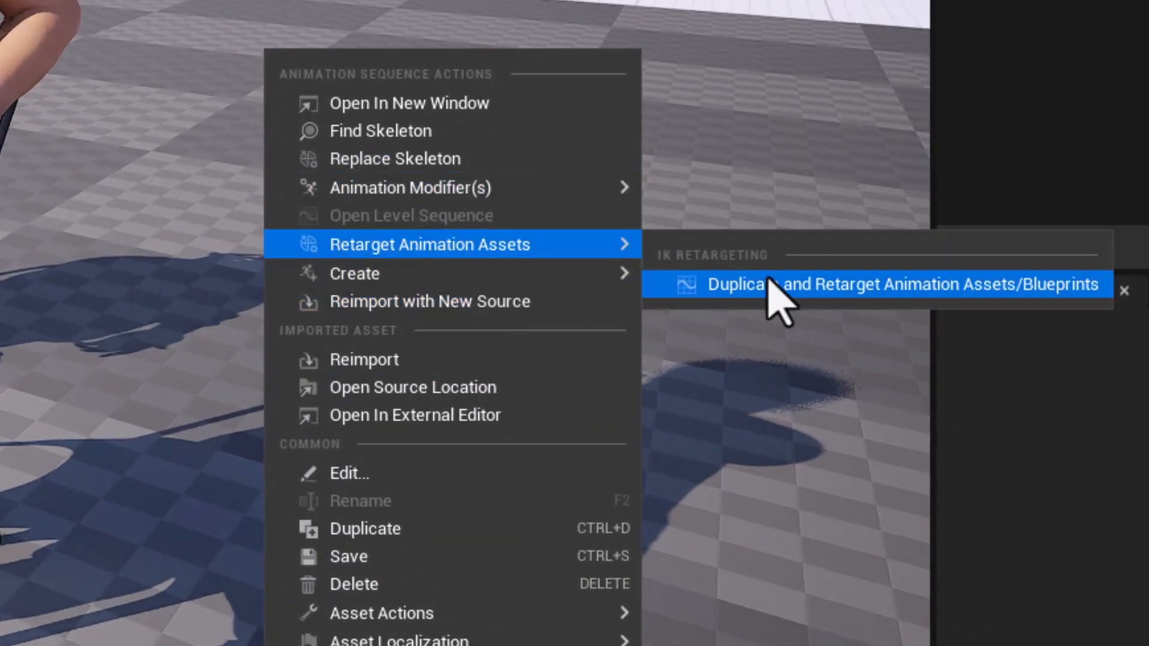
{"action": "left_click", "coordinate": [885, 293]}
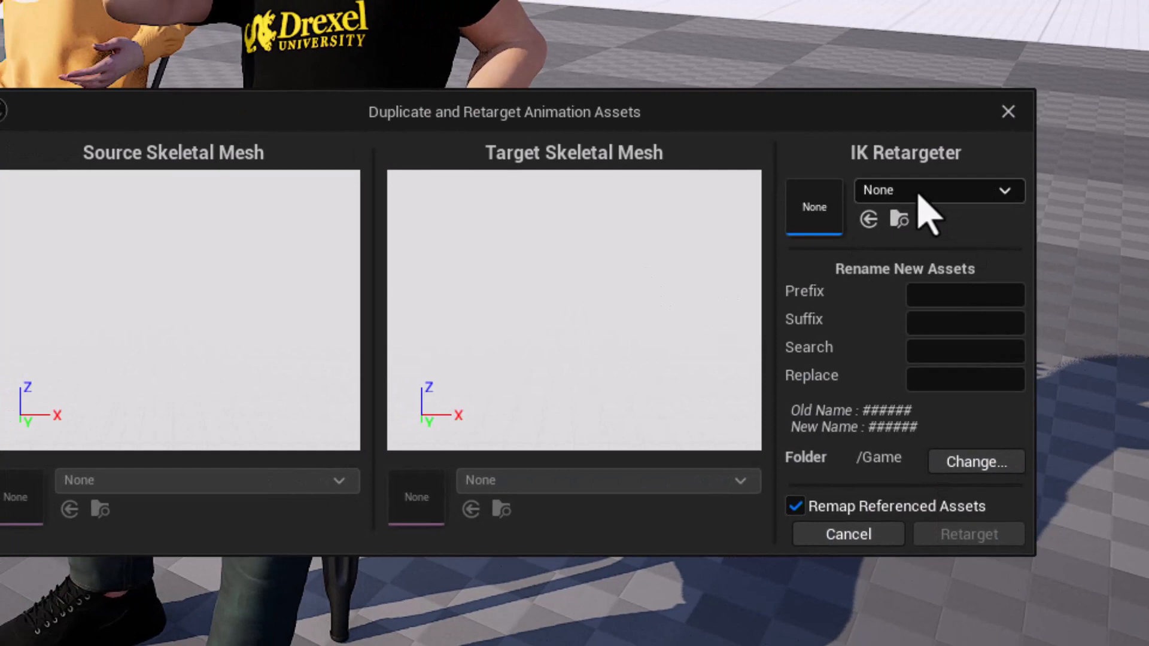
{"action": "left_click", "coordinate": [929, 192]}
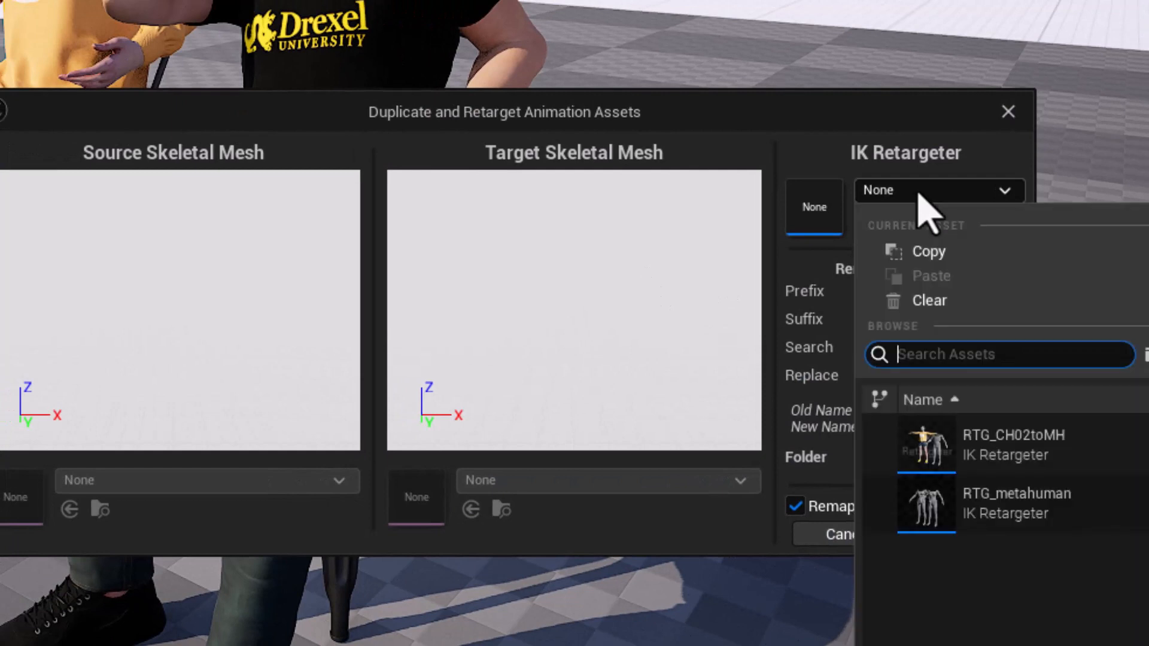
{"action": "left_click", "coordinate": [1010, 461]}
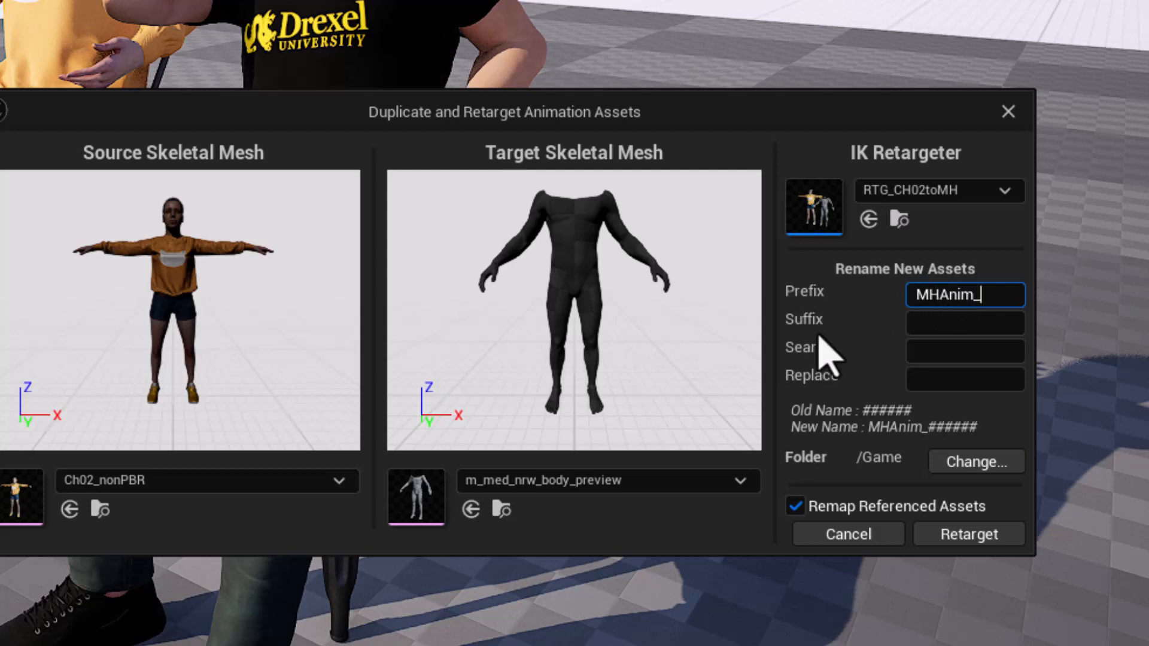
Create a DemoRTGs folder inside MetaHumans and set it as the export folder for the retargeted animations.
{"action": "left_click", "coordinate": [967, 472]}
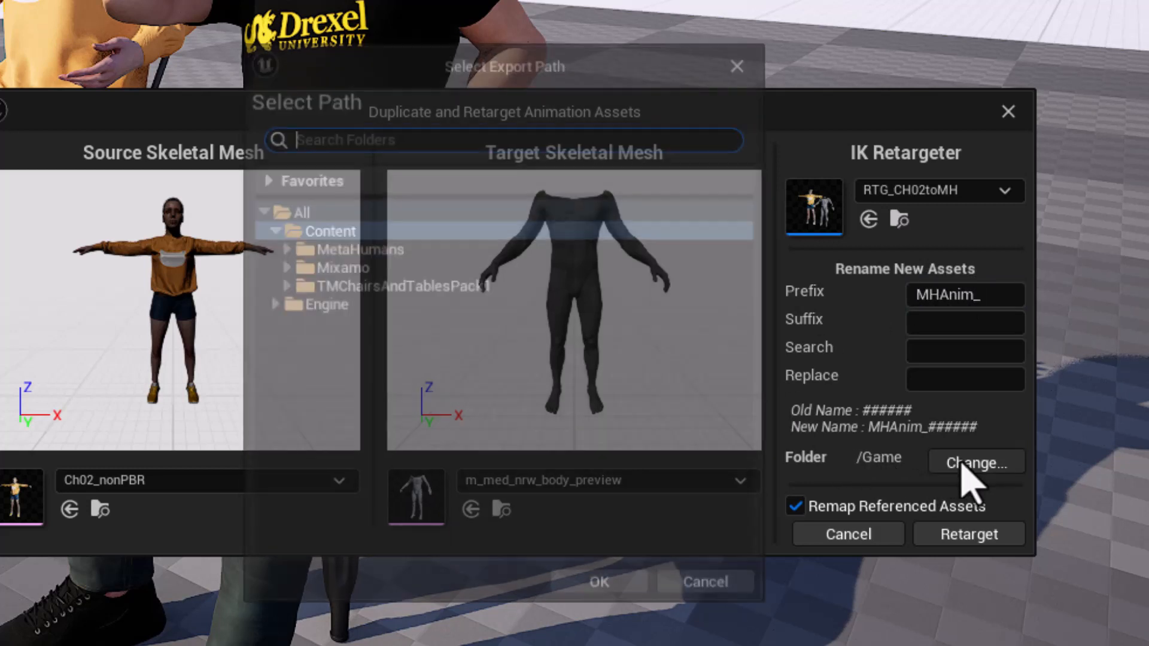
{"action": "double_click", "coordinate": [375, 249]}
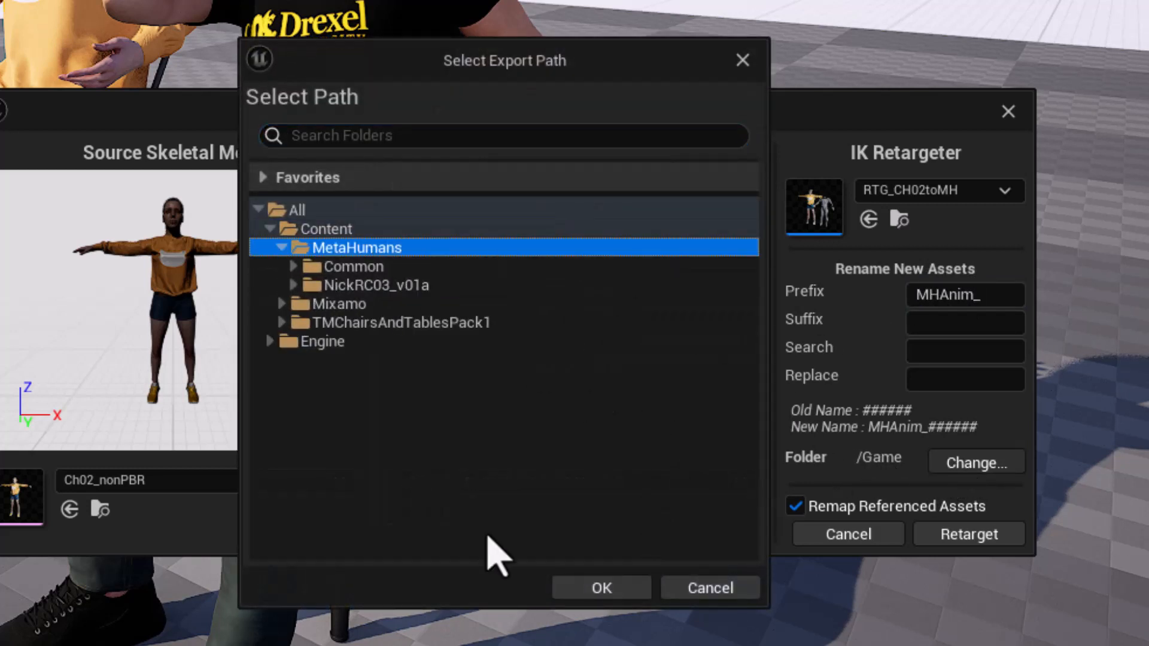
{"action": "right_click", "coordinate": [423, 435]}
{"action": "left_click", "coordinate": [486, 461]}
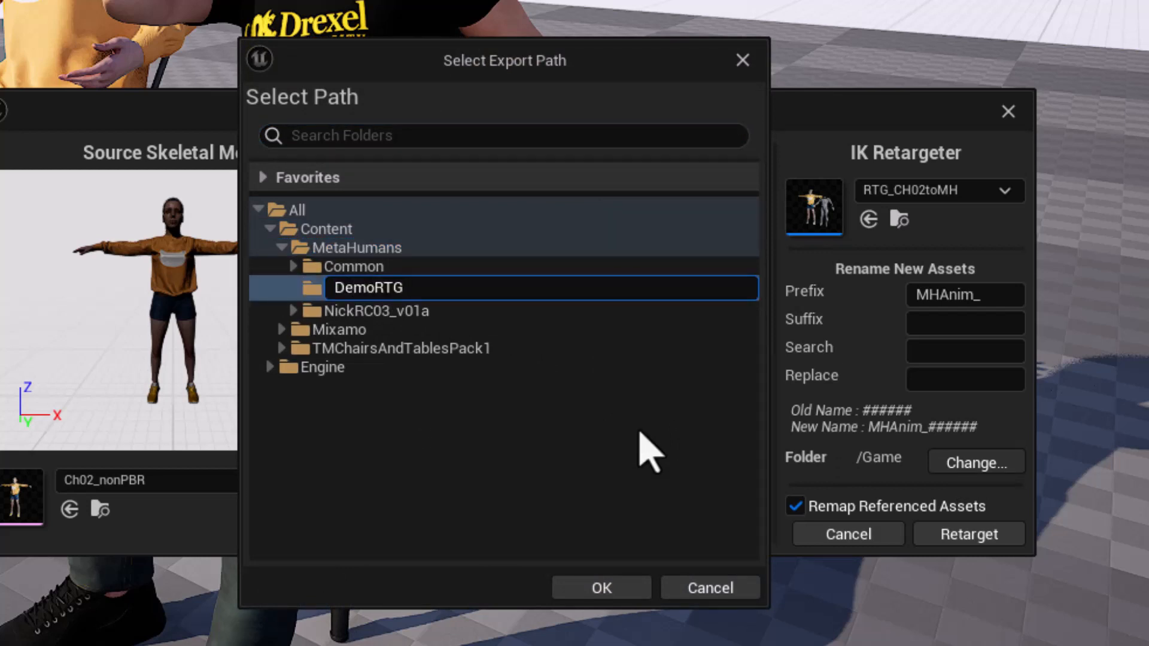
{"action": "key", "text": "Return"}
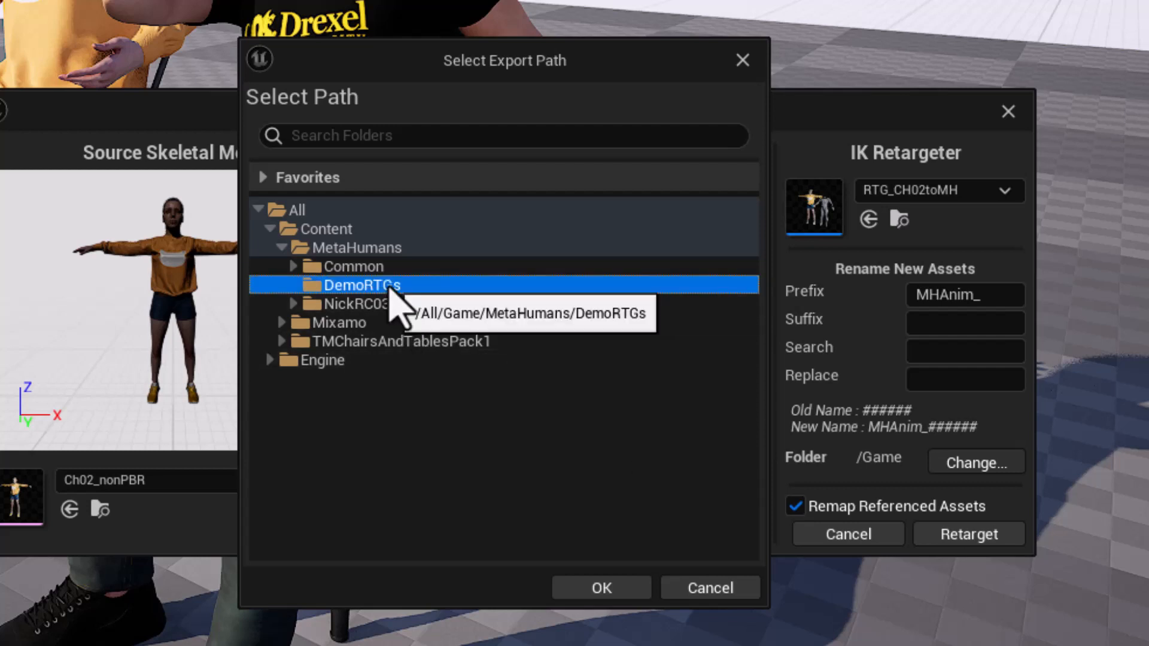
{"action": "left_click", "coordinate": [598, 588]}
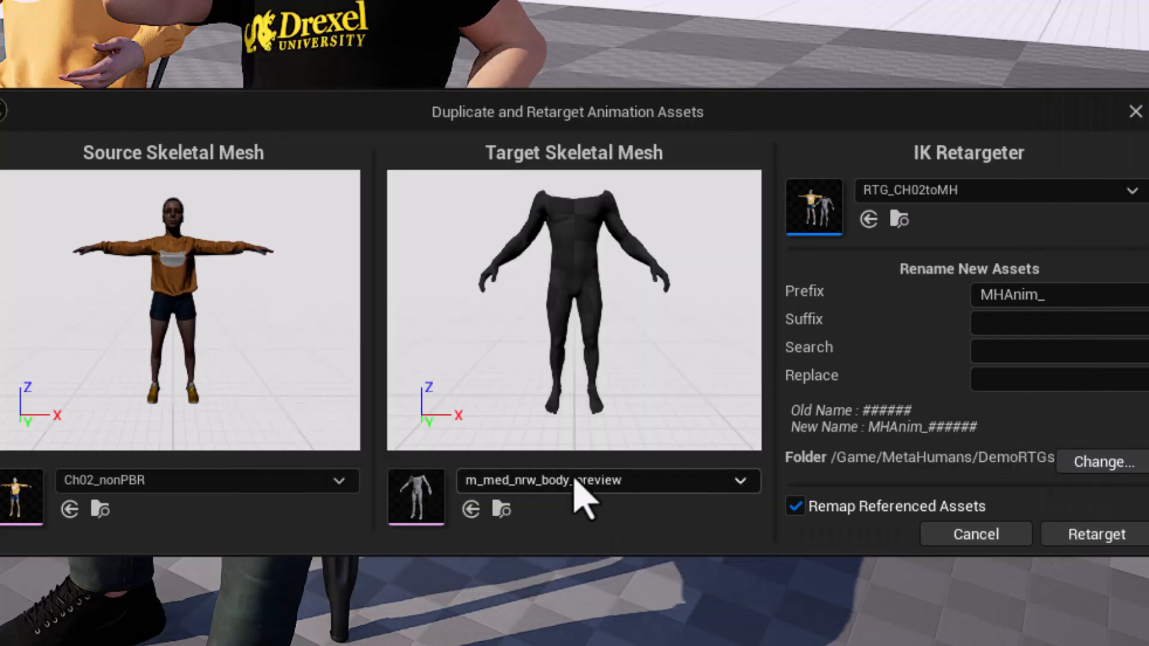
Run the retarget to create the MHAnim_ sequences in the DemoRTGs folder and save all the new assets.
{"action": "left_click", "coordinate": [1082, 539]}
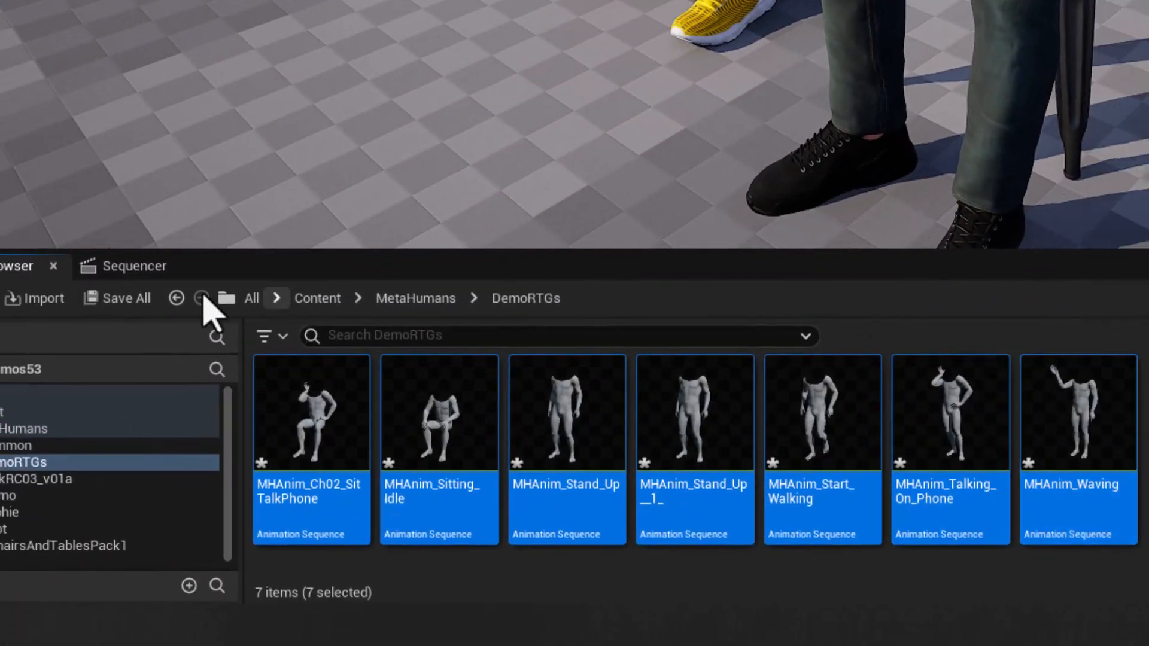
{"action": "left_click", "coordinate": [129, 302]}
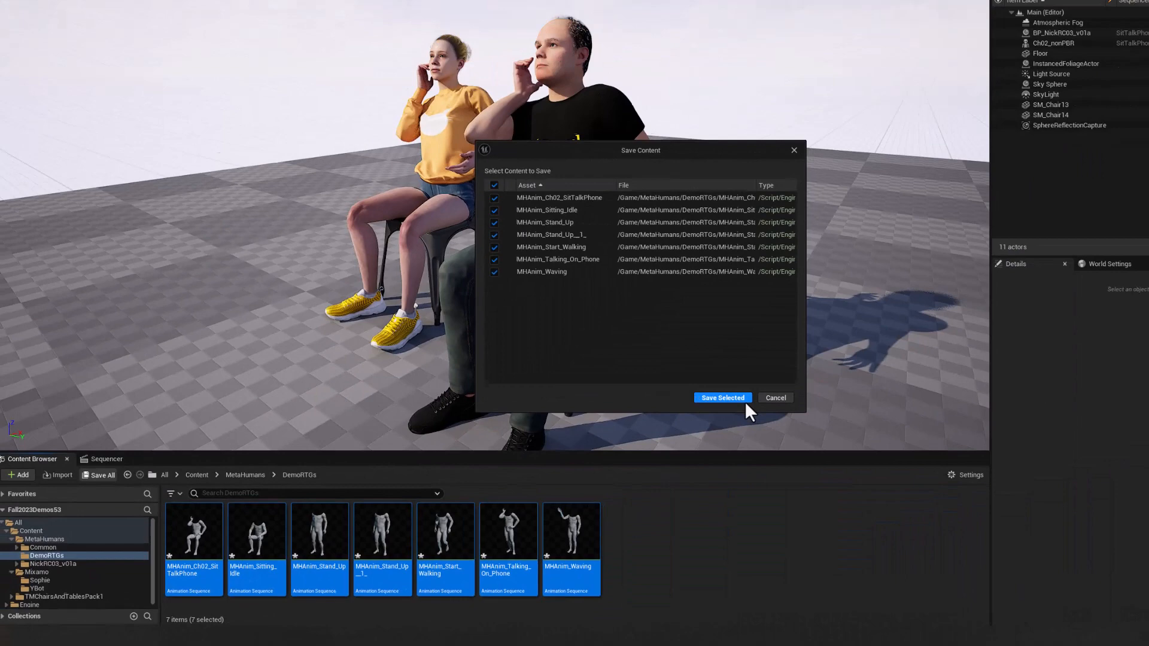
{"action": "left_click", "coordinate": [745, 400]}
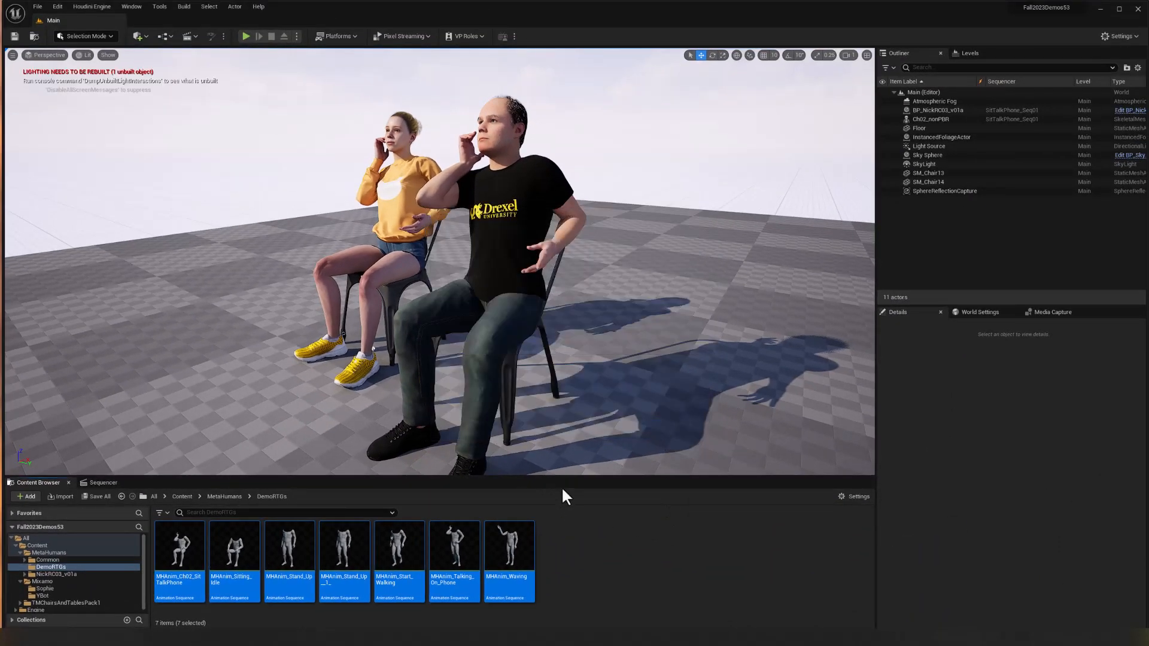
{"action": "mouse_move", "coordinate": [447, 543]}
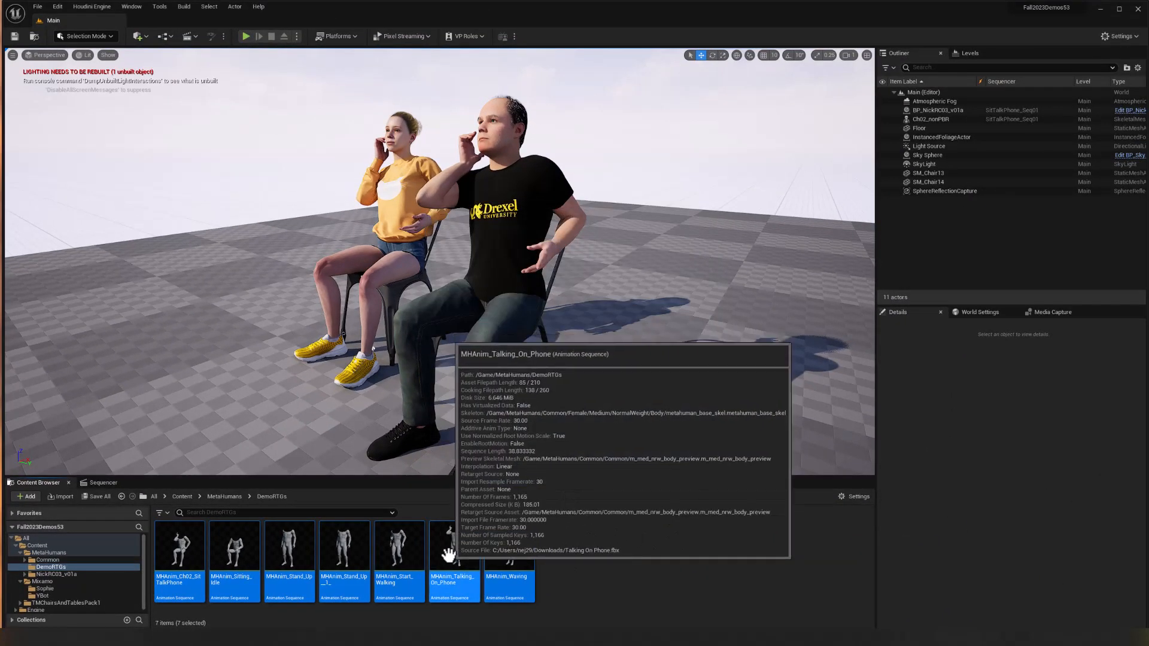
In the SitTalkPhone_Seq01 sequence, replace the MetaHuman's body animation clip with MHAnim_Talking_On_Phone, searching the assets for Phone.
{"action": "left_click", "coordinate": [105, 482]}
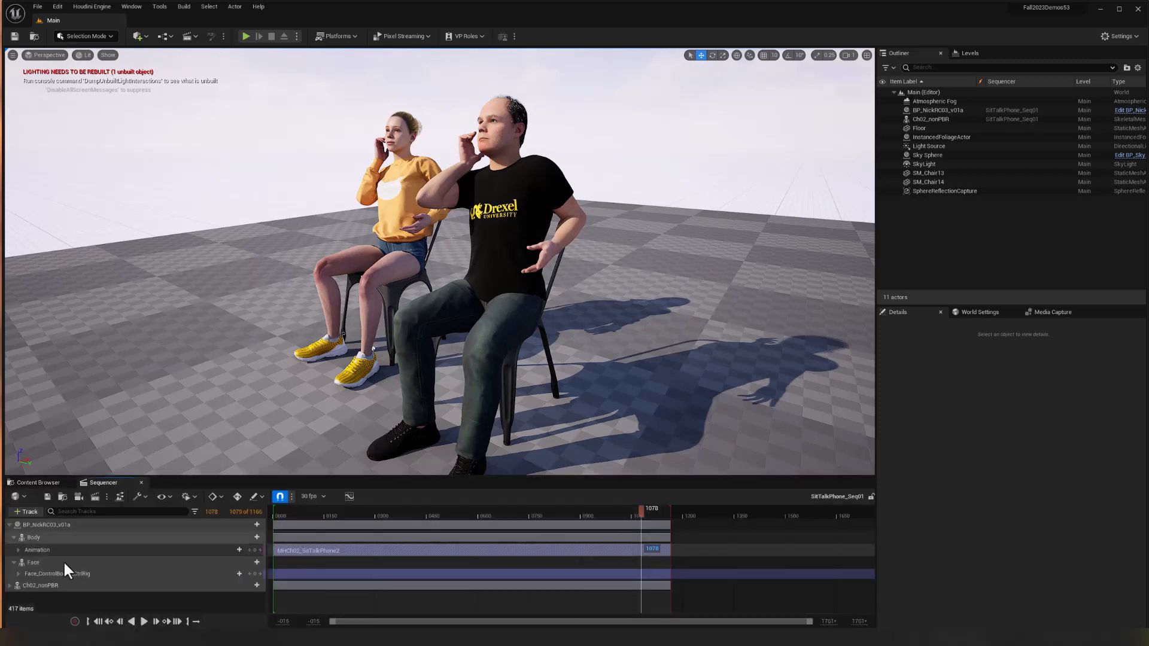
{"action": "mouse_move", "coordinate": [372, 548]}
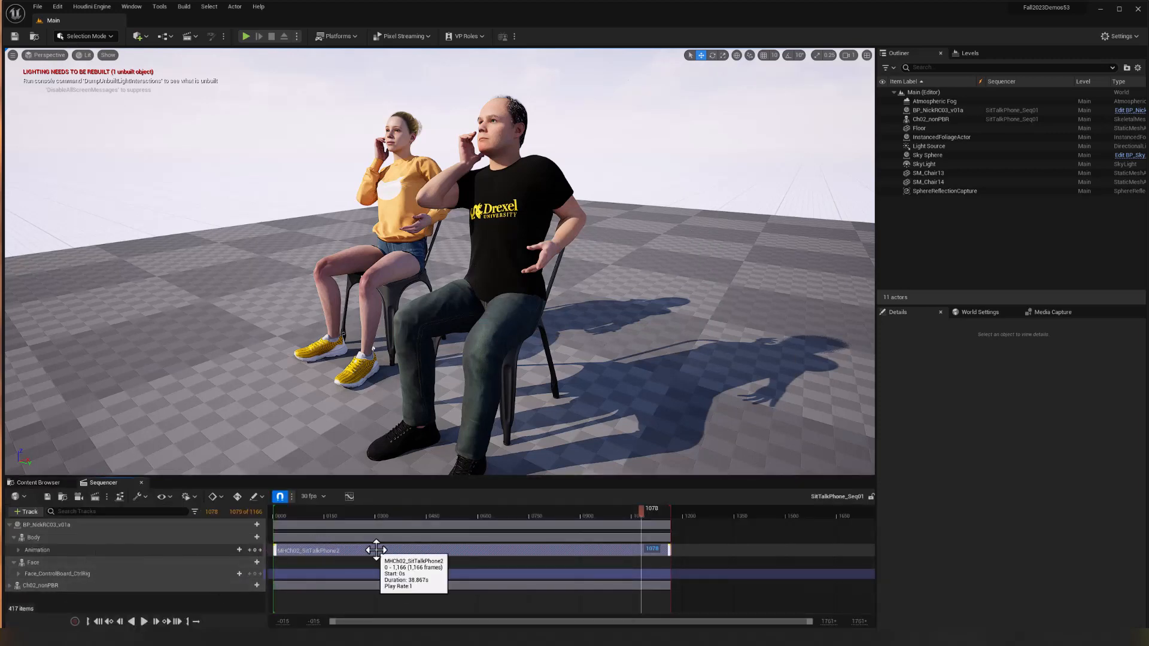
{"action": "right_click", "coordinate": [382, 548]}
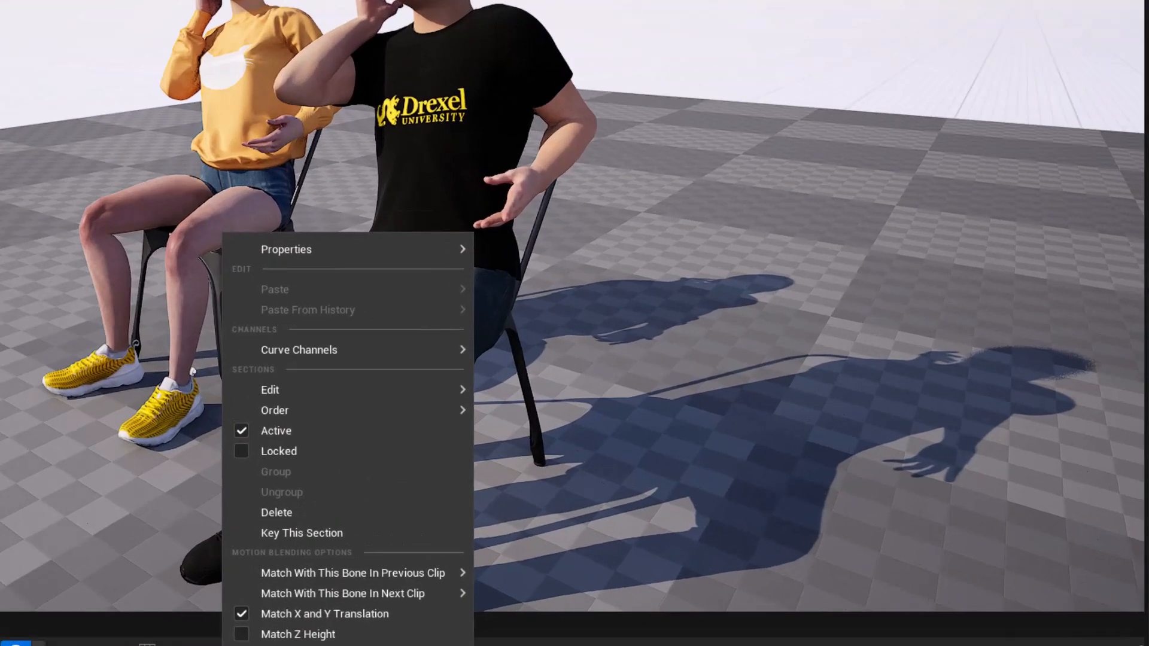
{"action": "mouse_move", "coordinate": [447, 293]}
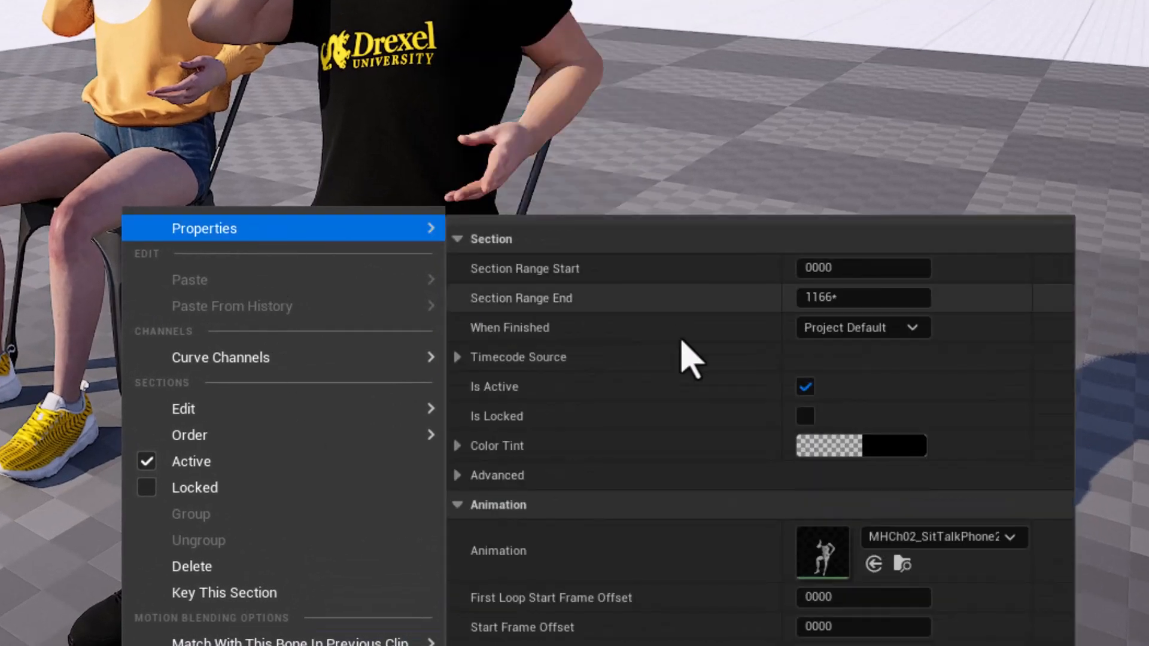
{"action": "left_click", "coordinate": [984, 537]}
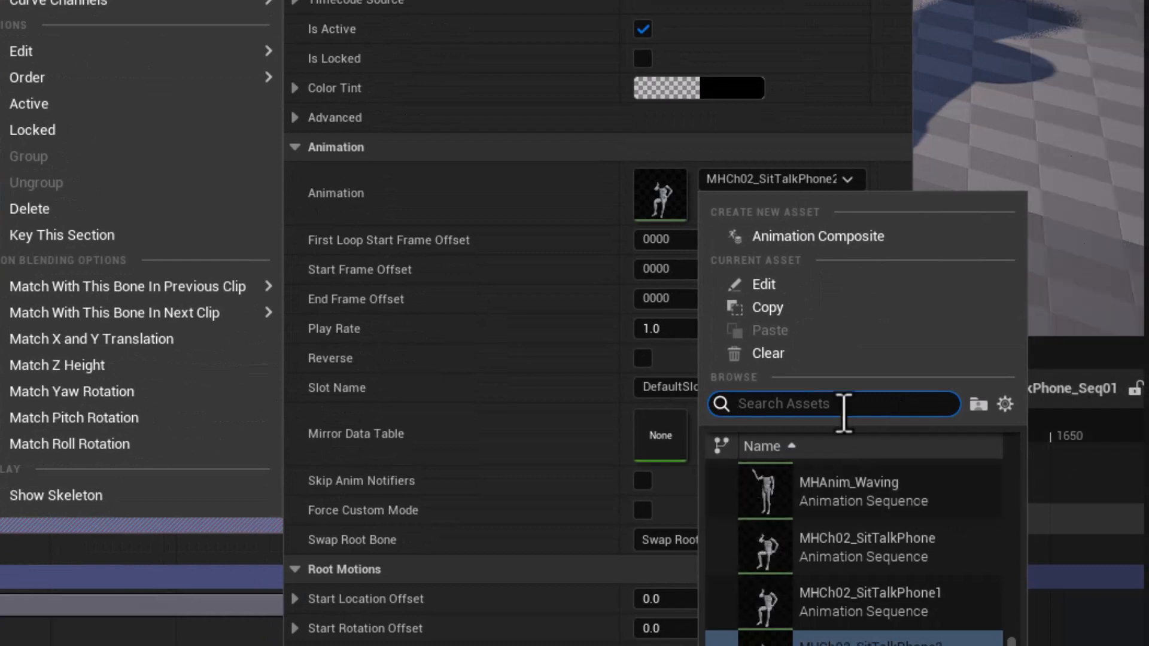
{"action": "mouse_move", "coordinate": [937, 609]}
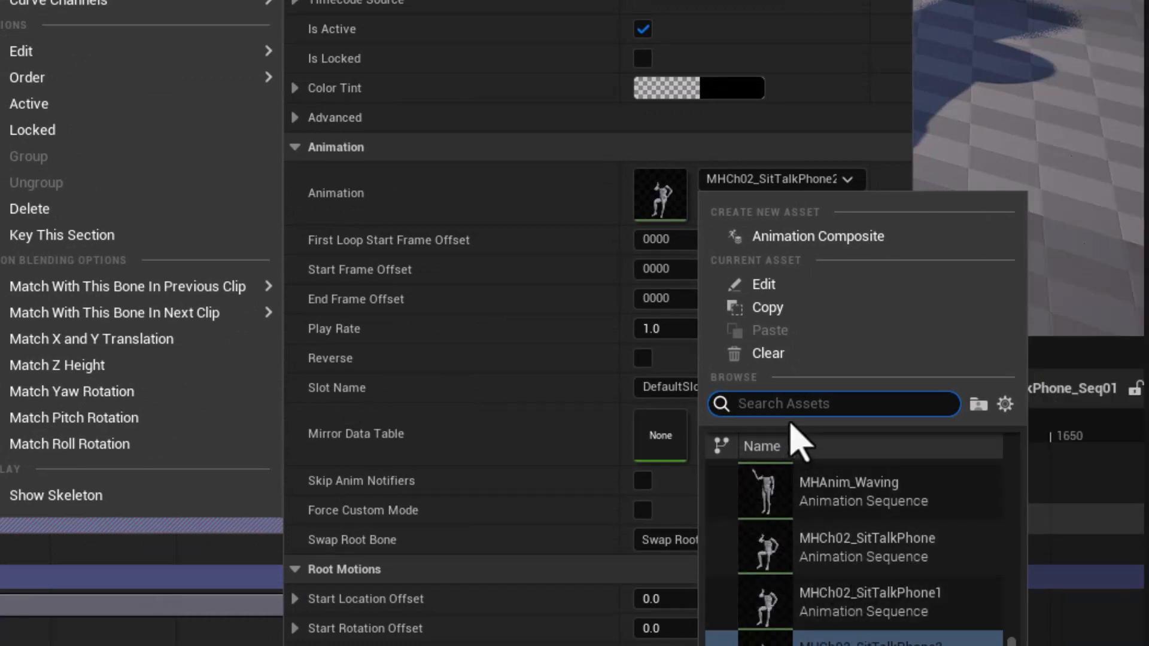
{"action": "type", "text": "e"}
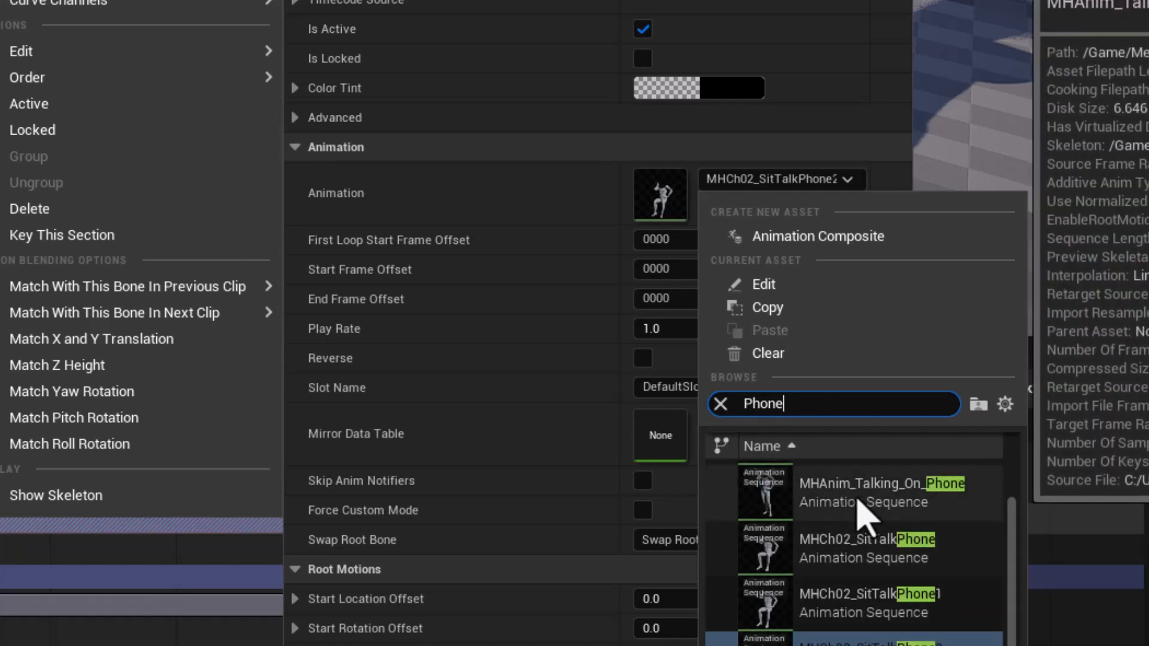
{"action": "left_click", "coordinate": [850, 502]}
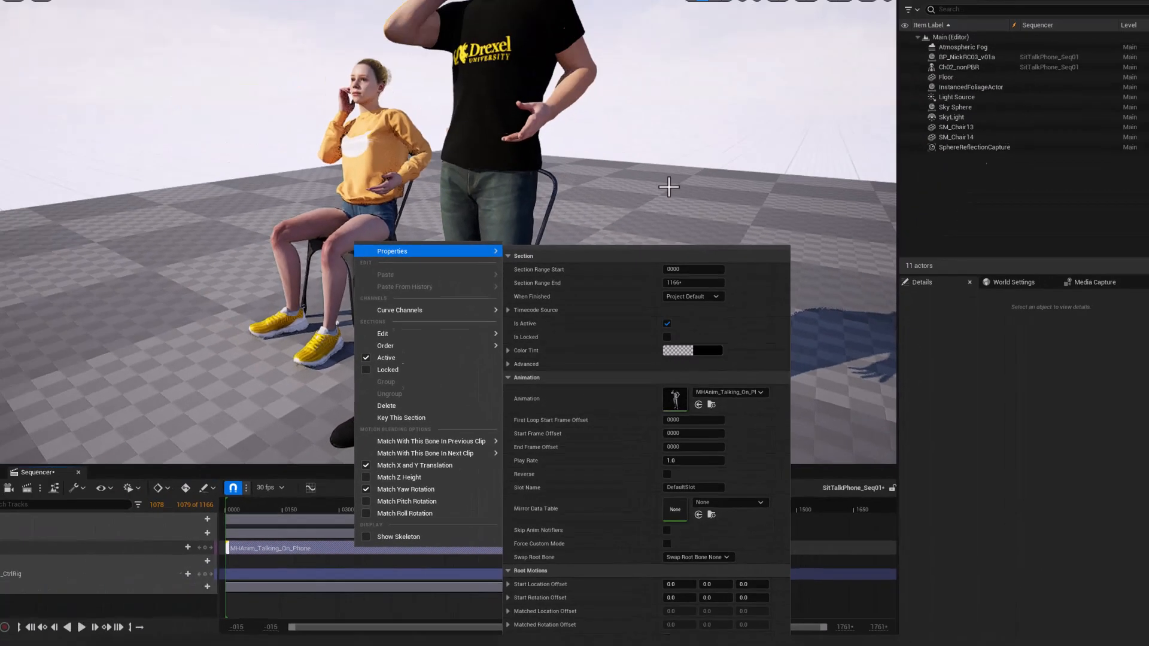
{"action": "left_click", "coordinate": [669, 187]}
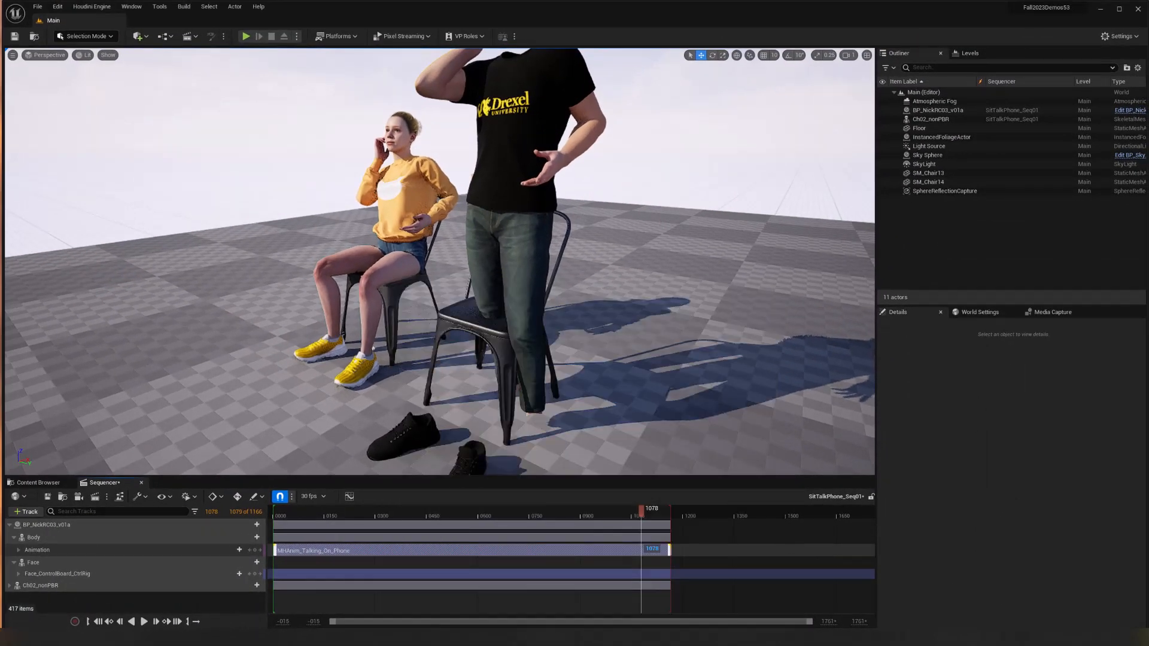
Select the MetaHuman in the level and move it forward along X so it stands in front of its chair.
{"action": "scroll", "coordinate": [669, 224], "scroll_direction": "down", "scroll_amount": 4}
{"action": "scroll", "coordinate": [506, 328], "scroll_direction": "down", "scroll_amount": 2}
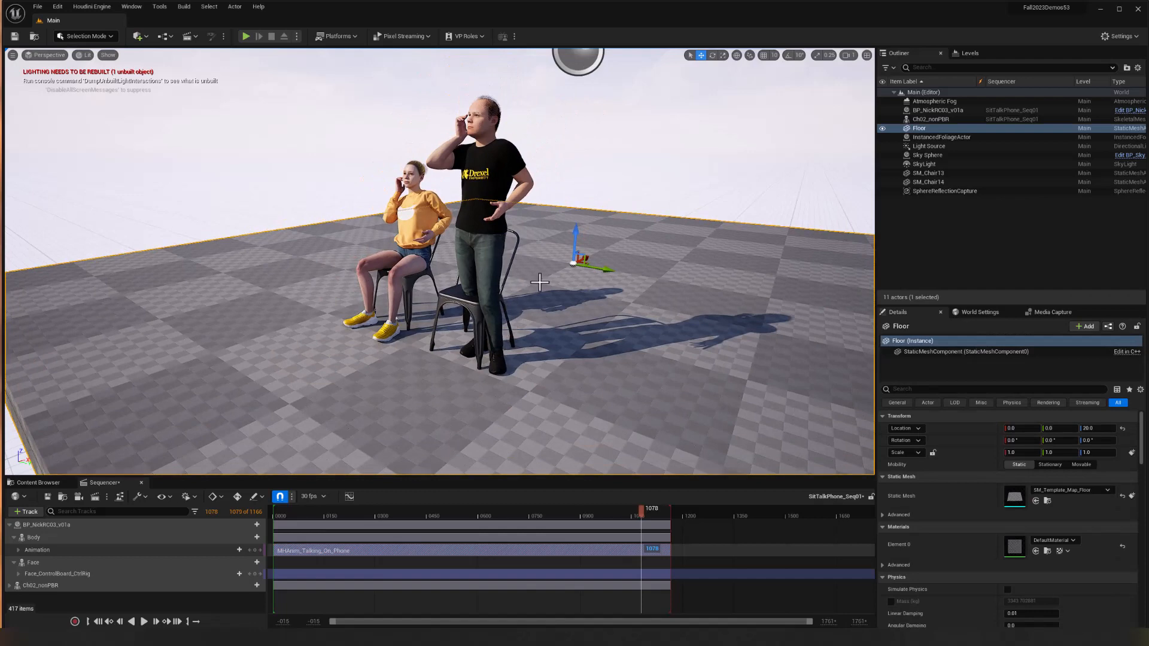
{"action": "left_click", "coordinate": [494, 286]}
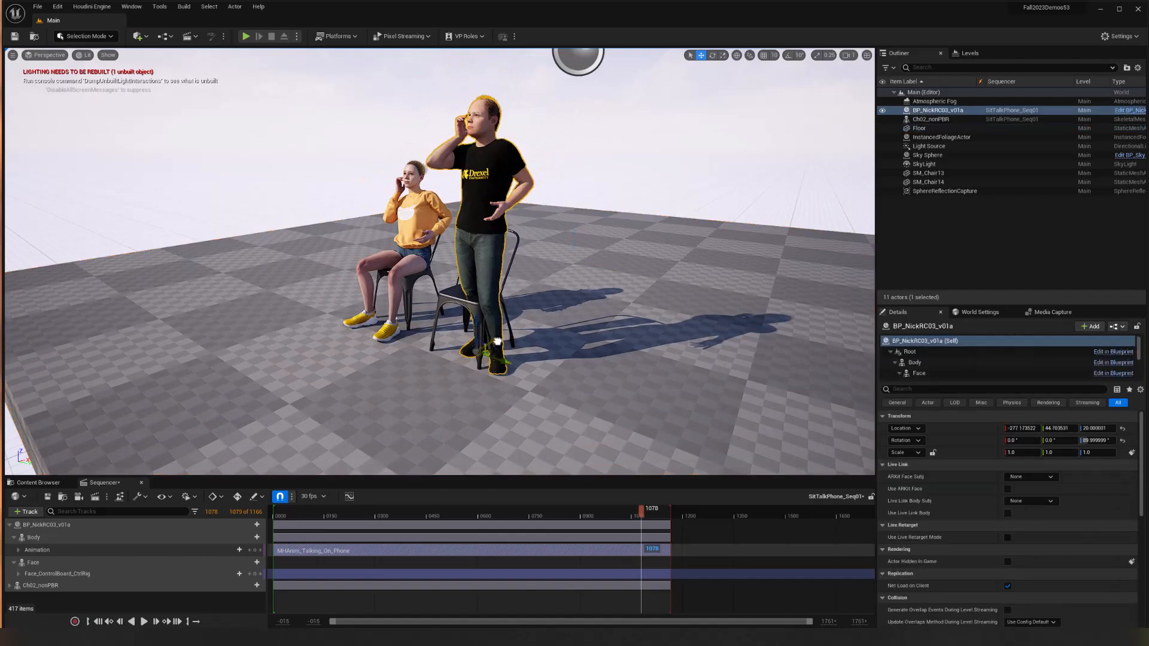
{"action": "left_click_drag", "start_coordinate": [497, 342], "coordinate": [465, 350]}
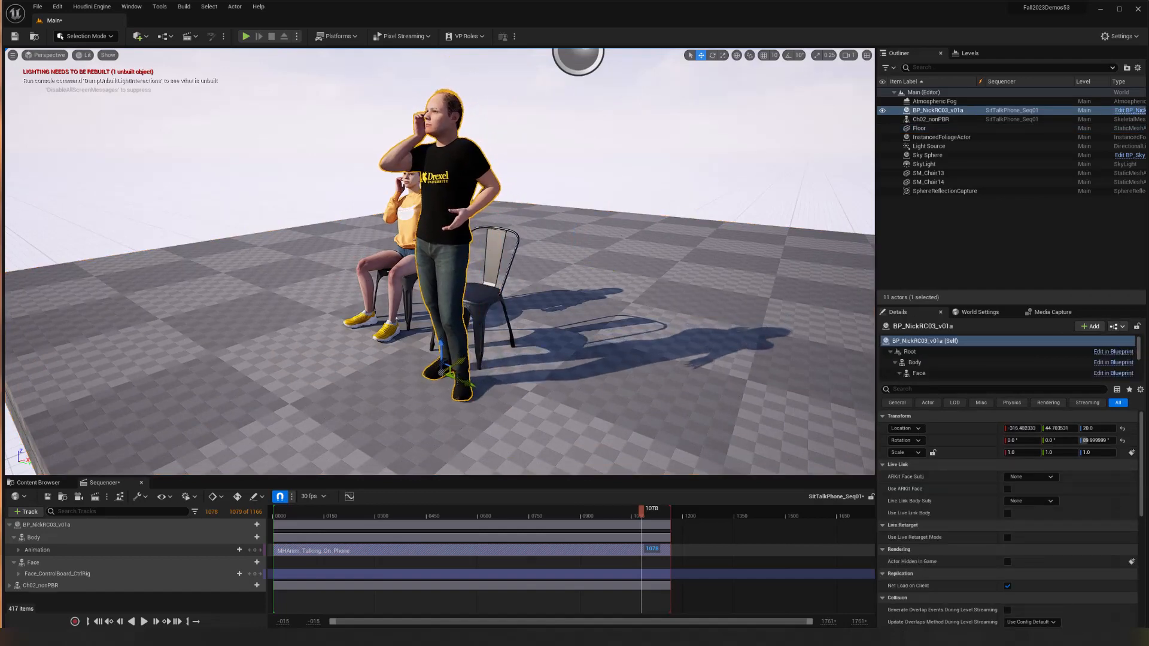
Play the sequence from frame 0 to examine the retargeted phone animation on the MetaHuman from the front.
{"action": "left_click_drag", "start_coordinate": [366, 347], "coordinate": [413, 347], "text": "alt"}
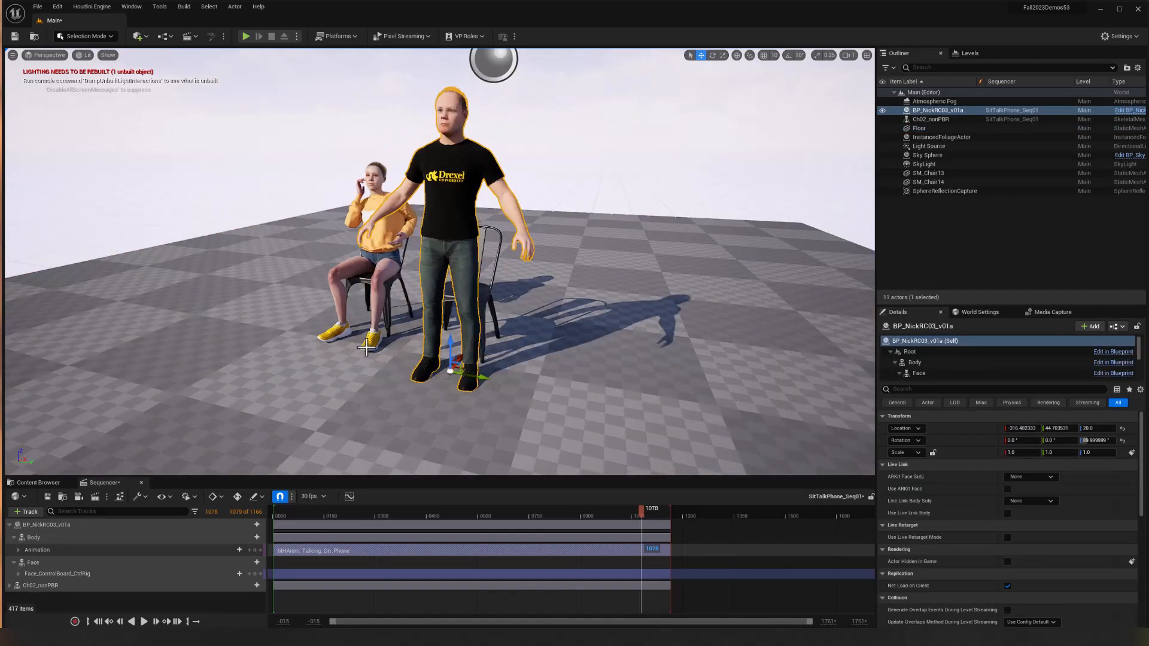
{"action": "left_click", "coordinate": [100, 622]}
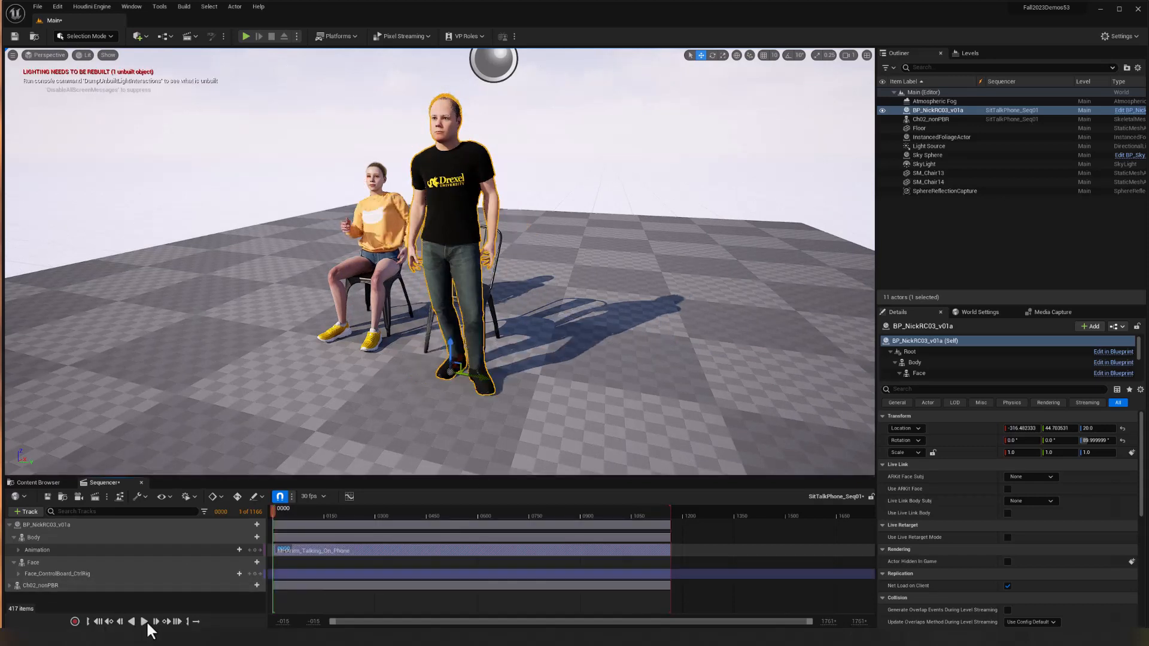
{"action": "left_click", "coordinate": [144, 622]}
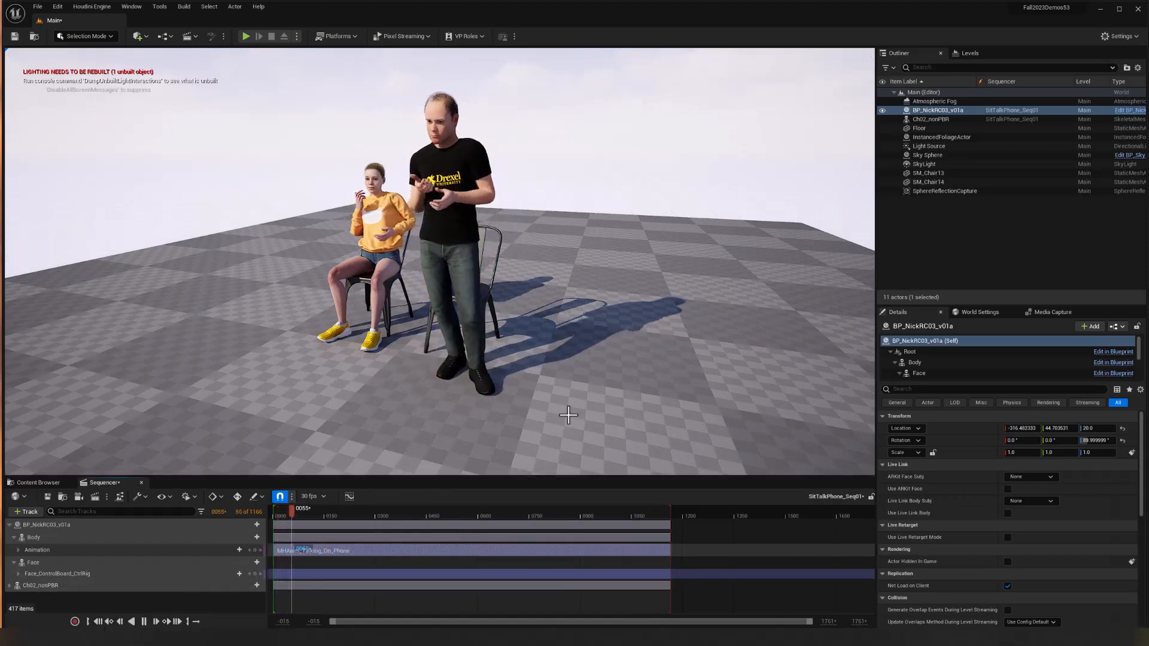